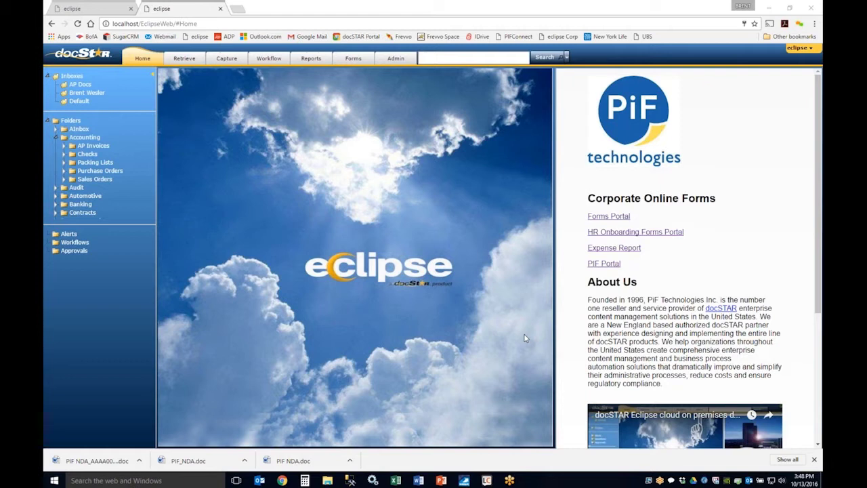
- Open the Accounting folder's security settings and review the available security classes
{"action": "left_click", "coordinate": [815, 461]}
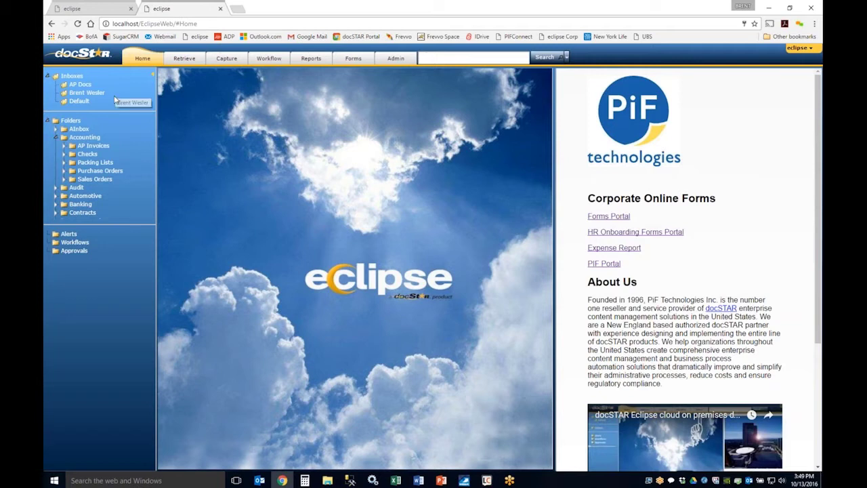
{"action": "right_click", "coordinate": [87, 142]}
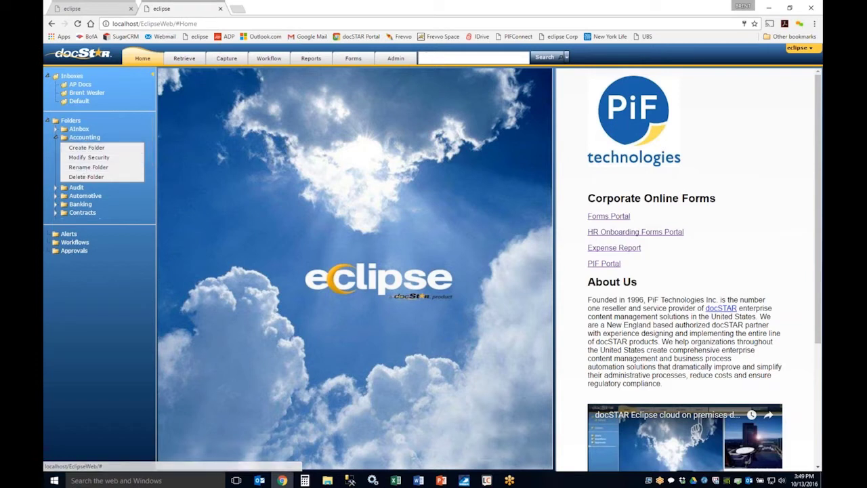
{"action": "left_click", "coordinate": [86, 158]}
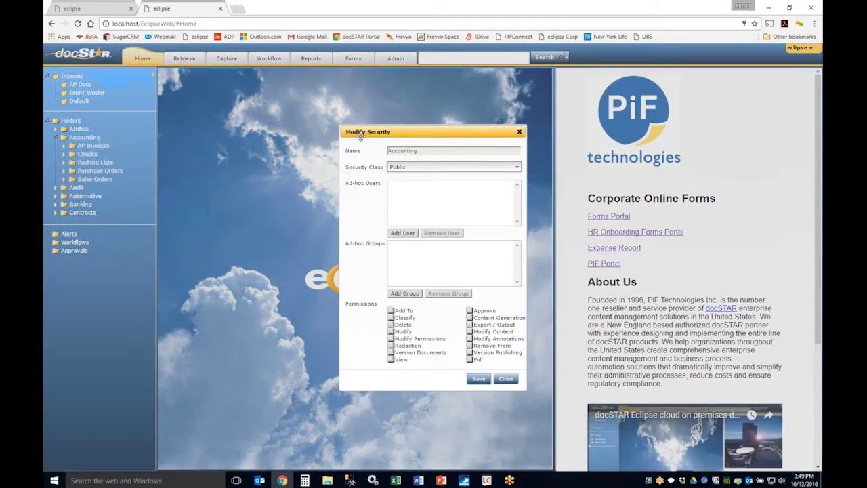
{"action": "left_click_drag", "start_coordinate": [364, 130], "coordinate": [201, 93]}
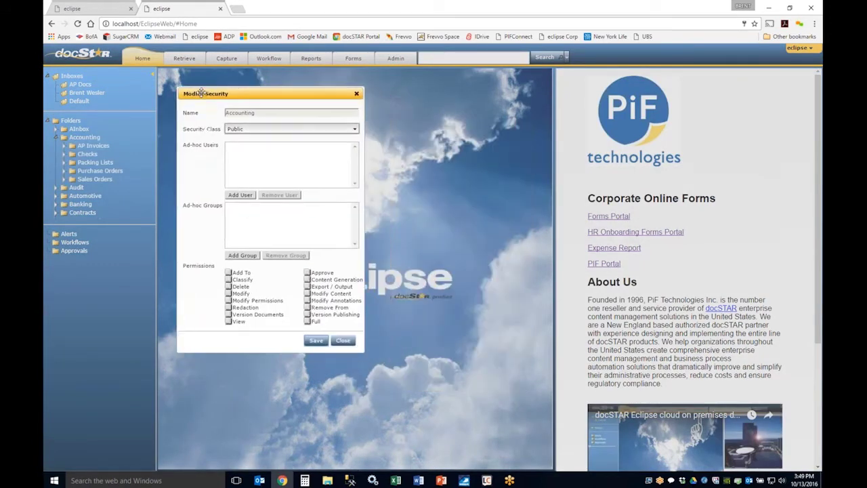
{"action": "left_click", "coordinate": [252, 130]}
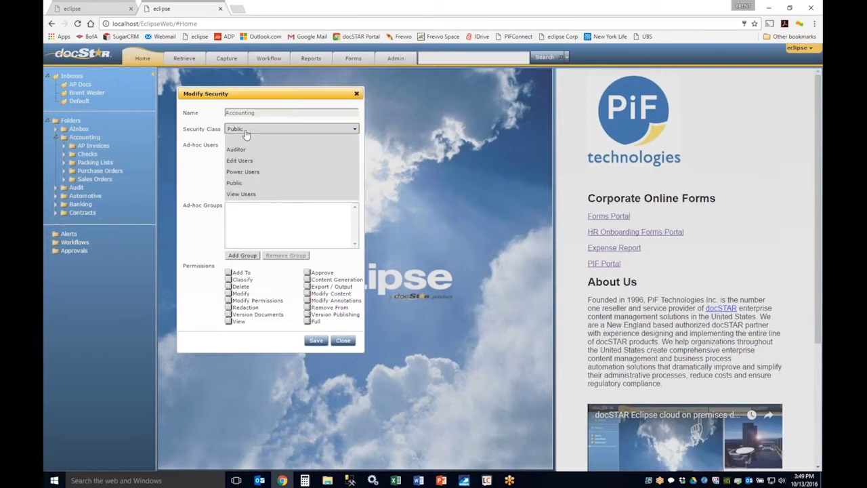
{"action": "left_click", "coordinate": [213, 140]}
- Try adding an ad-hoc user with Full permission to the Accounting folder, closing the security settings without saving
{"action": "left_click", "coordinate": [238, 195]}
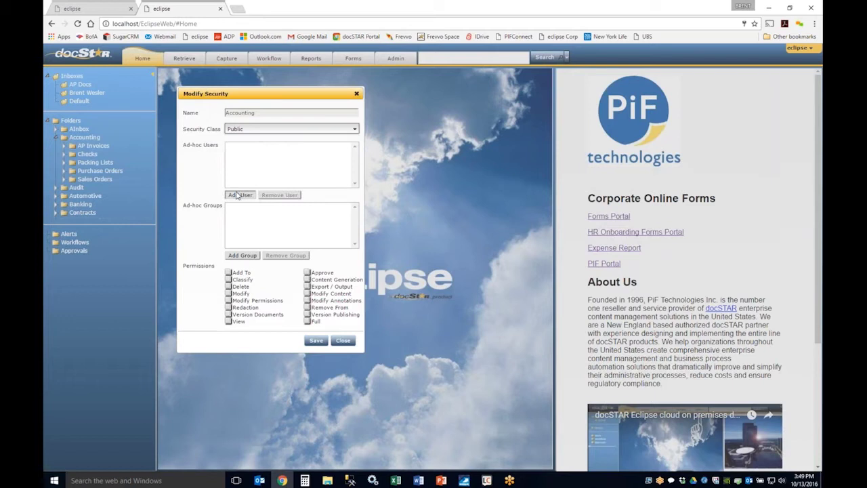
{"action": "left_click", "coordinate": [397, 237]}
{"action": "left_click", "coordinate": [454, 291]}
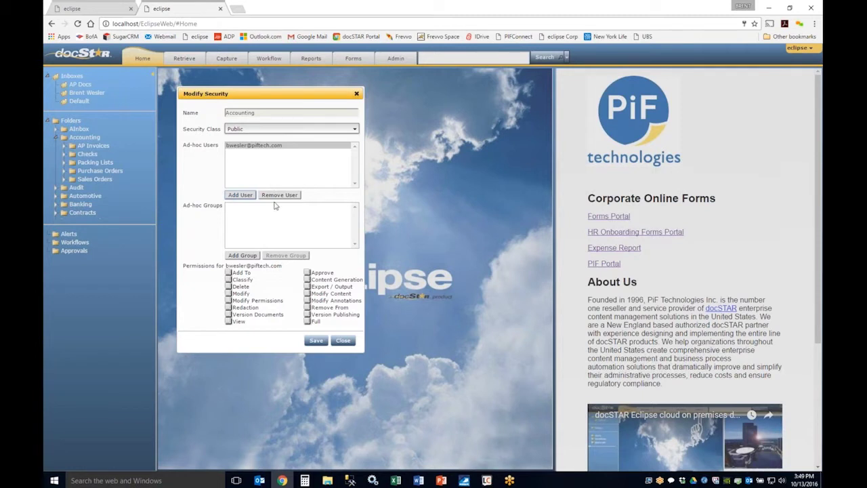
{"action": "left_click", "coordinate": [308, 322]}
{"action": "left_click", "coordinate": [343, 340]}
- Show the documents in Accounting's AP Invoices folder and sort them by Content Type in descending order
{"action": "left_click", "coordinate": [93, 147]}
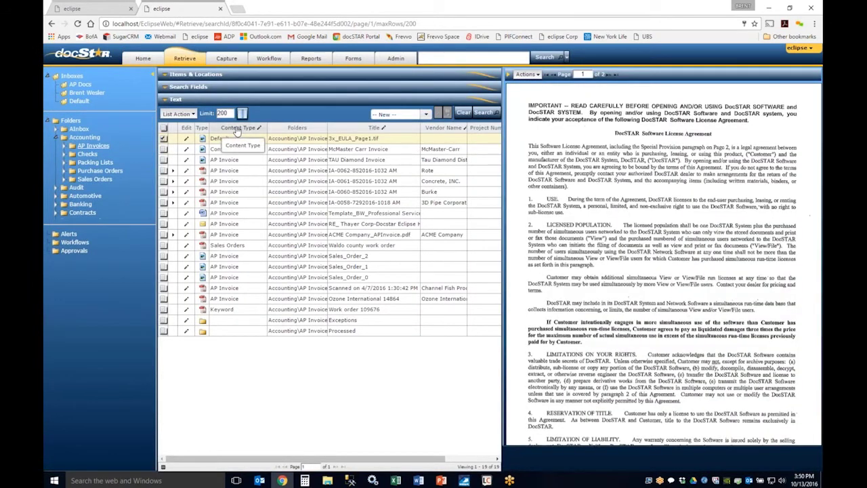
{"action": "left_click", "coordinate": [236, 129]}
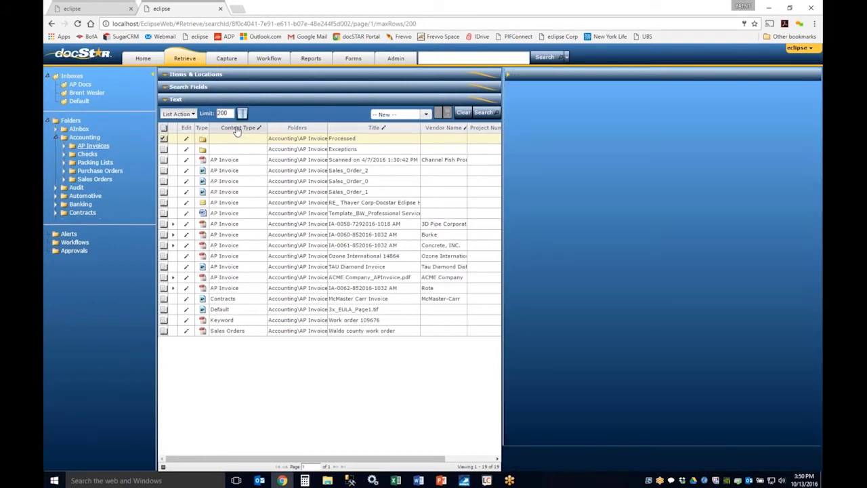
{"action": "left_click", "coordinate": [237, 128]}
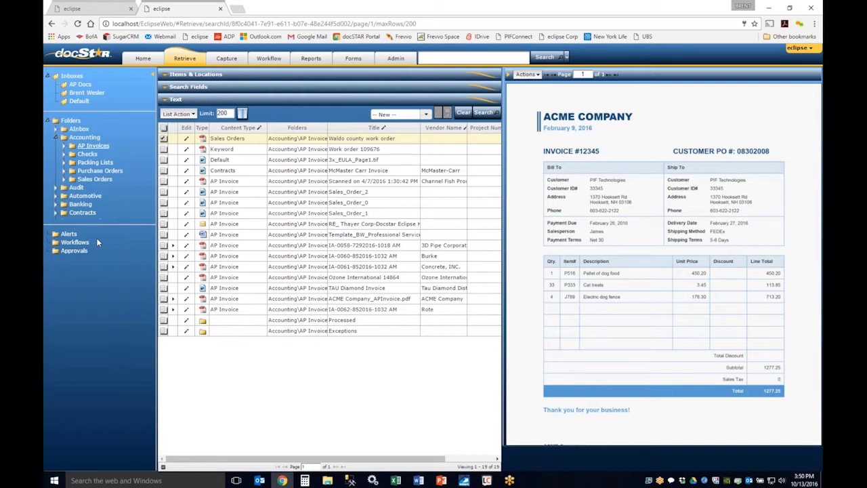
- Return to the home page, widen the pane with the company web content and look through it
{"action": "left_click", "coordinate": [141, 59]}
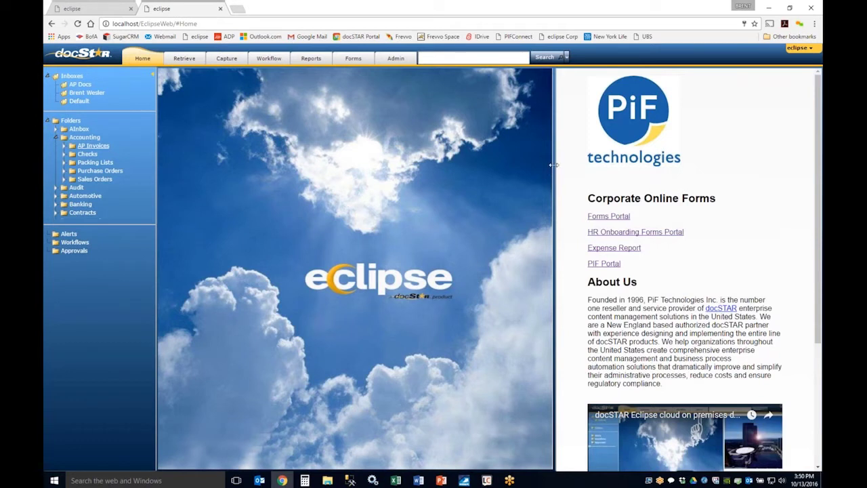
{"action": "left_click_drag", "start_coordinate": [553, 163], "coordinate": [499, 165]}
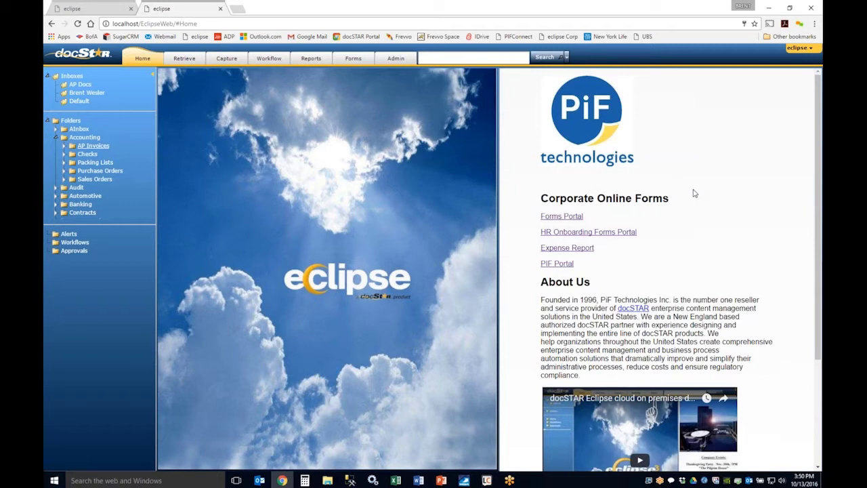
{"action": "scroll", "coordinate": [693, 193], "scroll_direction": "down", "scroll_amount": 3}
{"action": "scroll", "coordinate": [694, 193], "scroll_direction": "up", "scroll_amount": 3}
- Set up a document retrieval search by items and locations that looks in the Accounting folder
{"action": "left_click", "coordinate": [184, 58]}
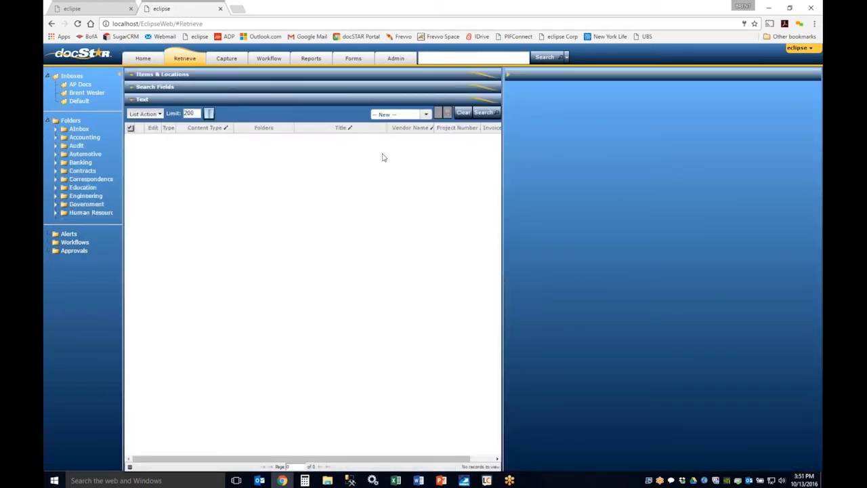
{"action": "left_click", "coordinate": [133, 76]}
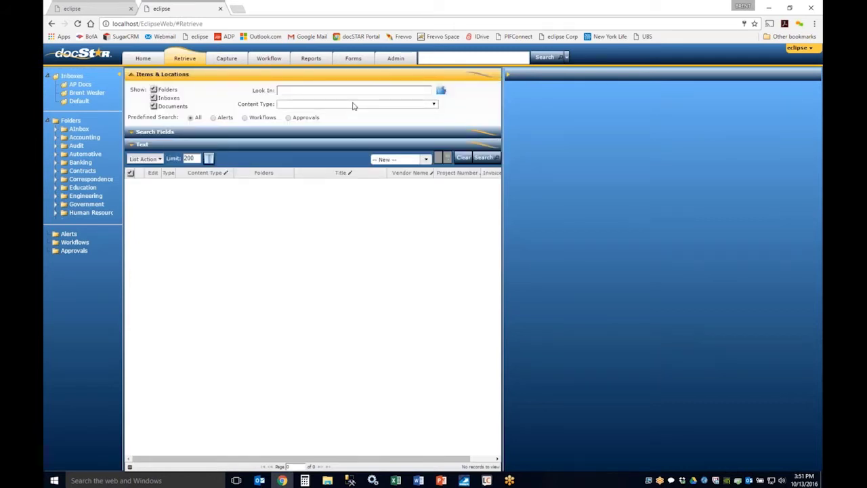
{"action": "left_click", "coordinate": [441, 91]}
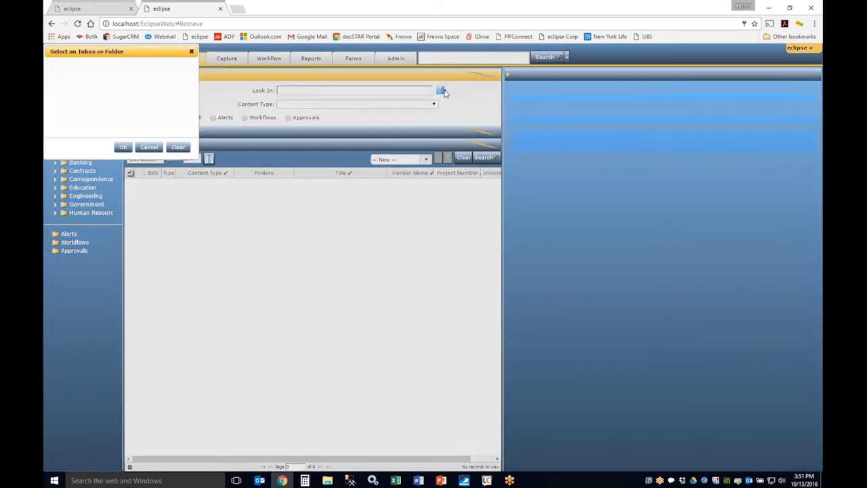
{"action": "left_click", "coordinate": [54, 77]}
{"action": "left_click", "coordinate": [90, 94]}
{"action": "left_click", "coordinate": [123, 260]}
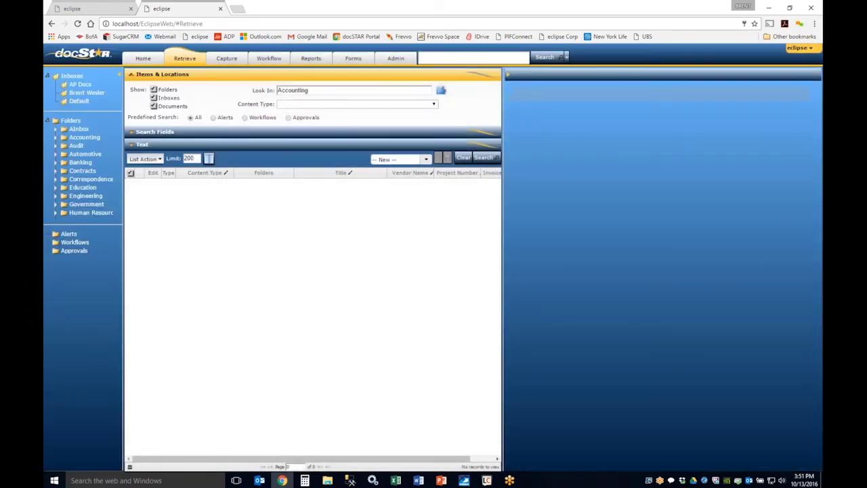
- Restrict the search to the AP Invoice content type and run it
{"action": "left_click", "coordinate": [433, 104]}
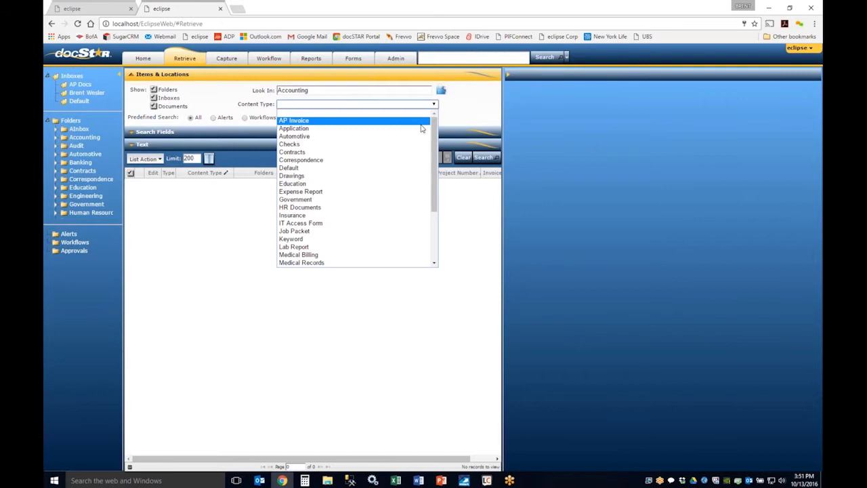
{"action": "left_click", "coordinate": [421, 121]}
{"action": "left_click", "coordinate": [486, 158]}
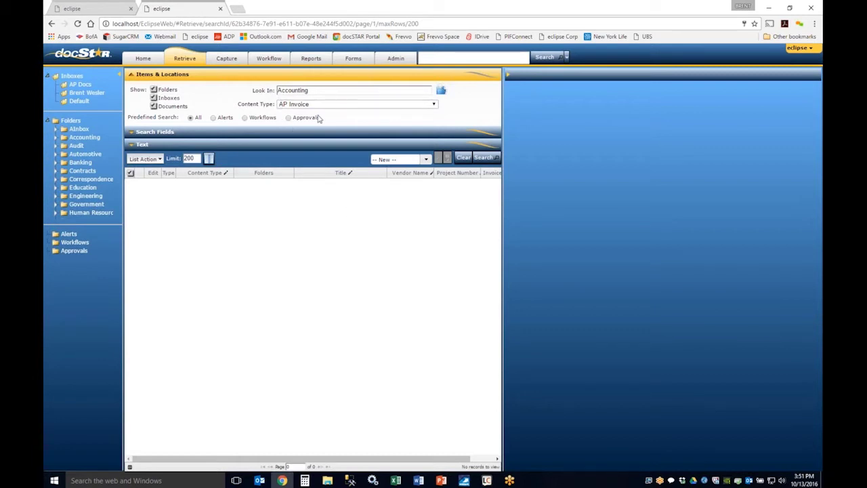
- Change the search location to the AP Invoices subfolder of Accounting and run the search
{"action": "left_click", "coordinate": [442, 92]}
{"action": "left_click", "coordinate": [54, 77]}
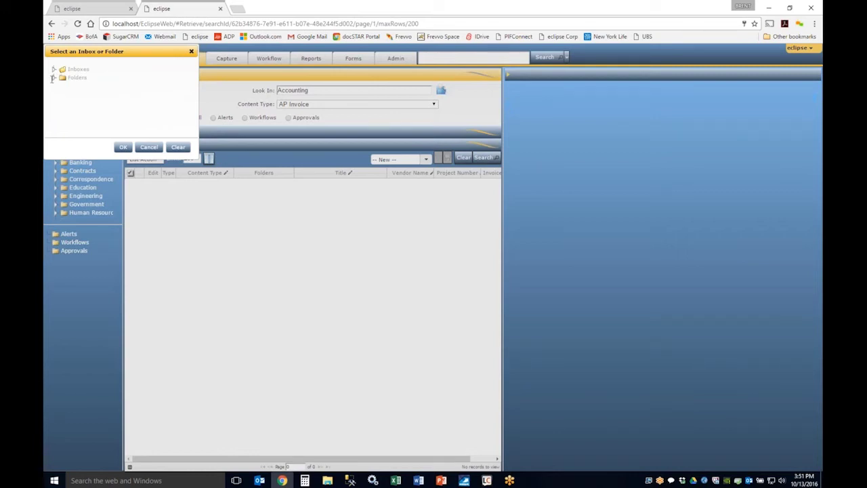
{"action": "left_click", "coordinate": [61, 94]}
{"action": "left_click", "coordinate": [99, 102]}
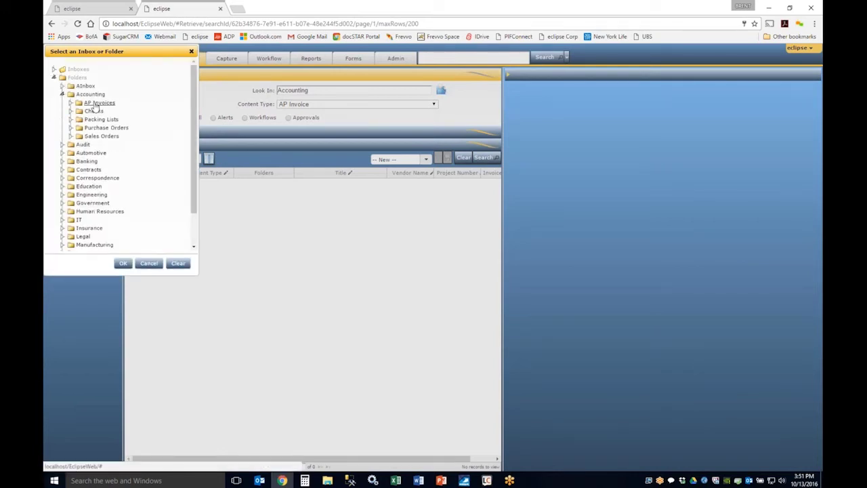
{"action": "left_click", "coordinate": [122, 263]}
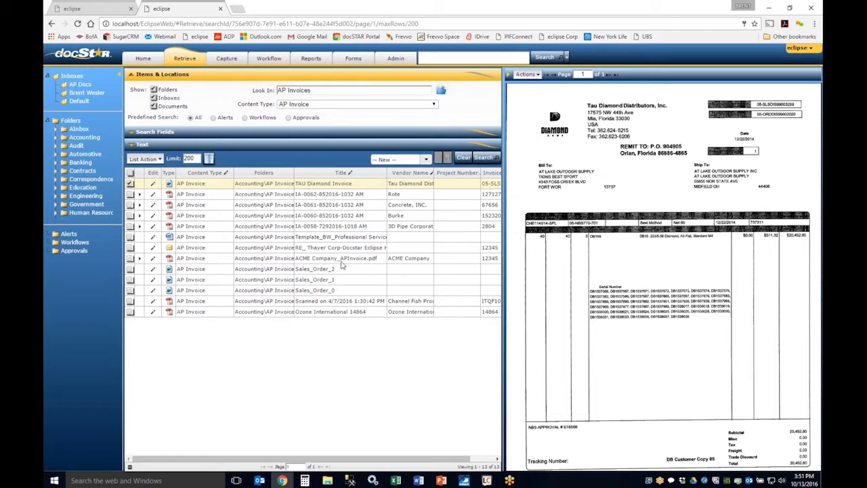
- Save the current search criteria under the name "ap invoice search"
{"action": "left_click", "coordinate": [404, 161]}
{"action": "type", "text": "ap invoice search"}
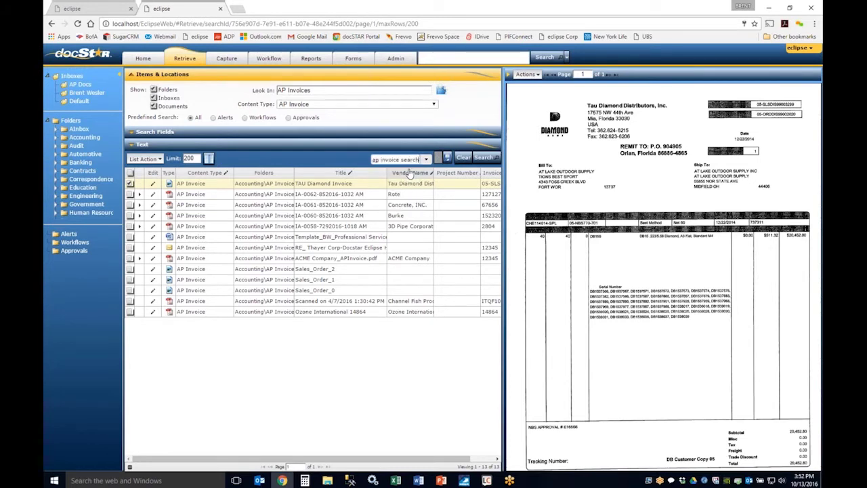
{"action": "left_click", "coordinate": [447, 158]}
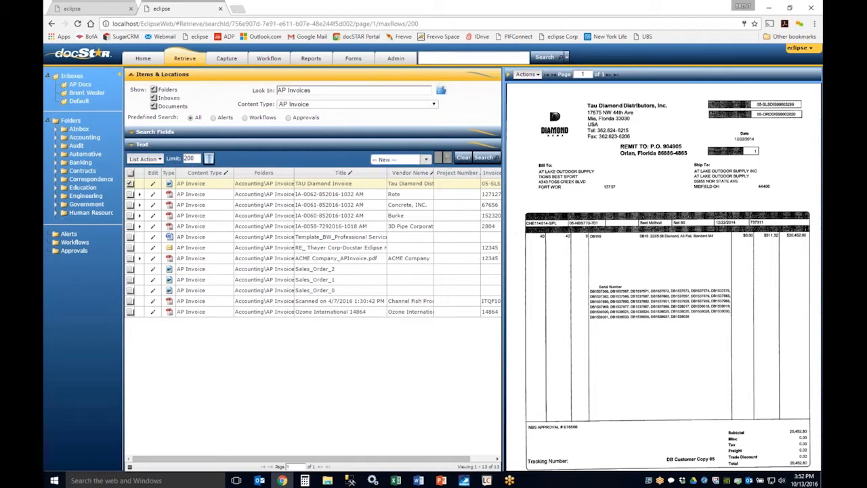
- Run the saved "ap invoice search" from both the retrieval criteria and the global quick search
{"action": "left_click", "coordinate": [427, 159]}
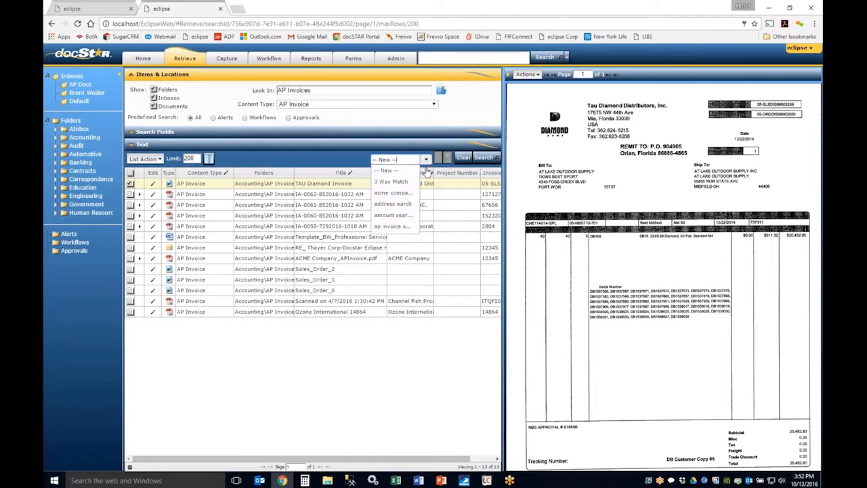
{"action": "left_click", "coordinate": [396, 227]}
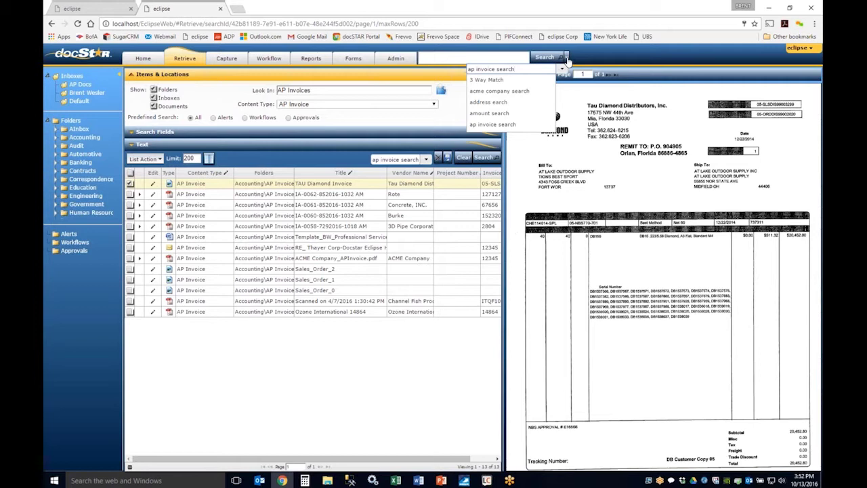
{"action": "left_click", "coordinate": [505, 125]}
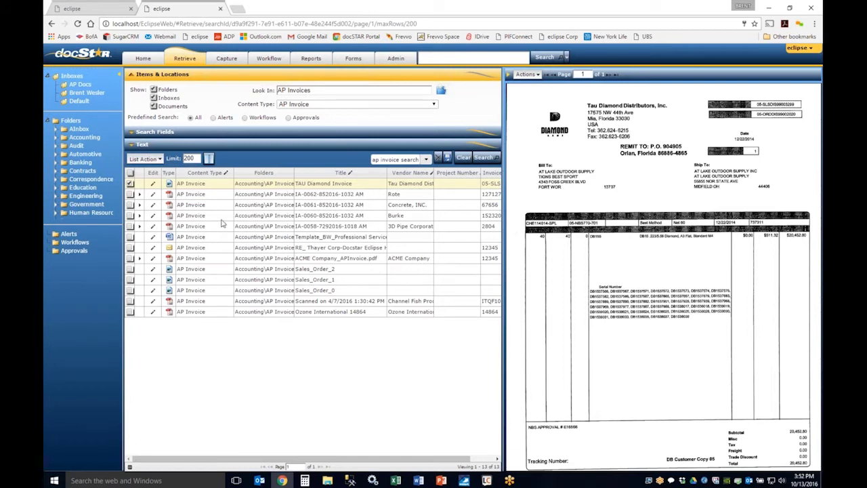
- Limit the result list to 25 records and rerun the search
{"action": "double_click", "coordinate": [193, 157]}
{"action": "type", "text": "25"}
{"action": "key", "text": "Return"}
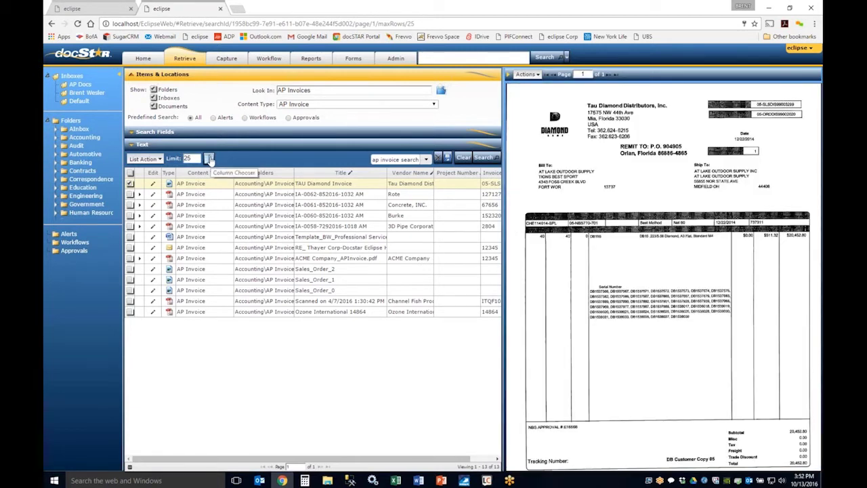
- Try adding Caller ID to the result list's display columns, remove it again and cancel the column selection
{"action": "left_click", "coordinate": [210, 159]}
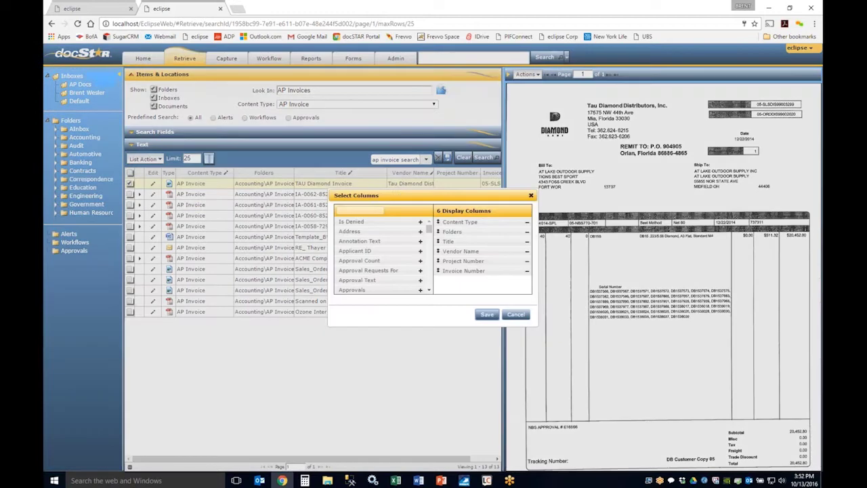
{"action": "left_click_drag", "start_coordinate": [400, 197], "coordinate": [224, 217]}
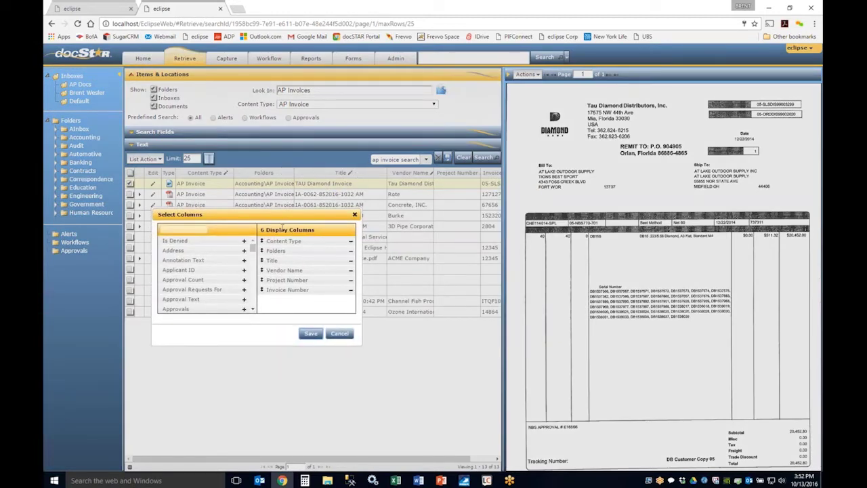
{"action": "left_click", "coordinate": [177, 228]}
{"action": "type", "text": "call"}
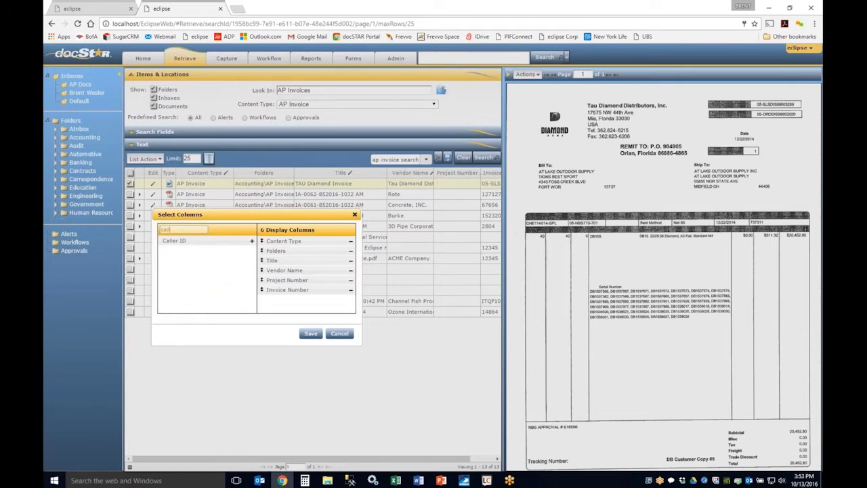
{"action": "left_click", "coordinate": [252, 242]}
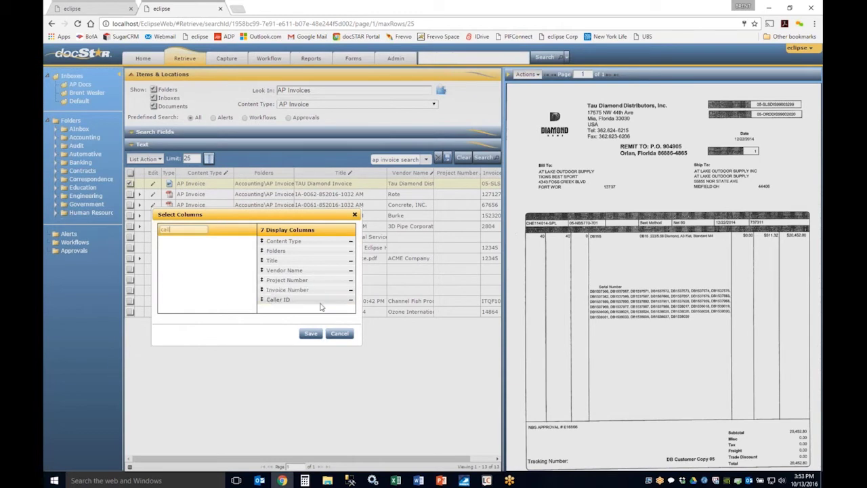
{"action": "left_click", "coordinate": [350, 299]}
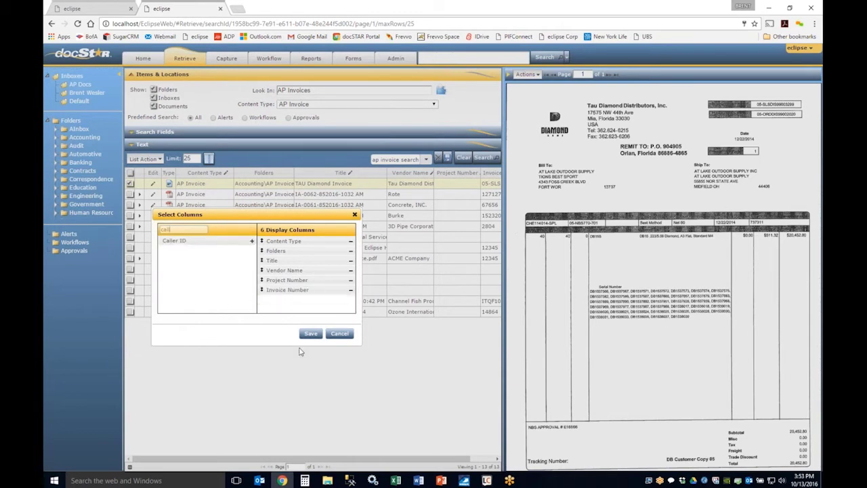
{"action": "left_click", "coordinate": [338, 334]}
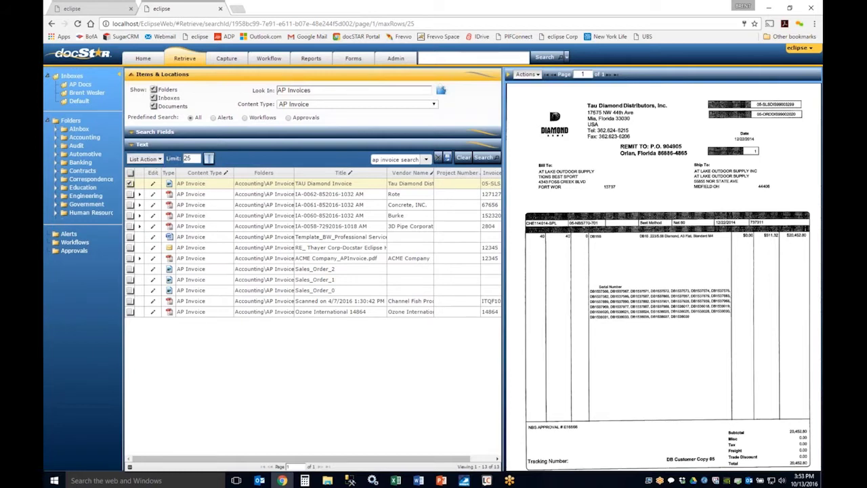
- Review the actions available for the result list and expand the Search Fields and Text criteria
{"action": "left_click", "coordinate": [160, 159]}
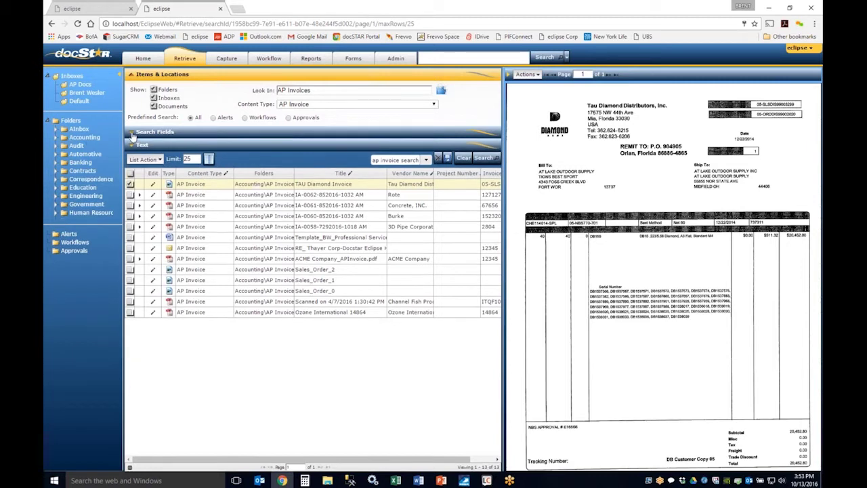
{"action": "left_click", "coordinate": [132, 133]}
{"action": "left_click", "coordinate": [132, 166]}
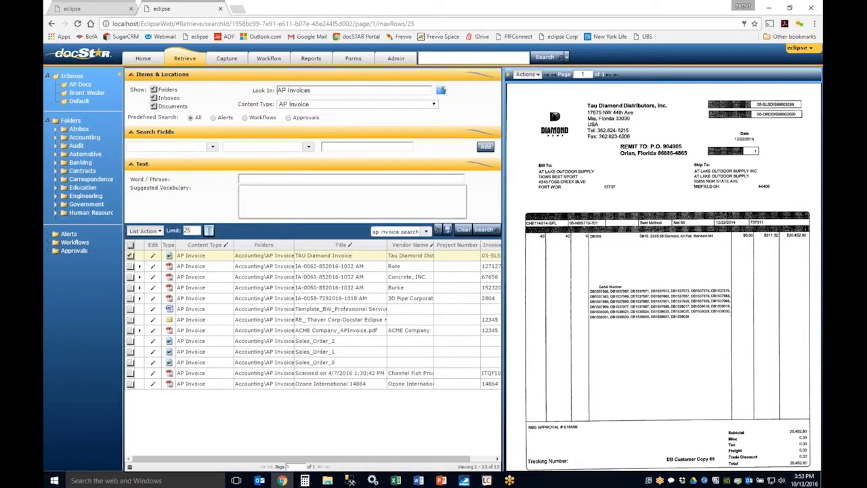
- Add a search field criterion of Status equals "approved" to the AP invoice search and run it
{"action": "left_click", "coordinate": [212, 147]}
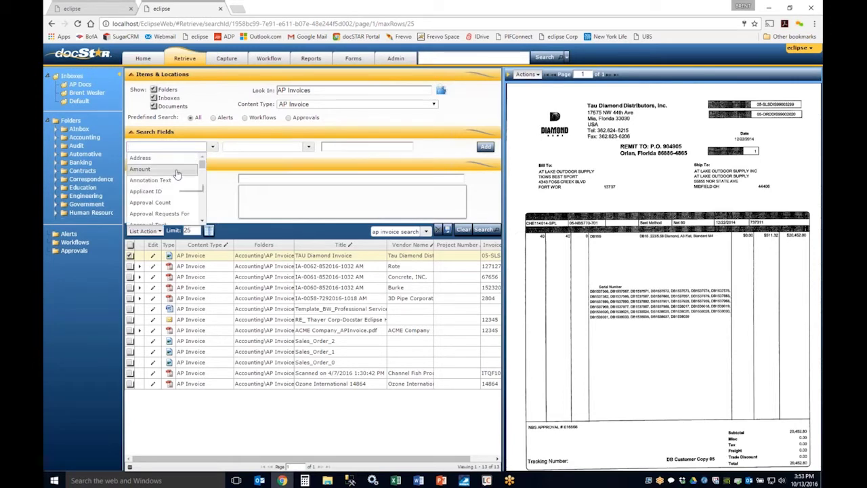
{"action": "left_click_drag", "start_coordinate": [202, 166], "coordinate": [201, 209]}
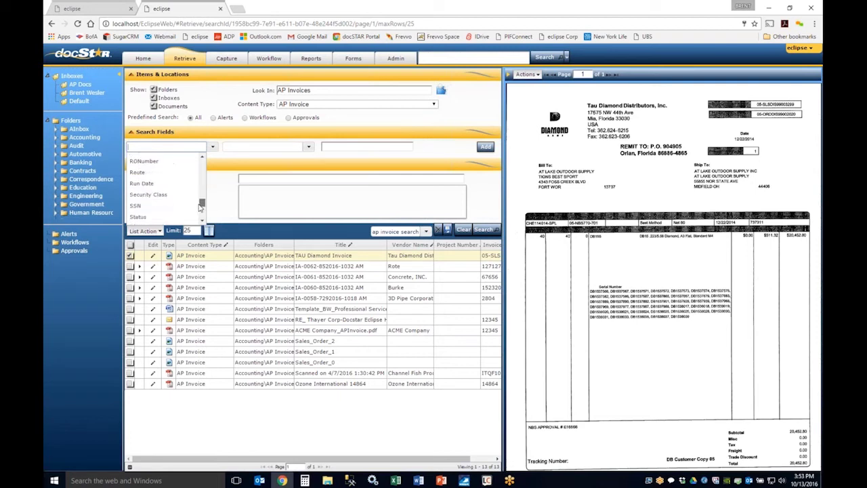
{"action": "left_click", "coordinate": [161, 217]}
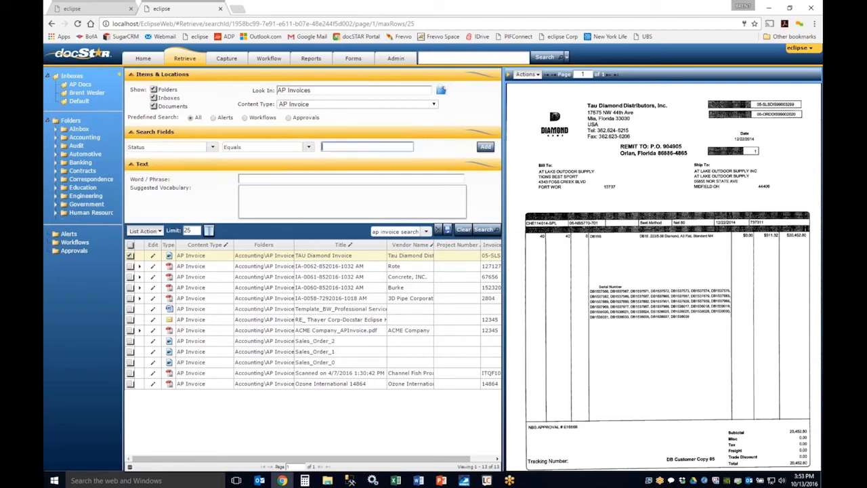
{"action": "type", "text": "approved"}
{"action": "left_click", "coordinate": [484, 229]}
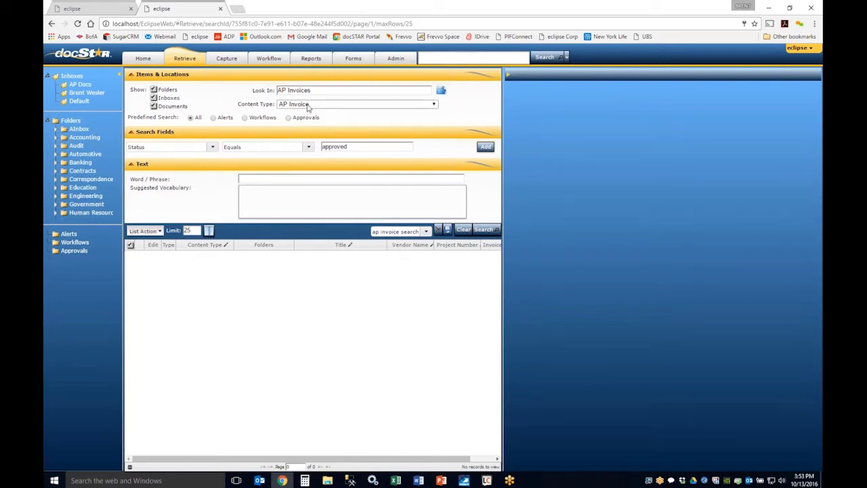
- Clear the AP Invoices folder from the Look In criterion and rerun the search
{"action": "triple_click", "coordinate": [289, 92]}
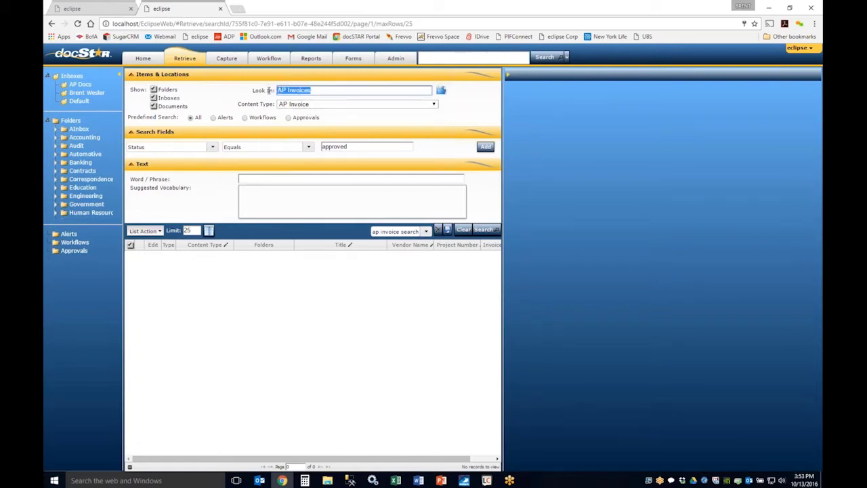
{"action": "key", "text": "BackSpace"}
{"action": "left_click", "coordinate": [411, 287]}
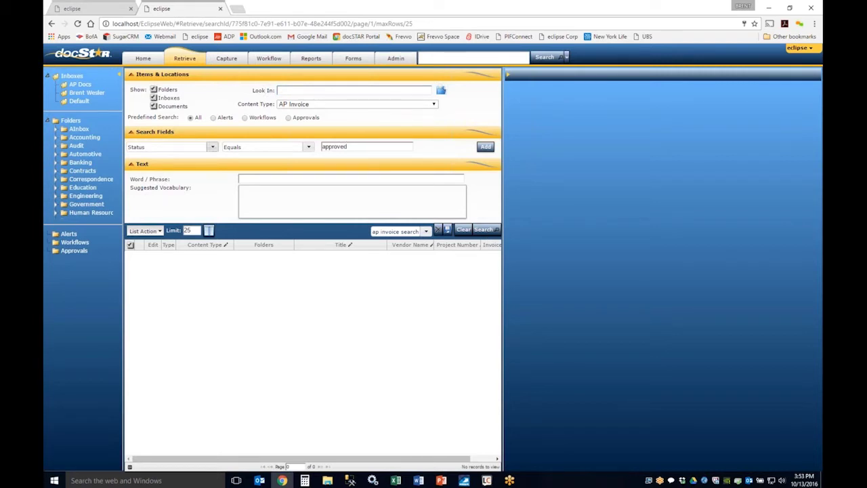
- Replace the Status criterion with Invoice Status equals "approved" and run the search
{"action": "left_click", "coordinate": [212, 149]}
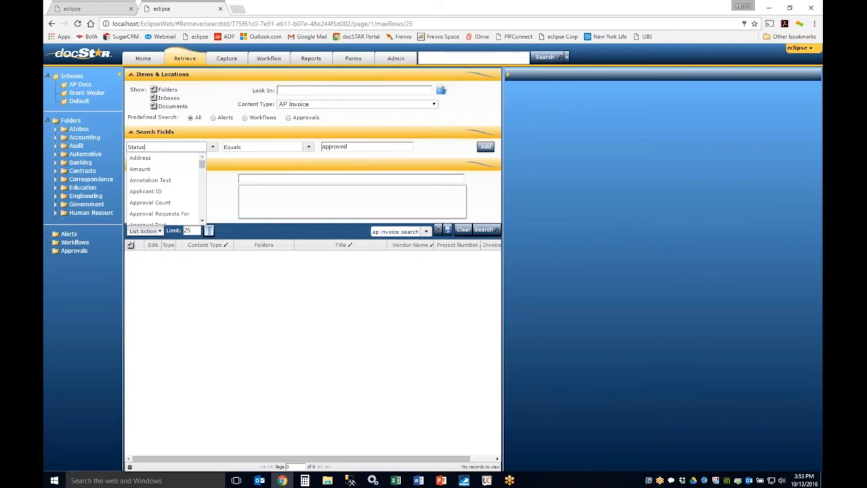
{"action": "scroll", "coordinate": [202, 180], "scroll_direction": "down", "scroll_amount": 1}
{"action": "scroll", "coordinate": [202, 179], "scroll_direction": "down", "scroll_amount": 5}
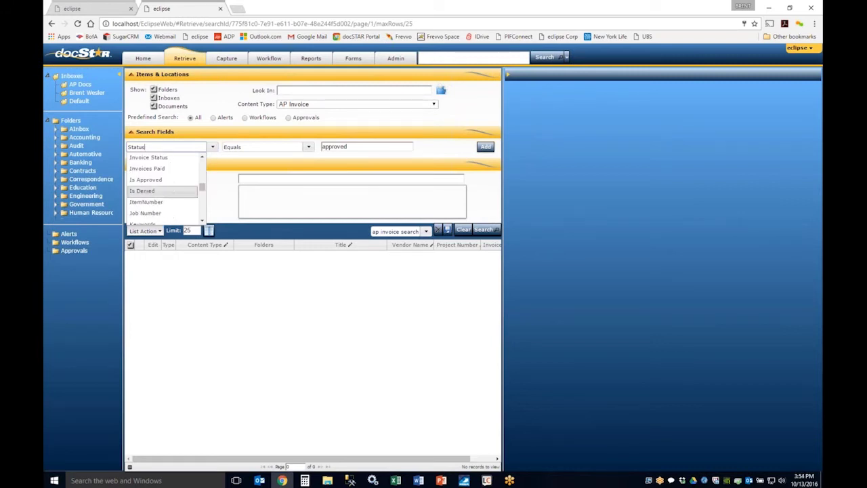
{"action": "left_click", "coordinate": [170, 159]}
{"action": "left_click", "coordinate": [324, 146]}
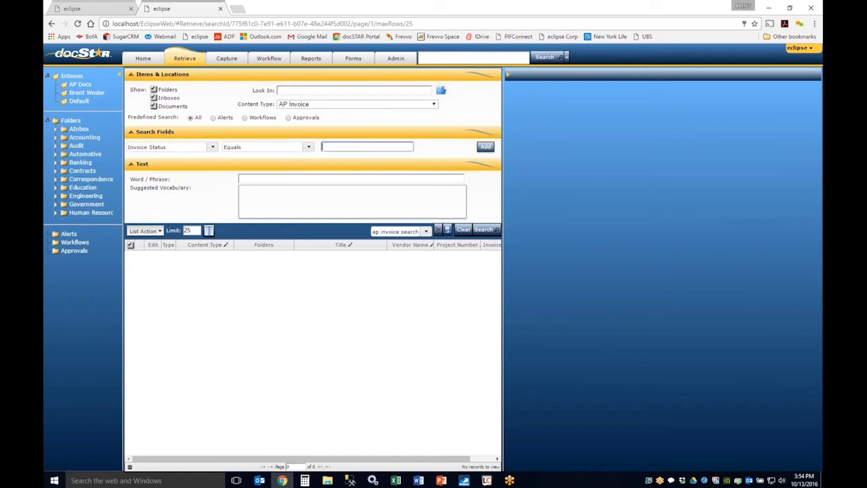
{"action": "type", "text": "approved"}
{"action": "left_click", "coordinate": [486, 230]}
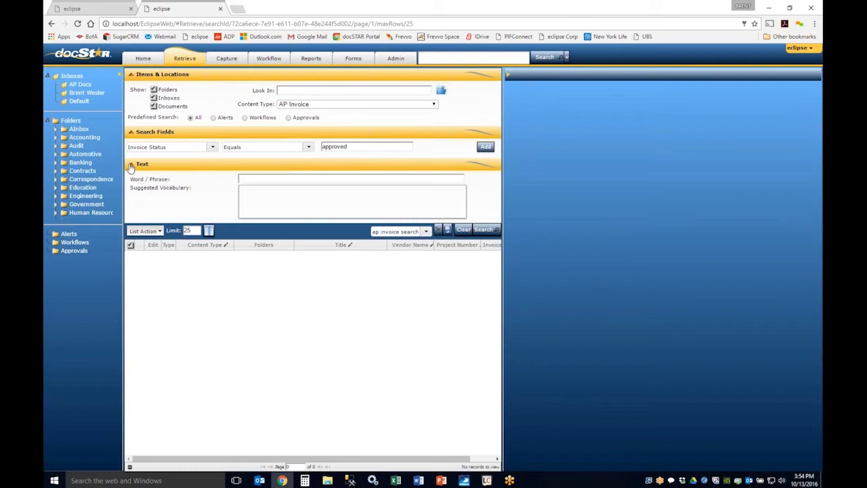
- Enter "acme" as the text search phrase, remove the Invoice Status criterion and rerun the search
{"action": "left_click", "coordinate": [259, 178]}
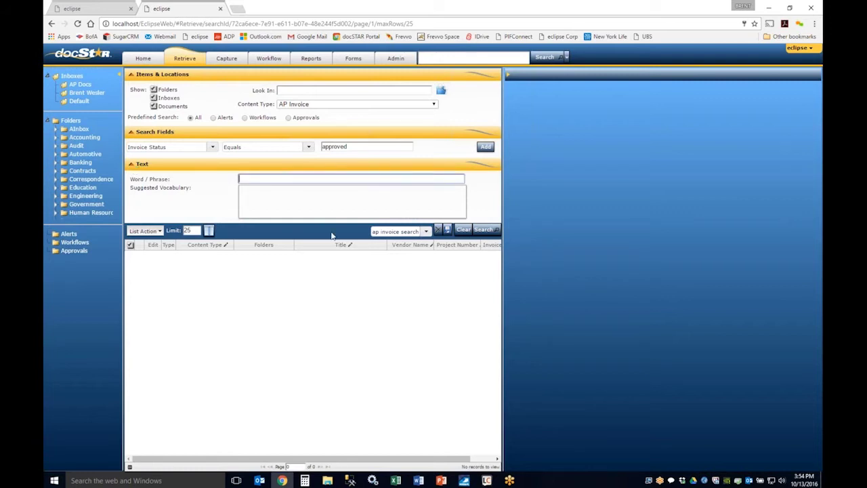
{"action": "type", "text": "acme"}
{"action": "left_click", "coordinate": [485, 146]}
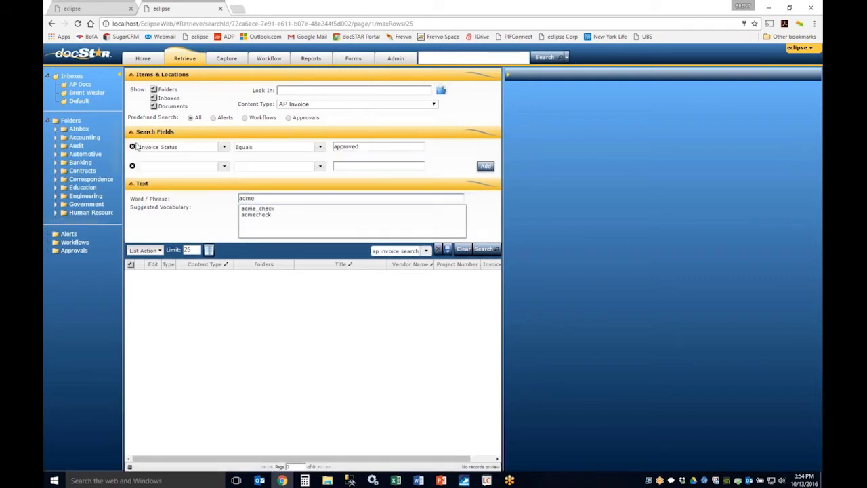
{"action": "left_click", "coordinate": [132, 147]}
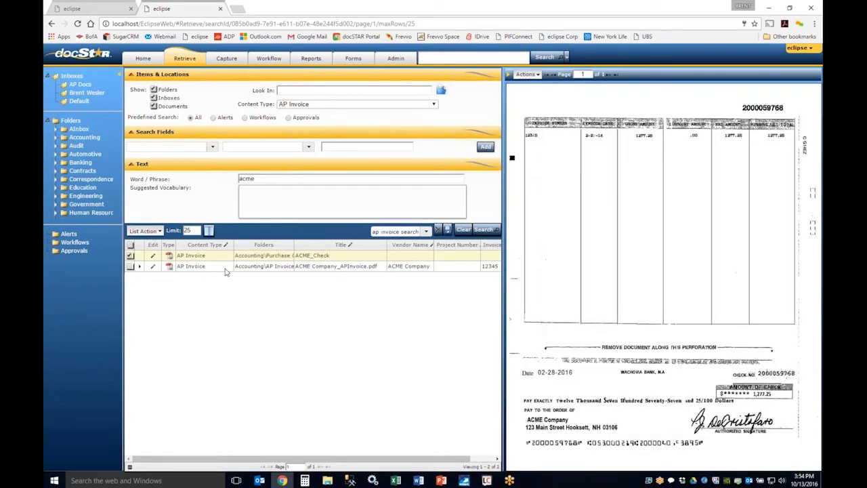
- Choose the suggested term "acmecheck" for the Word / Phrase criterion and edit the phrase with a * wildcard
{"action": "left_click", "coordinate": [257, 178]}
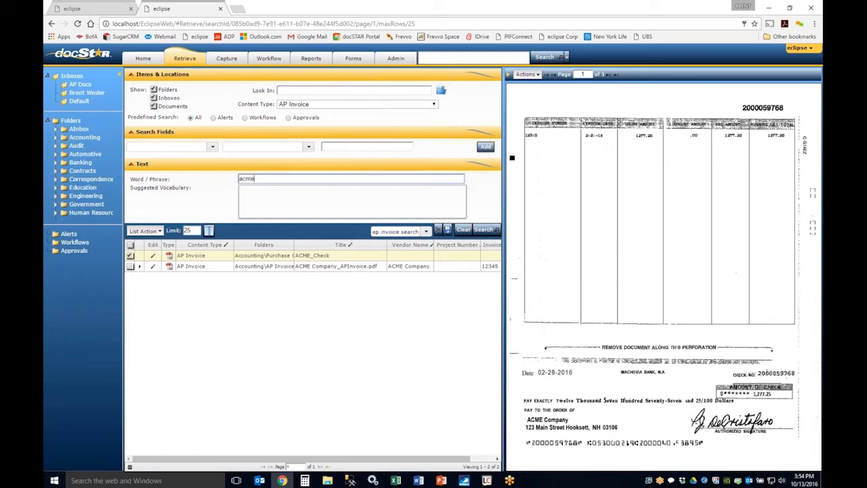
{"action": "type", "text": "e"}
{"action": "left_click", "coordinate": [261, 196]}
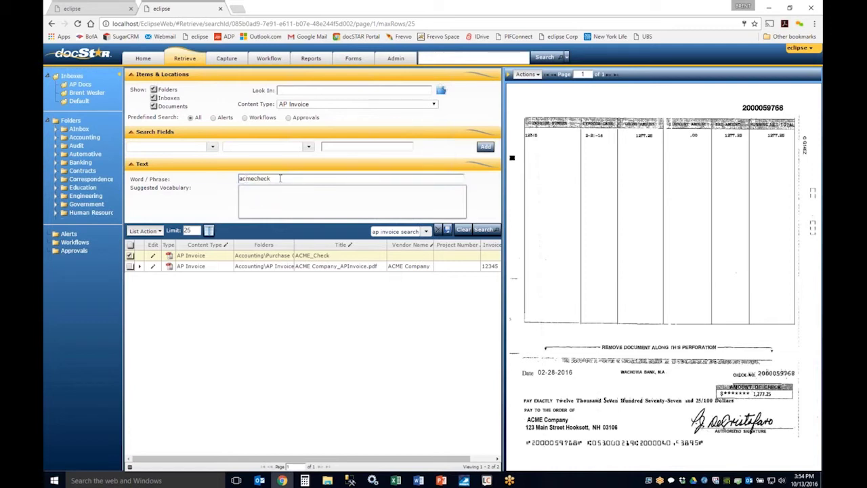
{"action": "double_click", "coordinate": [280, 178]}
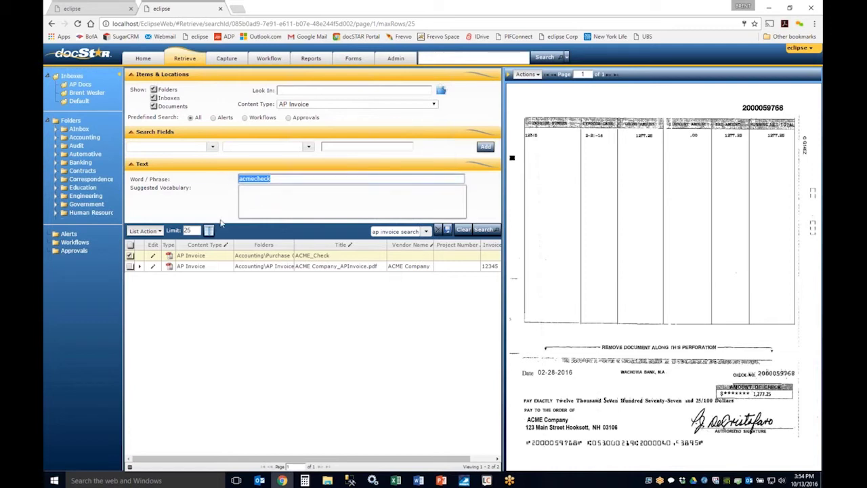
{"action": "left_click", "coordinate": [275, 177]}
{"action": "type", "text": "*"}
- Run a global quick search for "acme"
{"action": "left_click", "coordinate": [440, 58]}
{"action": "type", "text": "acme"}
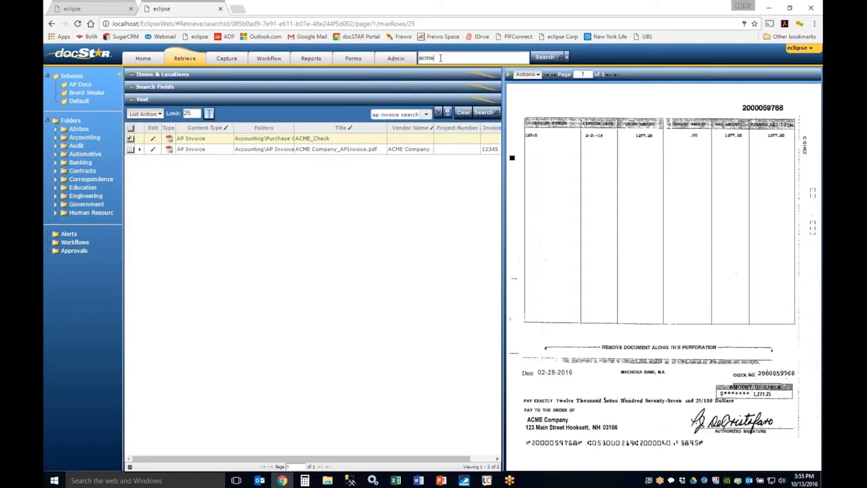
{"action": "key", "text": "Return"}
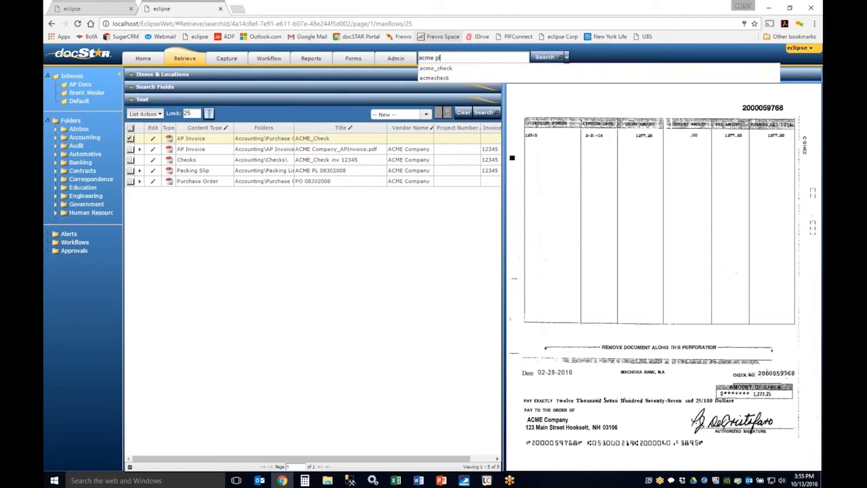
- Narrow the global quick search to "acme pl" and run it
{"action": "left_click", "coordinate": [544, 59]}
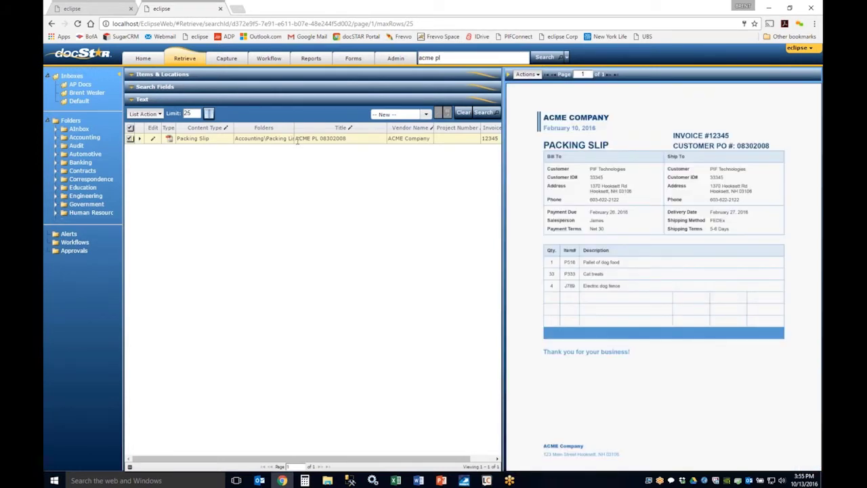
{"action": "left_click", "coordinate": [451, 60]}
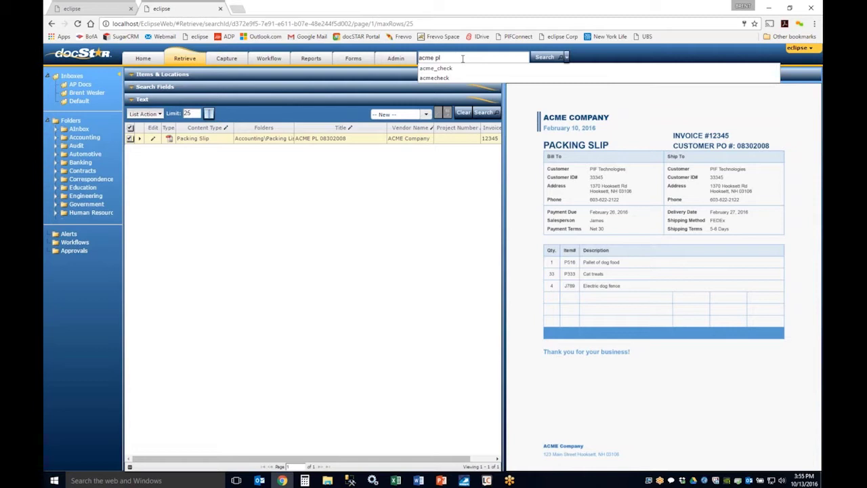
{"action": "left_click", "coordinate": [371, 175]}
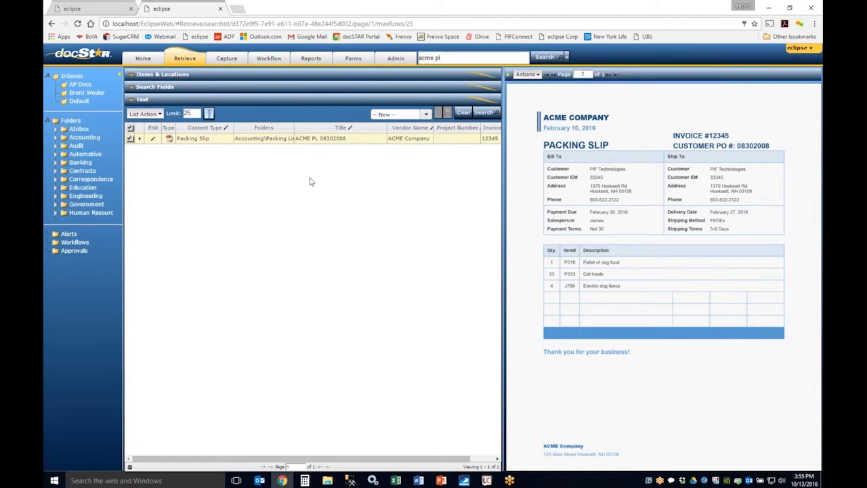
- Clear the text from the global quick search
{"action": "key", "text": "BackSpace"}
{"action": "key", "text": "BackSpace"}
{"action": "key", "text": "BackSpace"}
{"action": "key", "text": "BackSpace"}
{"action": "key", "text": "BackSpace"}
{"action": "key", "text": "BackSpace"}
{"action": "key", "text": "BackSpace"}
- Open the Capture page and examine its scan and import sections, leaving the Scan section expanded
{"action": "left_click", "coordinate": [227, 60]}
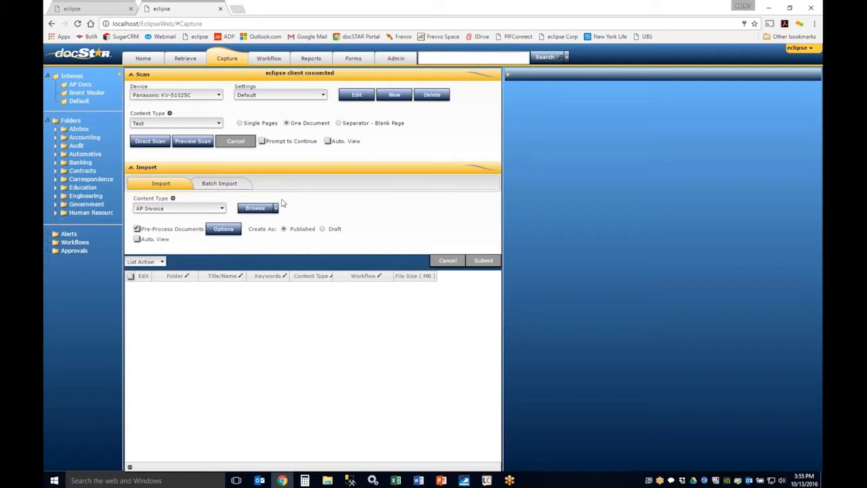
{"action": "left_click", "coordinate": [136, 75]}
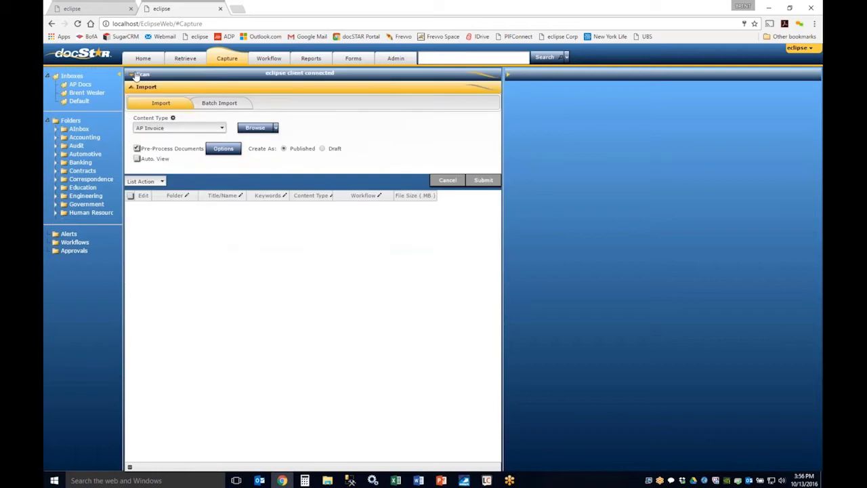
{"action": "left_click", "coordinate": [136, 74]}
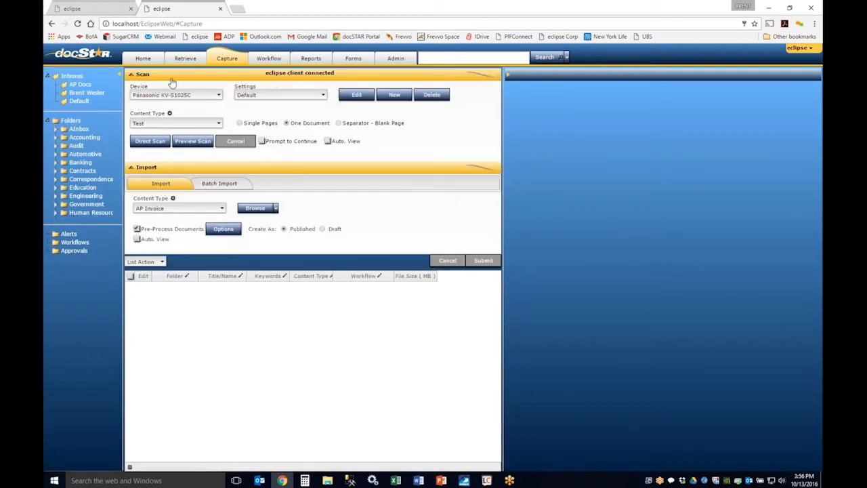
{"action": "left_click", "coordinate": [142, 76]}
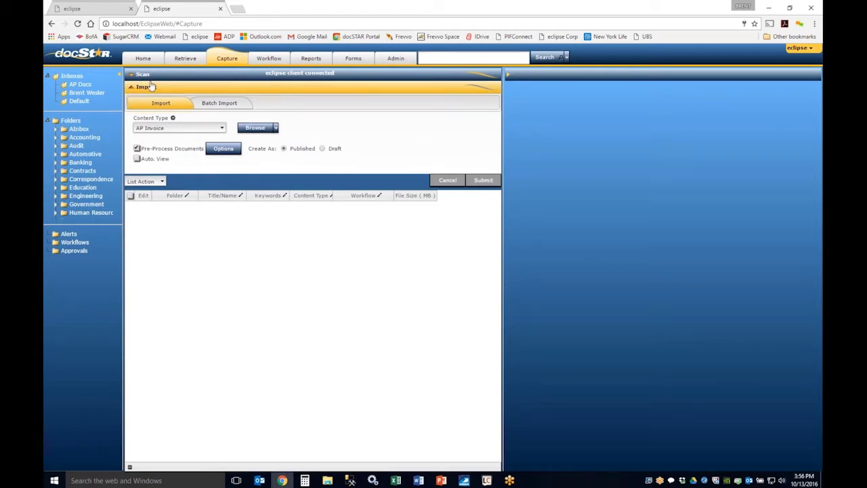
{"action": "left_click", "coordinate": [142, 75]}
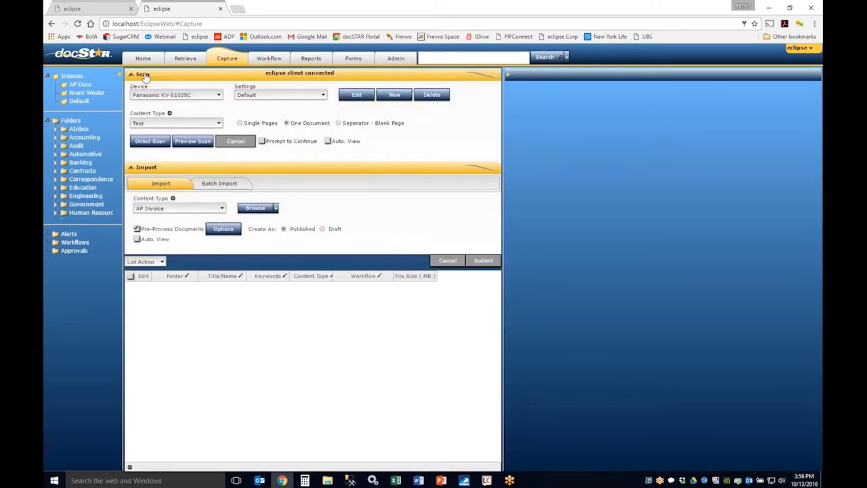
{"action": "left_click", "coordinate": [144, 75]}
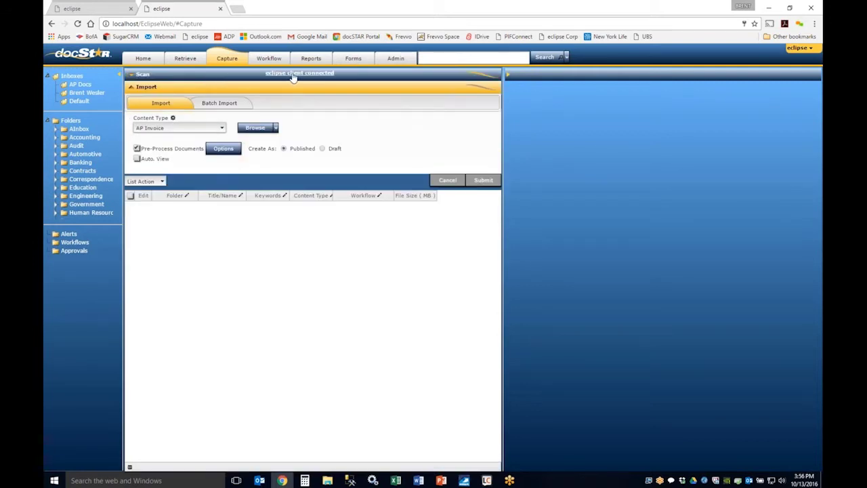
{"action": "left_click", "coordinate": [139, 74]}
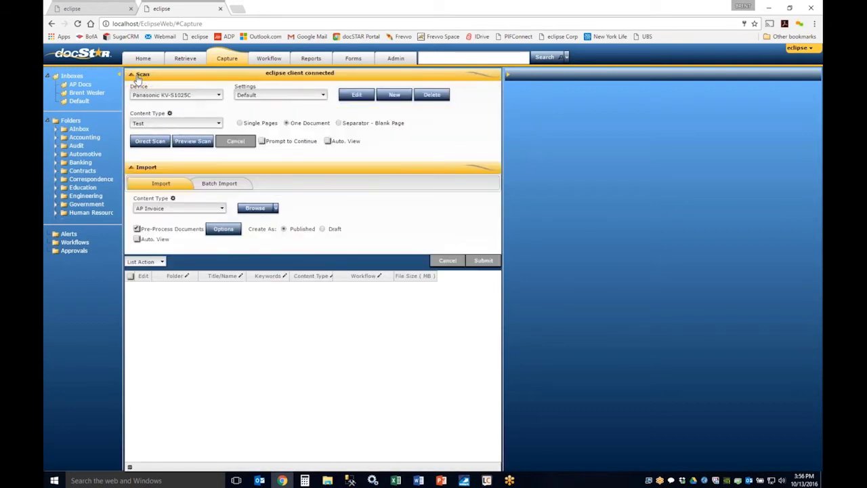
- Switch to the eclipse Client, set the capture document split method to Blank Page and dismiss its window
{"action": "left_click", "coordinate": [705, 480]}
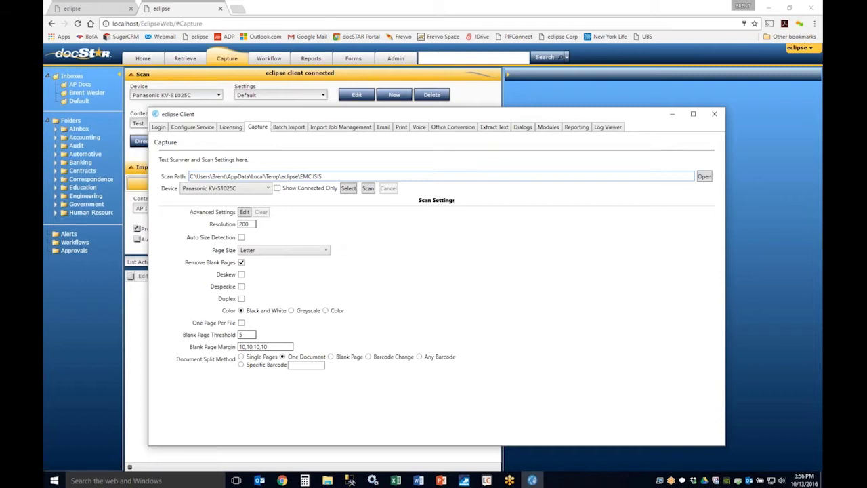
{"action": "left_click_drag", "start_coordinate": [263, 118], "coordinate": [342, 120]}
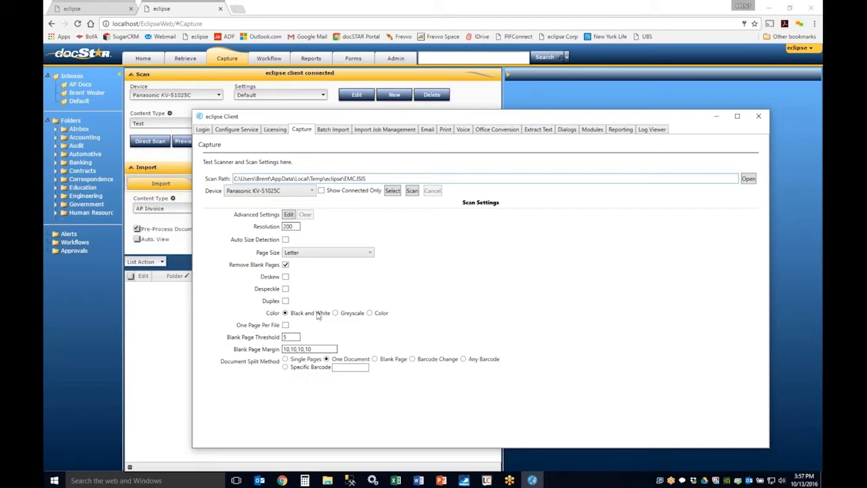
{"action": "left_click", "coordinate": [376, 360]}
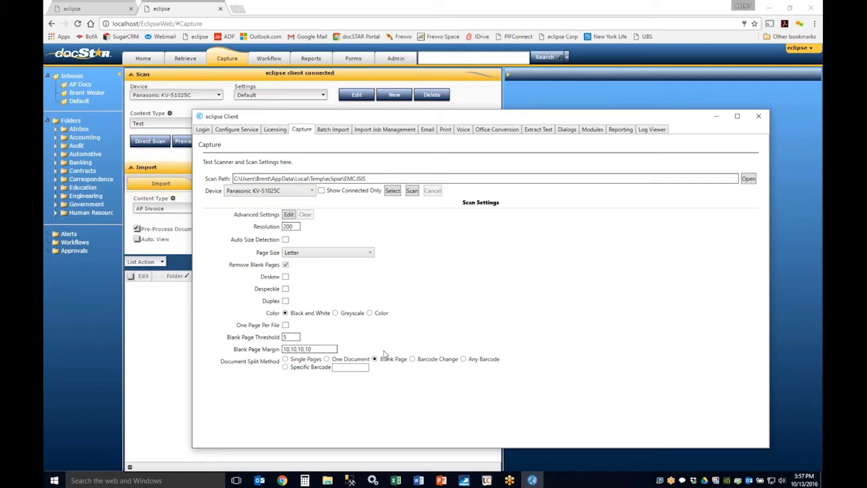
{"action": "left_click", "coordinate": [715, 116]}
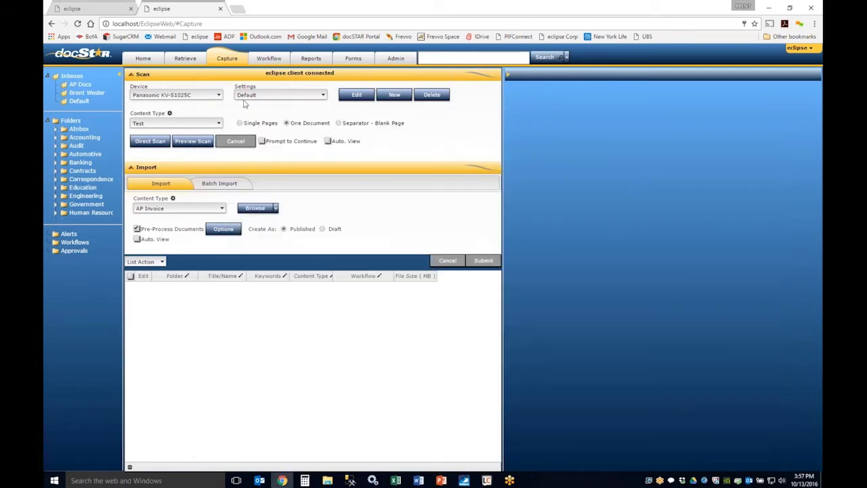
- Select the new scan settings entry, examine its options in the Scan Settings window and cancel without saving
{"action": "left_click", "coordinate": [287, 98]}
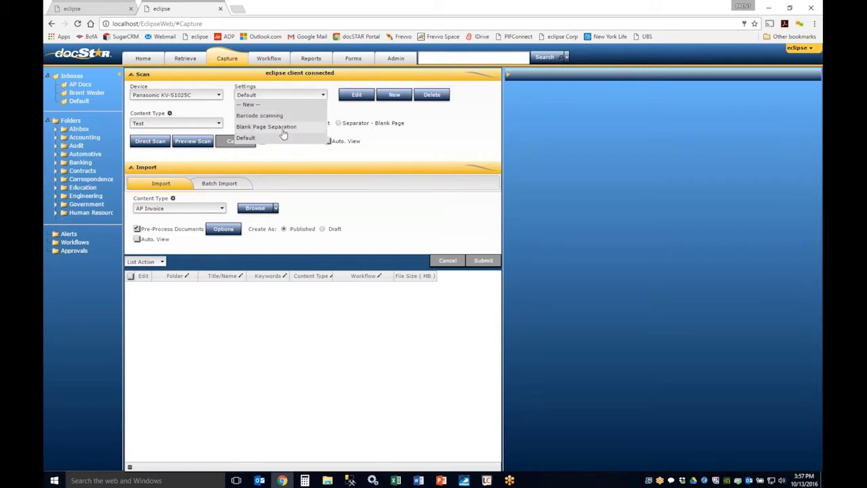
{"action": "left_click", "coordinate": [283, 105]}
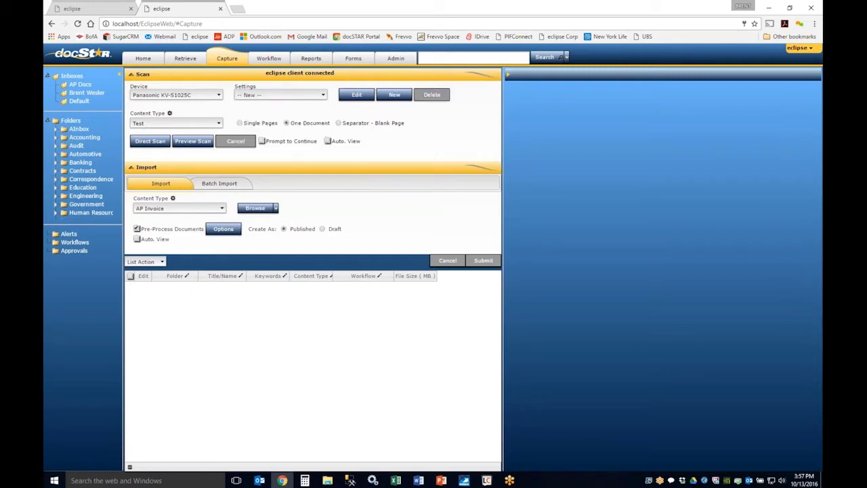
{"action": "left_click", "coordinate": [353, 96]}
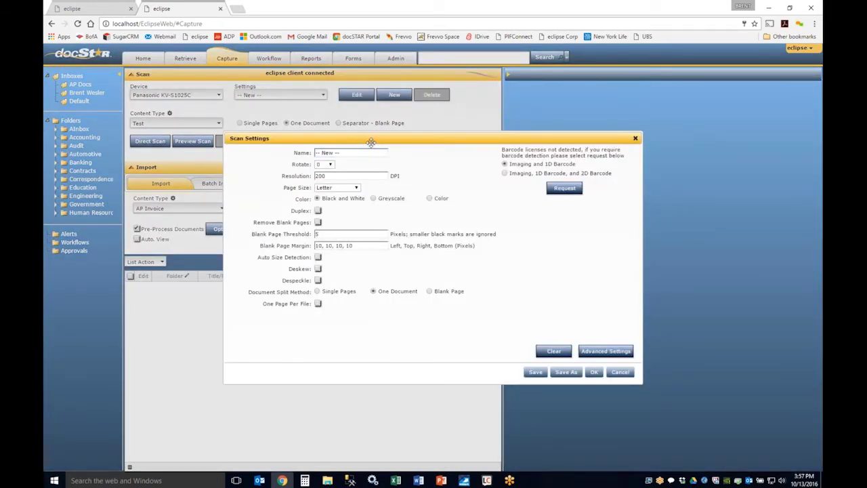
{"action": "left_click_drag", "start_coordinate": [391, 128], "coordinate": [468, 80]}
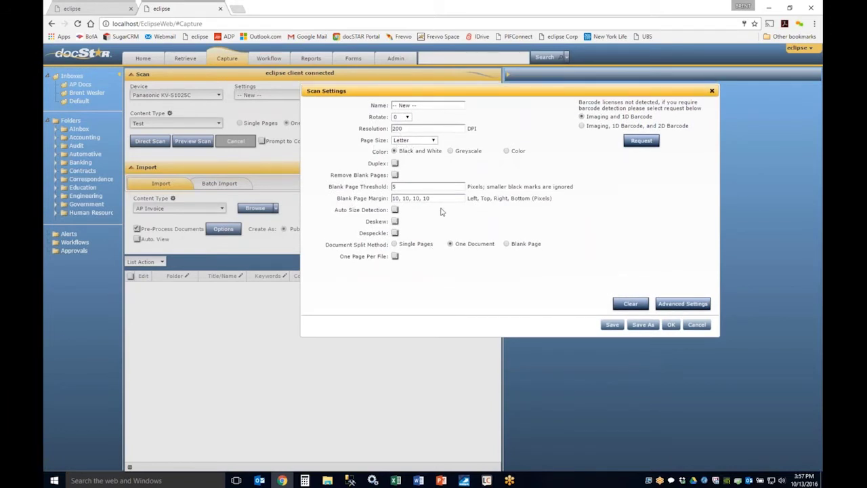
{"action": "left_click", "coordinate": [395, 210]}
{"action": "left_click", "coordinate": [697, 325]}
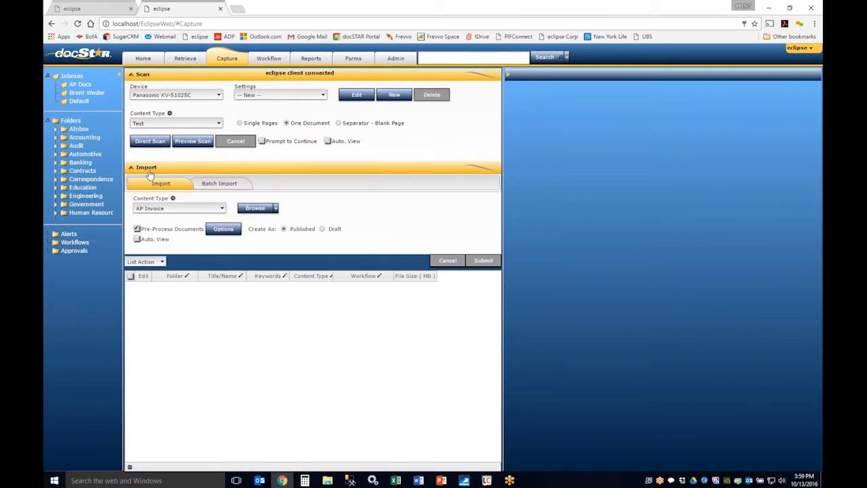
- Import ACME Company_APInvoice.pdf from the AP Docs folder with the AP Invoice content type
{"action": "left_click", "coordinate": [264, 210]}
{"action": "left_click_drag", "start_coordinate": [284, 229], "coordinate": [210, 53]}
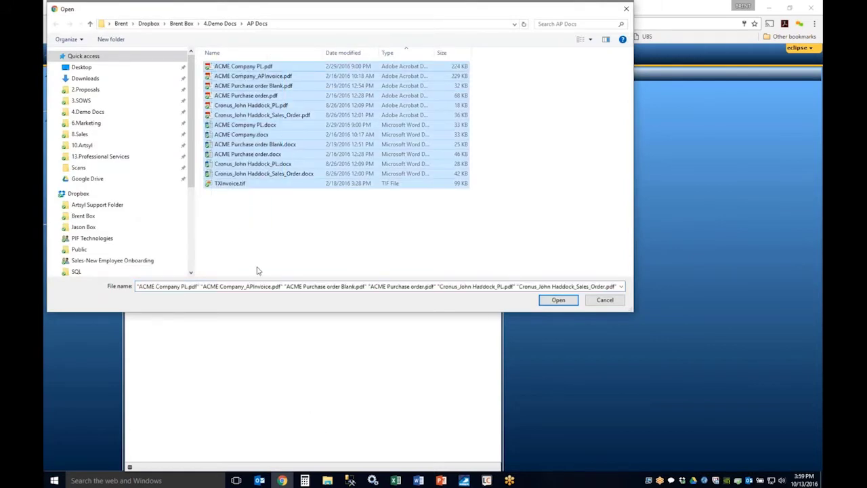
{"action": "left_click", "coordinate": [261, 239]}
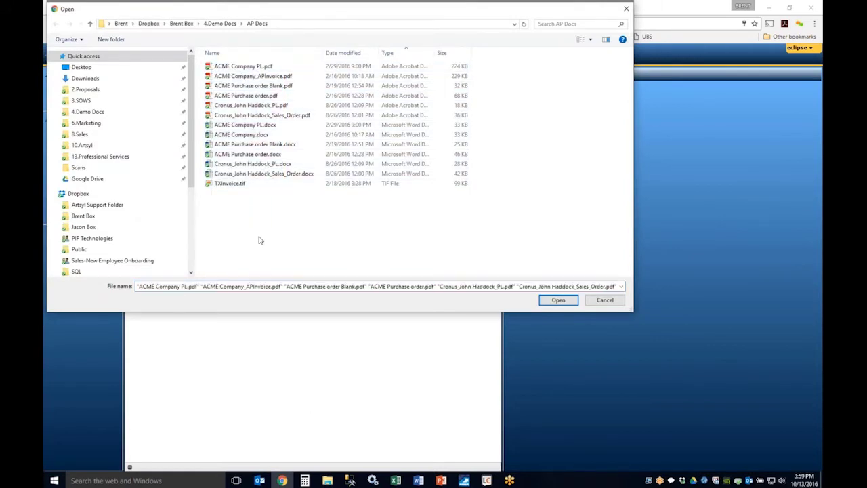
{"action": "left_click", "coordinate": [264, 77]}
{"action": "double_click", "coordinate": [264, 78]}
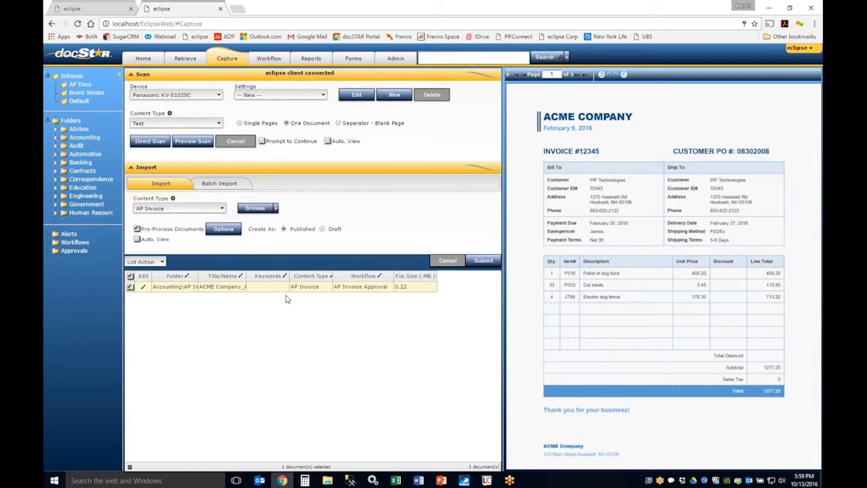
- Check the available list actions, submit the imported ACME invoice and reload the Capture page
{"action": "left_click", "coordinate": [154, 262]}
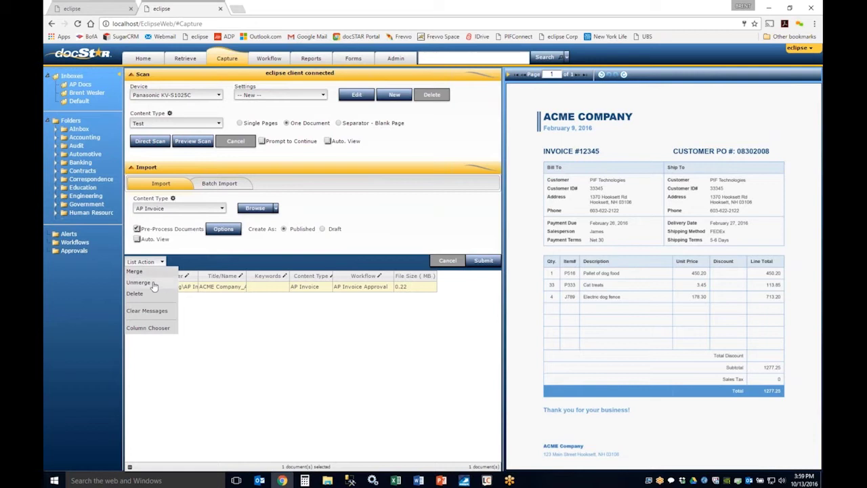
{"action": "left_click", "coordinate": [237, 330]}
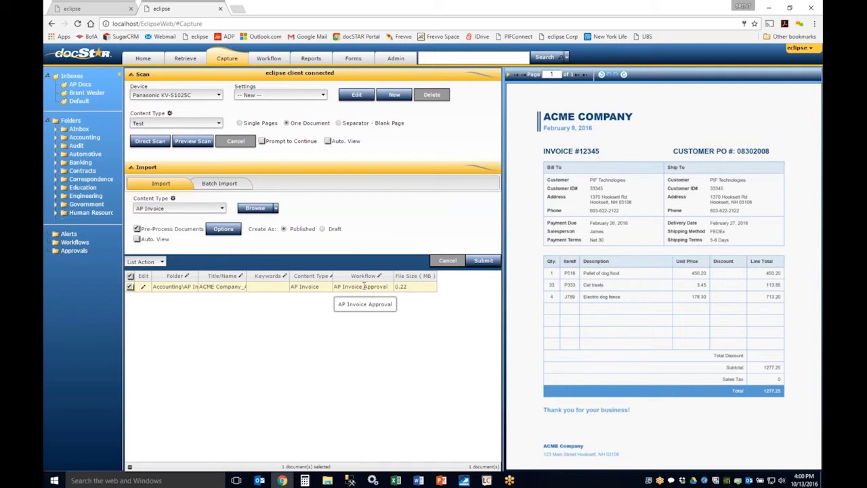
{"action": "left_click", "coordinate": [484, 264]}
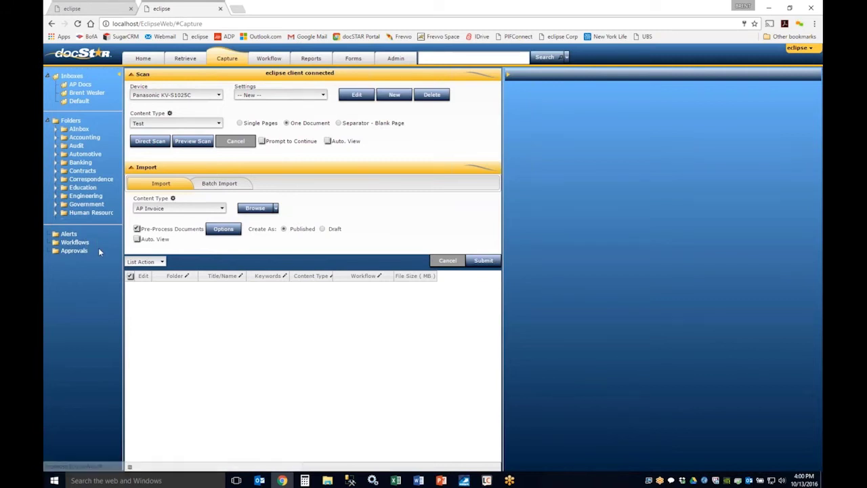
{"action": "left_click", "coordinate": [77, 23]}
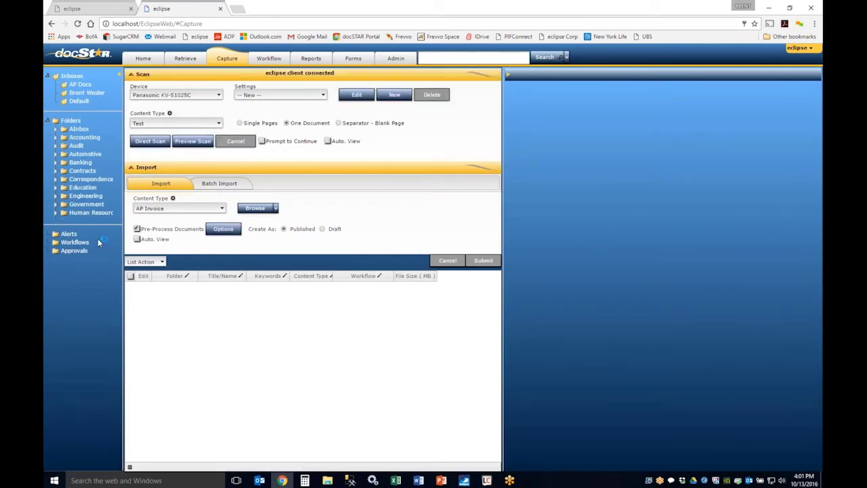
- Open the Workflow page, enlarge the Work Items list and filter its queue to the piftech.com user
{"action": "left_click", "coordinate": [269, 60]}
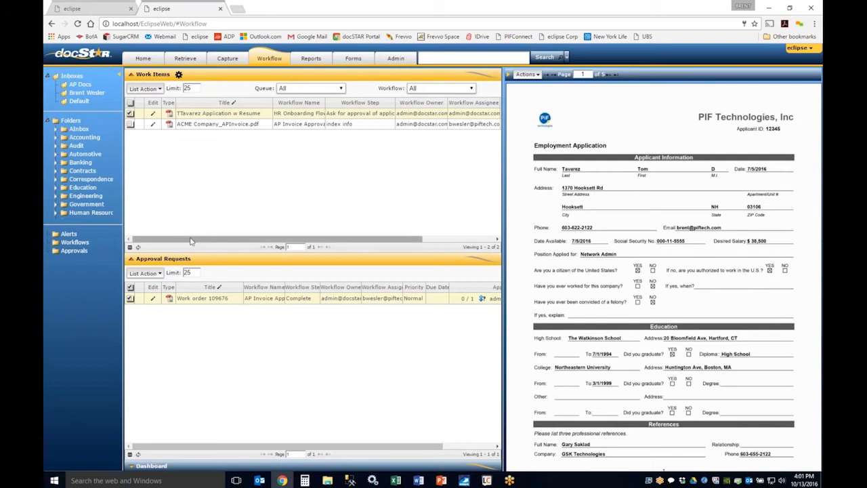
{"action": "left_click_drag", "start_coordinate": [200, 254], "coordinate": [200, 272]}
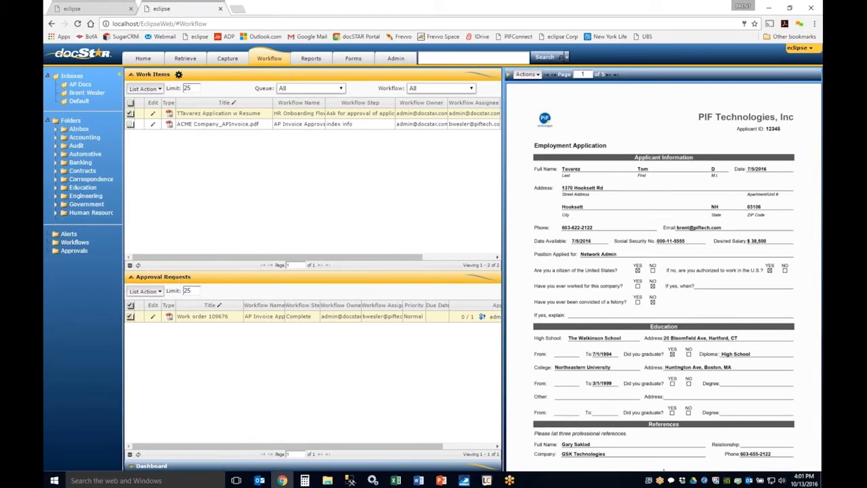
{"action": "left_click", "coordinate": [302, 89]}
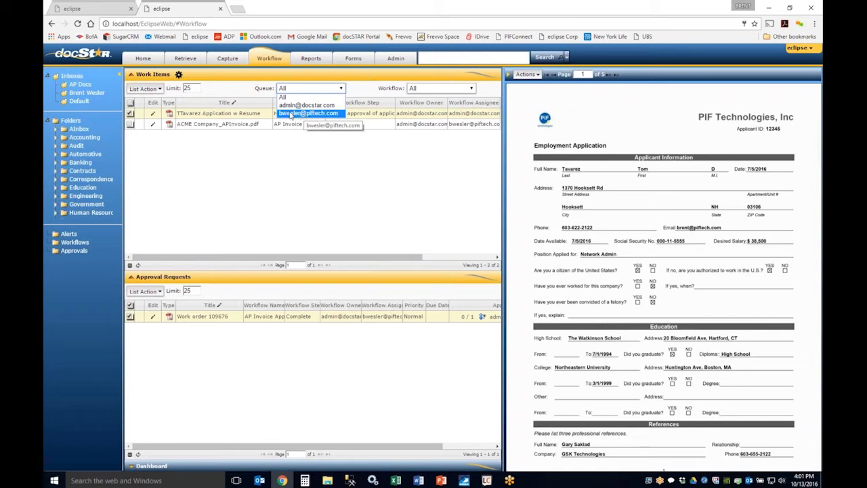
{"action": "left_click", "coordinate": [291, 113]}
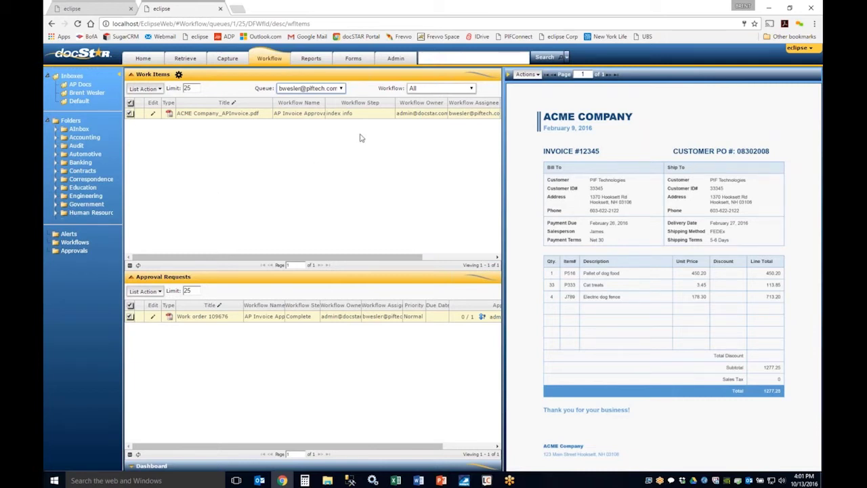
- Filter the work items by the Auto by VIN and AP Invoice Approval workflows in turn, and reset the workflow filter to All
{"action": "left_click", "coordinate": [427, 89]}
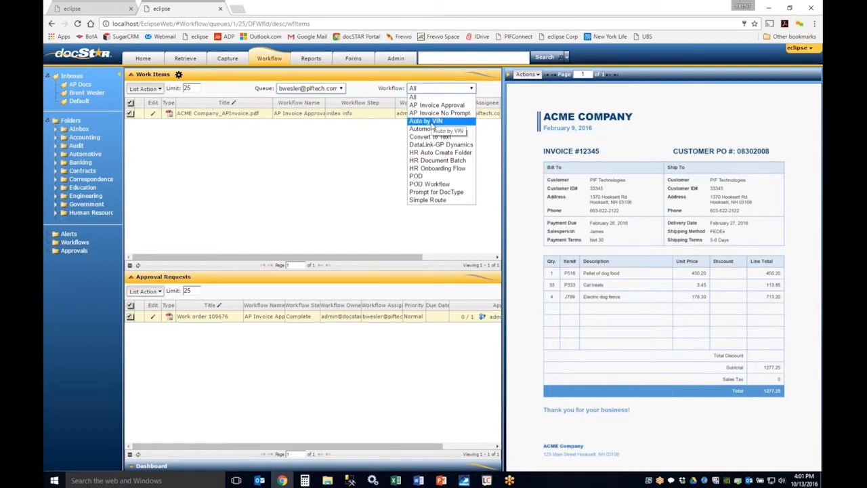
{"action": "left_click", "coordinate": [429, 122]}
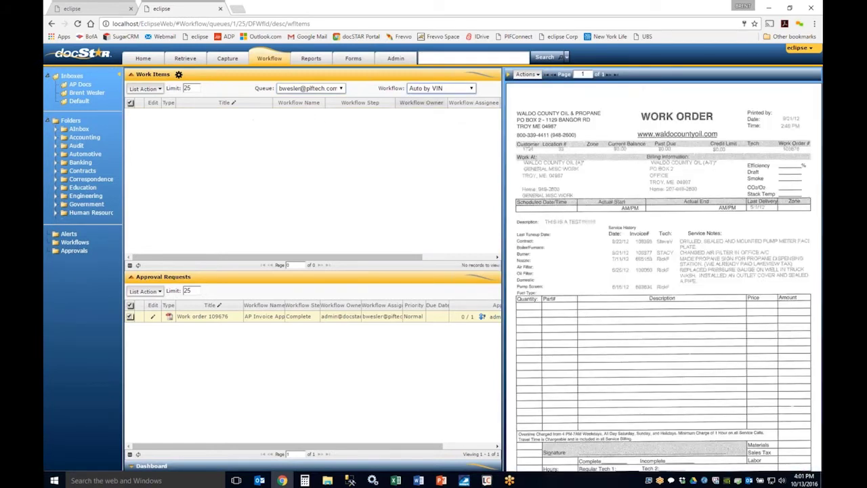
{"action": "left_click", "coordinate": [437, 92]}
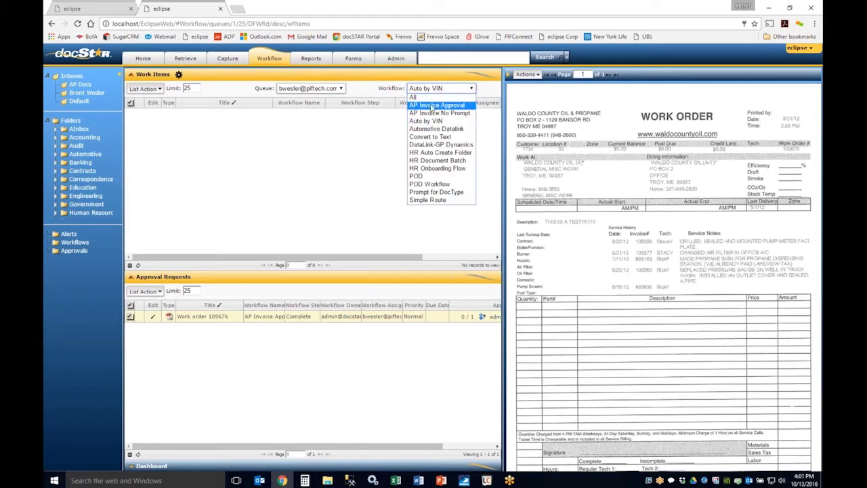
{"action": "left_click", "coordinate": [431, 106]}
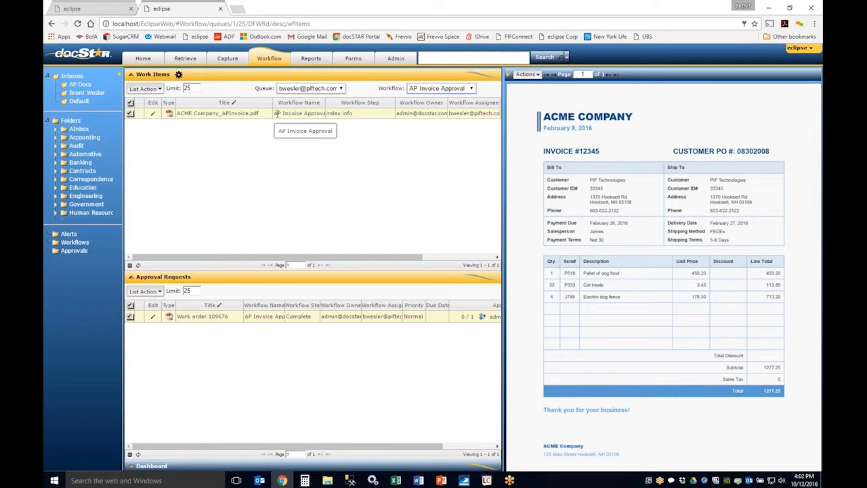
{"action": "left_click_drag", "start_coordinate": [277, 114], "coordinate": [306, 114]}
{"action": "left_click", "coordinate": [286, 194]}
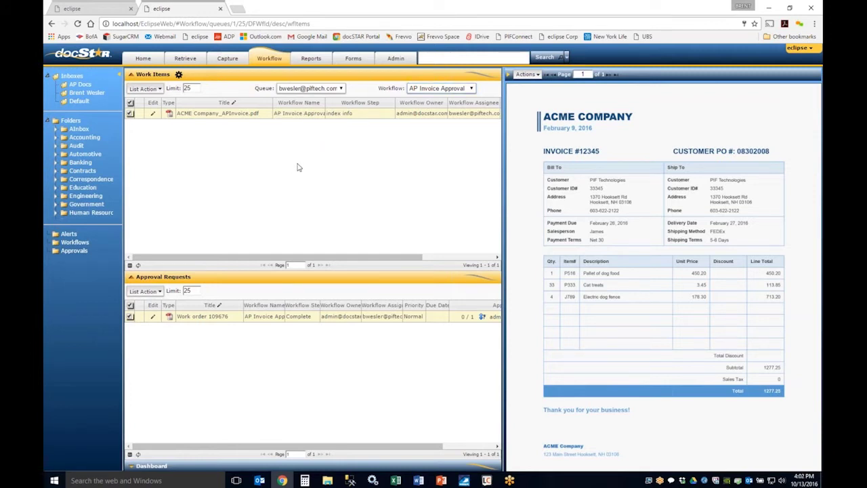
{"action": "left_click", "coordinate": [439, 88]}
{"action": "left_click", "coordinate": [416, 98]}
- Widen the folder pane, view the piftech.com assignee's workflows in the Dashboard, and collapse it with the Work Items list enlarged
{"action": "left_click_drag", "start_coordinate": [125, 353], "coordinate": [149, 380]}
{"action": "left_click", "coordinate": [179, 468]}
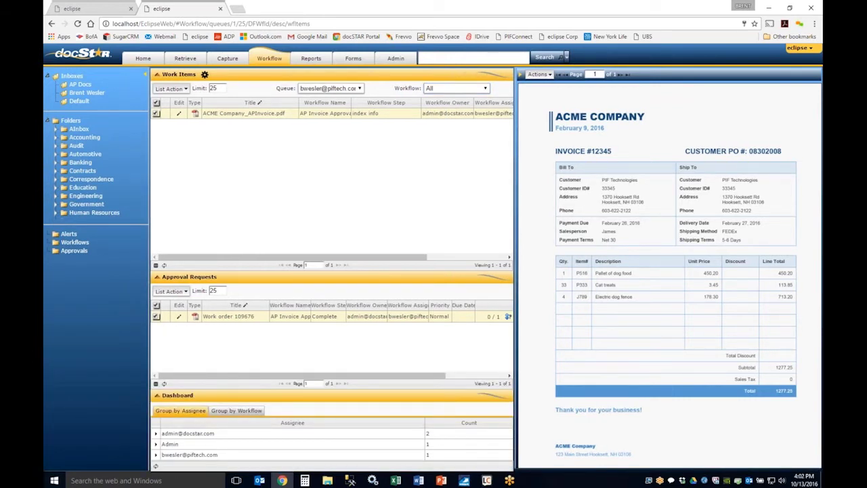
{"action": "left_click_drag", "start_coordinate": [187, 274], "coordinate": [192, 180]}
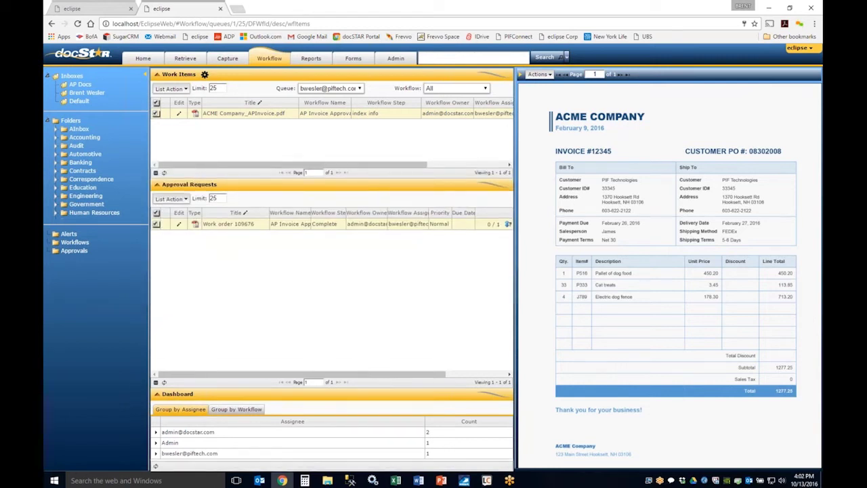
{"action": "left_click_drag", "start_coordinate": [199, 387], "coordinate": [211, 328]}
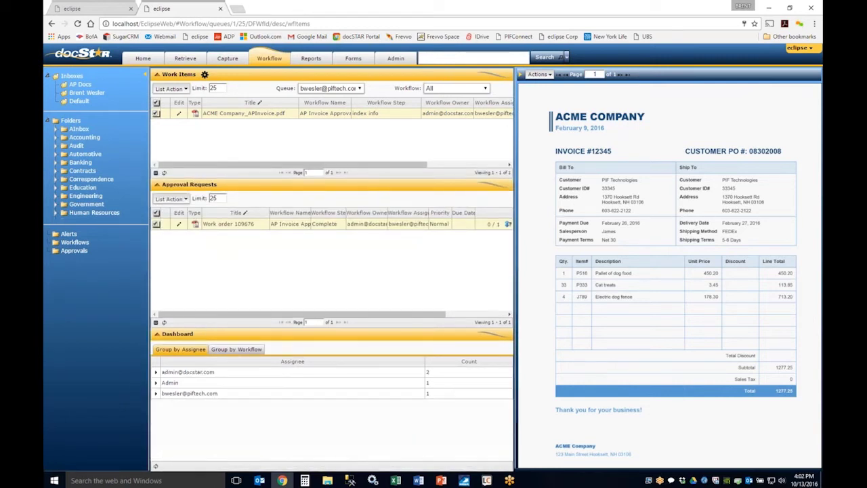
{"action": "left_click", "coordinate": [156, 394]}
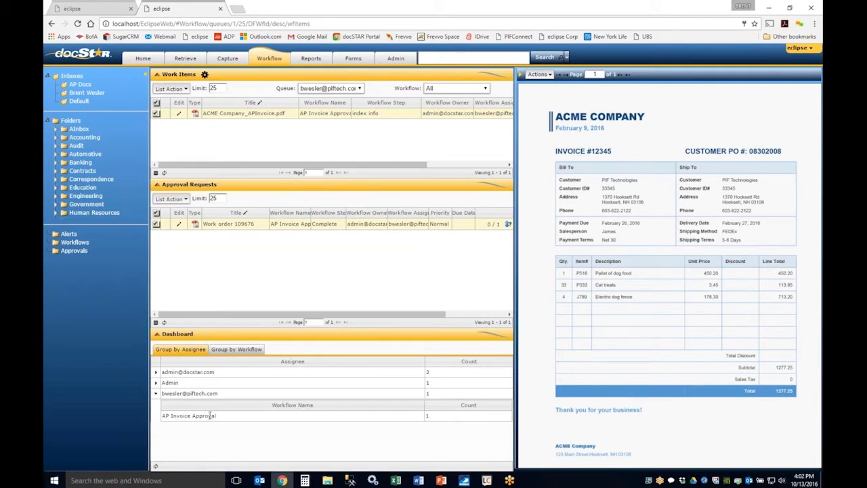
{"action": "left_click", "coordinate": [157, 335]}
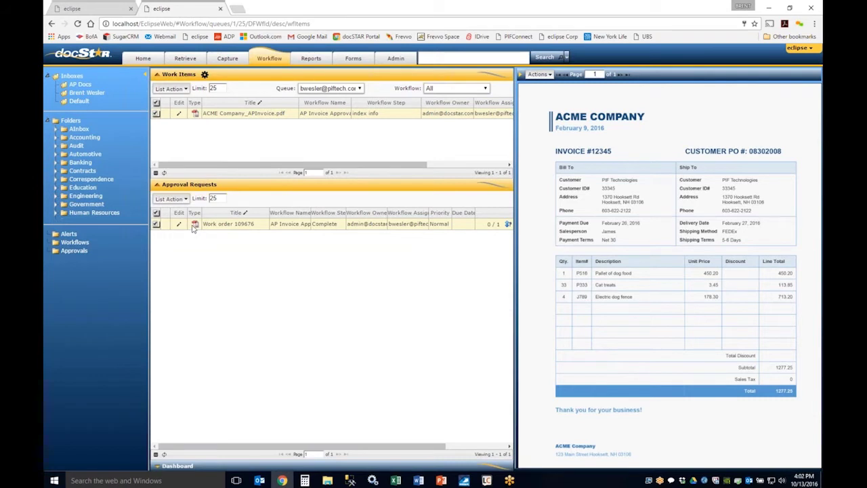
{"action": "left_click_drag", "start_coordinate": [211, 178], "coordinate": [211, 290]}
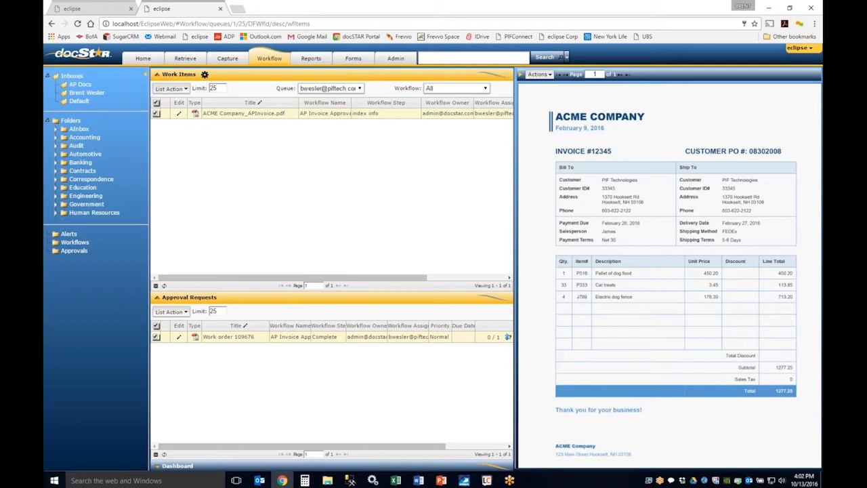
- Examine the actions available for the previewed ACME invoice and for the Work Items list
{"action": "left_click", "coordinate": [539, 75]}
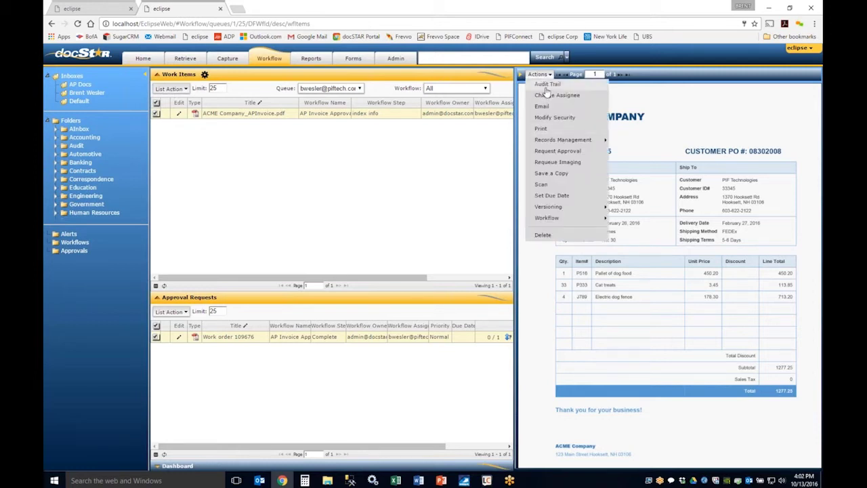
{"action": "left_click", "coordinate": [653, 106]}
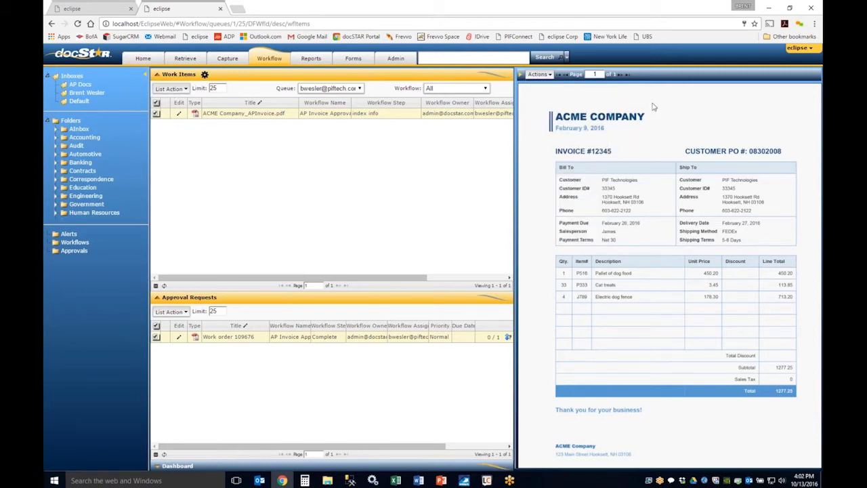
{"action": "left_click", "coordinate": [184, 90]}
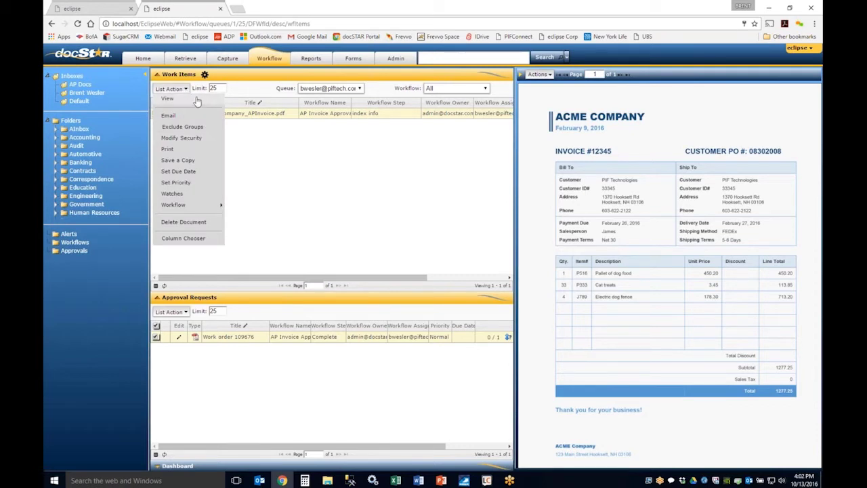
- Open the ACME Company_APInvoice.pdf work item to view its content fields, and return to the Workflow page
{"action": "double_click", "coordinate": [247, 113]}
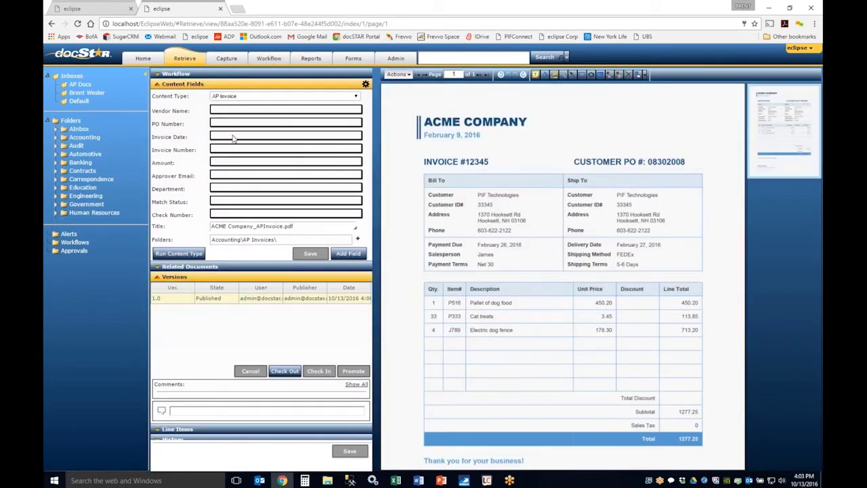
{"action": "left_click", "coordinate": [52, 25]}
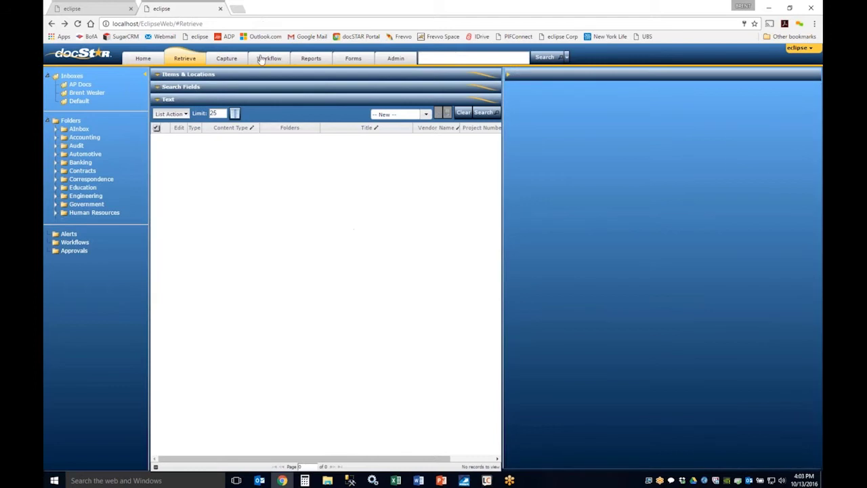
{"action": "left_click", "coordinate": [262, 59]}
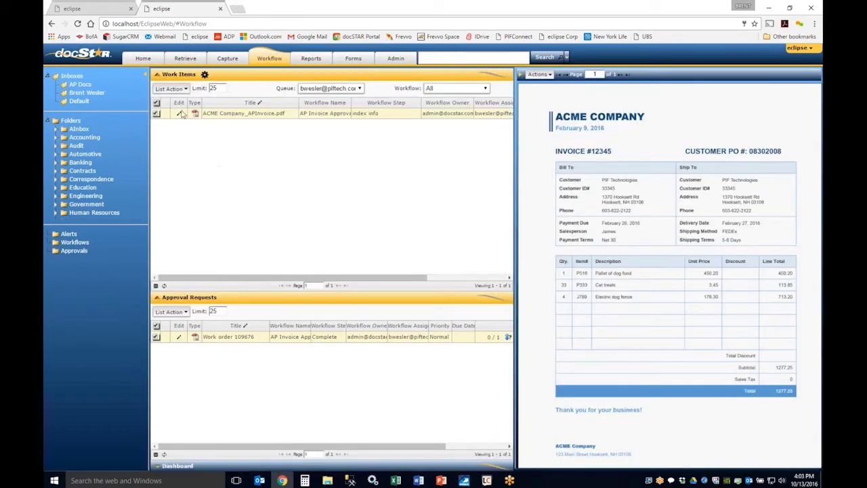
- Rename the ACME Company_APInvoice.pdf work item as APInvoice.pdf and save the new title
{"action": "left_click", "coordinate": [180, 114]}
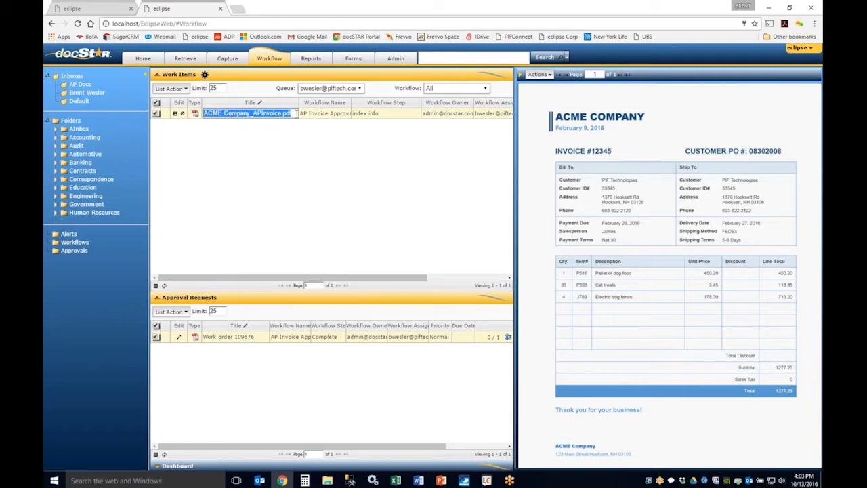
{"action": "left_click", "coordinate": [250, 113]}
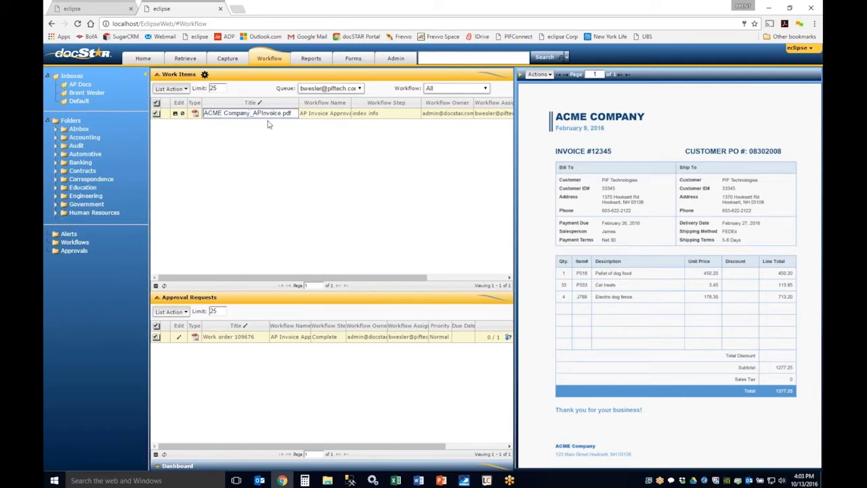
{"action": "left_click_drag", "start_coordinate": [253, 114], "coordinate": [203, 113]}
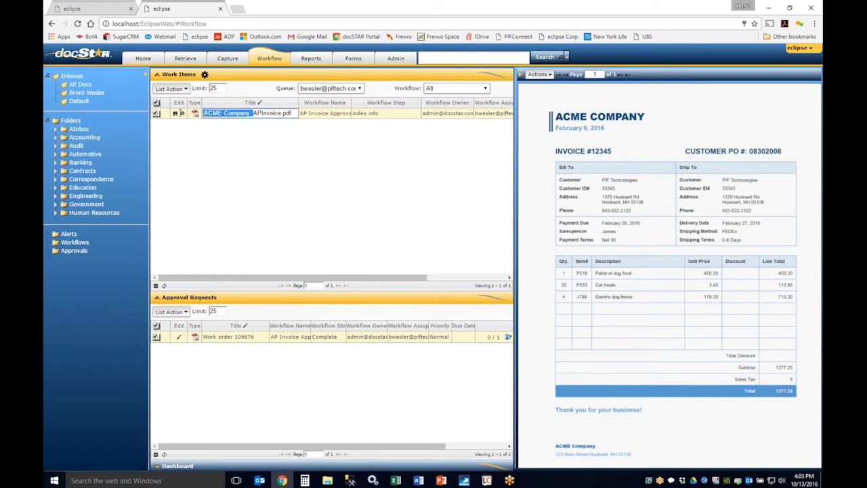
{"action": "key", "text": "BackSpace"}
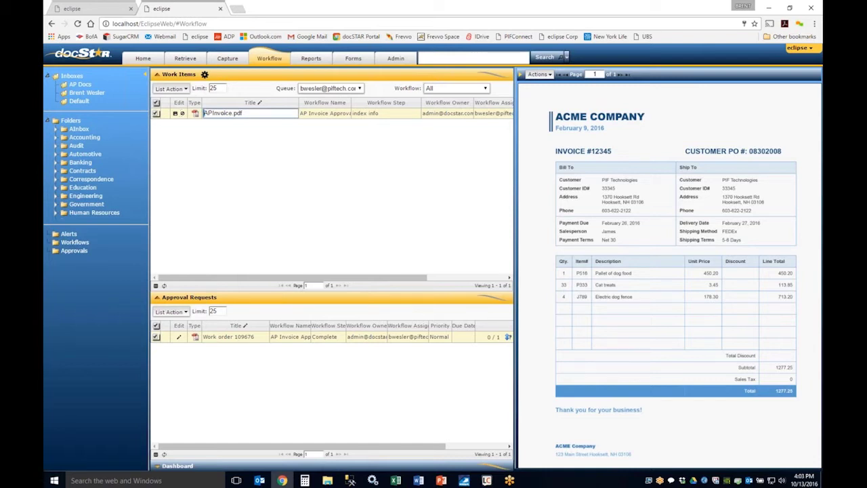
{"action": "left_click", "coordinate": [174, 114]}
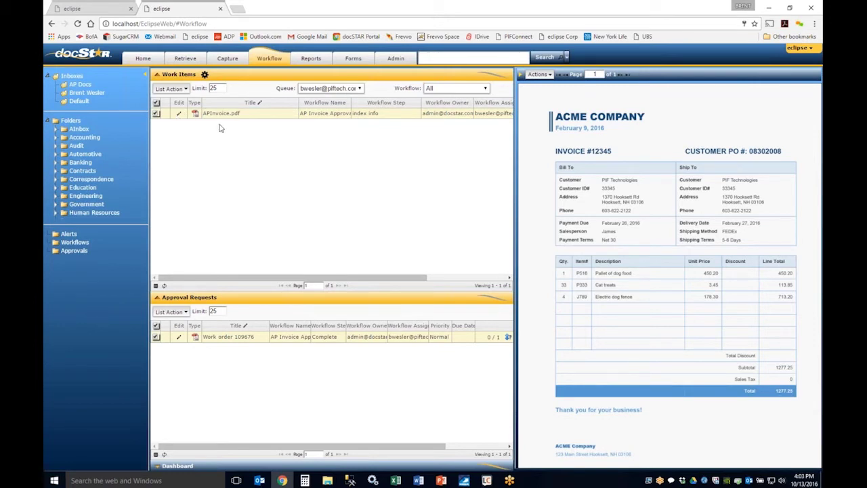
- View the email sending options and the Modify Security settings for the APInvoice.pdf work item, closing both without saving
{"action": "left_click", "coordinate": [179, 90]}
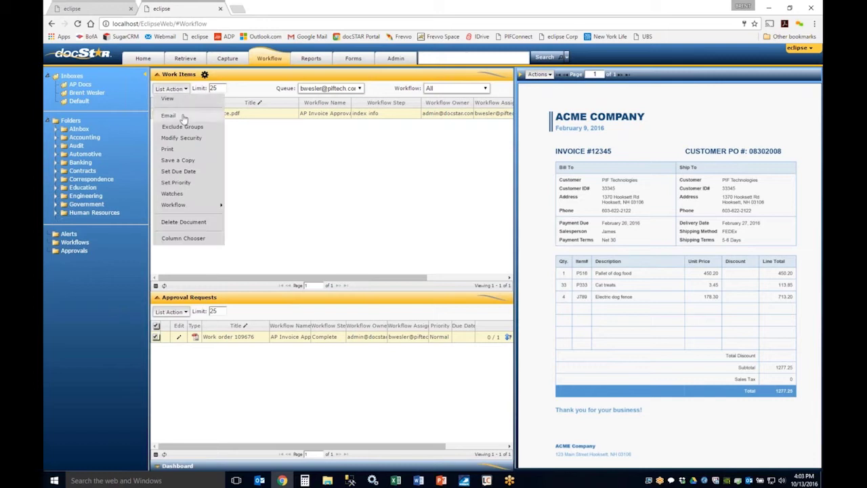
{"action": "left_click", "coordinate": [183, 117]}
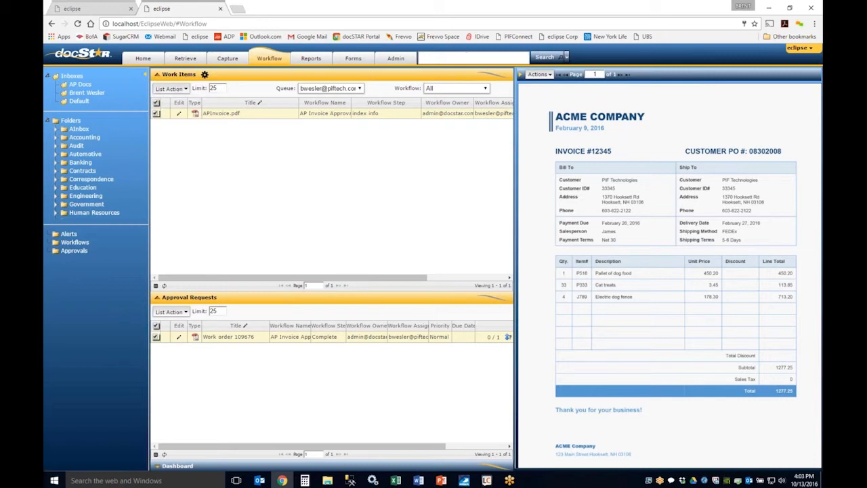
{"action": "left_click_drag", "start_coordinate": [318, 149], "coordinate": [385, 109]}
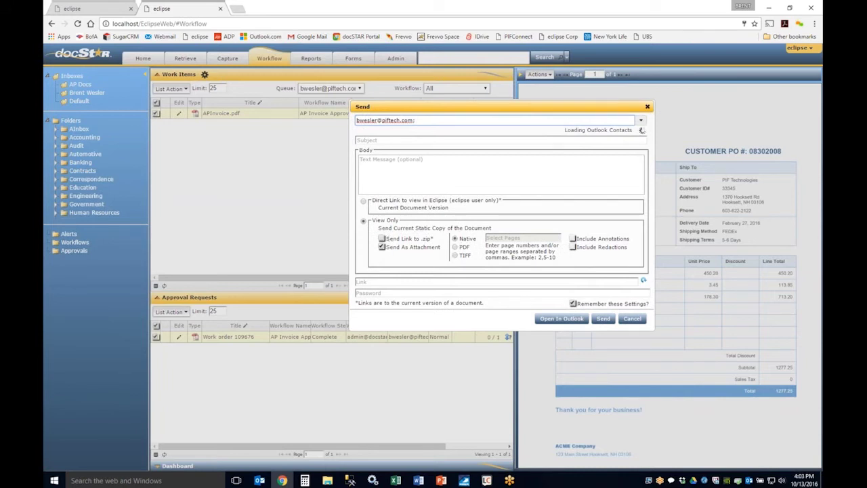
{"action": "left_click", "coordinate": [632, 319]}
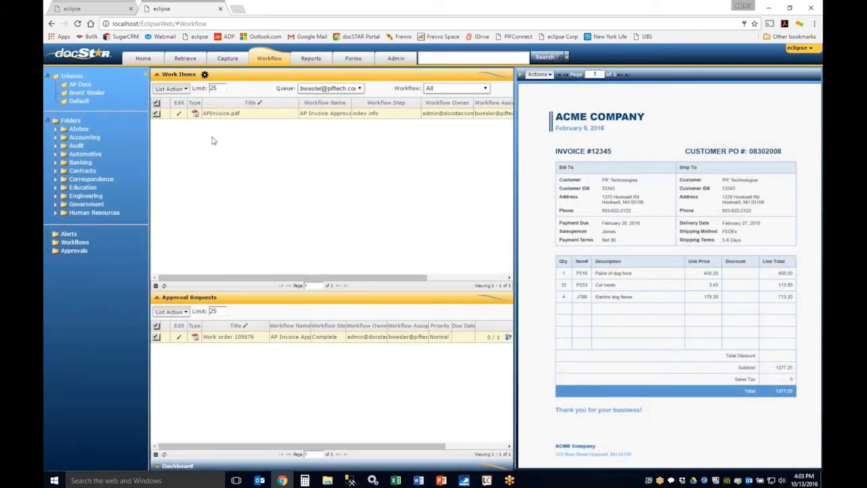
{"action": "left_click", "coordinate": [173, 91]}
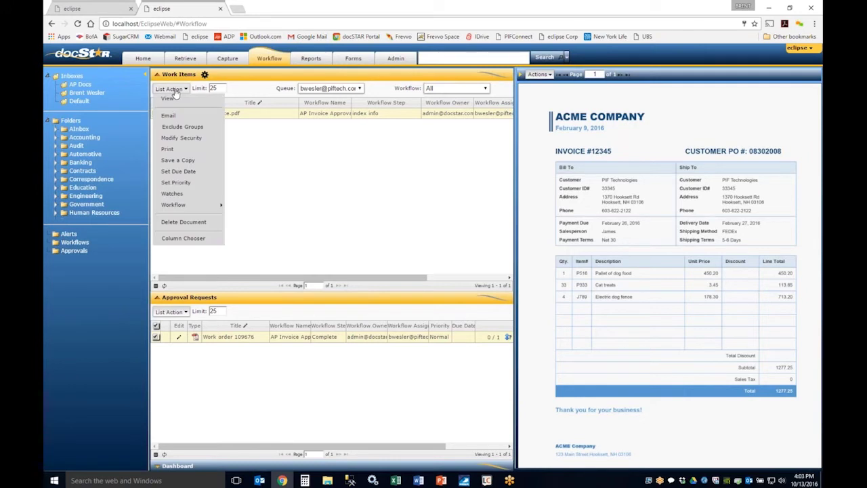
{"action": "left_click", "coordinate": [182, 138]}
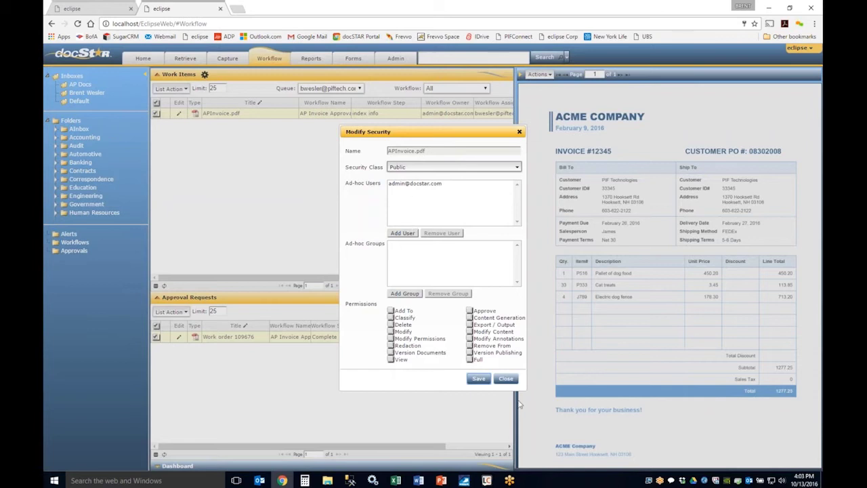
{"action": "left_click", "coordinate": [506, 378]}
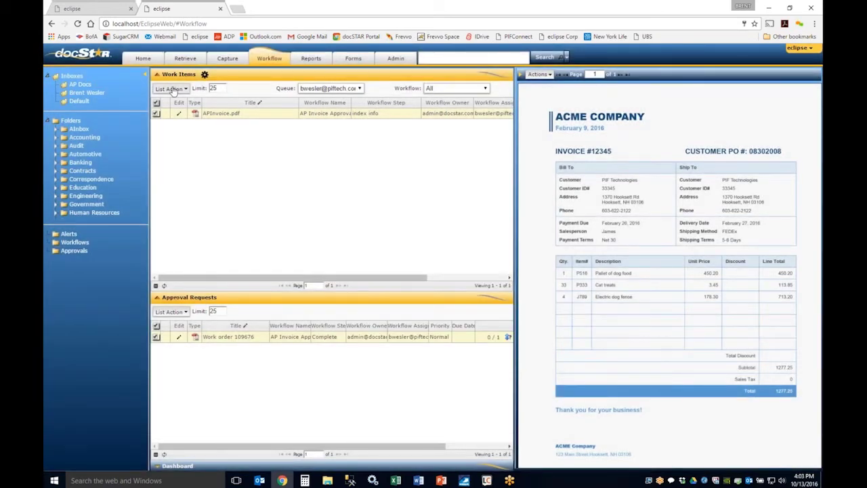
- View the Set Due Date and Modify Watches dialogs for the Work Items list, cancelling both
{"action": "left_click", "coordinate": [171, 89]}
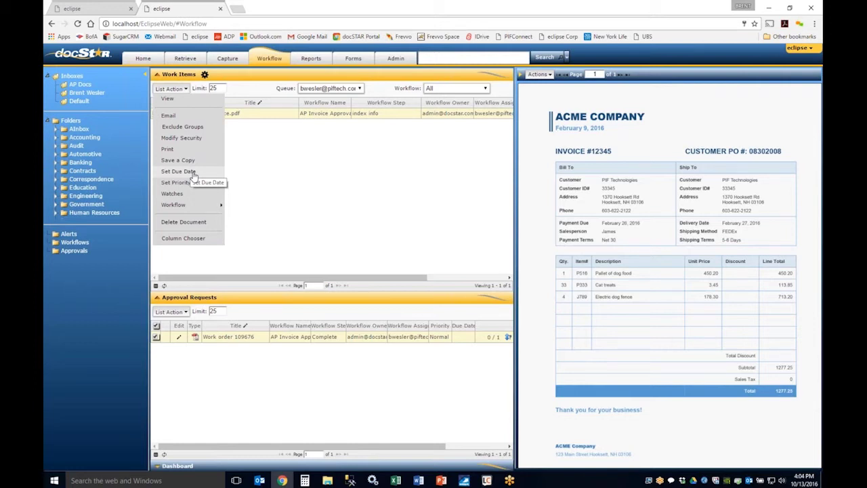
{"action": "left_click", "coordinate": [194, 174]}
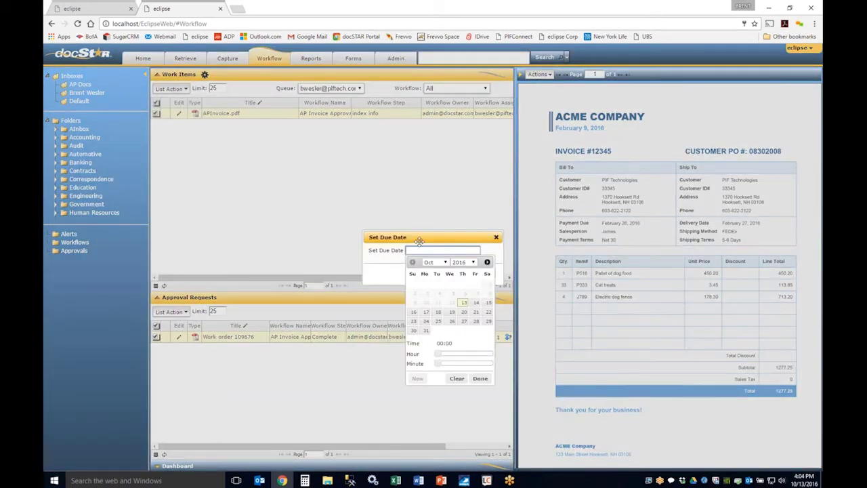
{"action": "left_click_drag", "start_coordinate": [416, 239], "coordinate": [340, 218]}
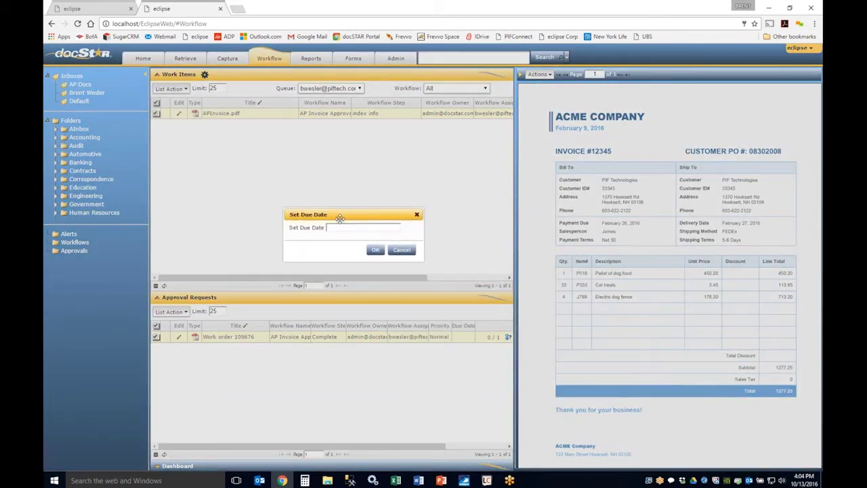
{"action": "left_click", "coordinate": [401, 249]}
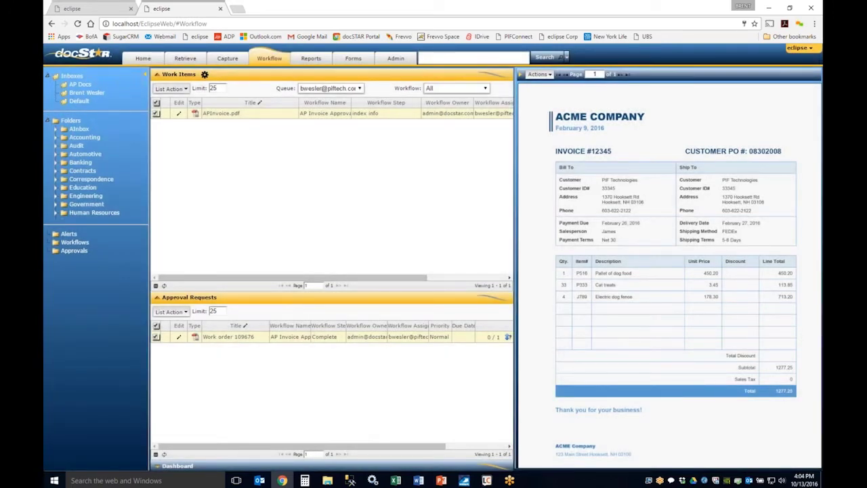
{"action": "left_click", "coordinate": [172, 89]}
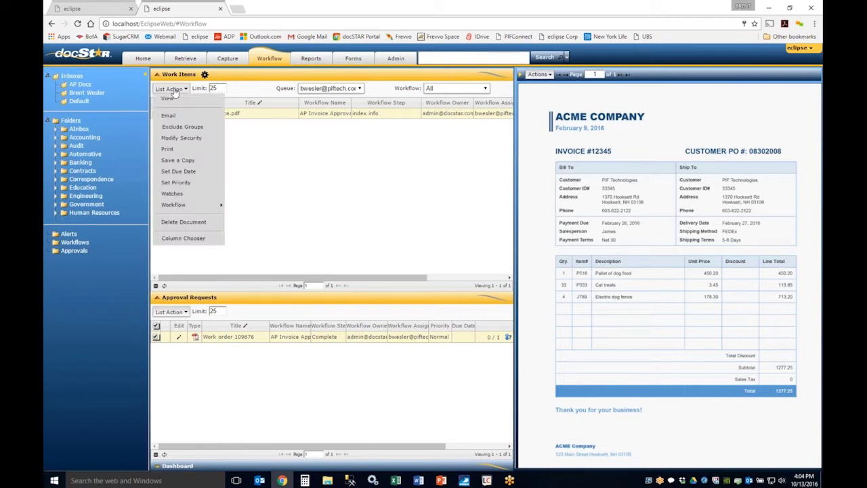
{"action": "left_click", "coordinate": [172, 194]}
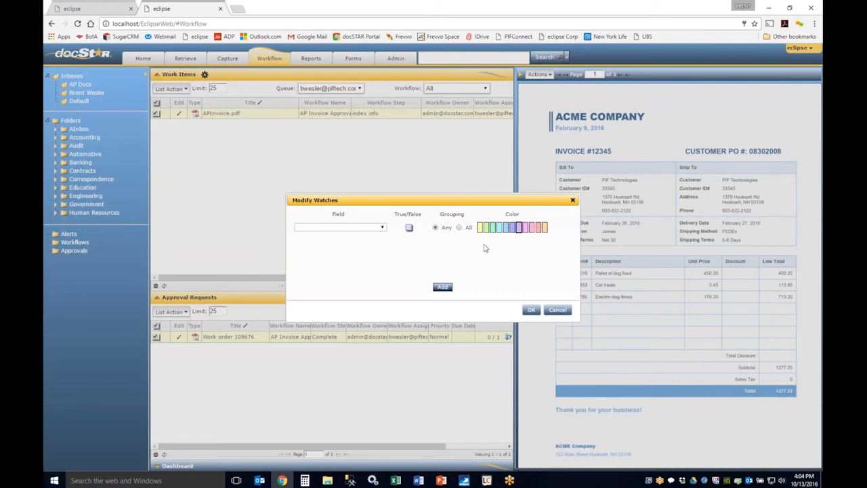
{"action": "left_click", "coordinate": [557, 310]}
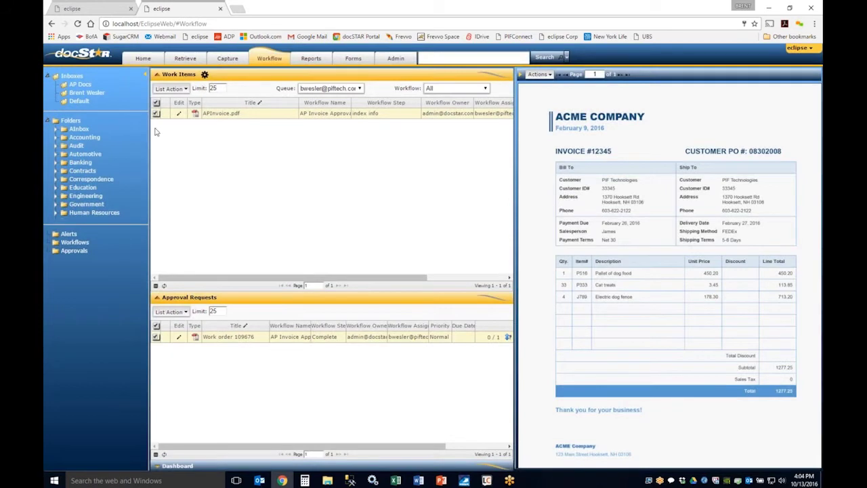
- Try the admin account as the new assignee of APInvoice.pdf, cancel, and examine the other workflow actions available
{"action": "left_click", "coordinate": [178, 90]}
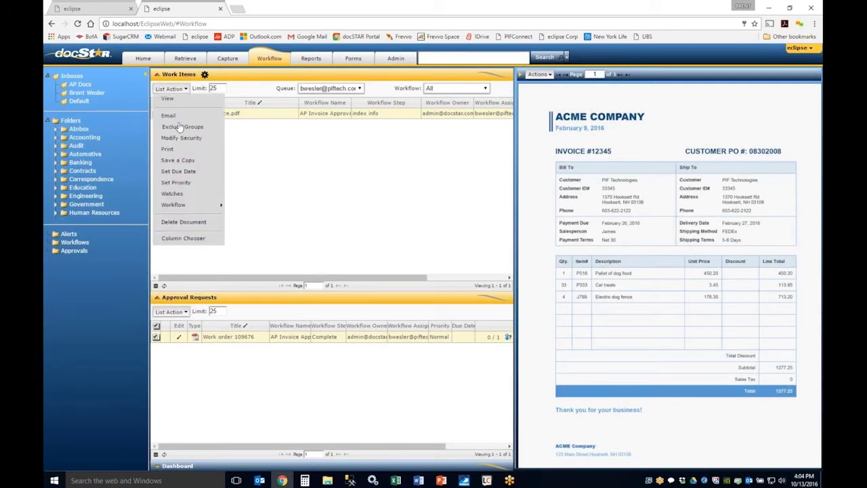
{"action": "mouse_move", "coordinate": [186, 210]}
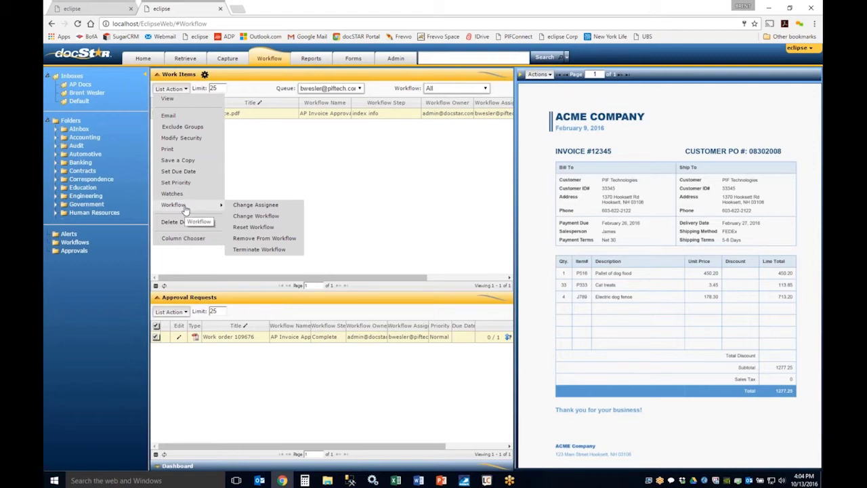
{"action": "left_click", "coordinate": [256, 205]}
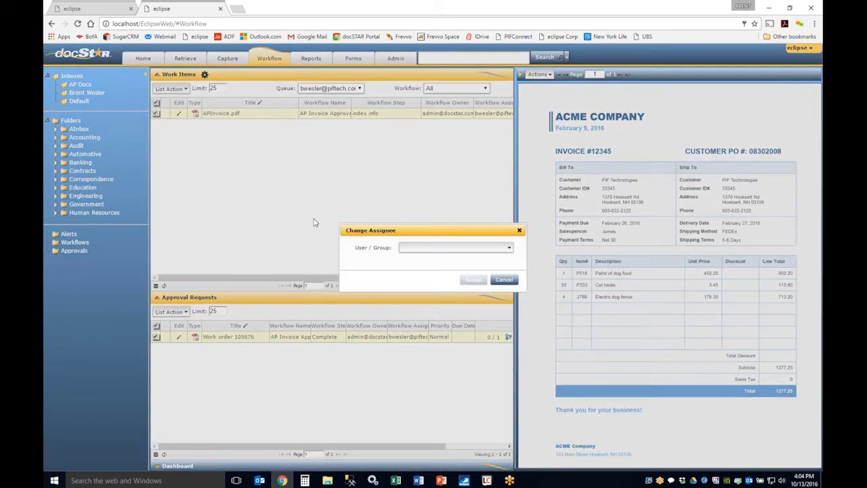
{"action": "left_click", "coordinate": [402, 247]}
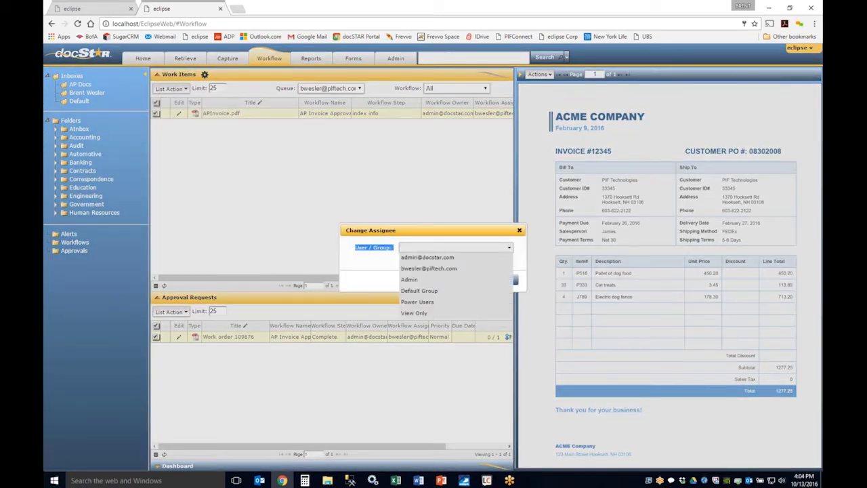
{"action": "left_click", "coordinate": [417, 261]}
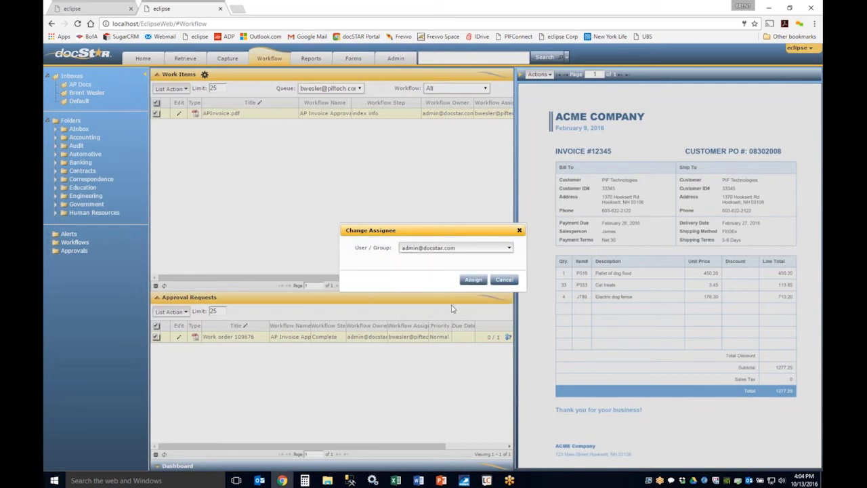
{"action": "left_click", "coordinate": [506, 280]}
{"action": "left_click", "coordinate": [170, 89]}
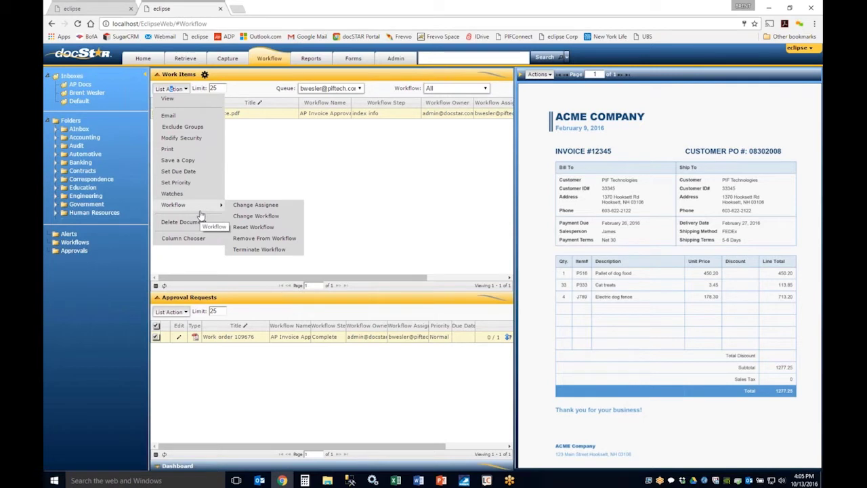
{"action": "left_click", "coordinate": [290, 162]}
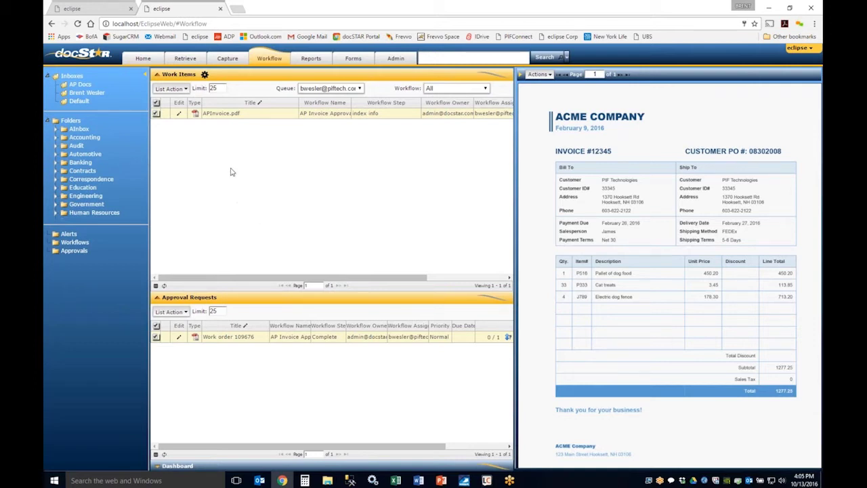
- Try a new workflow notification rule filtered to the AP Invoice Approval workflow, and leave it unsaved
{"action": "left_click", "coordinate": [204, 74]}
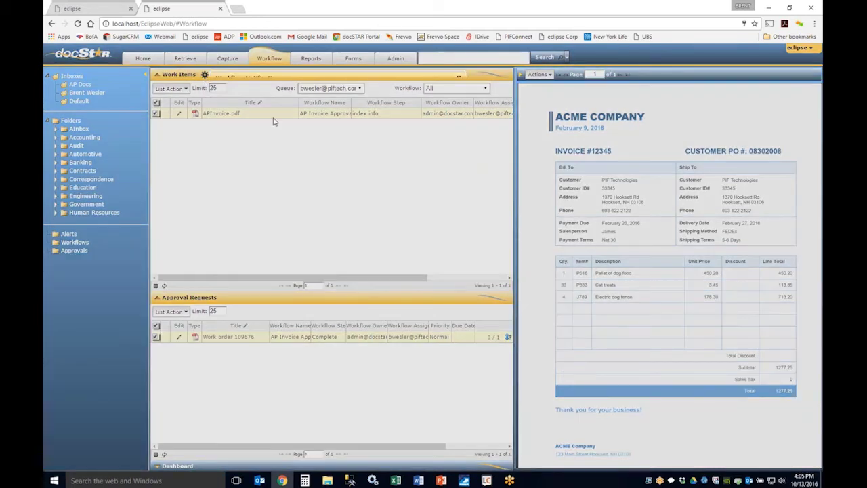
{"action": "left_click_drag", "start_coordinate": [264, 78], "coordinate": [311, 82]}
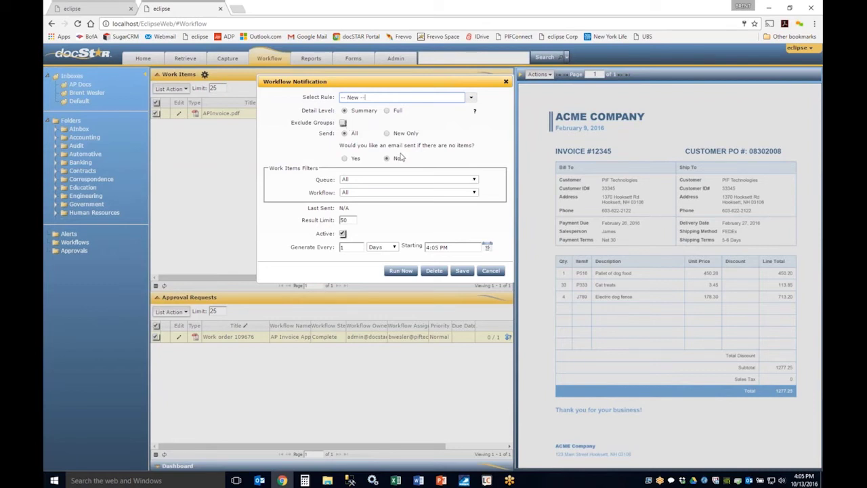
{"action": "left_click", "coordinate": [380, 193]}
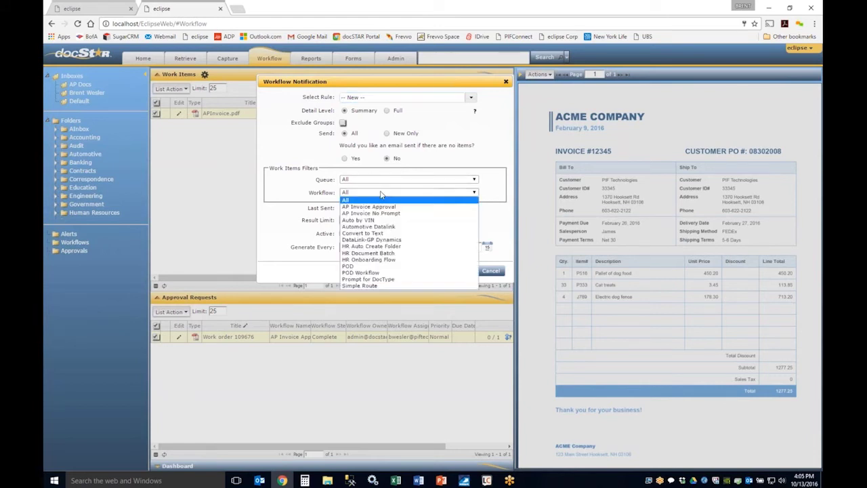
{"action": "left_click", "coordinate": [382, 207]}
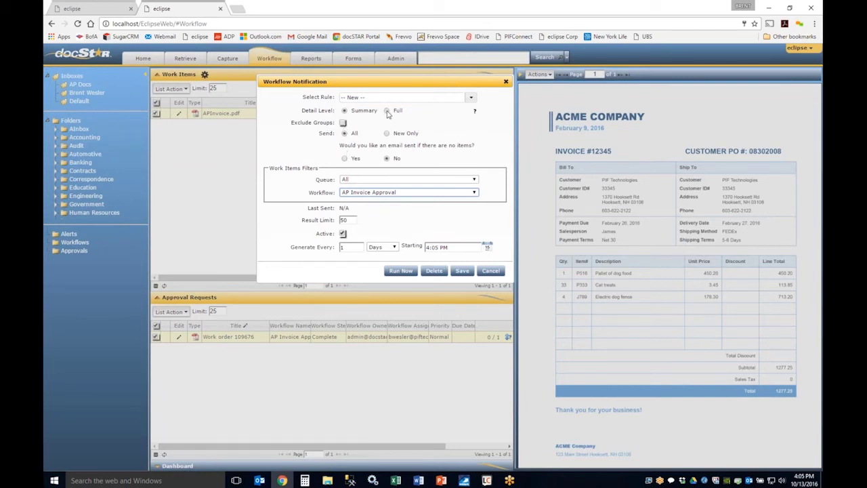
{"action": "key", "text": "Escape"}
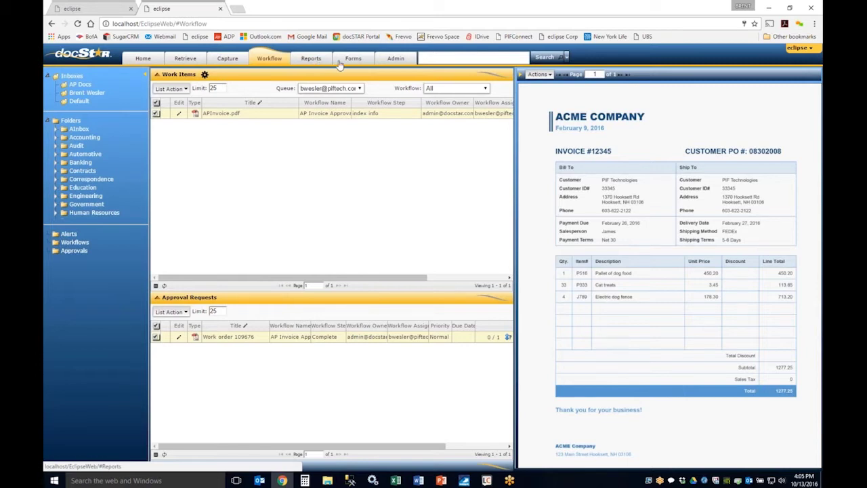
- View the Activity category on the Reports page and the General category on the Forms page
{"action": "left_click", "coordinate": [311, 61]}
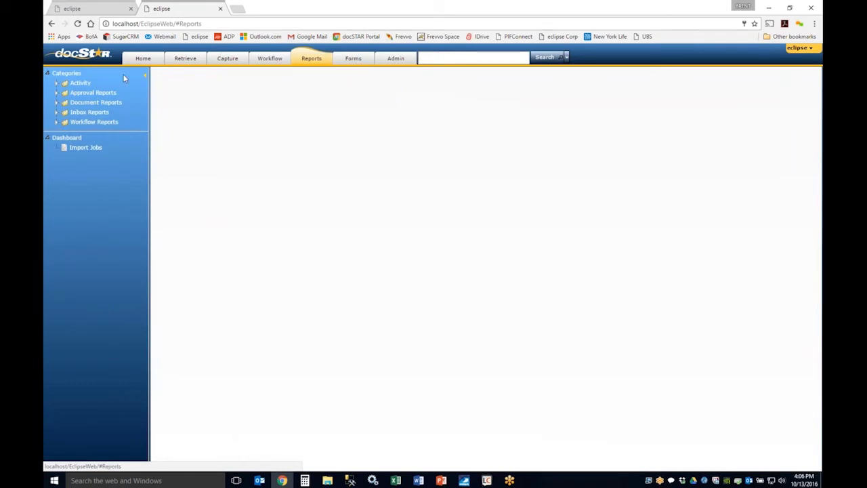
{"action": "left_click", "coordinate": [57, 83]}
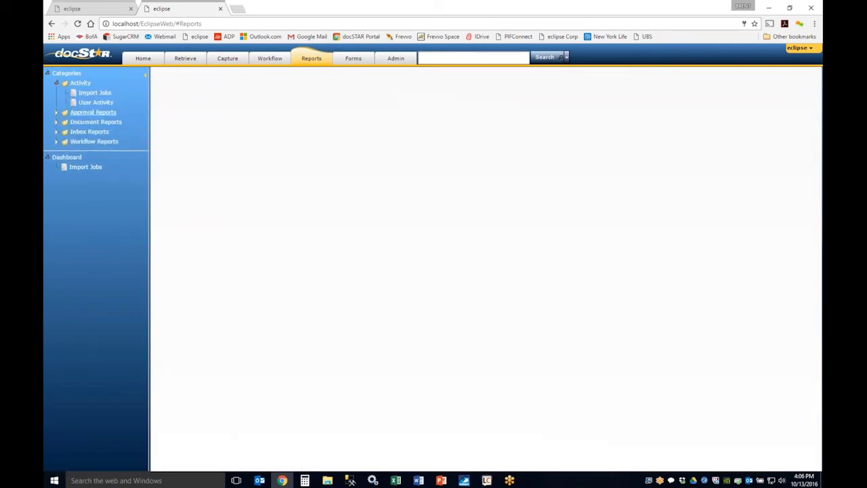
{"action": "left_click", "coordinate": [355, 59]}
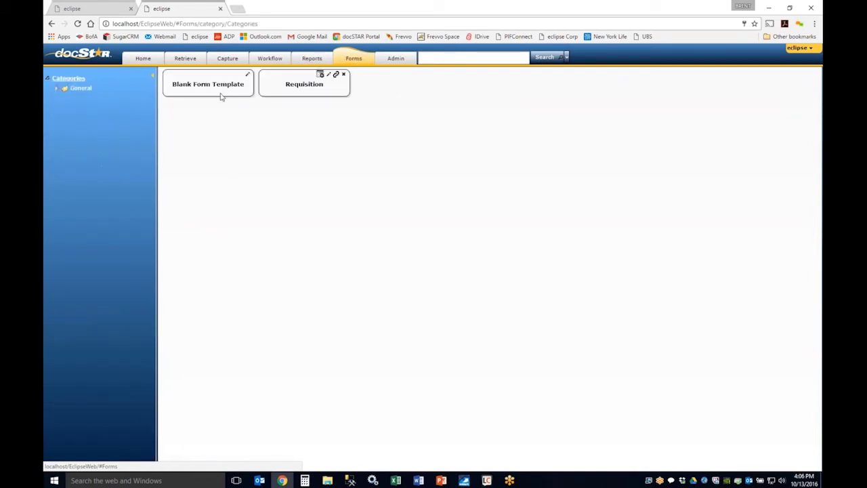
{"action": "left_click", "coordinate": [56, 89]}
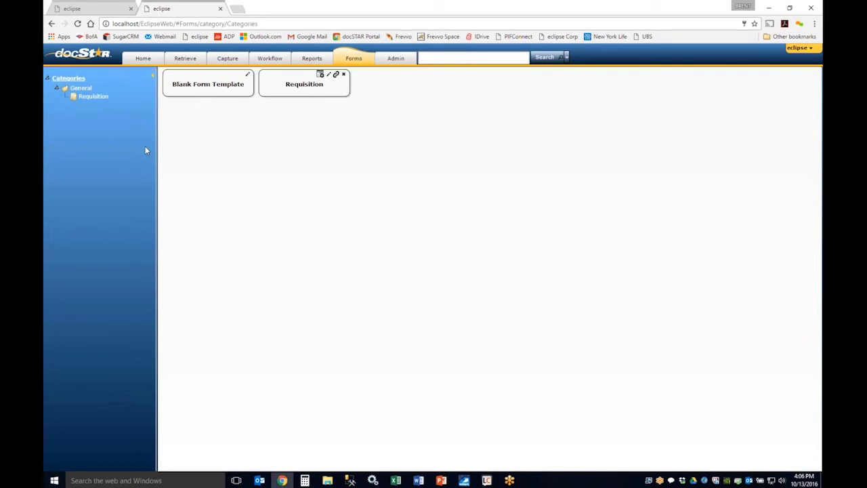
- Open the Requisition form in the designer and view the Brents field's element options and the form's own options
{"action": "left_click", "coordinate": [329, 76]}
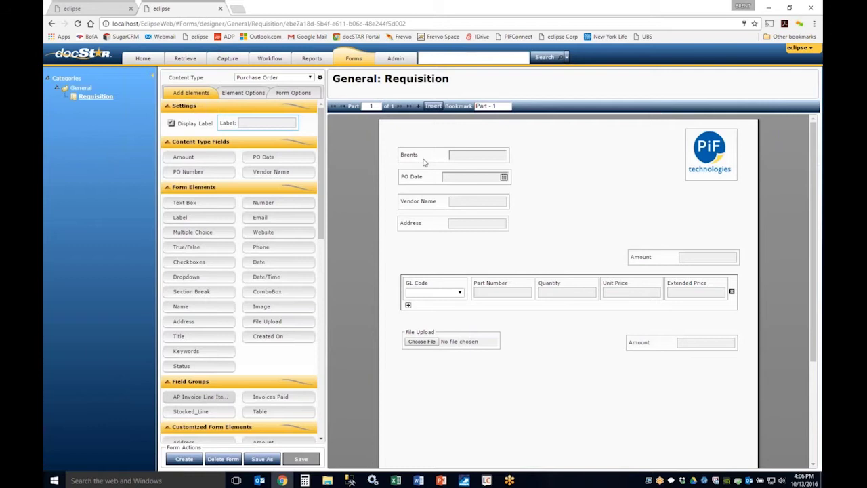
{"action": "left_click", "coordinate": [427, 160]}
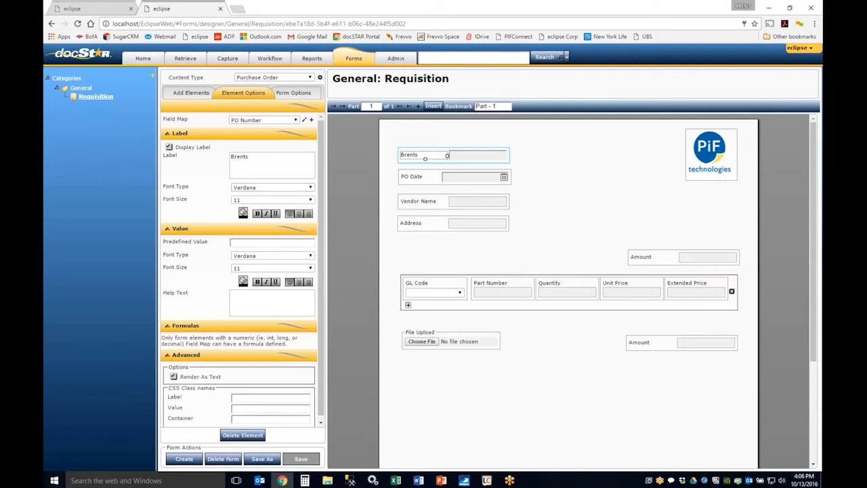
{"action": "left_click", "coordinate": [293, 94]}
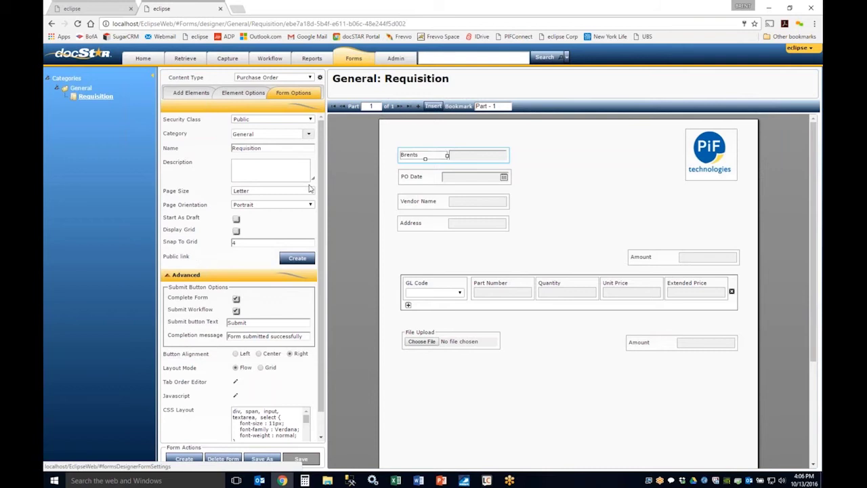
- Open the Admin page, widen the folder pane slightly, and view the actions available for the root Folders node
{"action": "left_click", "coordinate": [394, 61]}
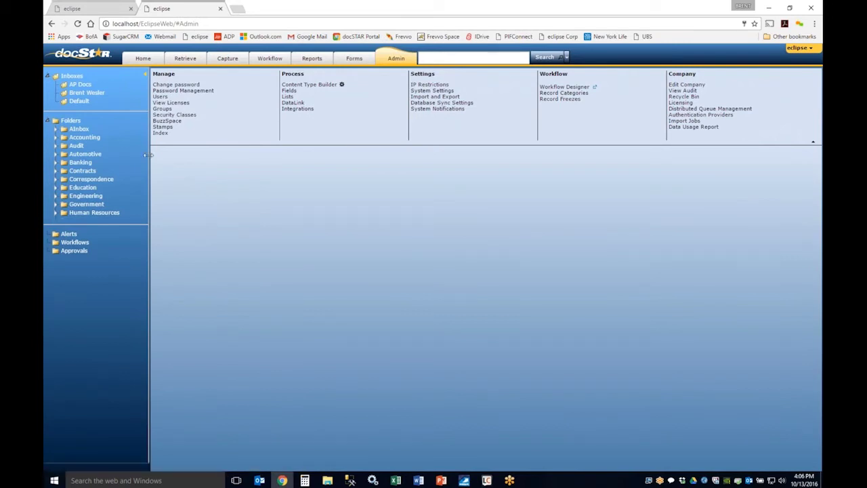
{"action": "left_click_drag", "start_coordinate": [148, 156], "coordinate": [154, 156]}
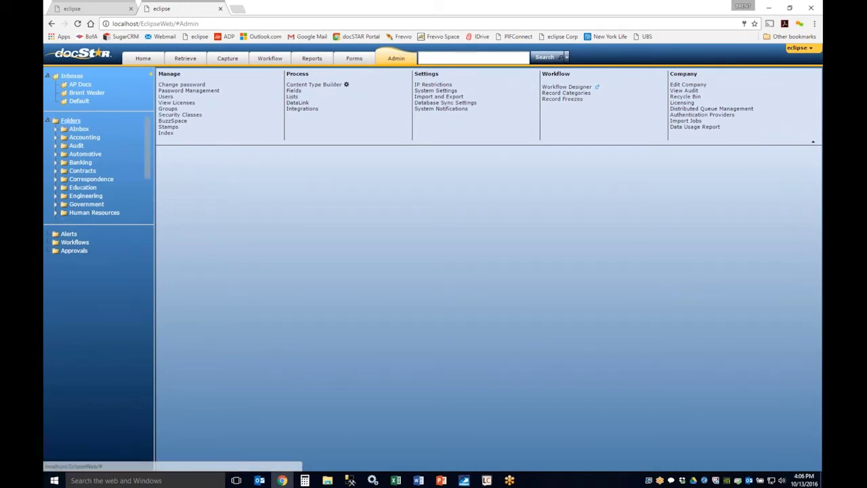
{"action": "right_click", "coordinate": [71, 120]}
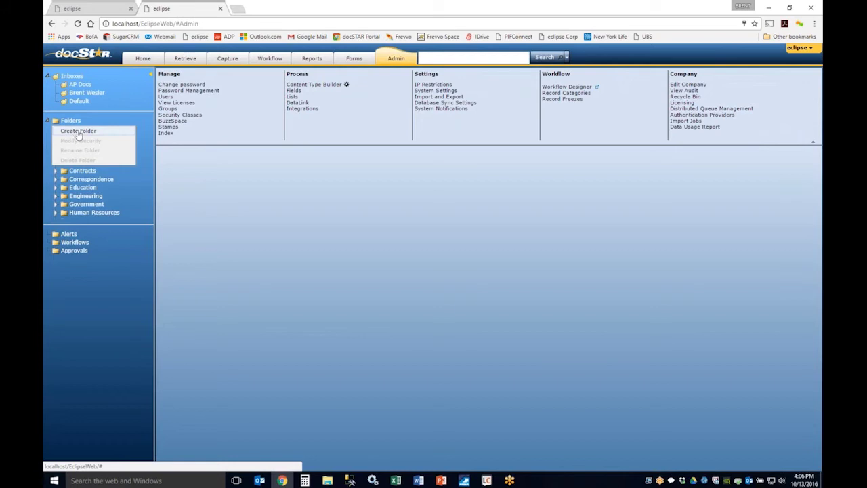
{"action": "left_click", "coordinate": [345, 194]}
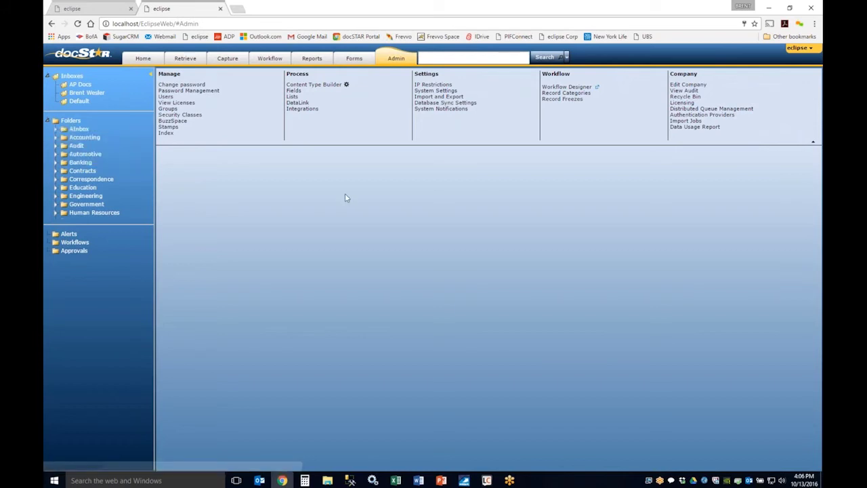
- Open the Content Type Builder, reposition its dialog, and load the AP Invoice content type
{"action": "left_click", "coordinate": [346, 85]}
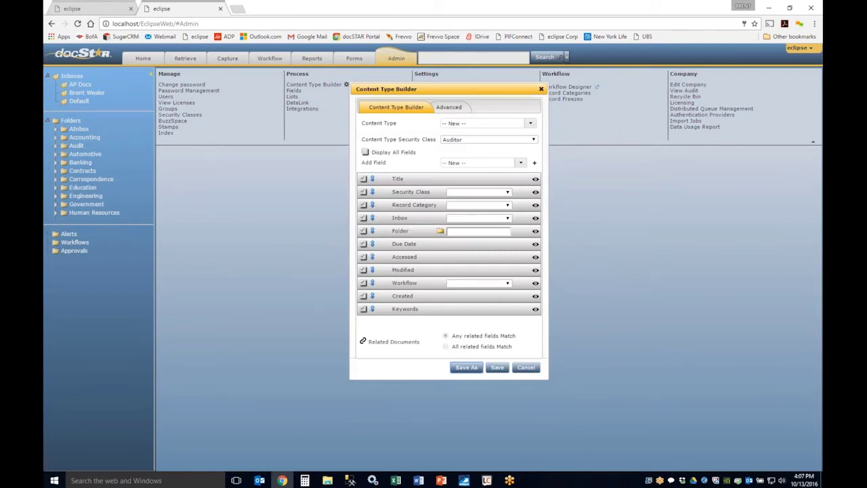
{"action": "left_click_drag", "start_coordinate": [370, 89], "coordinate": [320, 76]}
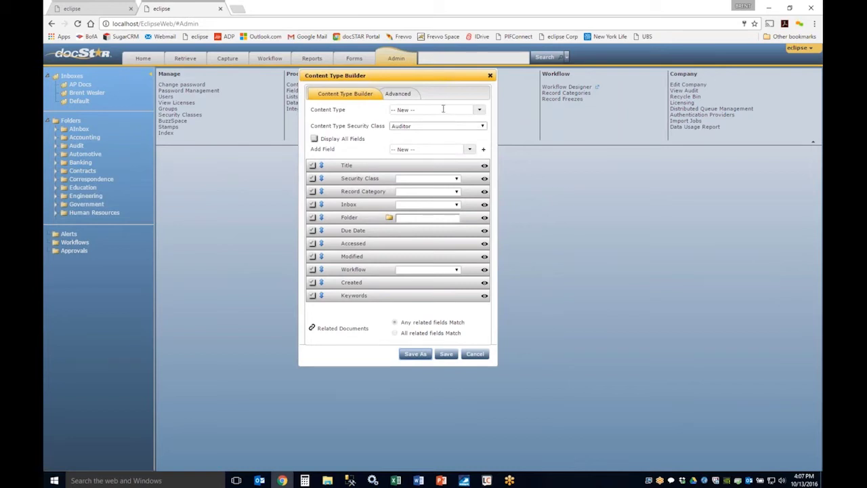
{"action": "left_click_drag", "start_coordinate": [408, 76], "coordinate": [462, 75]}
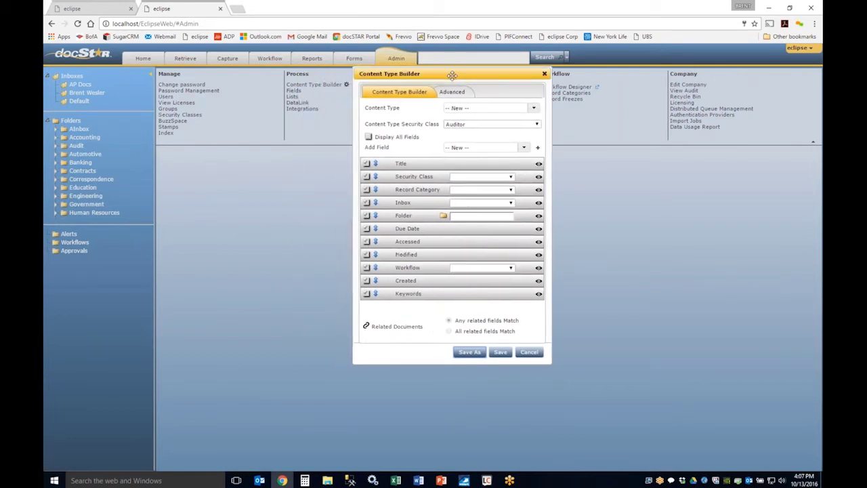
{"action": "left_click", "coordinate": [535, 108]}
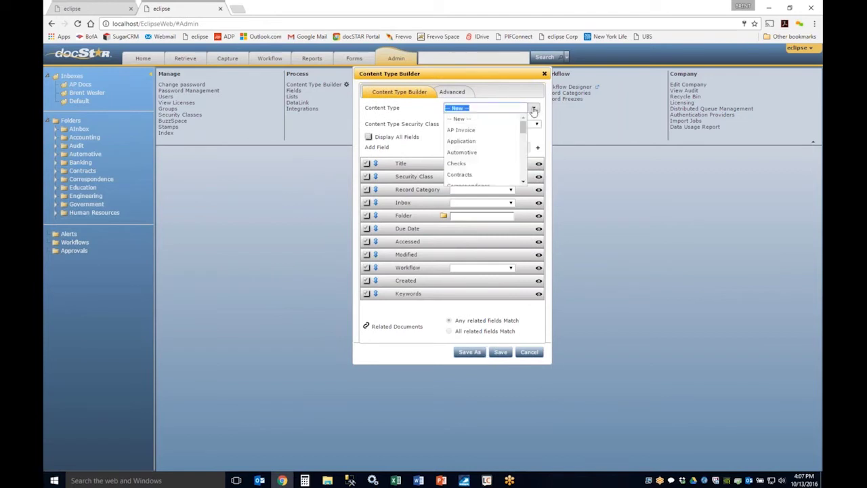
{"action": "left_click", "coordinate": [493, 131]}
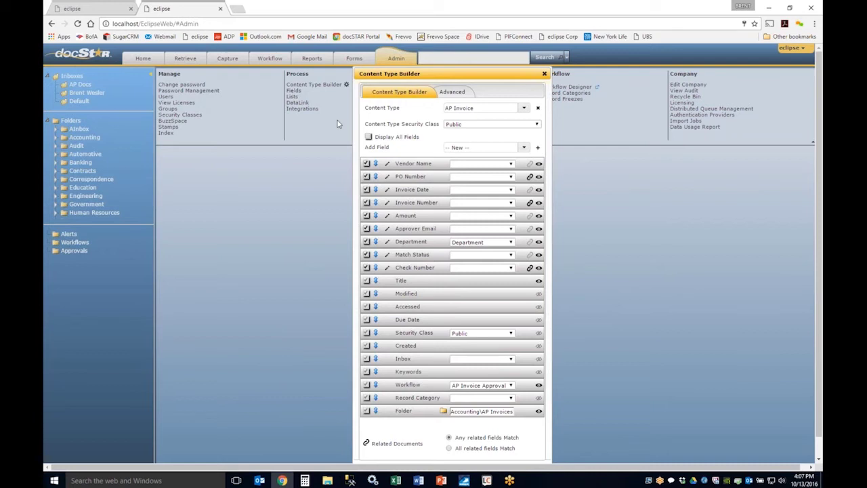
- Try adding a new text field named DistCode to the AP Invoice content type
{"action": "left_click", "coordinate": [538, 148]}
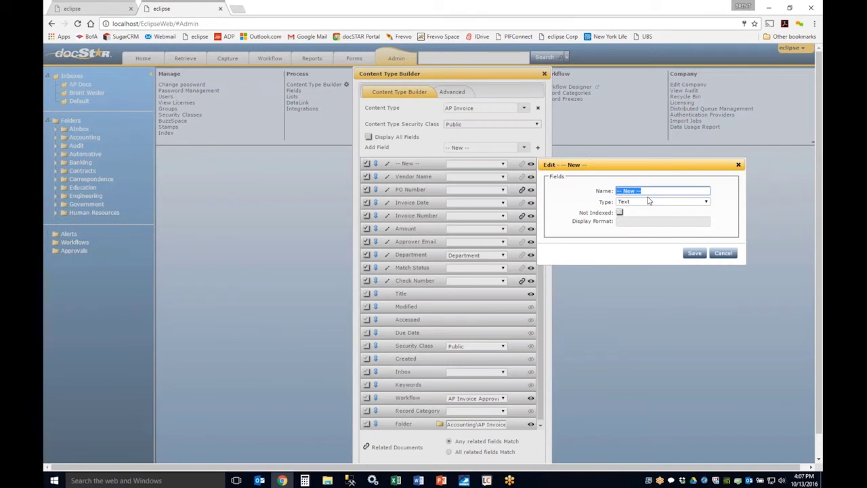
{"action": "type", "text": "DistCode"}
{"action": "left_click", "coordinate": [695, 253]}
{"action": "left_click_drag", "start_coordinate": [376, 143], "coordinate": [380, 135]}
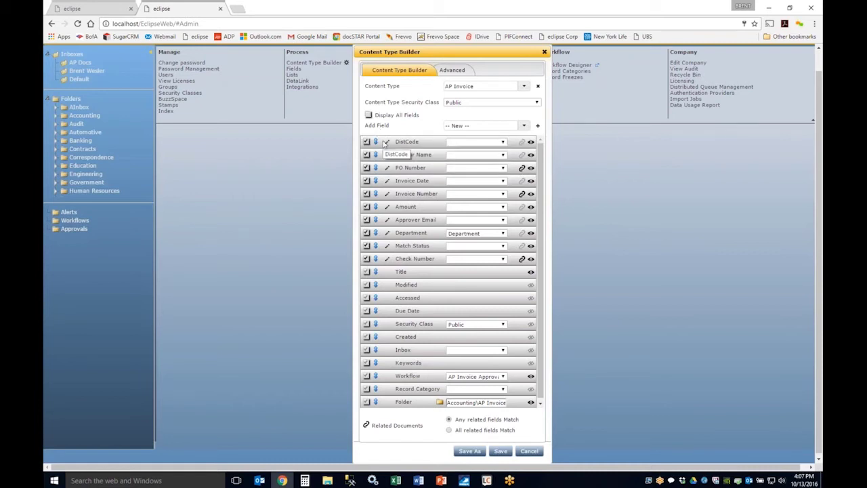
- View the DataLink choices for DistCode and the Related setting for PO Number, and close the builder, saving changes to AP Invoice
{"action": "left_click", "coordinate": [503, 143]}
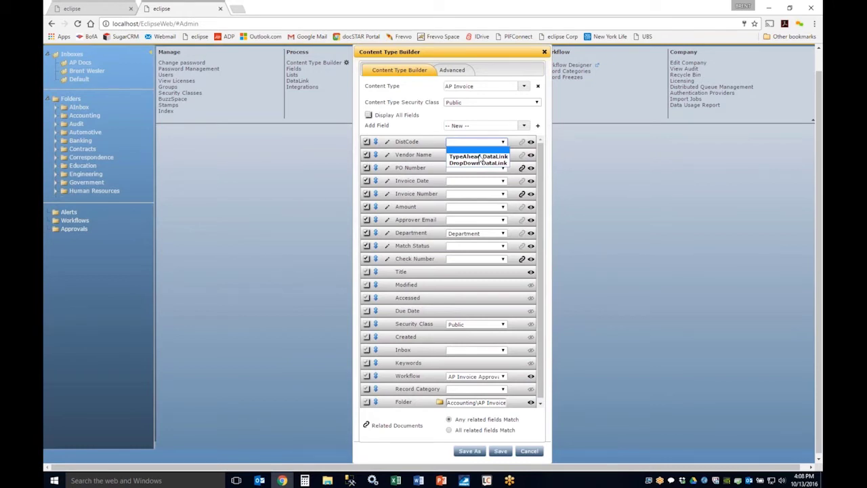
{"action": "left_click", "coordinate": [515, 146]}
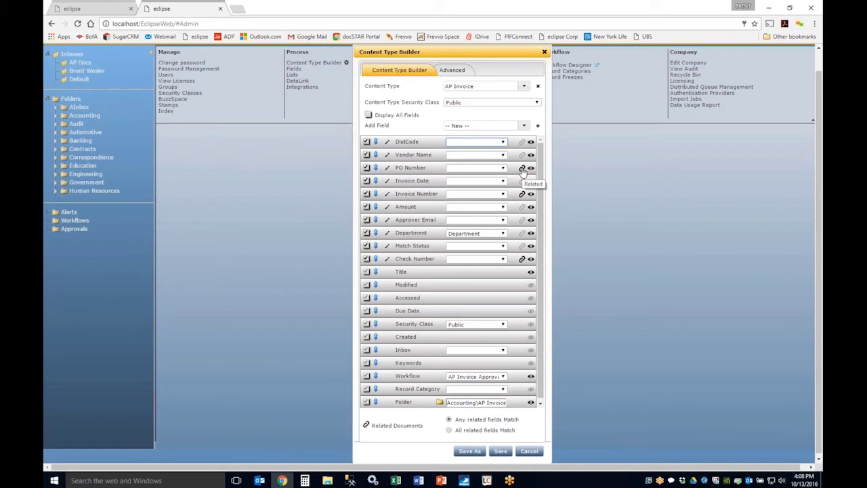
{"action": "left_click", "coordinate": [522, 169]}
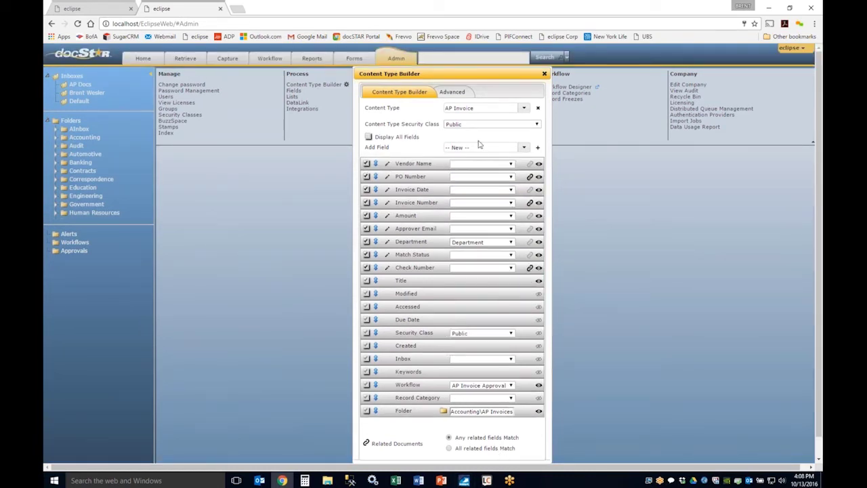
{"action": "left_click", "coordinate": [544, 72]}
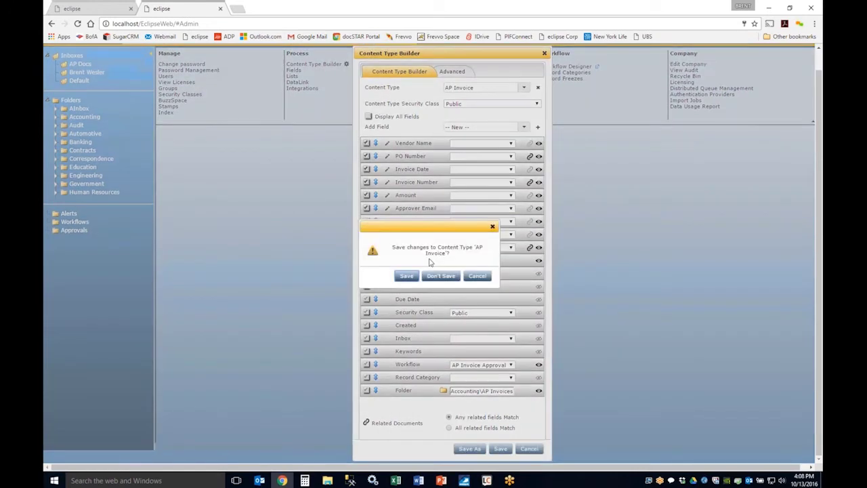
{"action": "left_click", "coordinate": [408, 276]}
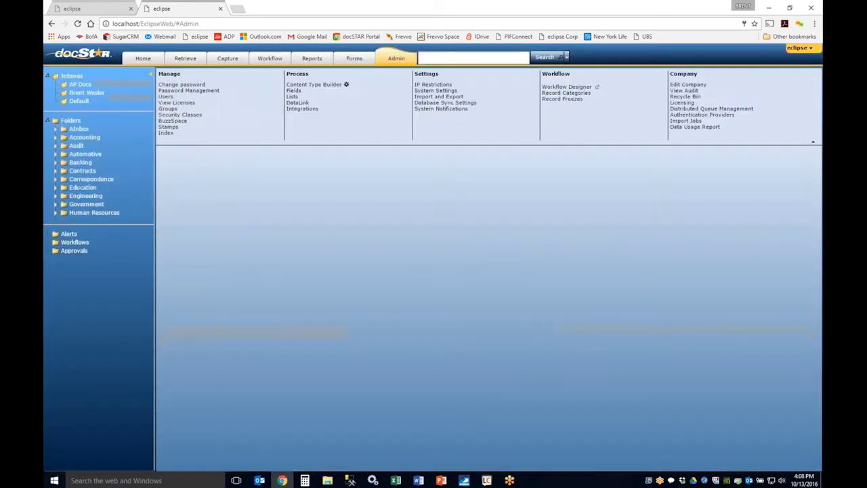
- Open the Edit Fields page and name a new field distribution type
{"action": "left_click", "coordinate": [295, 90]}
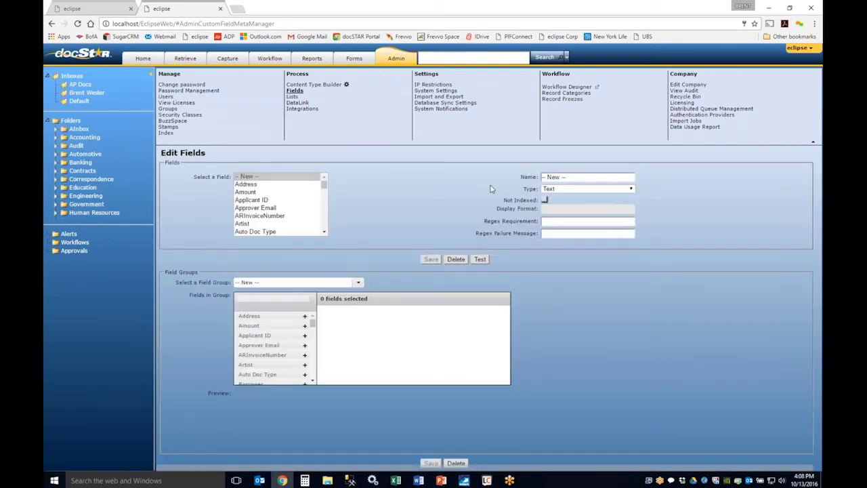
{"action": "left_click", "coordinate": [573, 176]}
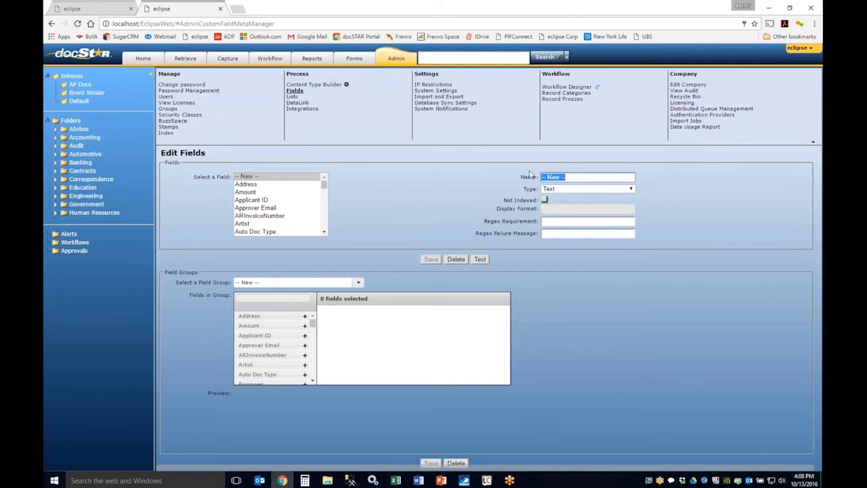
{"action": "type", "text": "distribution type"}
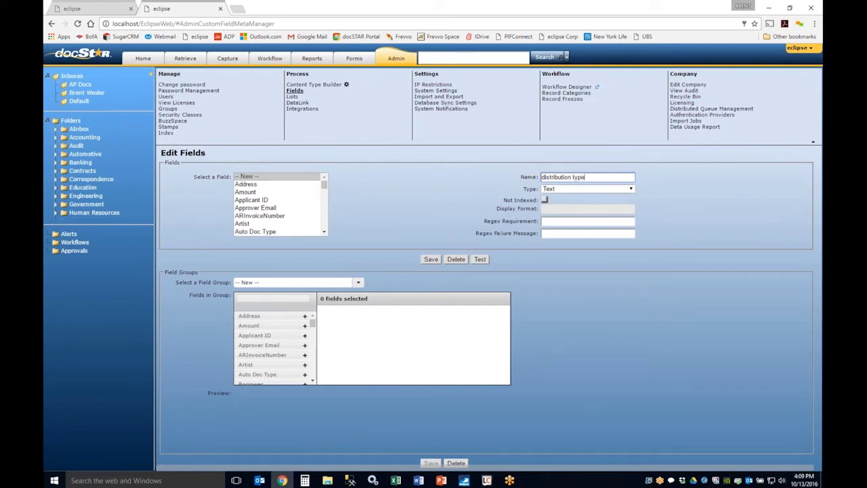
- Try the Date and Date/Time types for the distribution type field, viewing the display formats offered for each
{"action": "left_click", "coordinate": [586, 190]}
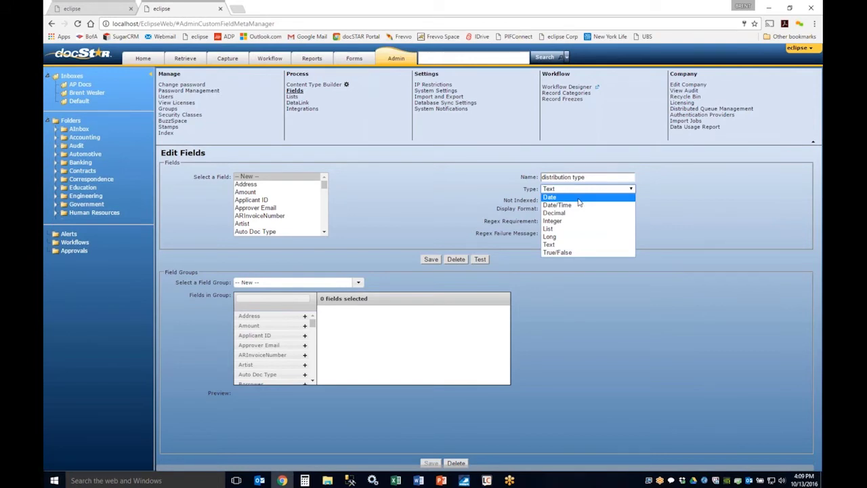
{"action": "left_click", "coordinate": [578, 198]}
{"action": "left_click", "coordinate": [565, 210]}
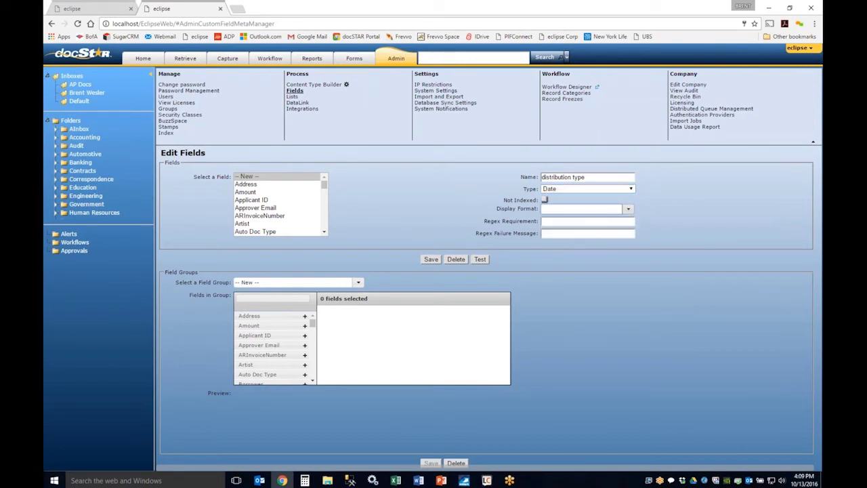
{"action": "left_click", "coordinate": [629, 208]}
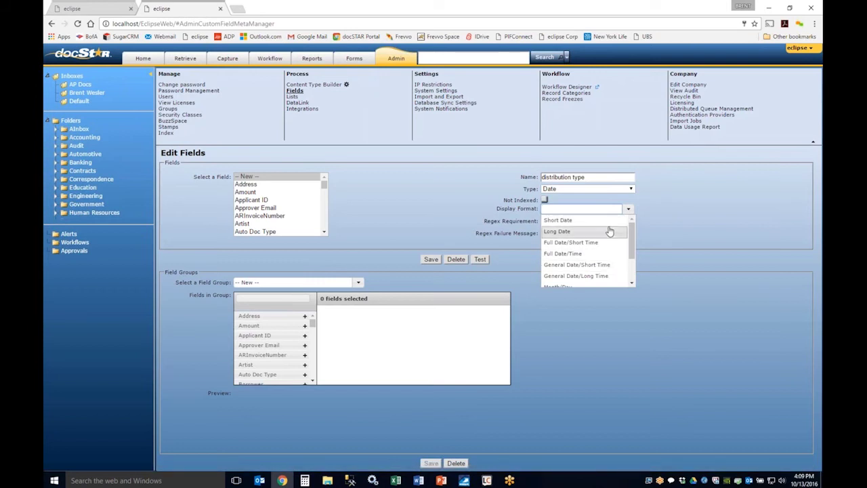
{"action": "left_click", "coordinate": [662, 217]}
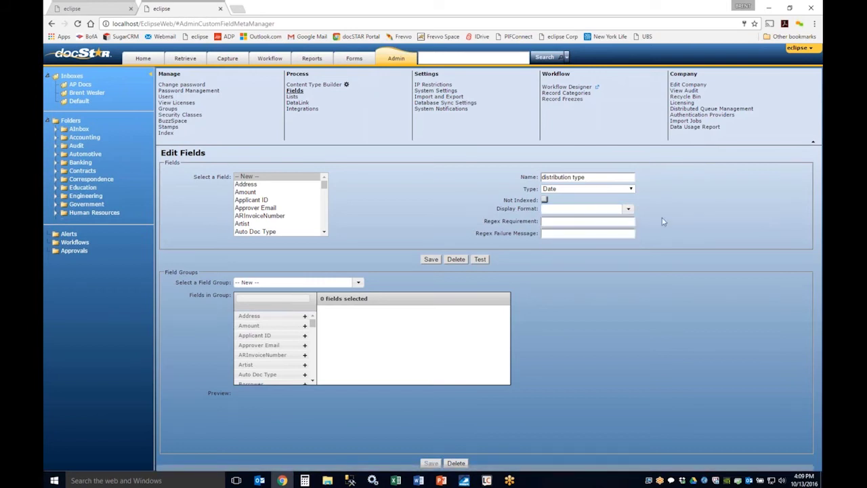
{"action": "left_click", "coordinate": [564, 189]}
{"action": "left_click", "coordinate": [567, 205]}
{"action": "left_click", "coordinate": [628, 209]}
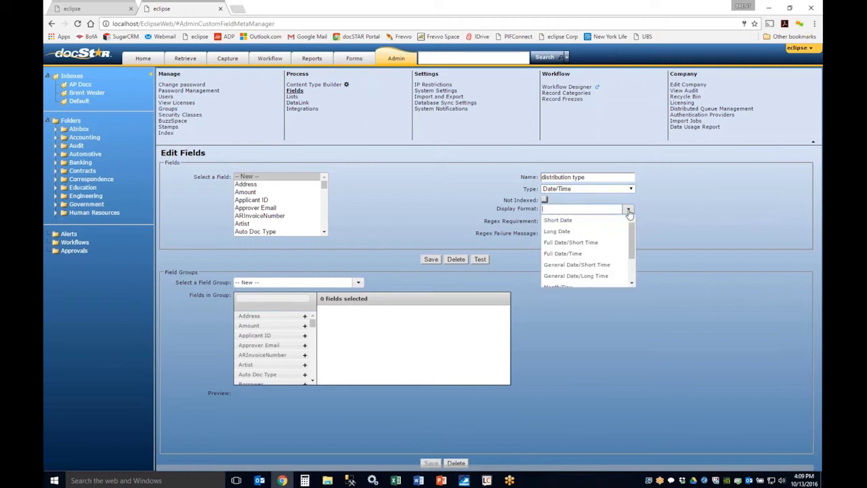
{"action": "left_click", "coordinate": [669, 211]}
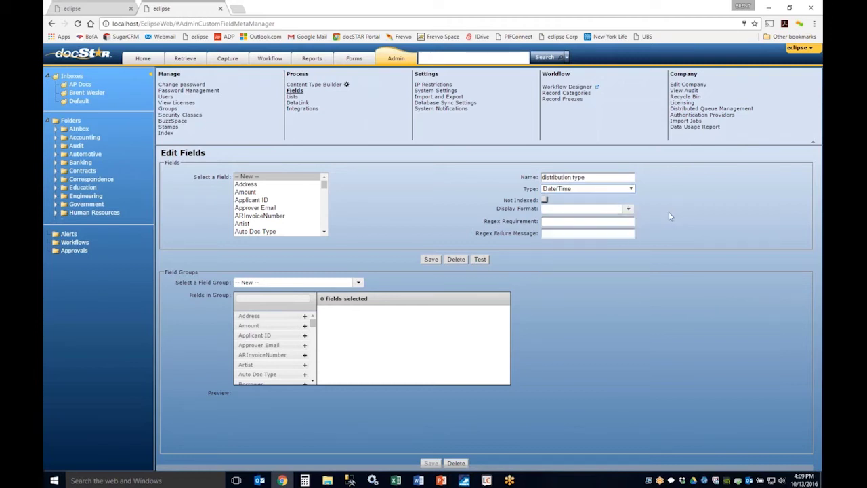
- Try the List type for the distribution type field and view the list names that can be assigned
{"action": "left_click", "coordinate": [633, 190]}
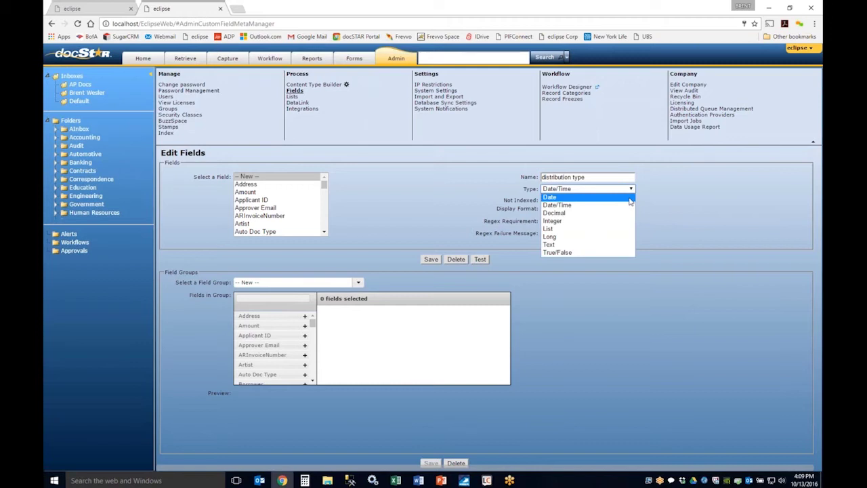
{"action": "left_click", "coordinate": [596, 233]}
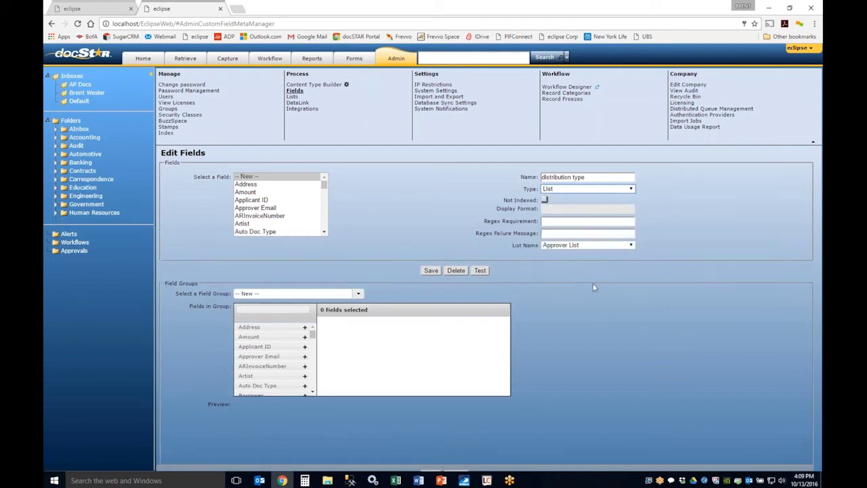
{"action": "left_click", "coordinate": [583, 246]}
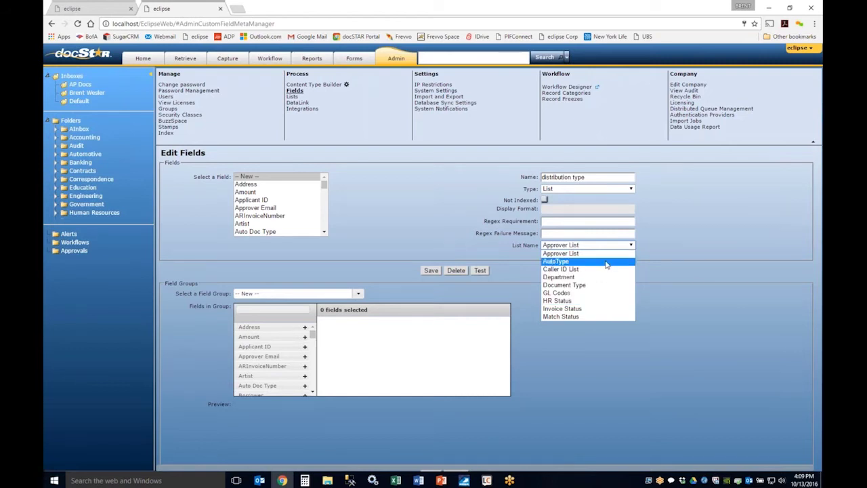
{"action": "left_click", "coordinate": [427, 205]}
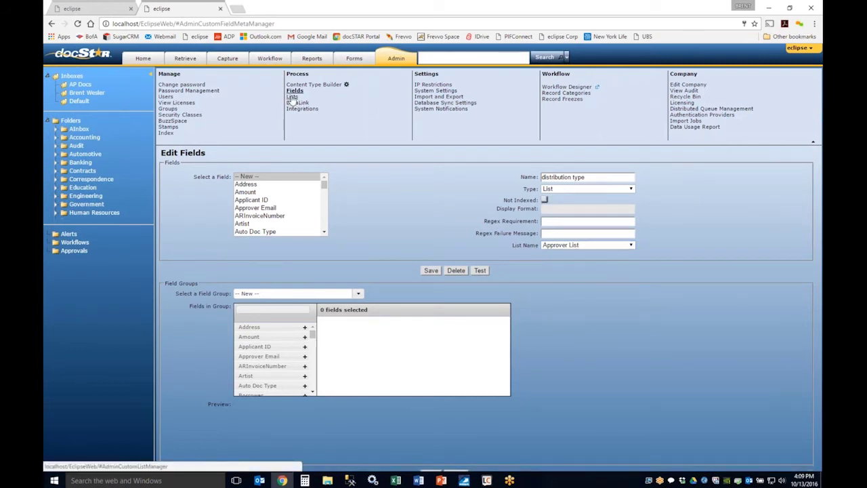
- Set the distribution type field to Text, check the other available types, save the field and select it among the existing fields
{"action": "left_click", "coordinate": [631, 190]}
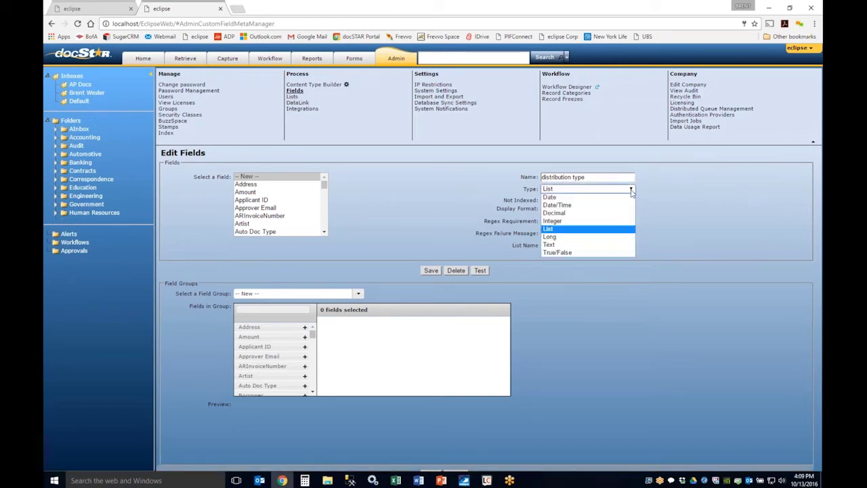
{"action": "left_click", "coordinate": [612, 246]}
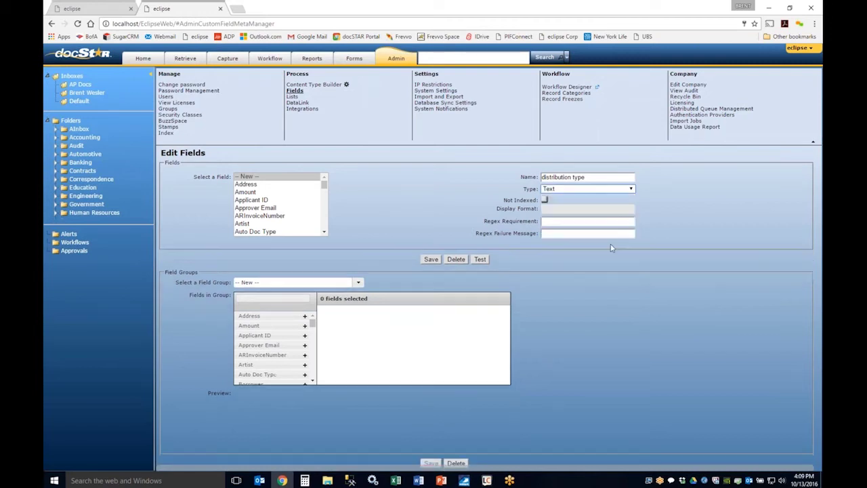
{"action": "left_click", "coordinate": [576, 191]}
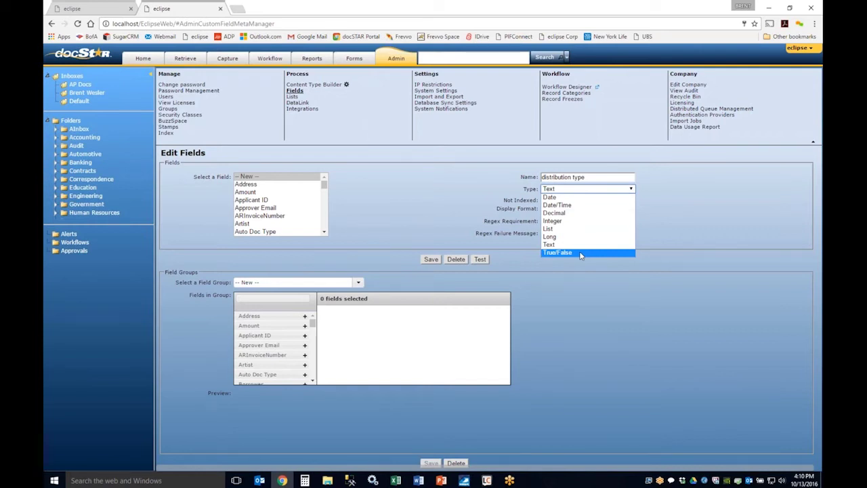
{"action": "key", "text": "Escape"}
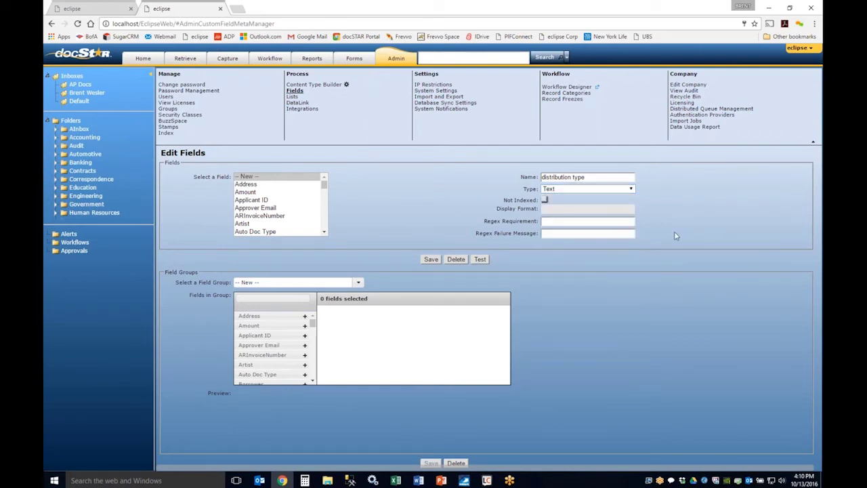
{"action": "left_click", "coordinate": [431, 259]}
{"action": "left_click_drag", "start_coordinate": [324, 184], "coordinate": [324, 198]}
{"action": "left_click", "coordinate": [271, 218]}
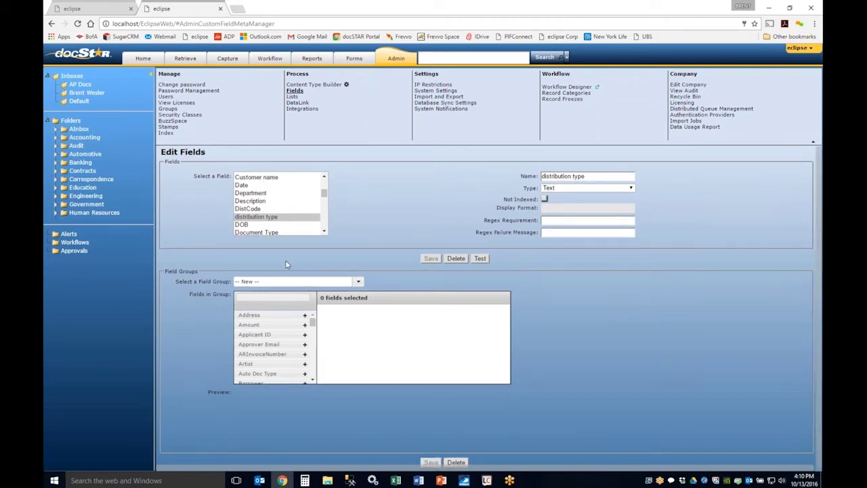
- View the AP Invoice Line Items field group with its member fields and preview table
{"action": "left_click", "coordinate": [359, 282]}
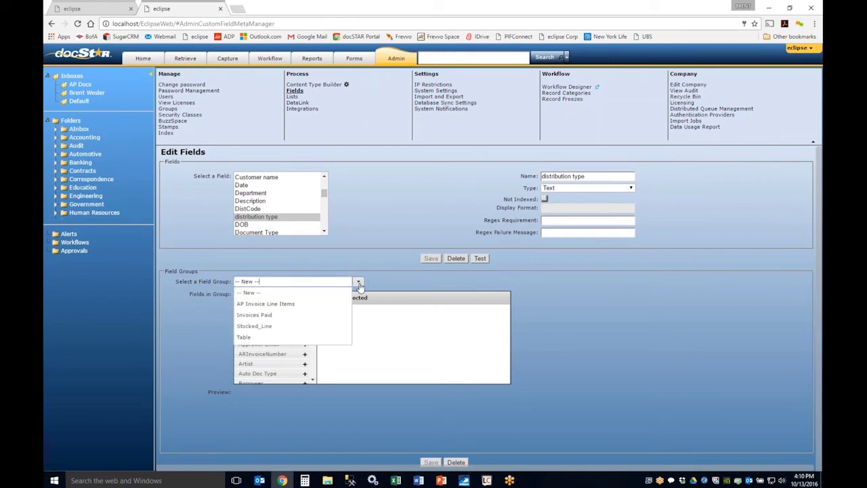
{"action": "left_click", "coordinate": [314, 304]}
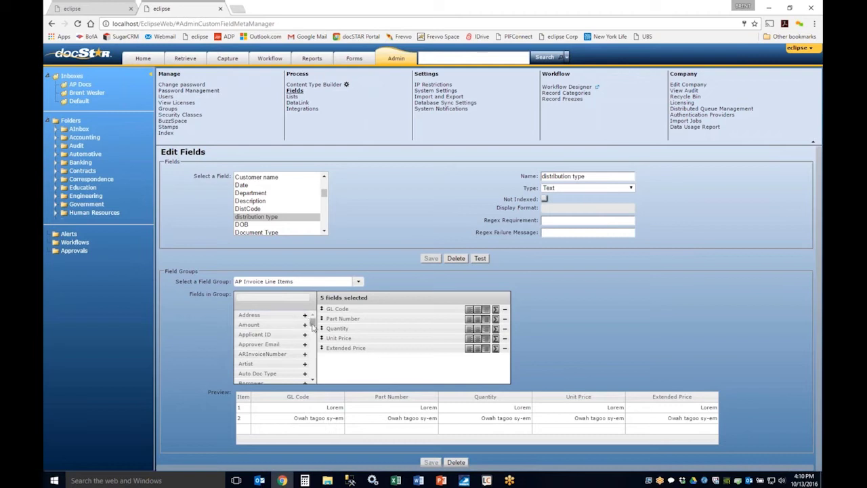
{"action": "scroll", "coordinate": [312, 326], "scroll_direction": "down", "scroll_amount": 1}
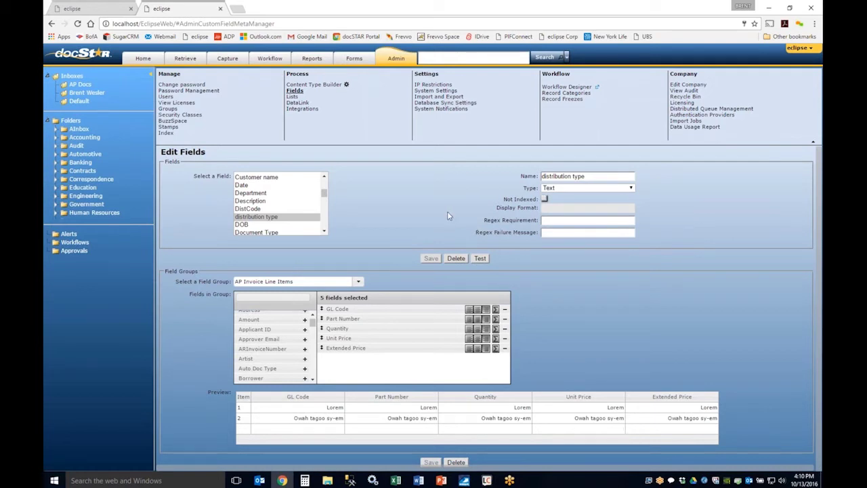
- Start a new list named dist list on the Edit Lists page, with Read Only off and Sort List on
{"action": "left_click", "coordinate": [293, 98]}
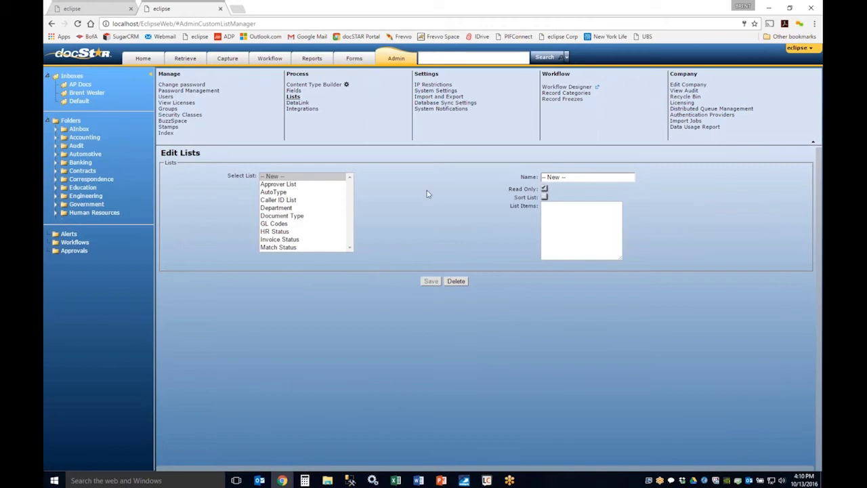
{"action": "triple_click", "coordinate": [552, 177]}
{"action": "type", "text": "c"}
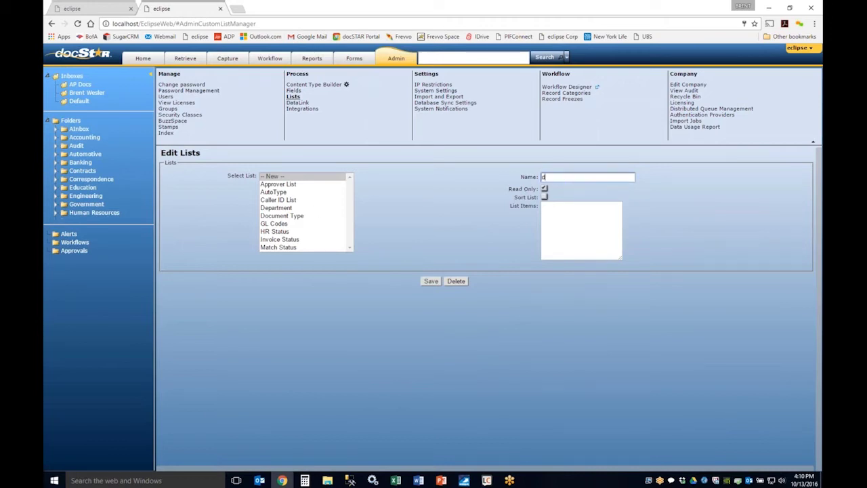
{"action": "type", "text": "ist list"}
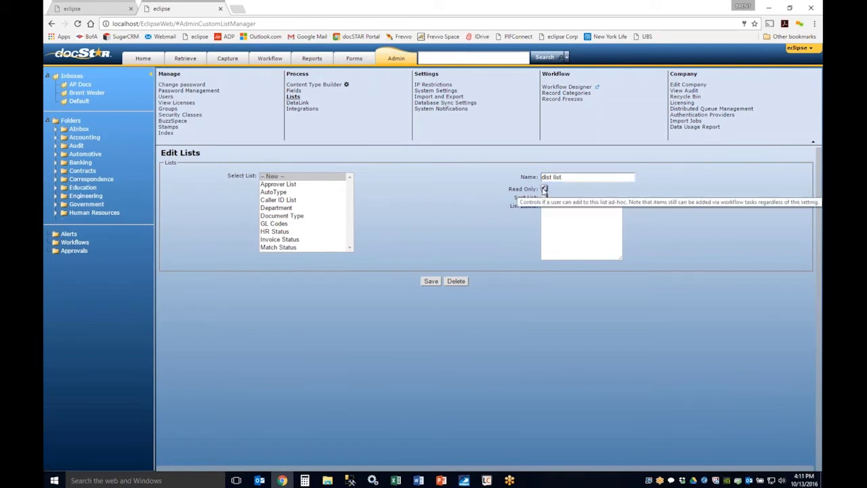
{"action": "left_click", "coordinate": [545, 190]}
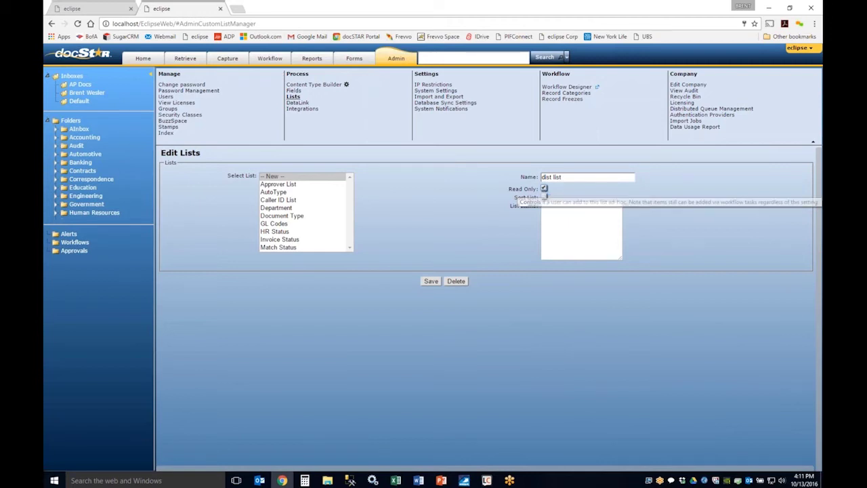
- Enter A, B, D and G as items of dist list, save it and reopen it to check the entries
{"action": "left_click", "coordinate": [548, 229]}
{"action": "type", "text": "A"}
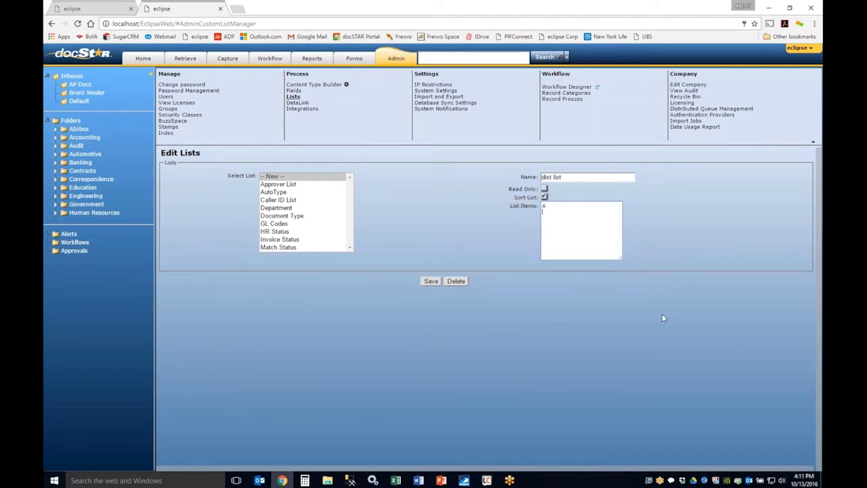
{"action": "key", "text": "Return"}
{"action": "type", "text": "B"}
{"action": "key", "text": "Return"}
{"action": "type", "text": "C "}
{"action": "type", "text": "D"}
{"action": "left_click", "coordinate": [437, 282]}
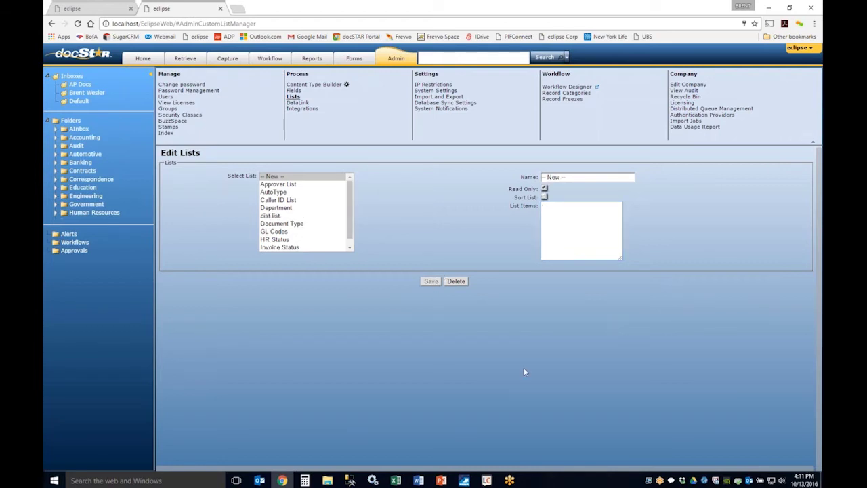
{"action": "left_click", "coordinate": [281, 216]}
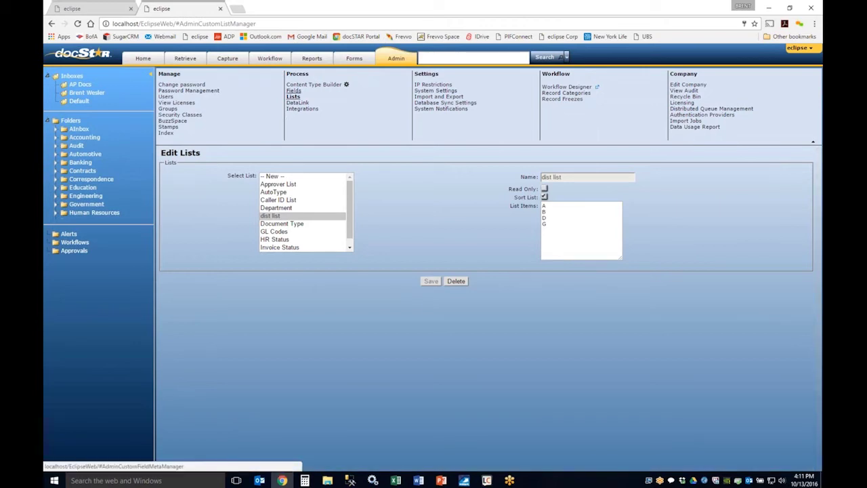
- Change the distribution type field to the List type using dist list, and save the field
{"action": "left_click", "coordinate": [293, 90]}
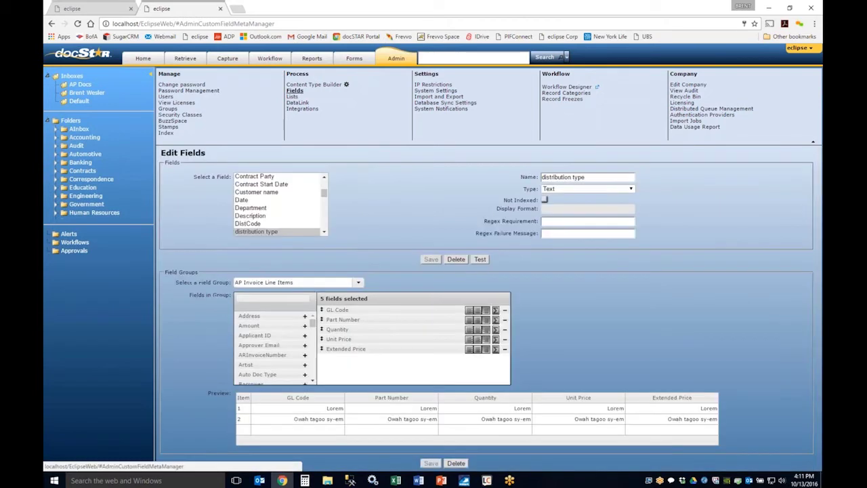
{"action": "left_click", "coordinate": [612, 191]}
{"action": "left_click", "coordinate": [563, 228]}
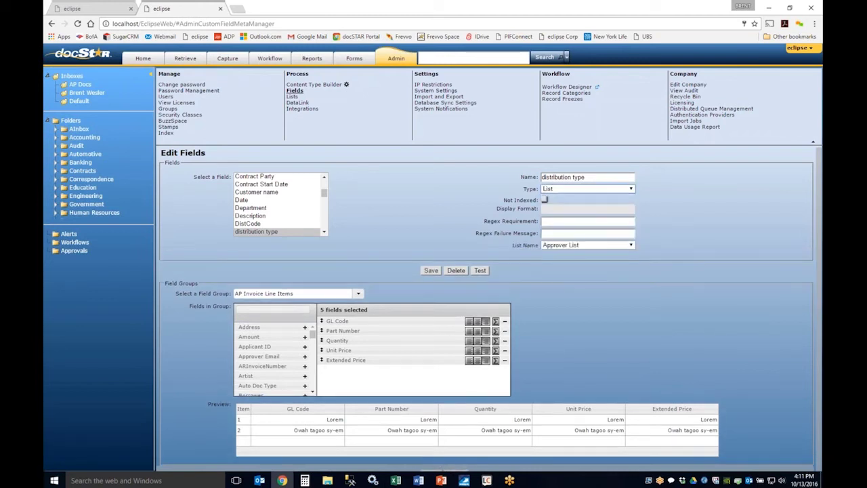
{"action": "left_click", "coordinate": [562, 246]}
{"action": "left_click", "coordinate": [572, 286]}
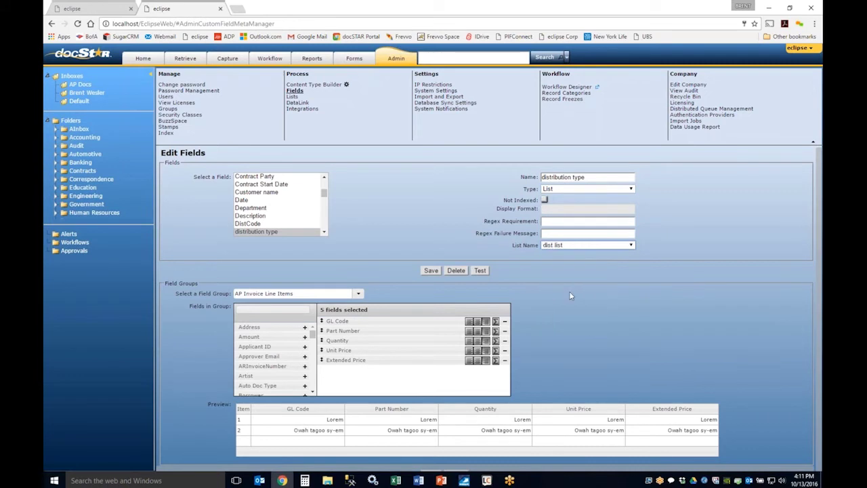
{"action": "left_click", "coordinate": [432, 272]}
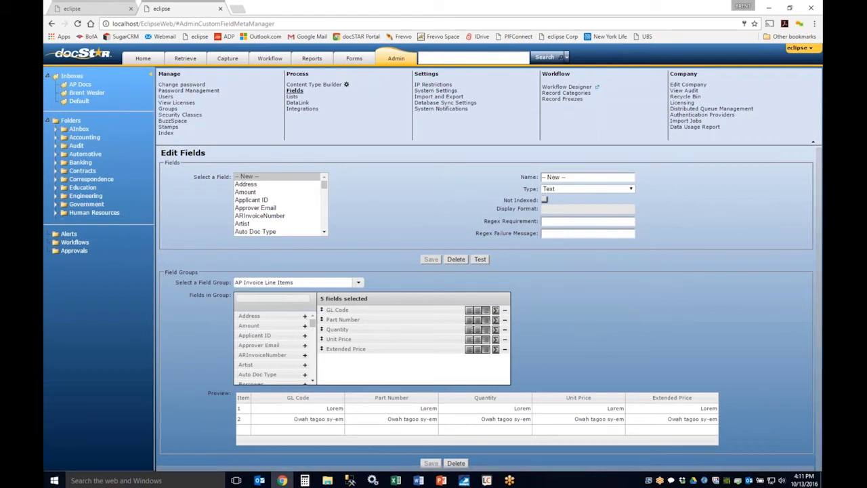
- Create an image stamp named pif logo from the file PIF Logo.PNG, save it and view its preview
{"action": "left_click", "coordinate": [168, 127]}
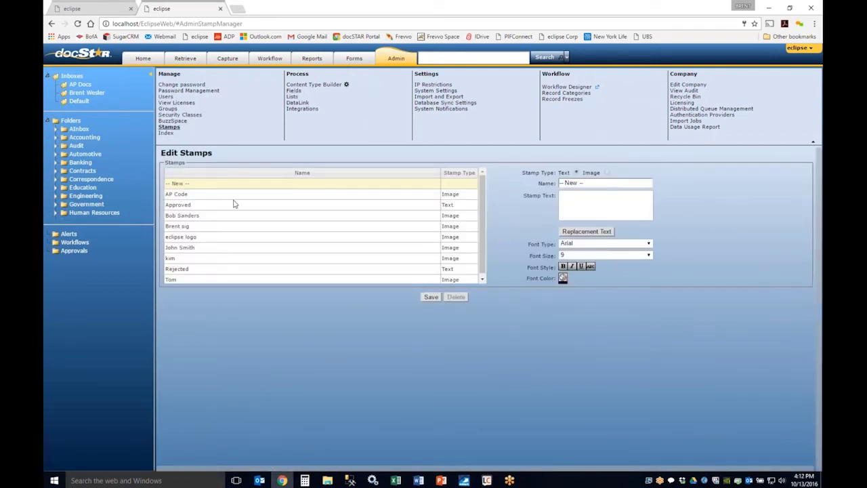
{"action": "left_click", "coordinate": [608, 173]}
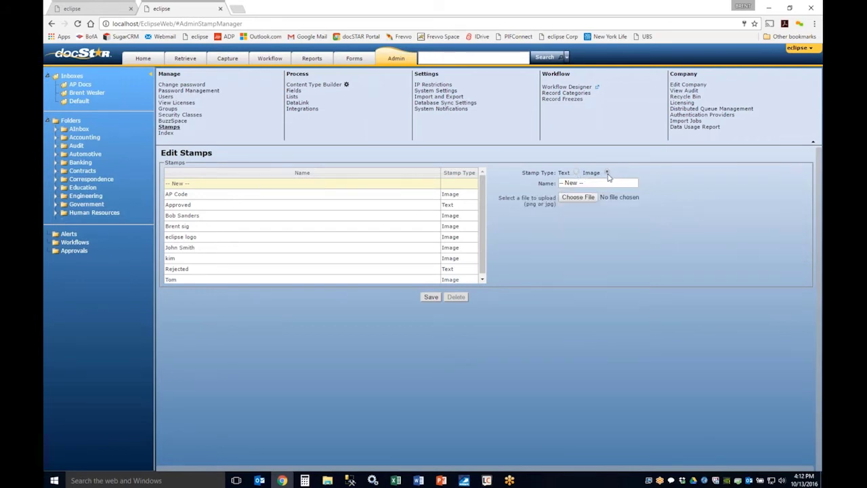
{"action": "left_click", "coordinate": [577, 197]}
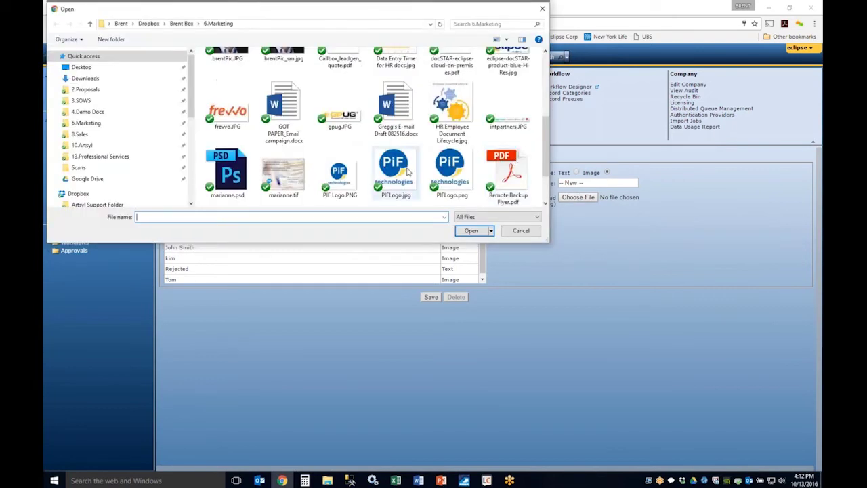
{"action": "left_click", "coordinate": [342, 175]}
{"action": "double_click", "coordinate": [342, 175]}
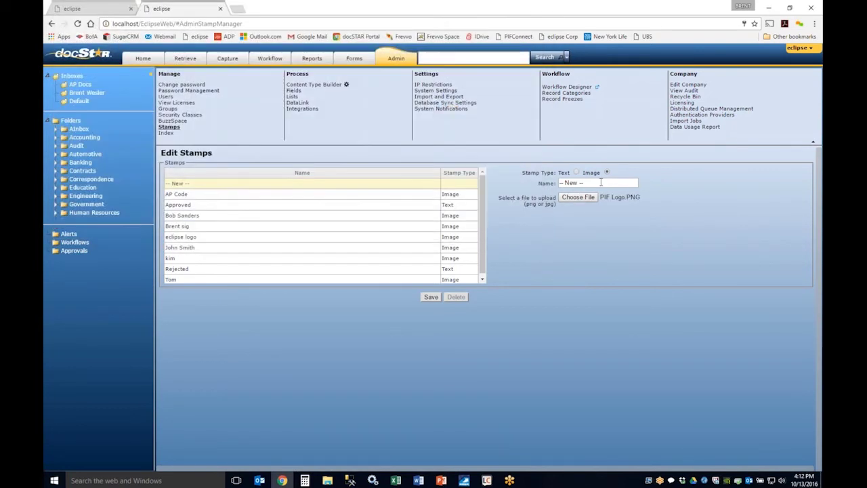
{"action": "type", "text": "pif logo"}
{"action": "left_click", "coordinate": [429, 297]}
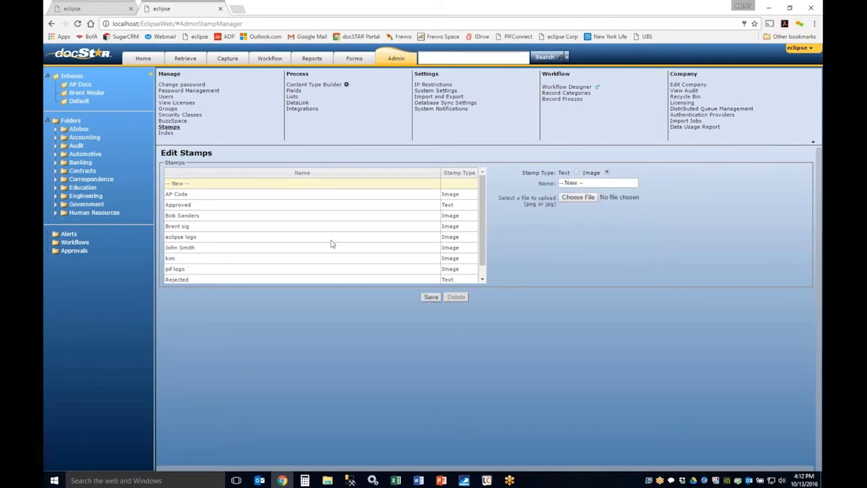
{"action": "left_click", "coordinate": [196, 271]}
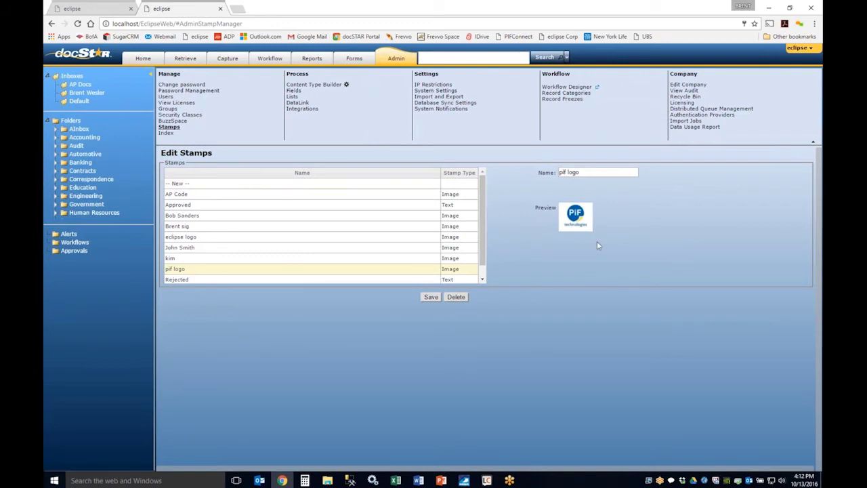
- View the eclipse account options, including the company selector and the support and help entries
{"action": "left_click", "coordinate": [810, 49]}
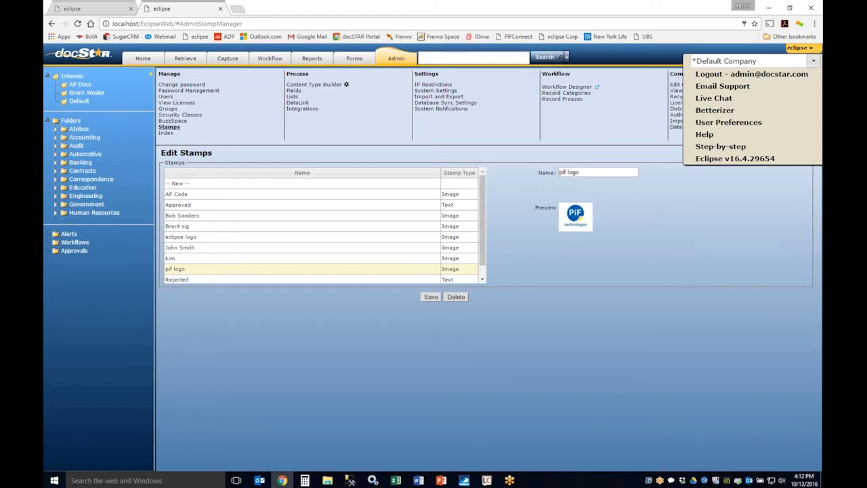
{"action": "left_click", "coordinate": [814, 61]}
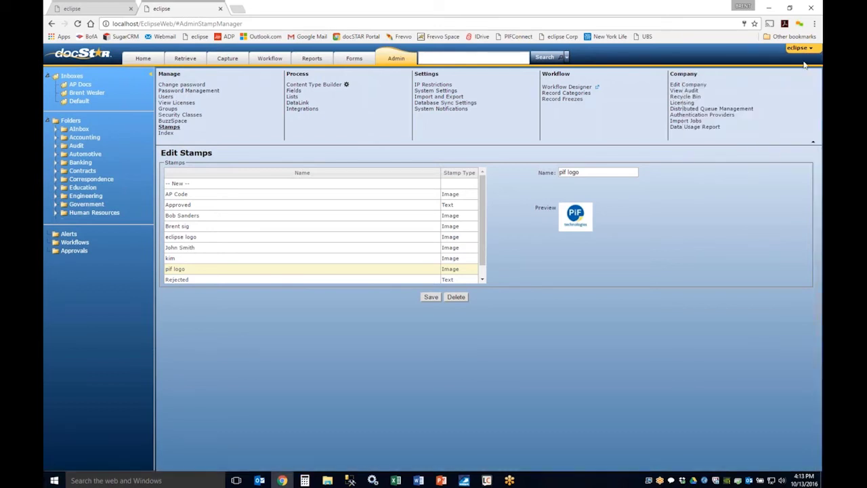
{"action": "mouse_move", "coordinate": [811, 55]}
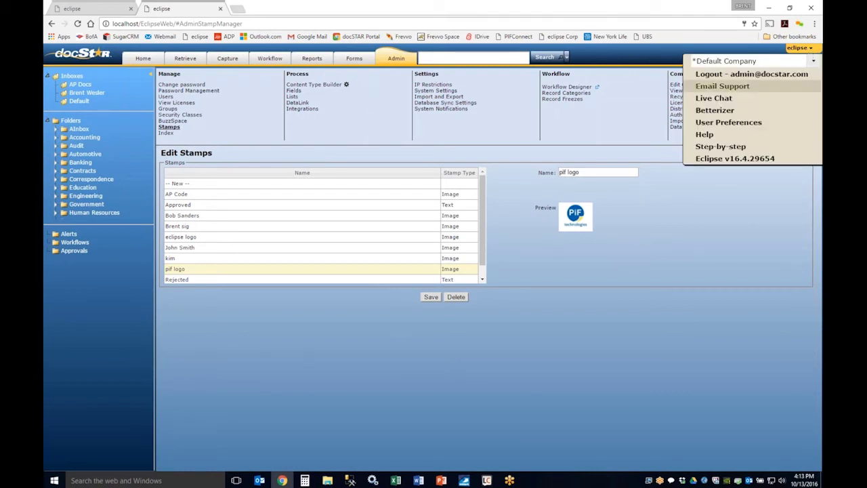
- Examine the User Preferences for workflow assignment, workflow submit, print and email, and thumbnails, and close them without saving
{"action": "left_click", "coordinate": [748, 127]}
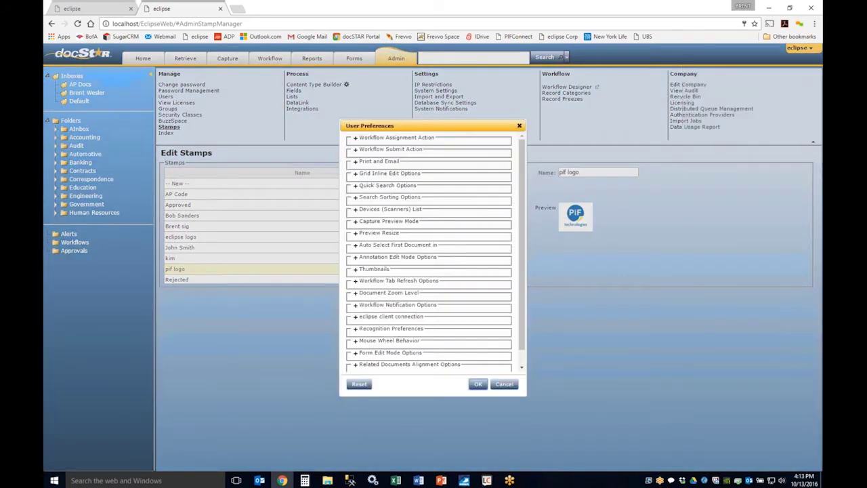
{"action": "left_click", "coordinate": [354, 139]}
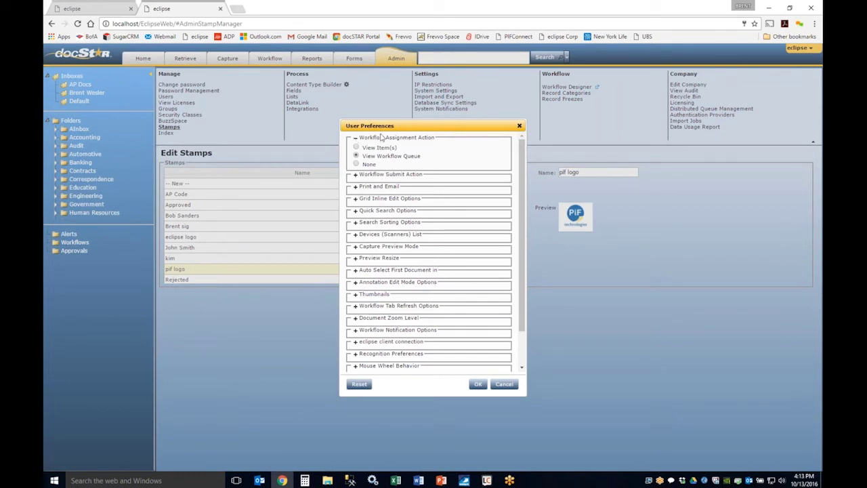
{"action": "left_click", "coordinate": [355, 175]}
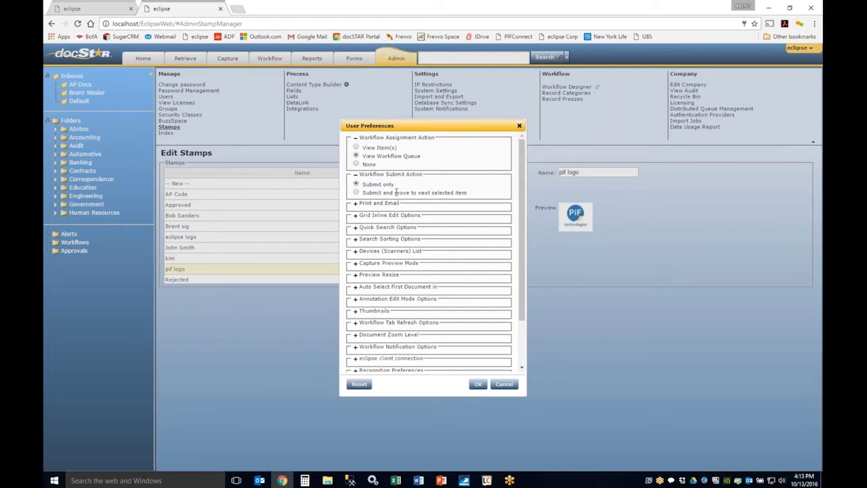
{"action": "left_click", "coordinate": [369, 204]}
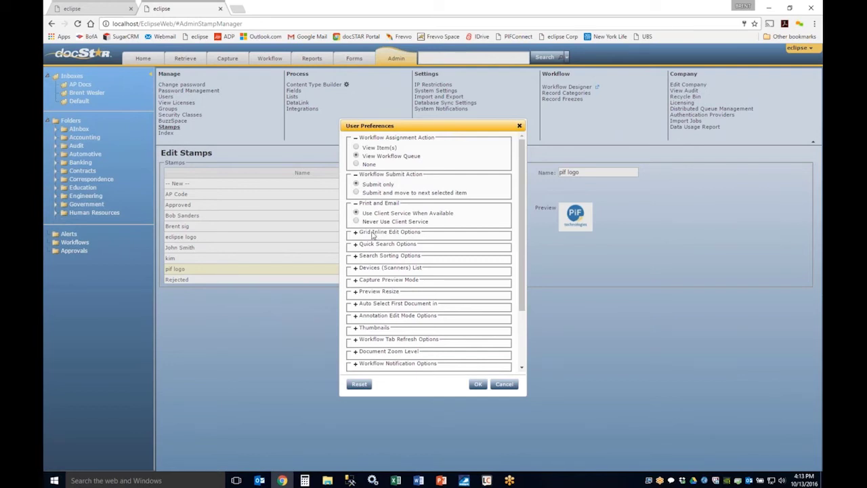
{"action": "left_click", "coordinate": [355, 328]}
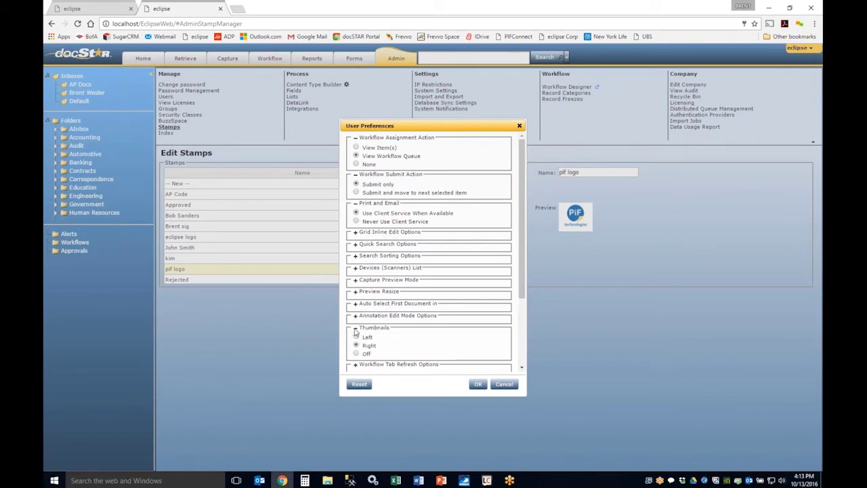
{"action": "scroll", "coordinate": [406, 311], "scroll_direction": "down", "scroll_amount": 3}
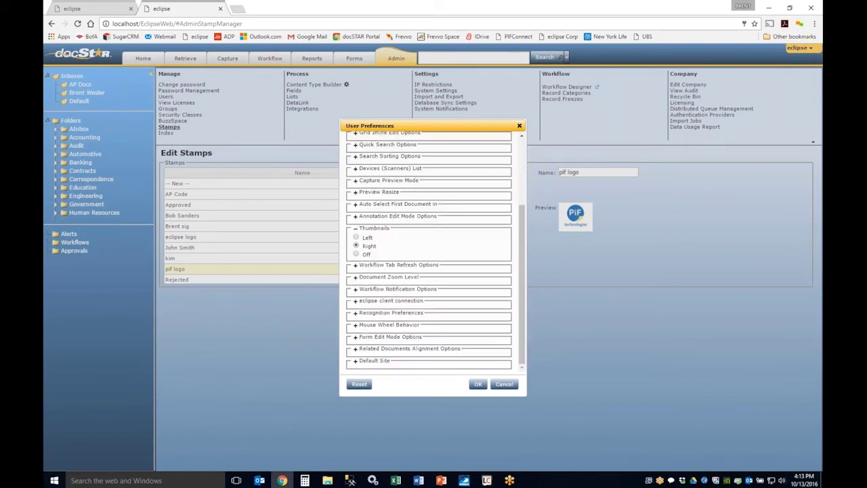
{"action": "left_click", "coordinate": [505, 385]}
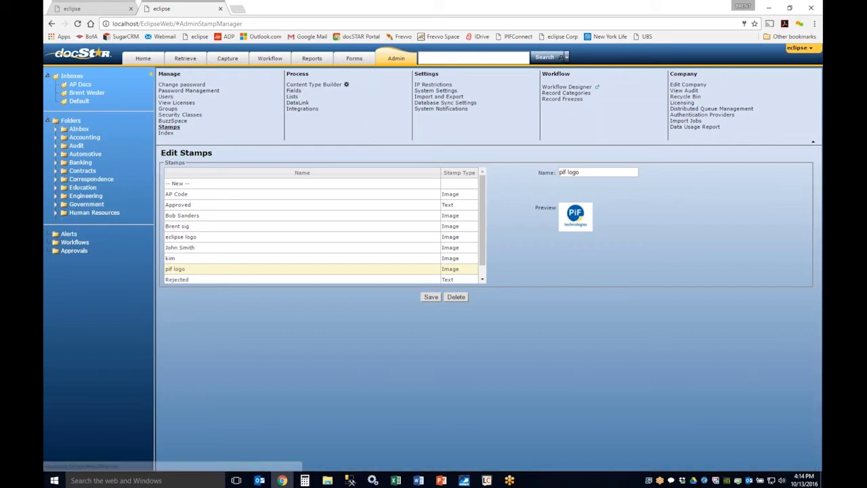
- Open the Capture page and set the scan content type to AP Invoice
{"action": "left_click", "coordinate": [143, 57]}
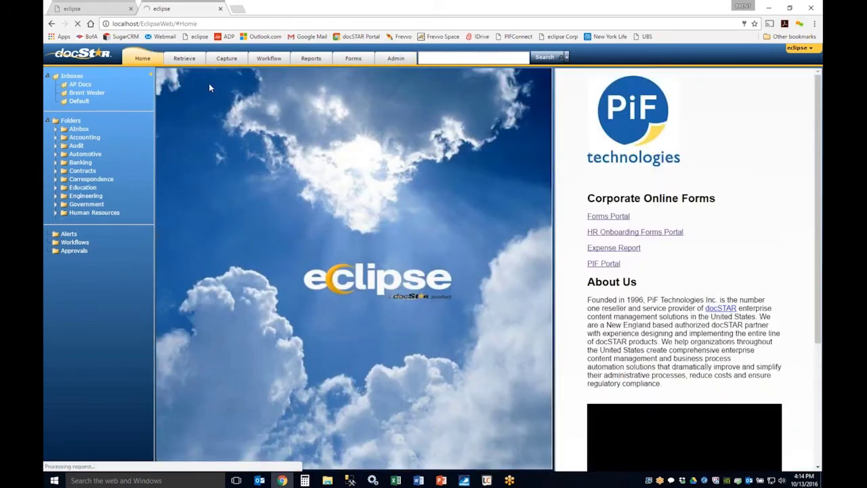
{"action": "left_click", "coordinate": [228, 58]}
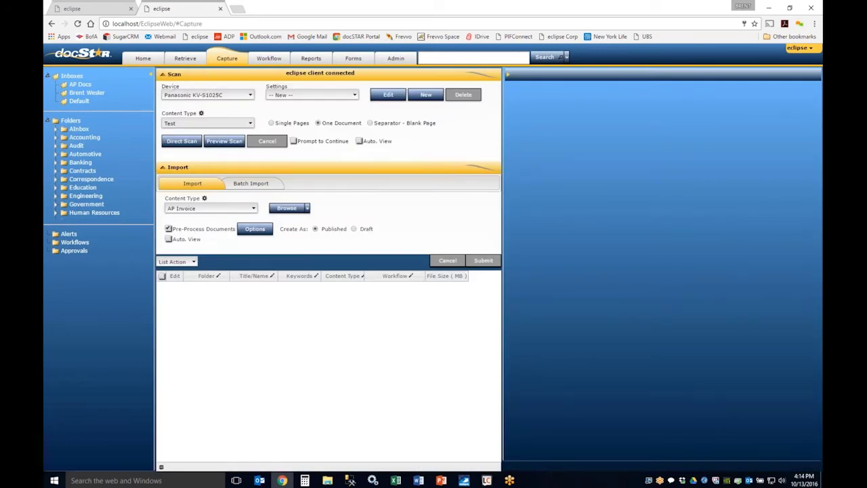
{"action": "left_click", "coordinate": [195, 124]}
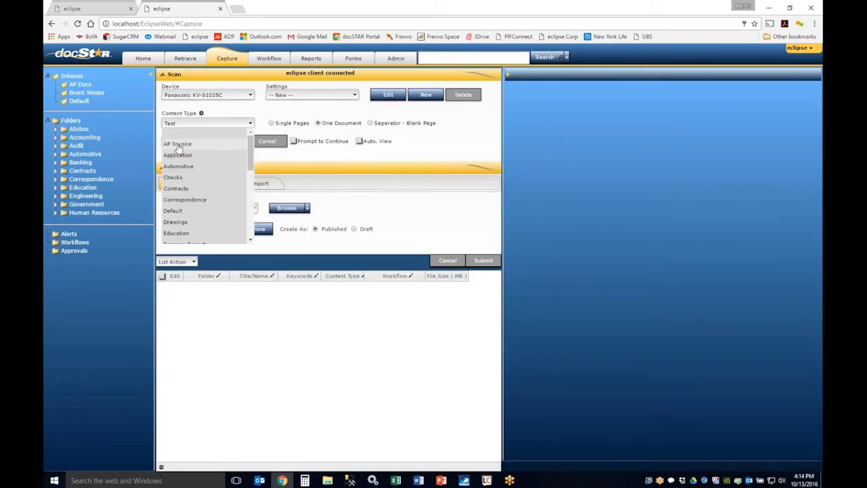
{"action": "left_click", "coordinate": [178, 145]}
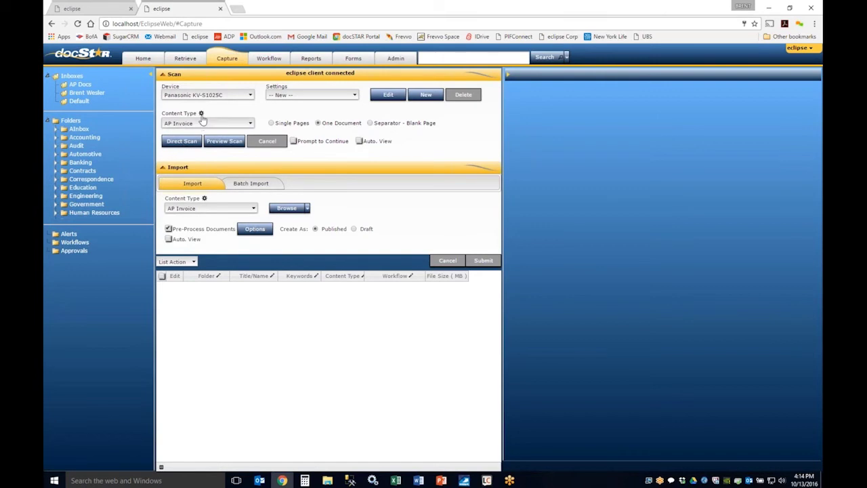
- Examine the AP Invoice content type's fields and default folder selection, and close the builder without saving
{"action": "left_click", "coordinate": [201, 116]}
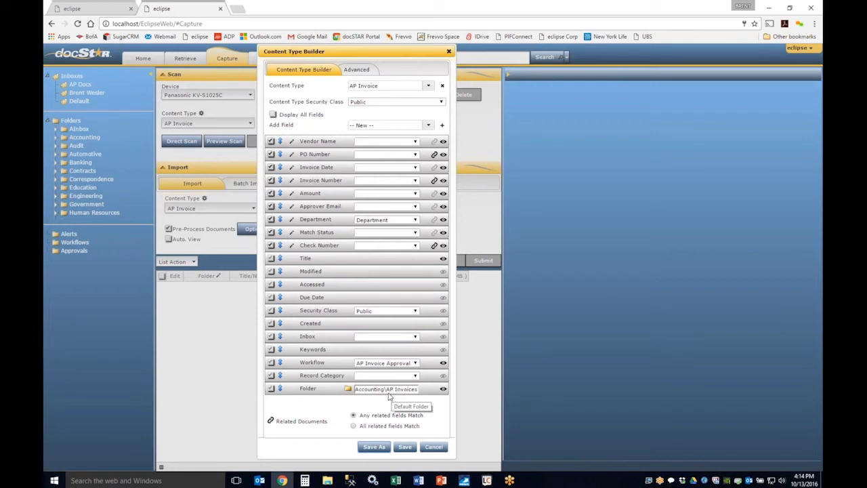
{"action": "left_click", "coordinate": [389, 391]}
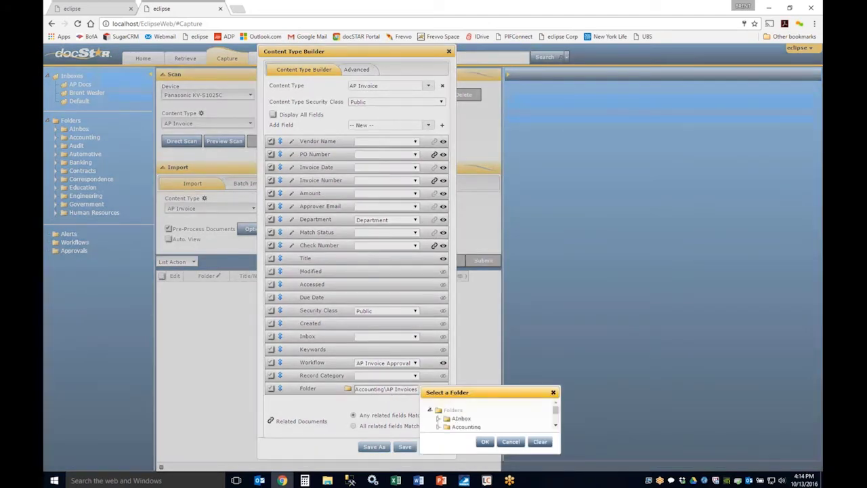
{"action": "left_click", "coordinate": [511, 441]}
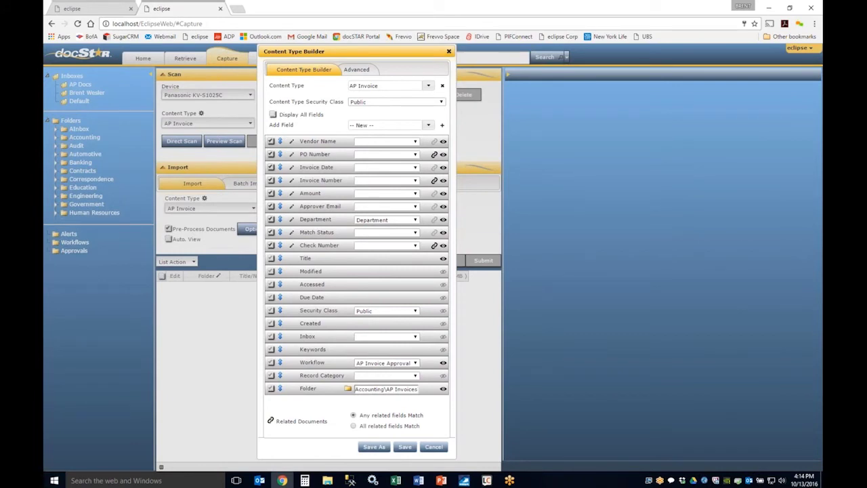
{"action": "left_click", "coordinate": [434, 446]}
{"action": "left_click", "coordinate": [444, 279]}
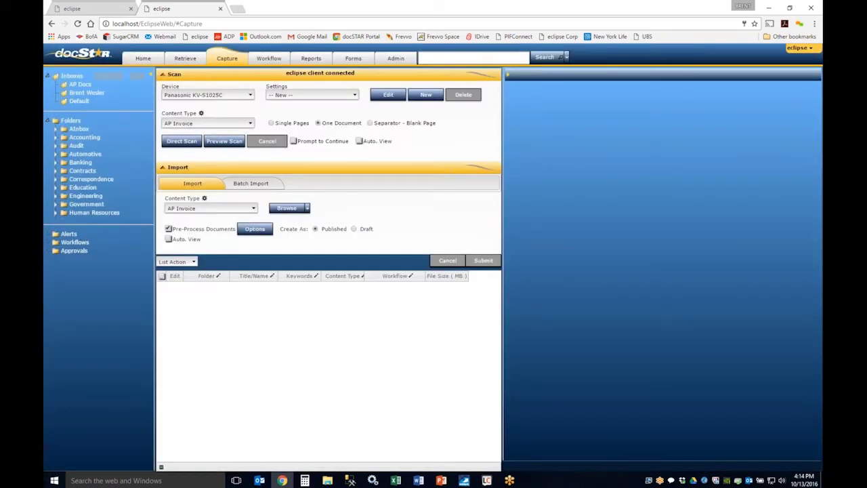
- Minimize the browser and close the exported search results workbook in Excel without saving it
{"action": "left_click", "coordinate": [769, 9]}
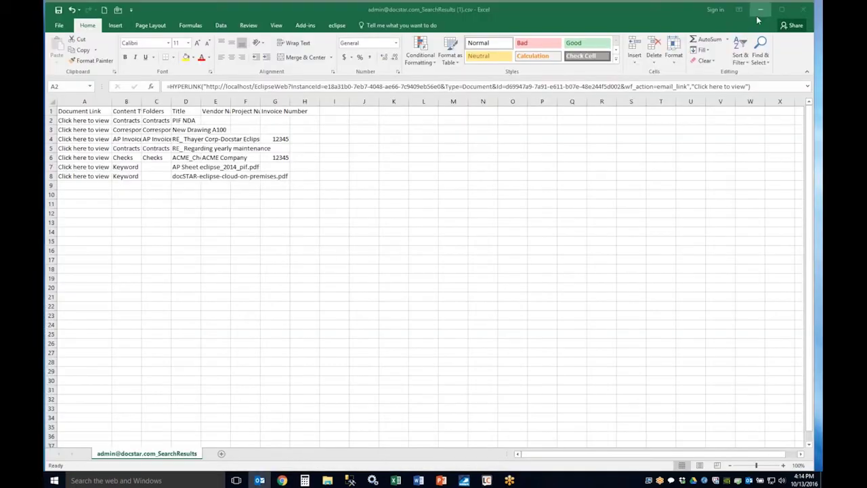
{"action": "left_click", "coordinate": [799, 10]}
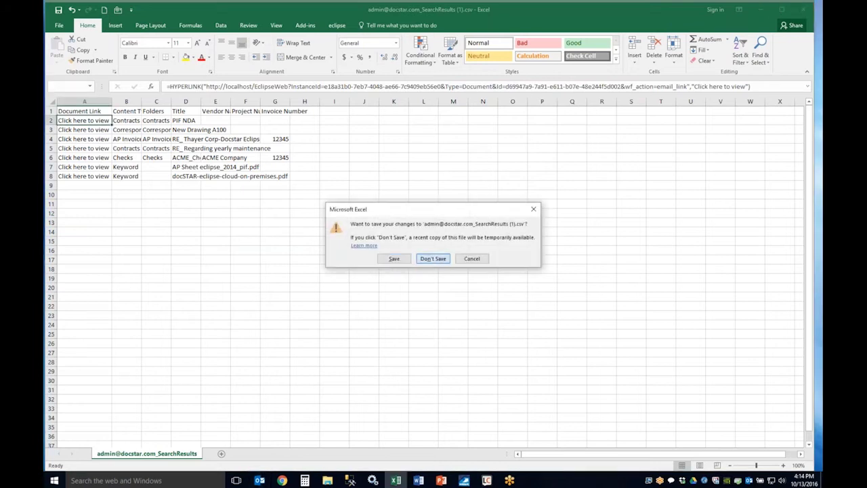
{"action": "key", "text": "Return"}
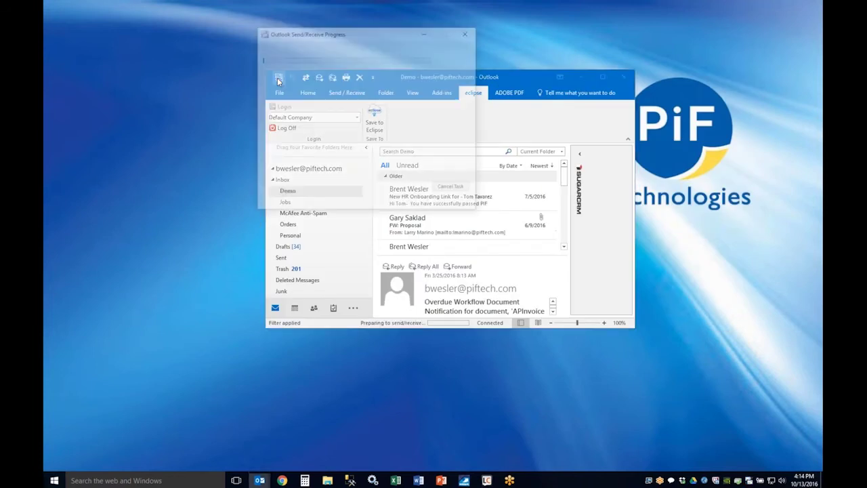
- In a maximized Outlook window, select the FW: Proposal email in the Demo folder, start saving it to Eclipse and log in
{"action": "double_click", "coordinate": [505, 84]}
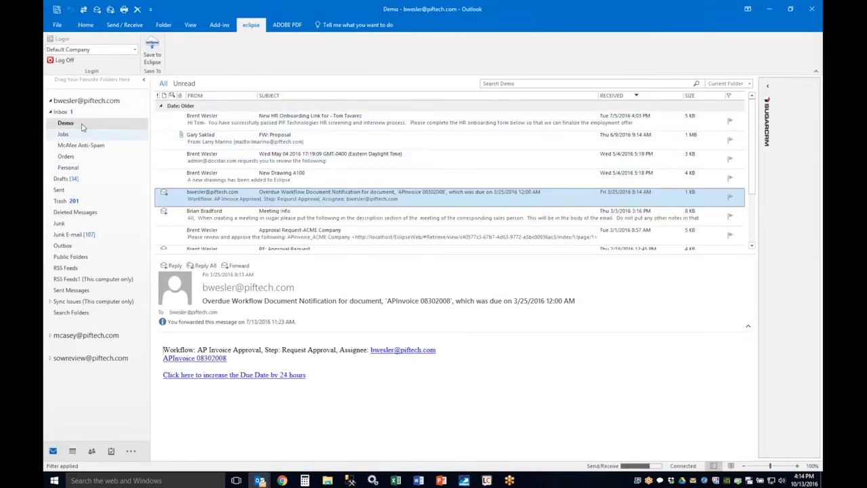
{"action": "left_click", "coordinate": [228, 139]}
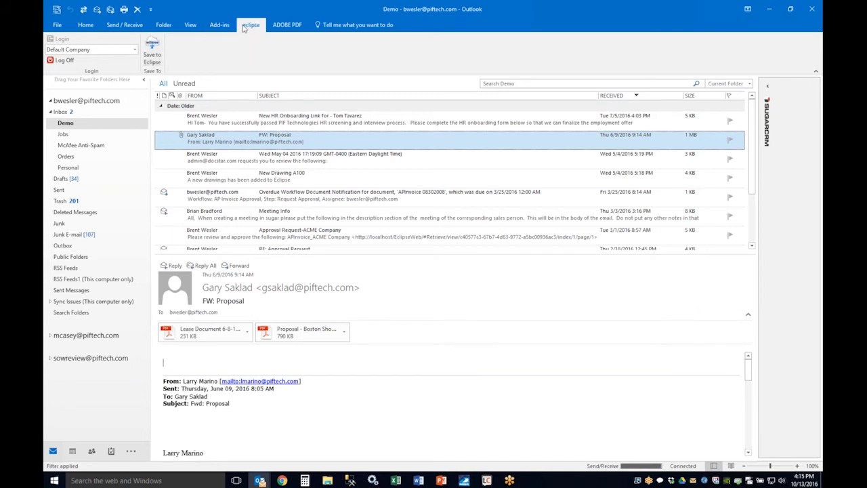
{"action": "left_click", "coordinate": [152, 58]}
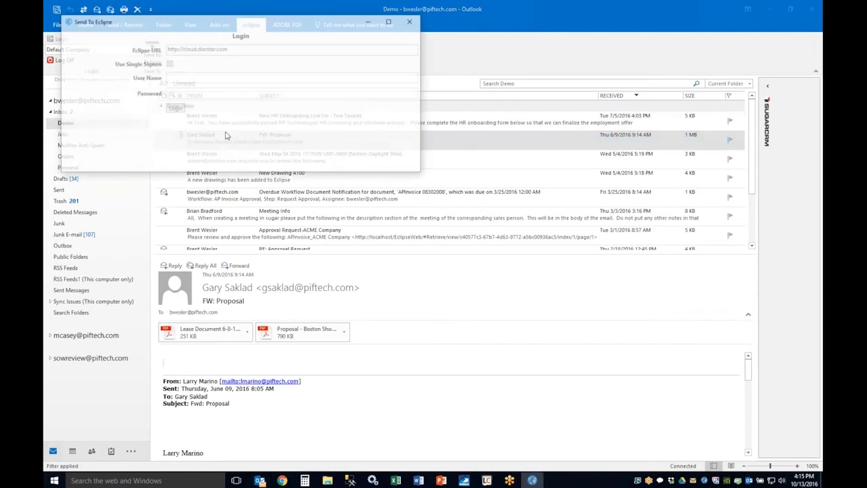
{"action": "left_click", "coordinate": [175, 107]}
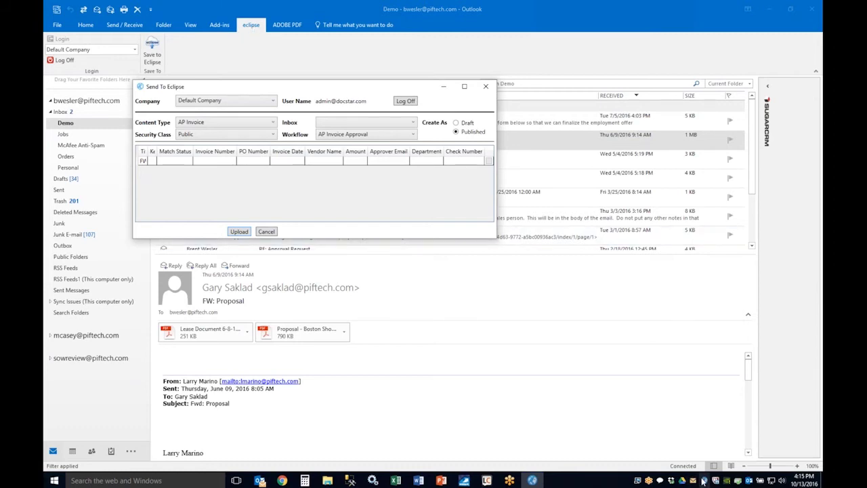
- View the optional integration modules offered by the eclipse Client, and close the client window
{"action": "left_click", "coordinate": [704, 481]}
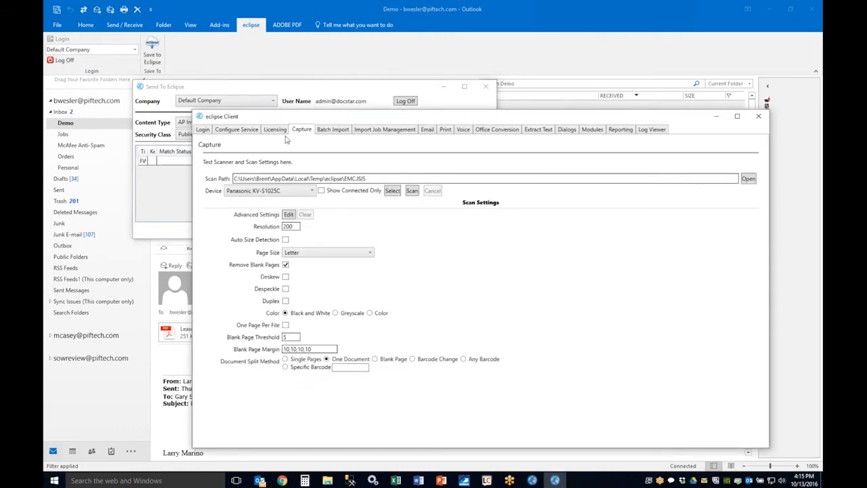
{"action": "left_click_drag", "start_coordinate": [260, 118], "coordinate": [240, 129]}
{"action": "left_click", "coordinate": [570, 141]}
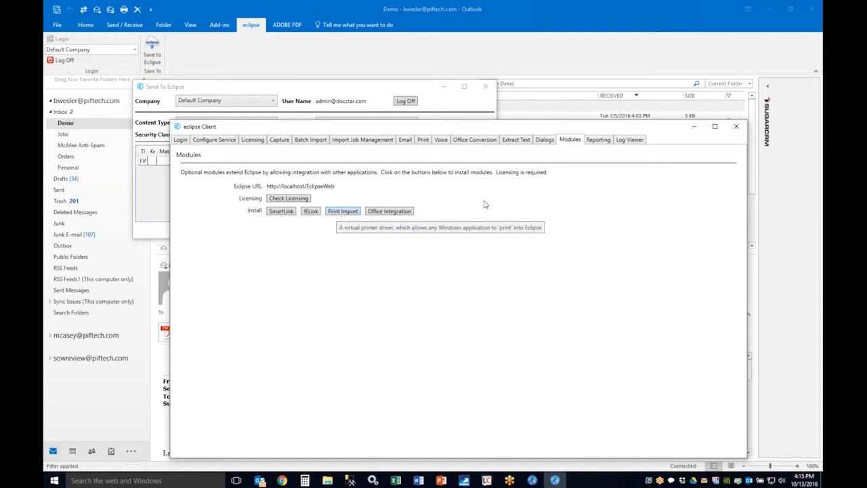
{"action": "left_click", "coordinate": [737, 126]}
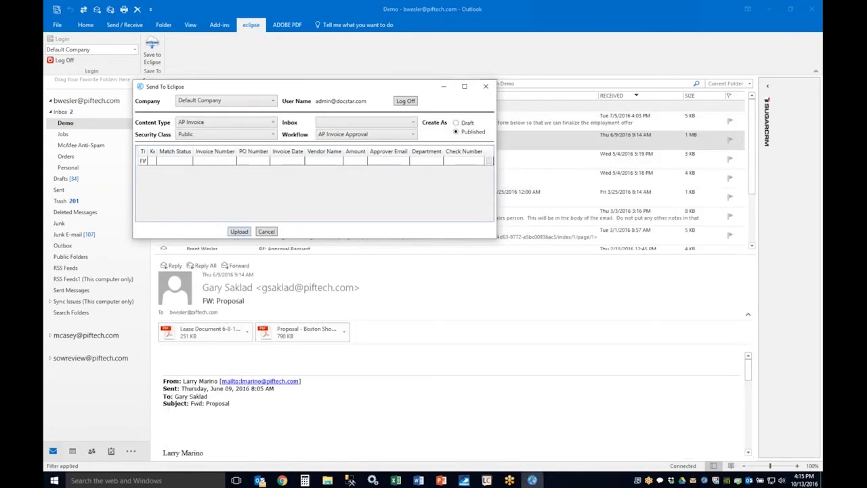
- Set the email's content type to Correspondence, widen the Subject column and enter eclipse 3 as the Contract Party
{"action": "left_click", "coordinate": [246, 127]}
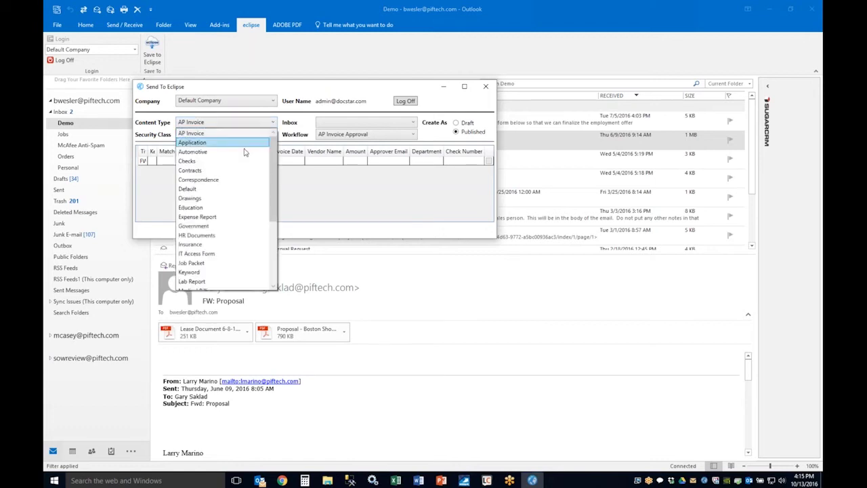
{"action": "left_click", "coordinate": [245, 181]}
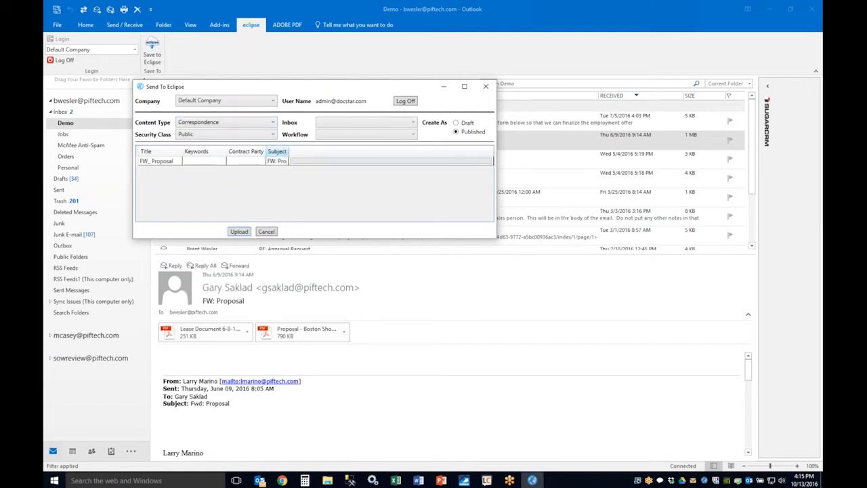
{"action": "left_click_drag", "start_coordinate": [290, 151], "coordinate": [330, 150]}
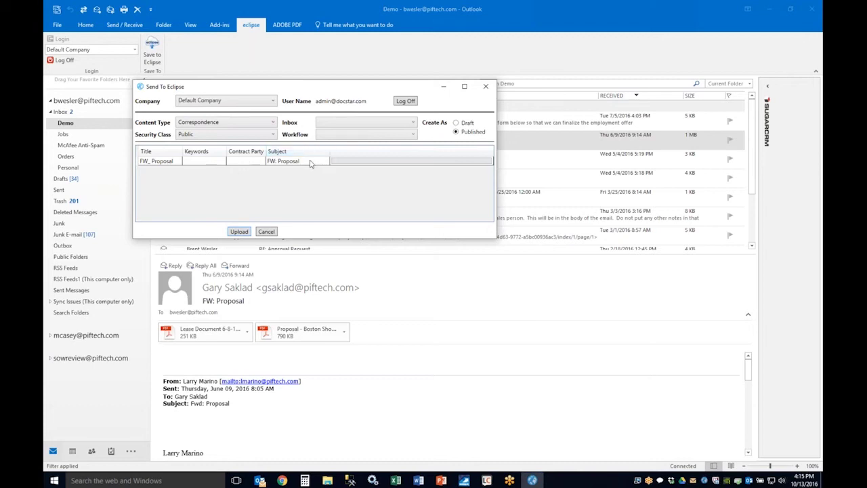
{"action": "left_click", "coordinate": [262, 163]}
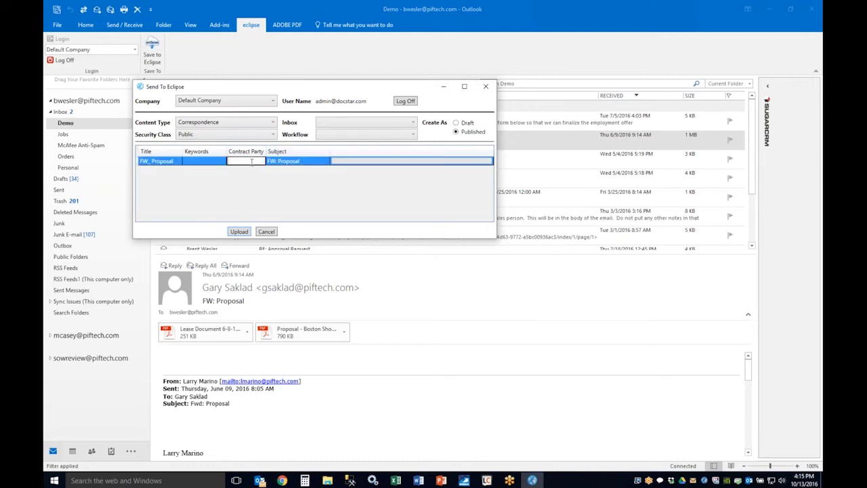
{"action": "type", "text": "cc"}
{"action": "type", "text": "lipse"}
{"action": "type", "text": " 3"}
- Check the available workflows, leave the workflow blank and upload the email to Eclipse
{"action": "left_click", "coordinate": [353, 138]}
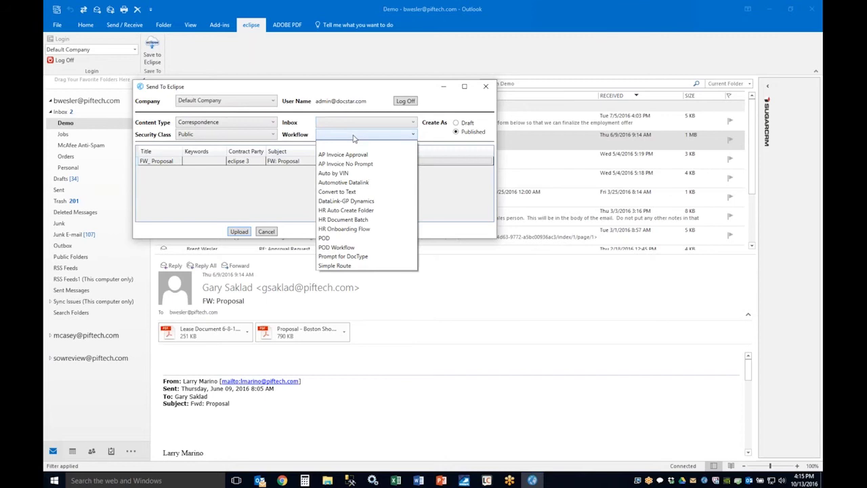
{"action": "left_click", "coordinate": [248, 185]}
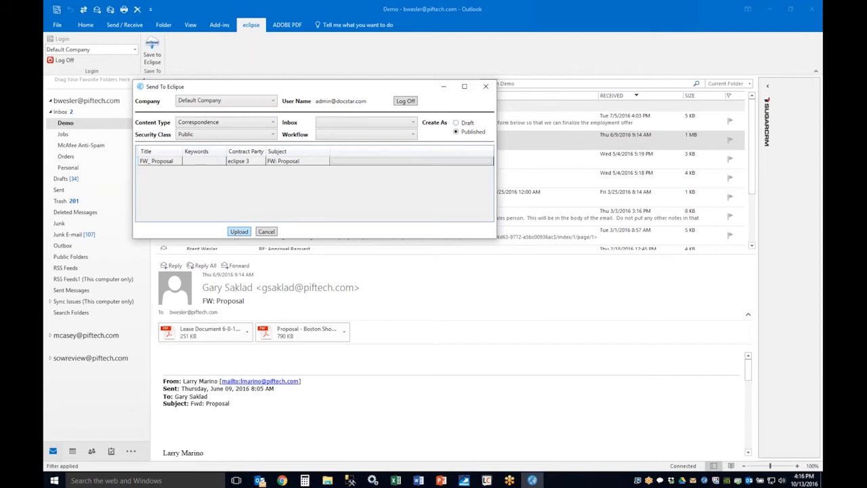
{"action": "left_click", "coordinate": [239, 232]}
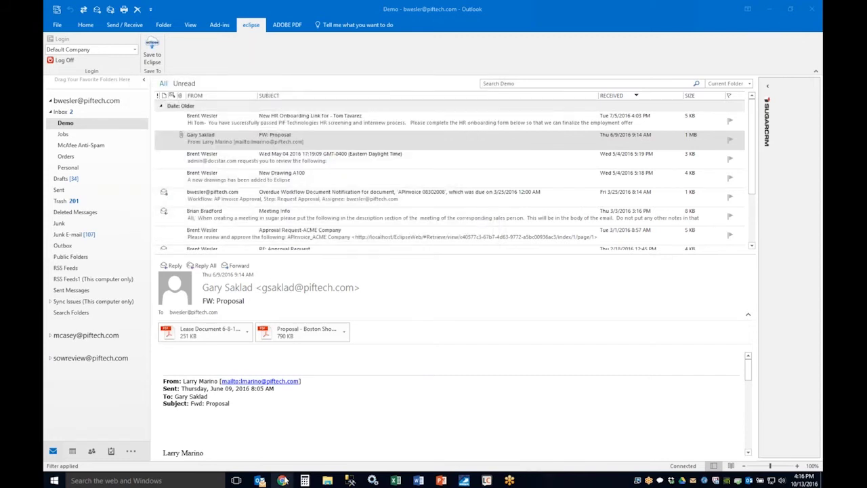
- Switch to Eclipse in Chrome, open the Correspondence folder and view the FW_ Proposal and Dynamics GP Integration Webinar emails
{"action": "left_click", "coordinate": [282, 481]}
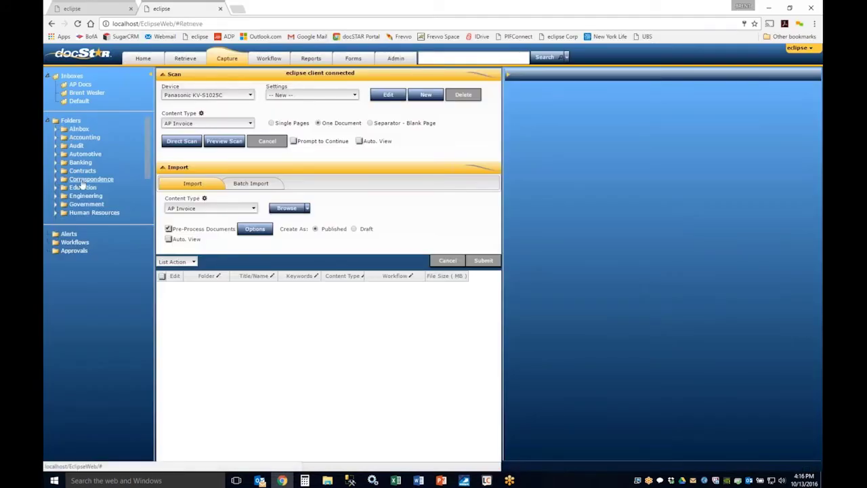
{"action": "left_click", "coordinate": [85, 179]}
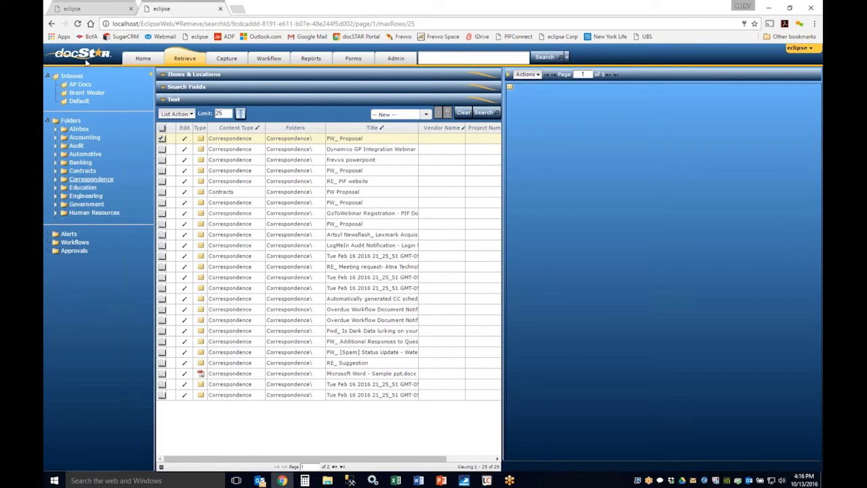
{"action": "left_click", "coordinate": [79, 23]}
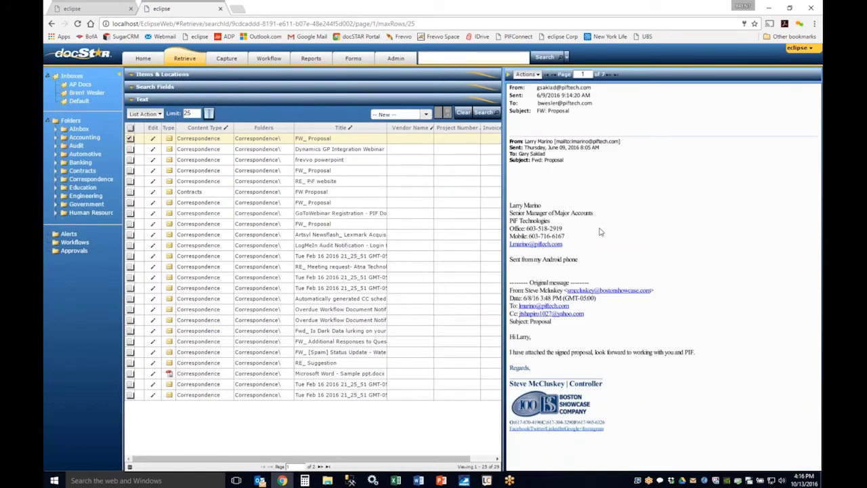
{"action": "left_click", "coordinate": [269, 148]}
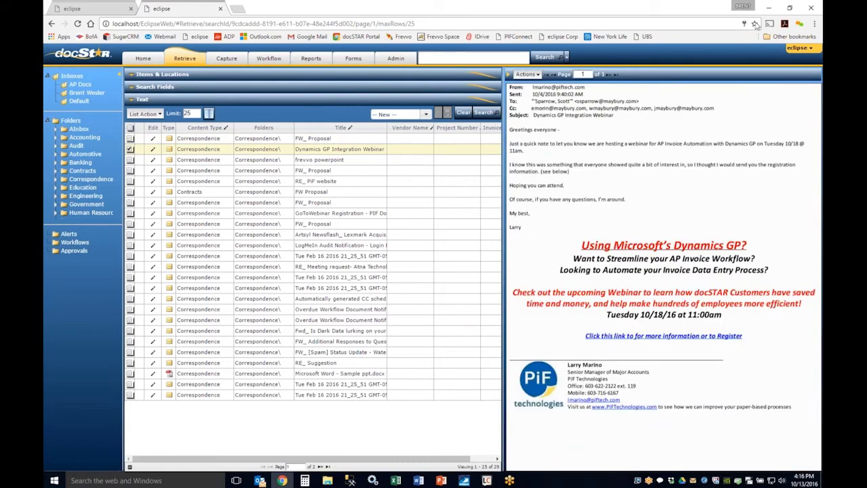
- Return to Outlook, view the FW: Proposal message's print settings with the Eclipse PDF printer, close it without printing and minimize Outlook
{"action": "left_click", "coordinate": [769, 7]}
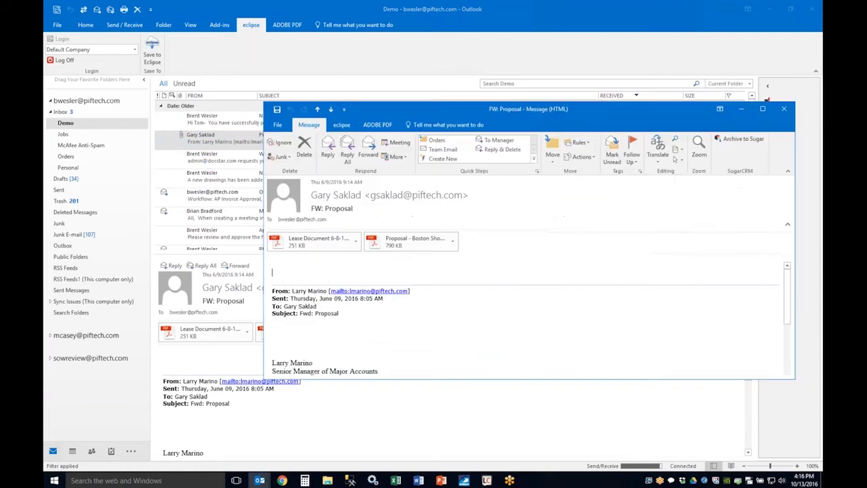
{"action": "left_click", "coordinate": [278, 125]}
{"action": "left_click", "coordinate": [281, 242]}
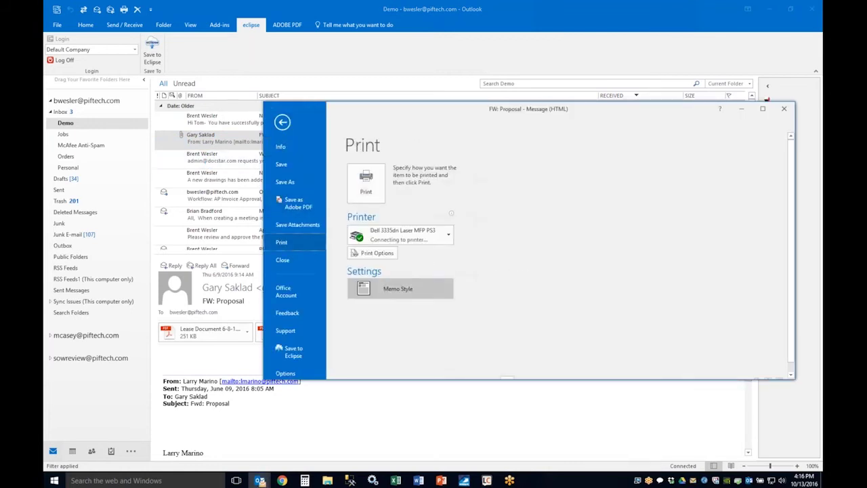
{"action": "left_click", "coordinate": [403, 233]}
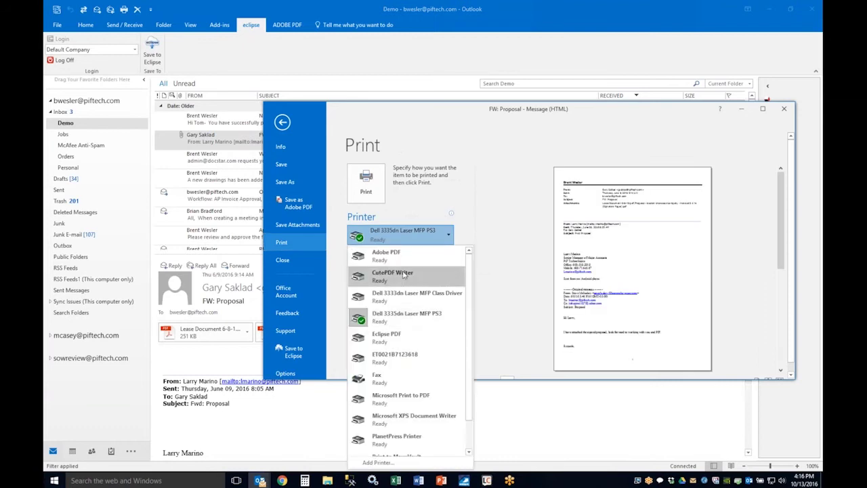
{"action": "left_click", "coordinate": [413, 337]}
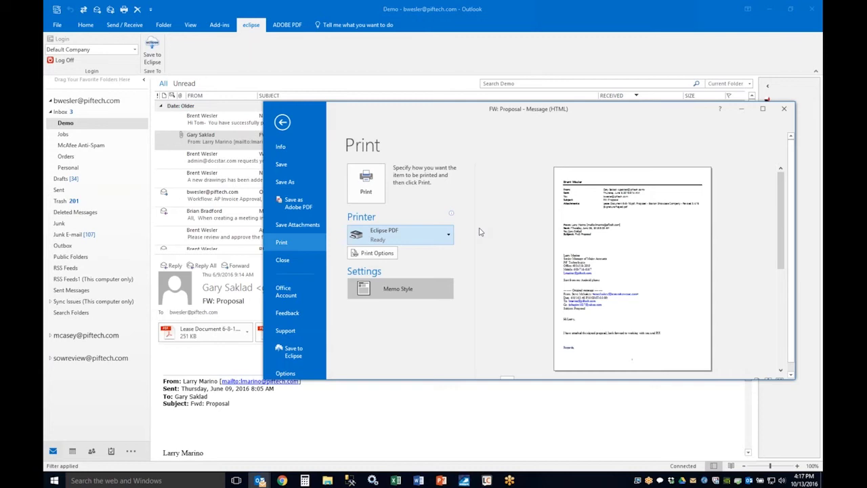
{"action": "left_click", "coordinate": [785, 110]}
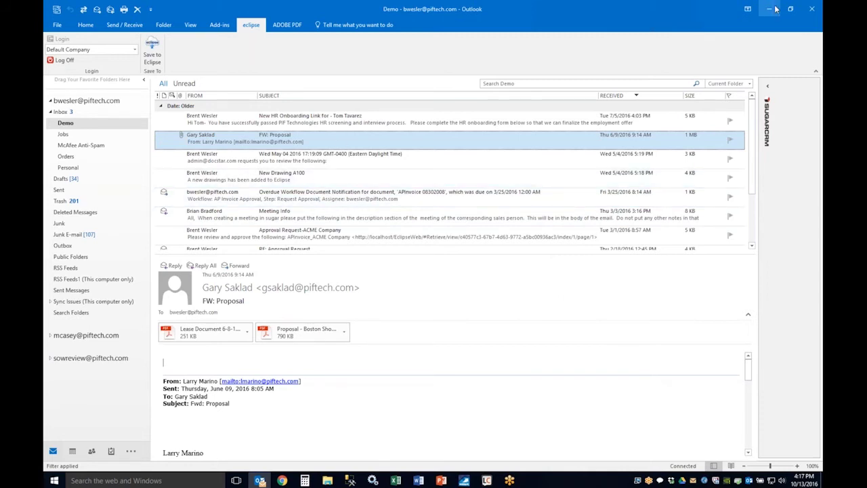
{"action": "left_click", "coordinate": [776, 9]}
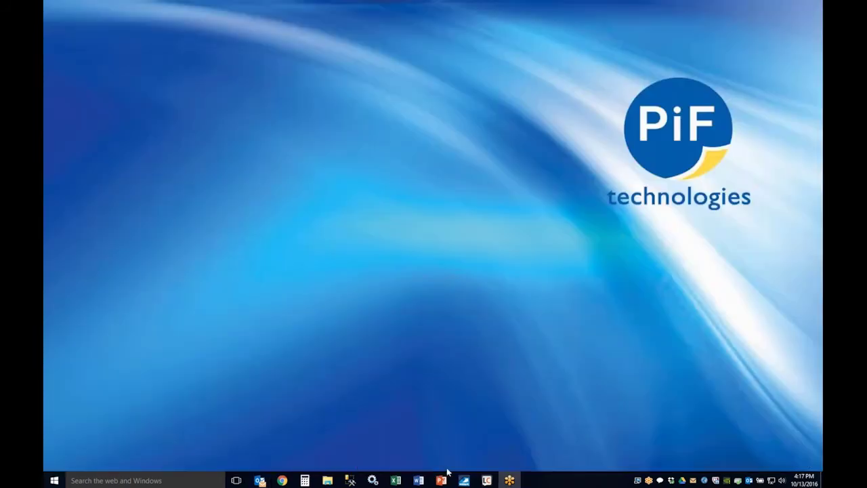
- Switch to Word with the PIF NDA.doc document and start saving it to Eclipse
{"action": "left_click_drag", "start_coordinate": [427, 474], "coordinate": [400, 284]}
{"action": "left_click", "coordinate": [404, 258]}
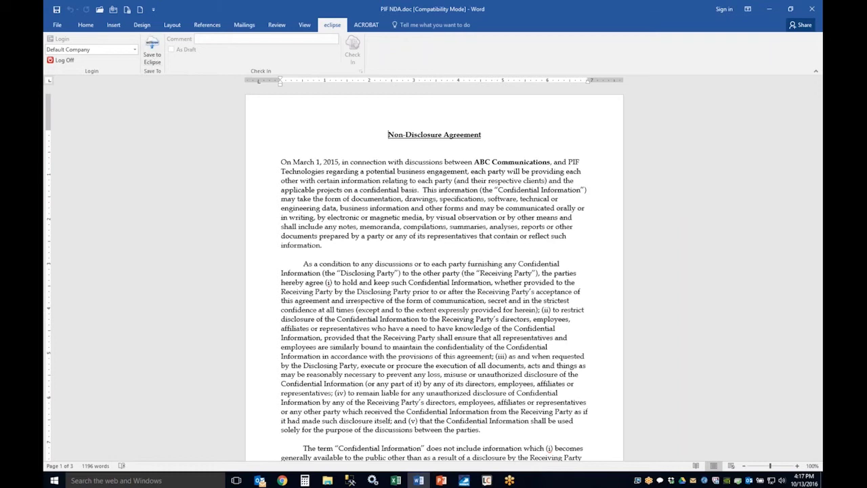
{"action": "left_click", "coordinate": [152, 53]}
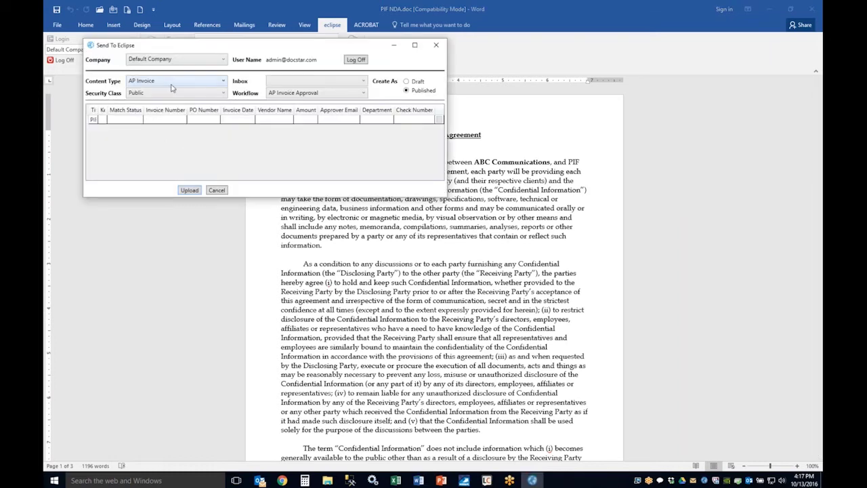
- Set the PIF NDA document's content type to Contracts and enter eclipse 3 as the Contract Party
{"action": "left_click", "coordinate": [170, 83]}
{"action": "left_click", "coordinate": [169, 129]}
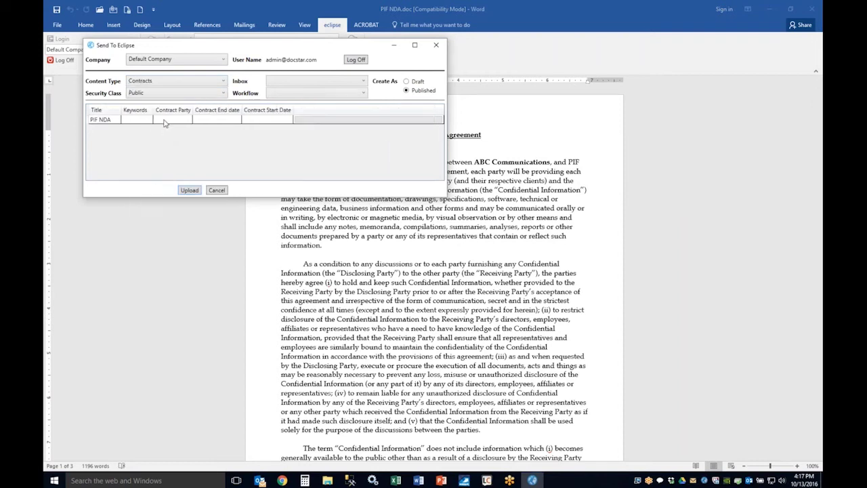
{"action": "left_click", "coordinate": [167, 120]}
{"action": "type", "text": "e"}
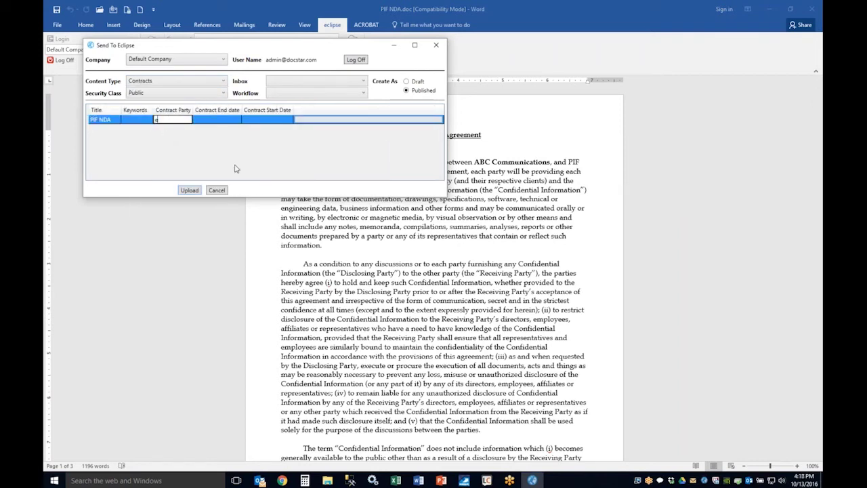
{"action": "type", "text": "clipse 3"}
- Assign the Convert to Text workflow and upload the PIF NDA document to Eclipse
{"action": "left_click", "coordinate": [290, 95]}
{"action": "left_click", "coordinate": [288, 154]}
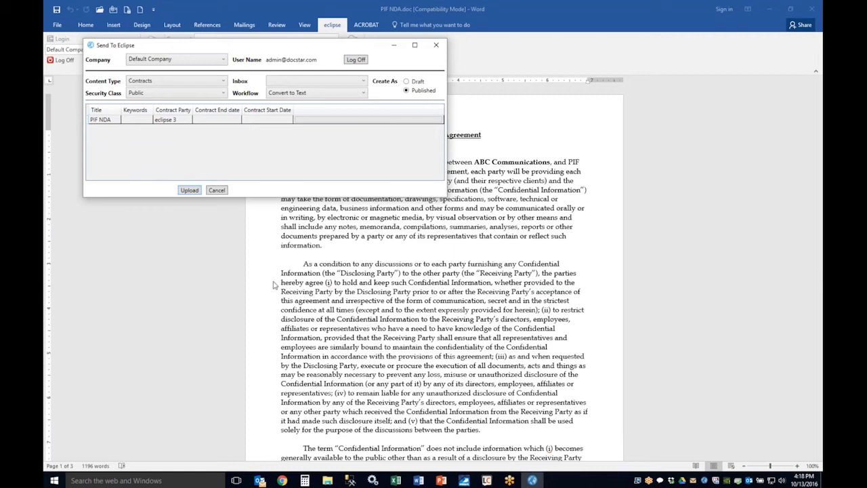
{"action": "left_click", "coordinate": [191, 191]}
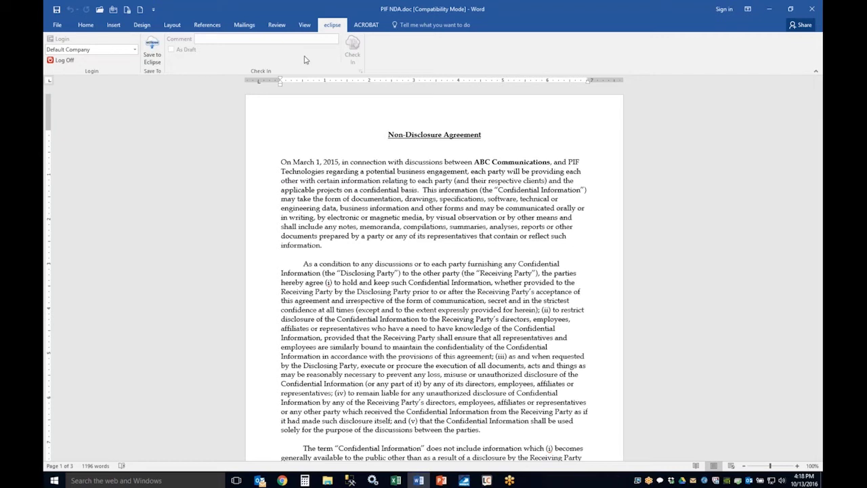
- Close the PIF NDA document in Word and switch to the docSTAR eclipse page in Chrome
{"action": "left_click", "coordinate": [812, 9]}
{"action": "left_click", "coordinate": [812, 9]}
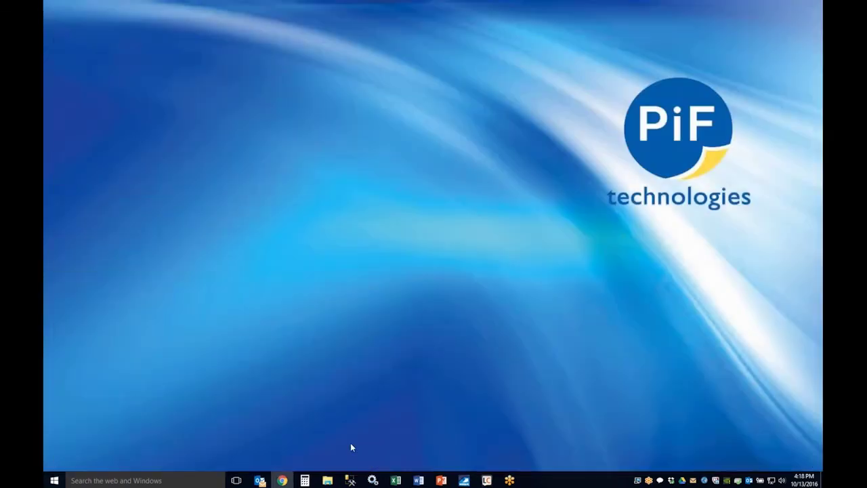
{"action": "left_click", "coordinate": [282, 481]}
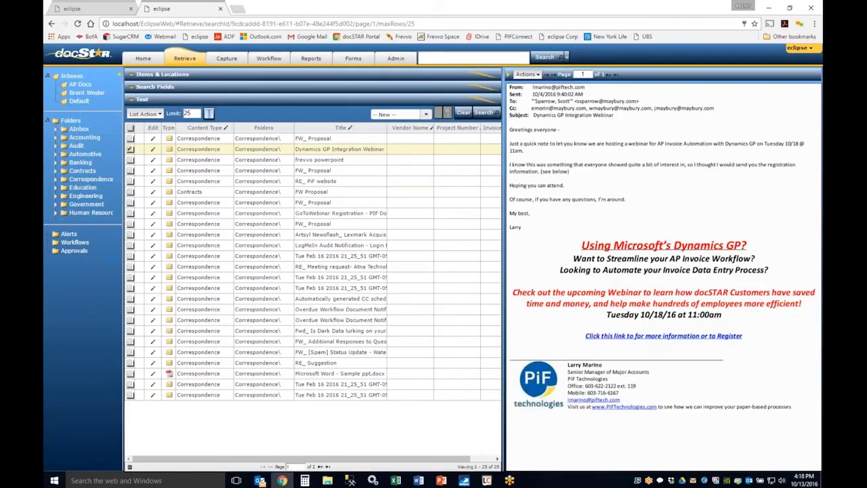
- Search the document repository for "eclipse 3"
{"action": "left_click", "coordinate": [441, 54]}
{"action": "type", "text": "eclipse 3"}
{"action": "key", "text": "Return"}
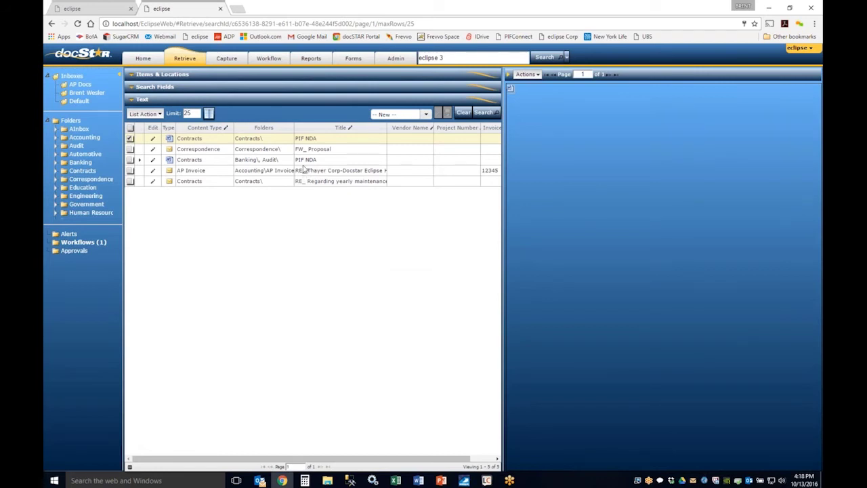
- Preview the FW_ Proposal e-mail, view the PIF NDA filed under Banking and Audit, and return to preview the PIF NDA filed under Contracts
{"action": "left_click", "coordinate": [341, 150]}
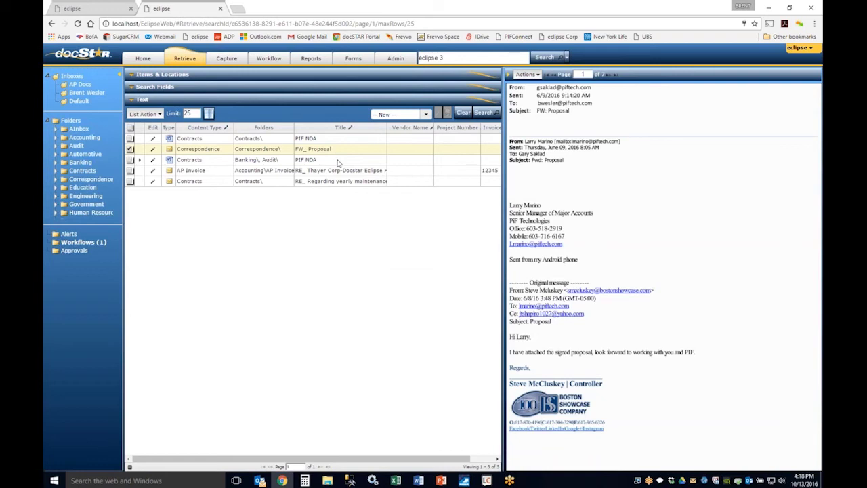
{"action": "double_click", "coordinate": [339, 161]}
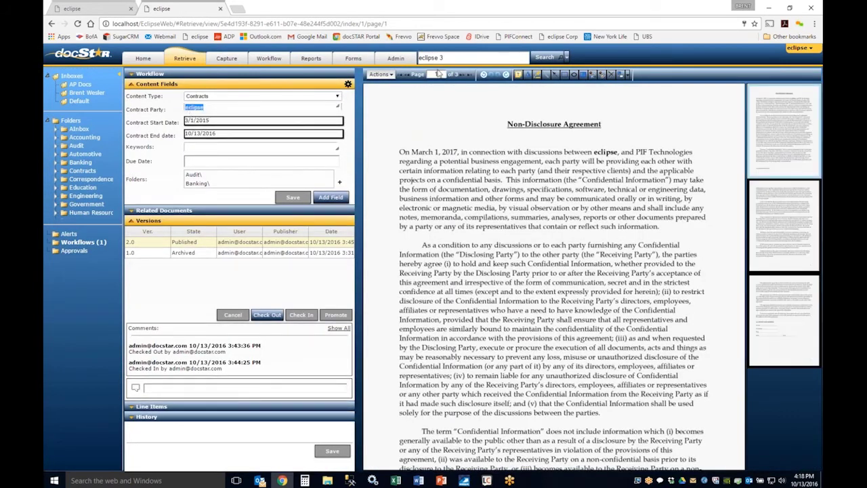
{"action": "left_click", "coordinate": [52, 23]}
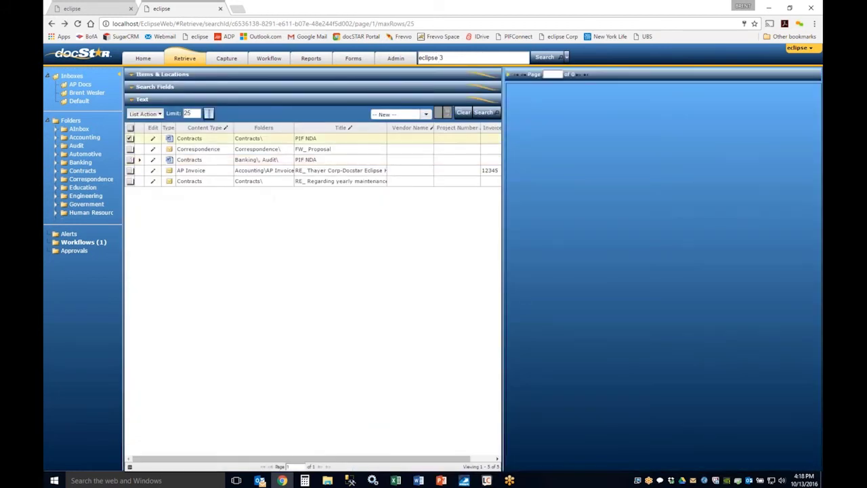
{"action": "left_click", "coordinate": [277, 148]}
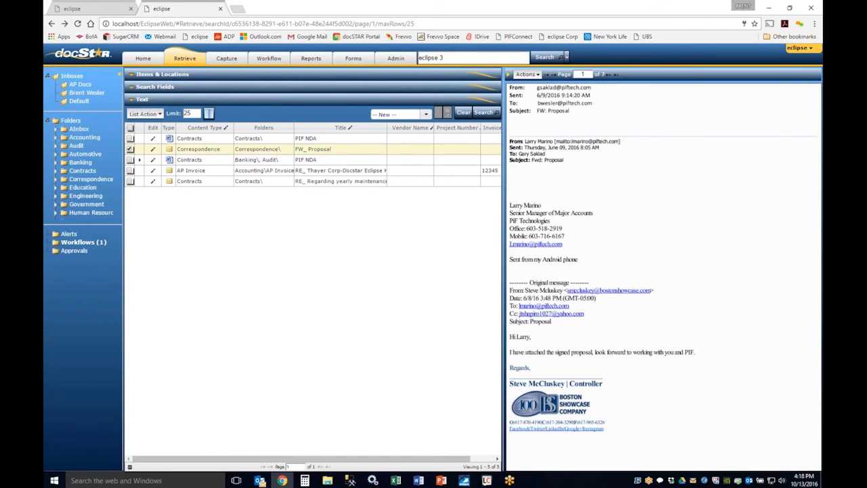
{"action": "left_click", "coordinate": [269, 138]}
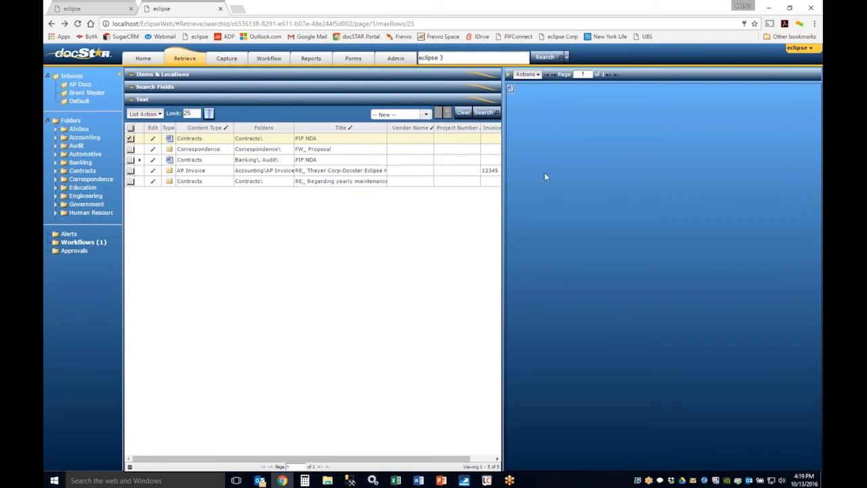
- Replace the search text with the quoted phrase "disclosing party" and run the search
{"action": "left_click_drag", "start_coordinate": [452, 57], "coordinate": [416, 57]}
{"action": "left_click", "coordinate": [442, 57]}
{"action": "left_click_drag", "start_coordinate": [442, 57], "coordinate": [417, 58]}
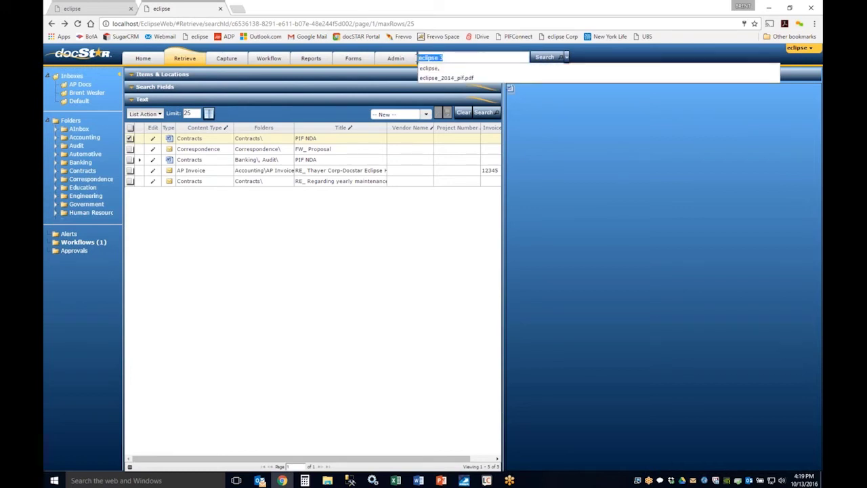
{"action": "key", "text": "BackSpace"}
{"action": "type", "text": "dis"}
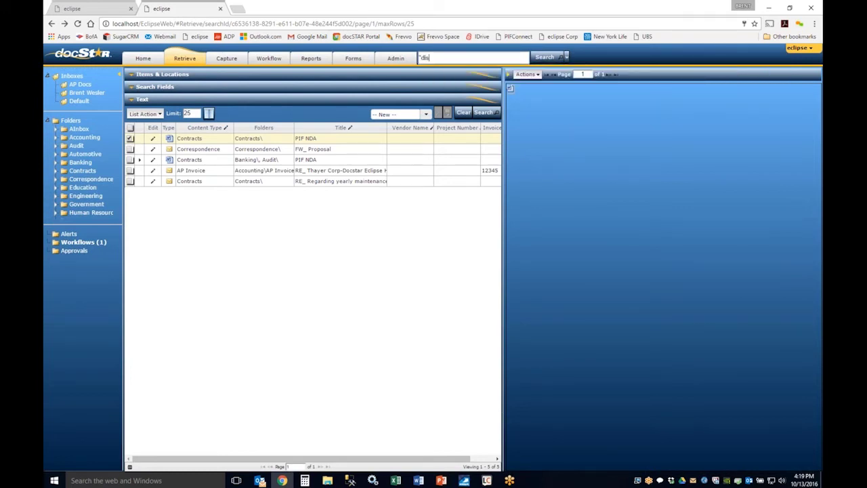
{"action": "type", "text": "closing party\""}
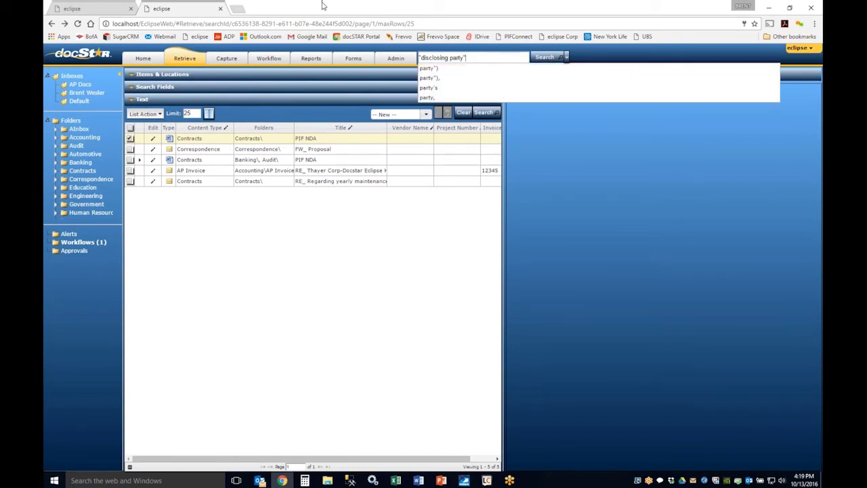
{"action": "left_click", "coordinate": [546, 61]}
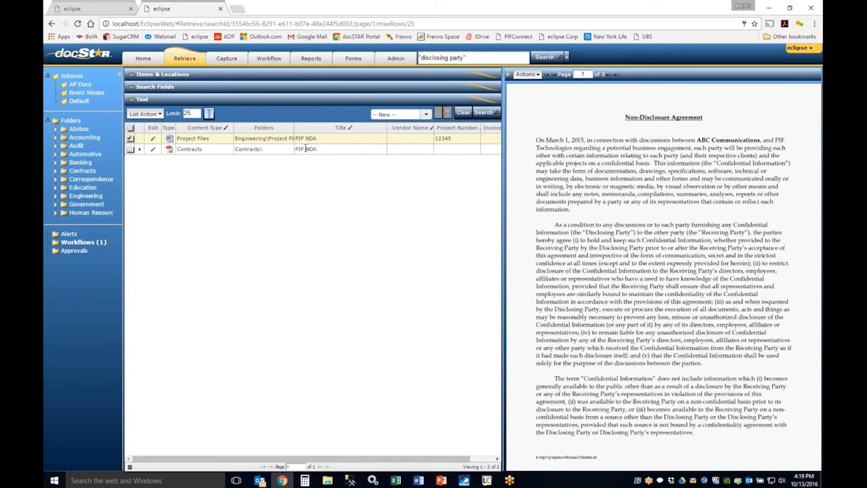
- Open the first PIF NDA document in the Contracts folder and collapse its version details
{"action": "left_click", "coordinate": [76, 172]}
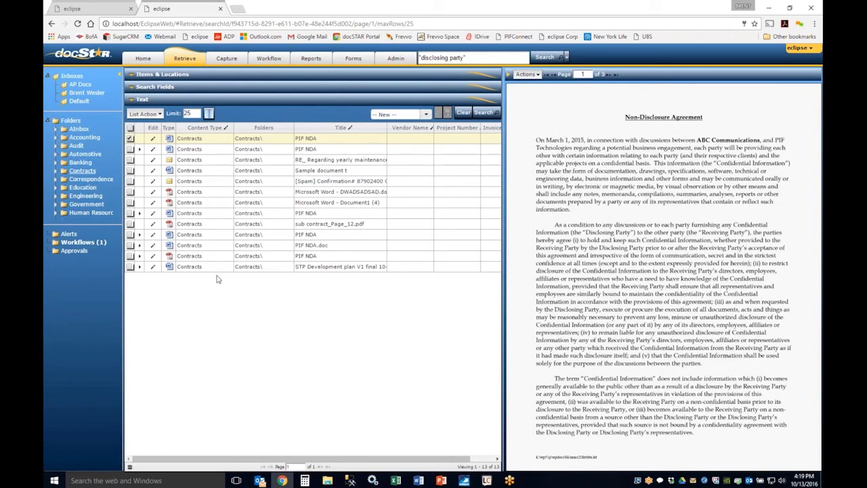
{"action": "double_click", "coordinate": [267, 140]}
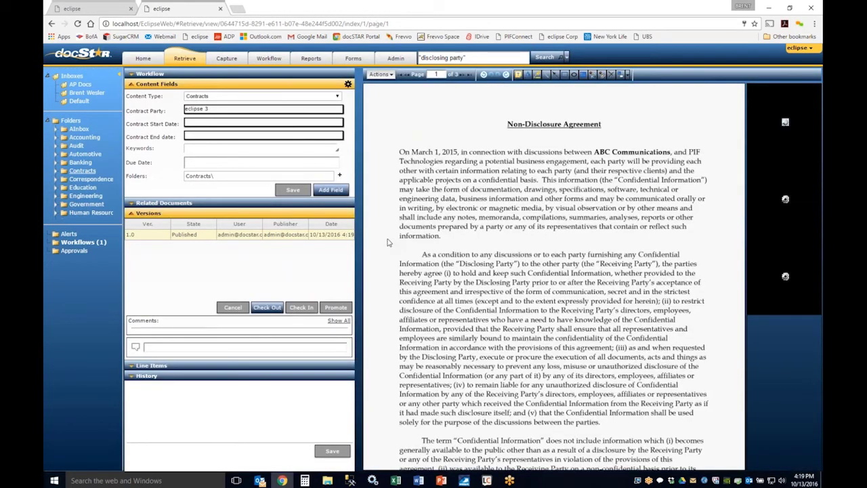
{"action": "left_click", "coordinate": [134, 214]}
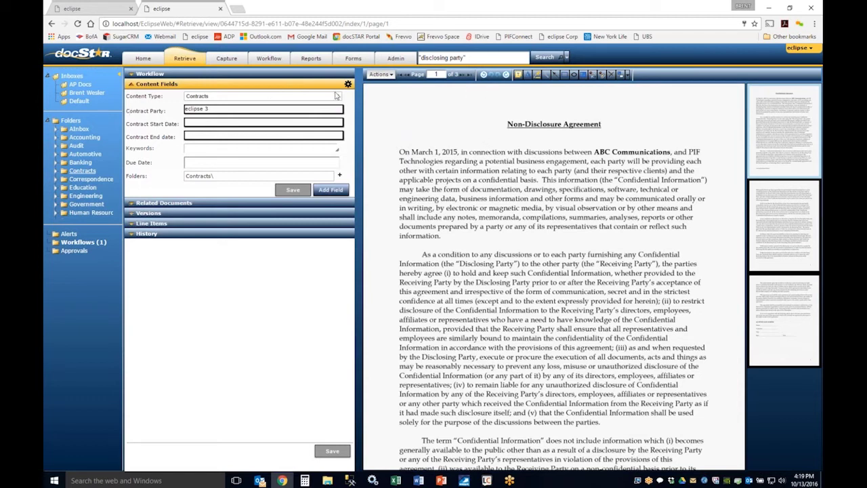
- Expand the document's workflow details and examine the workflow name, status and comment field
{"action": "left_click", "coordinate": [157, 75]}
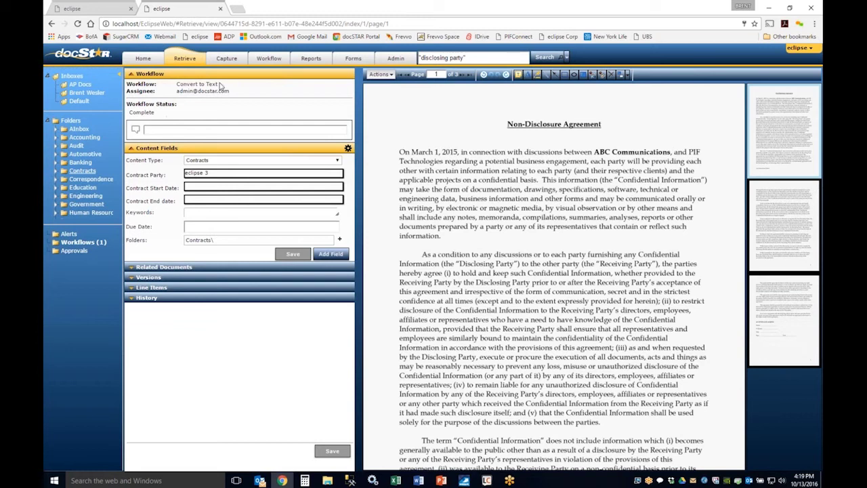
{"action": "left_click_drag", "start_coordinate": [220, 85], "coordinate": [179, 81]}
{"action": "left_click_drag", "start_coordinate": [157, 115], "coordinate": [129, 112]}
{"action": "left_click", "coordinate": [152, 130]}
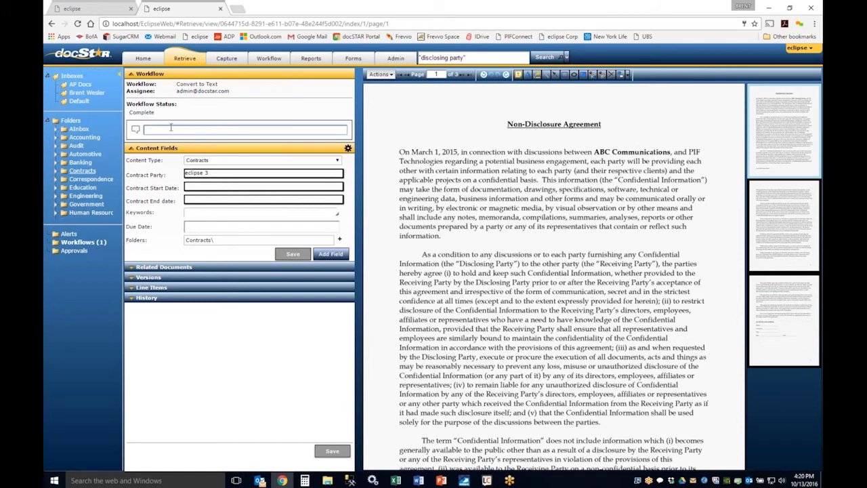
- Review the document's history by chat, system, all and approval entries, and collapse it again
{"action": "left_click", "coordinate": [141, 298]}
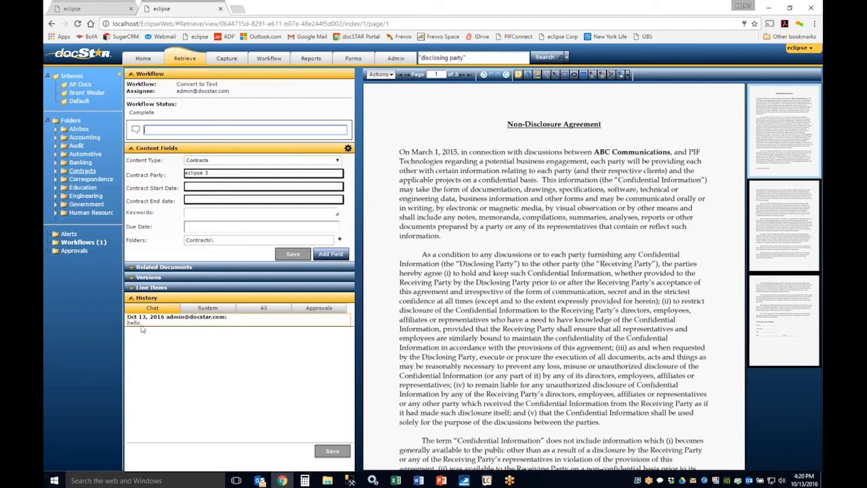
{"action": "left_click", "coordinate": [206, 311]}
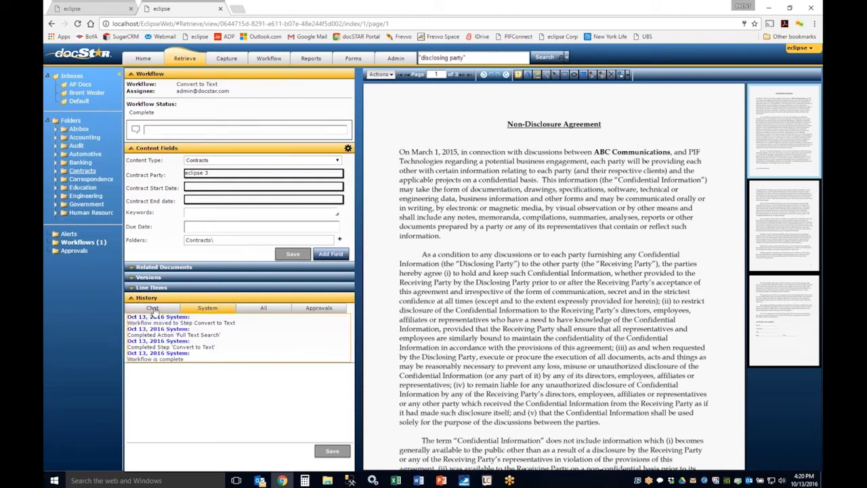
{"action": "left_click", "coordinate": [262, 309]}
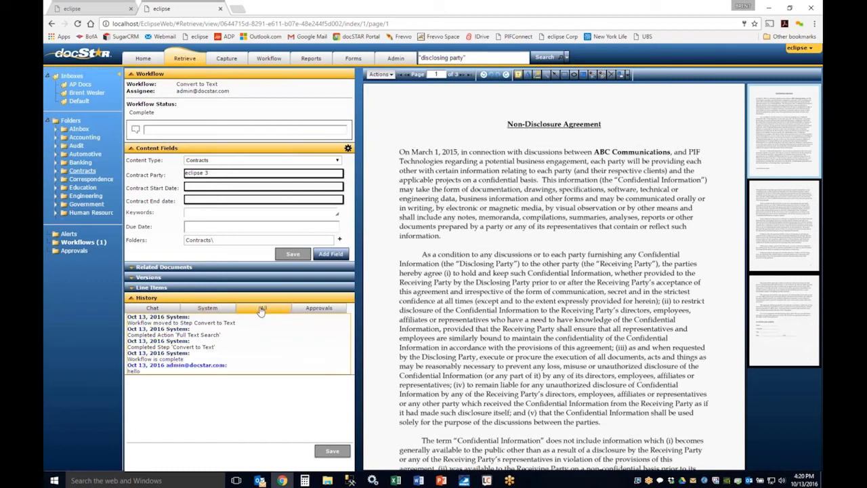
{"action": "left_click", "coordinate": [312, 310]}
{"action": "left_click", "coordinate": [154, 309]}
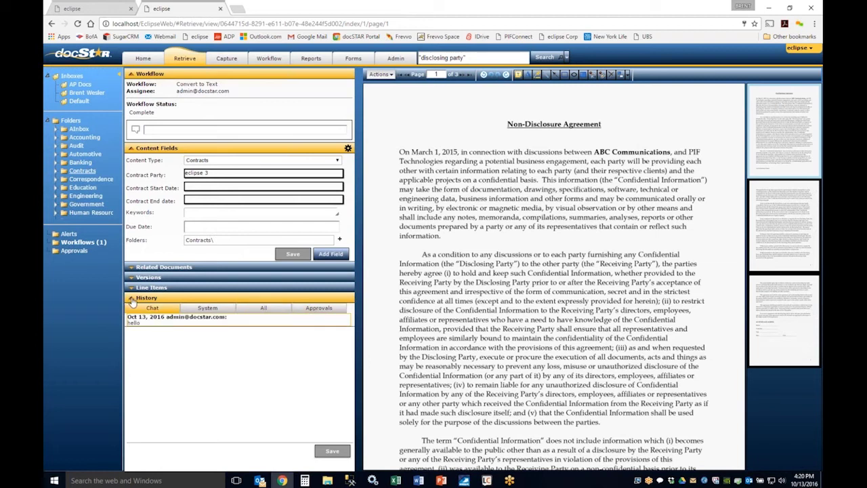
{"action": "left_click", "coordinate": [132, 299]}
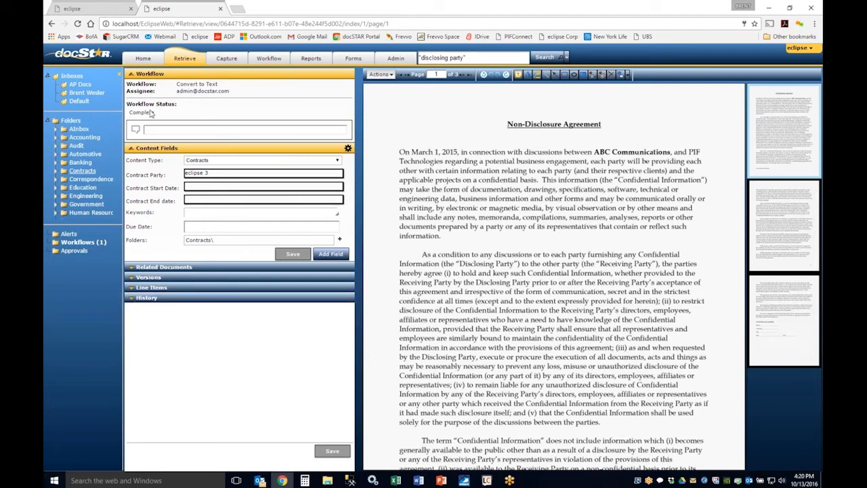
- Collapse the workflow details, show the related documents, and check the linked fields in the Contracts content type's settings
{"action": "left_click", "coordinate": [130, 77]}
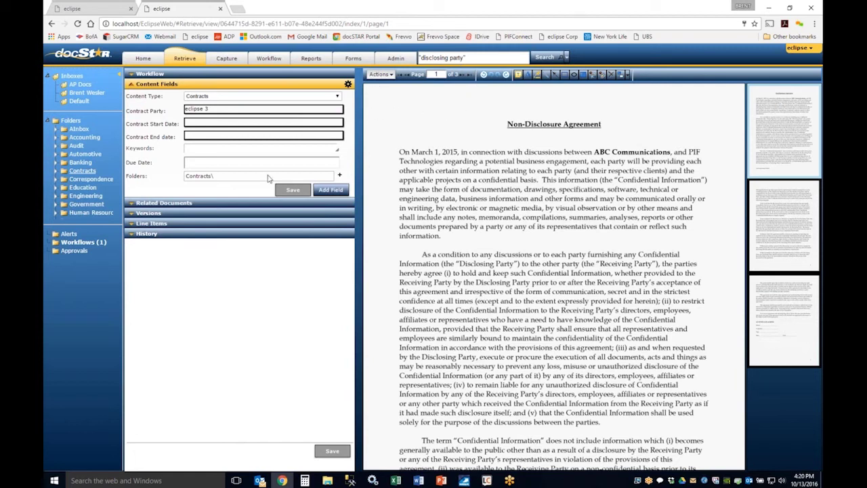
{"action": "left_click", "coordinate": [133, 204]}
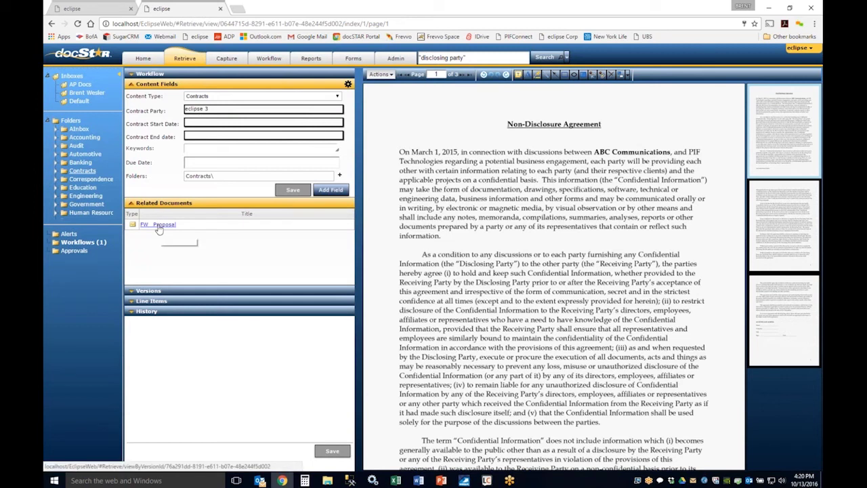
{"action": "left_click", "coordinate": [347, 85]}
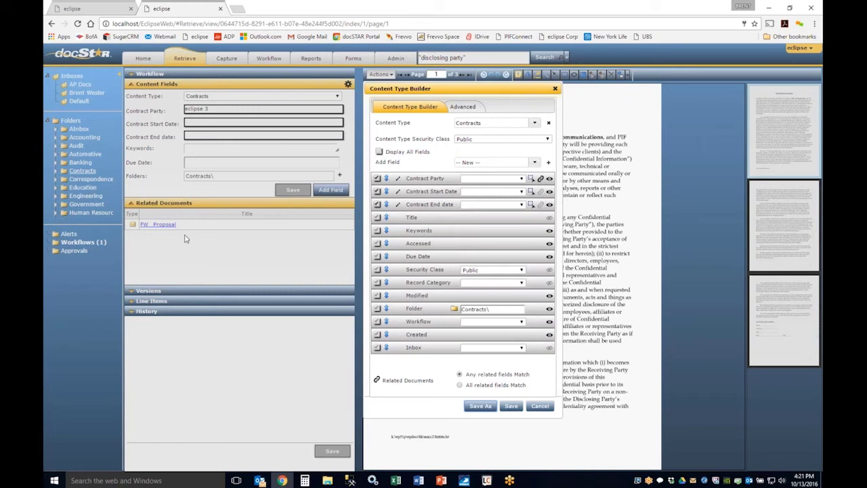
{"action": "left_click", "coordinate": [511, 406]}
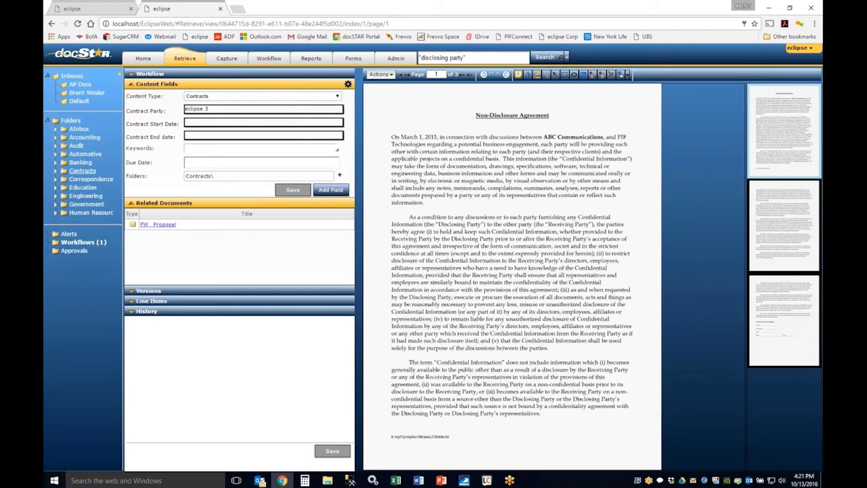
- Try the Checks content type on the document and switch back to Contracts
{"action": "left_click", "coordinate": [216, 98]}
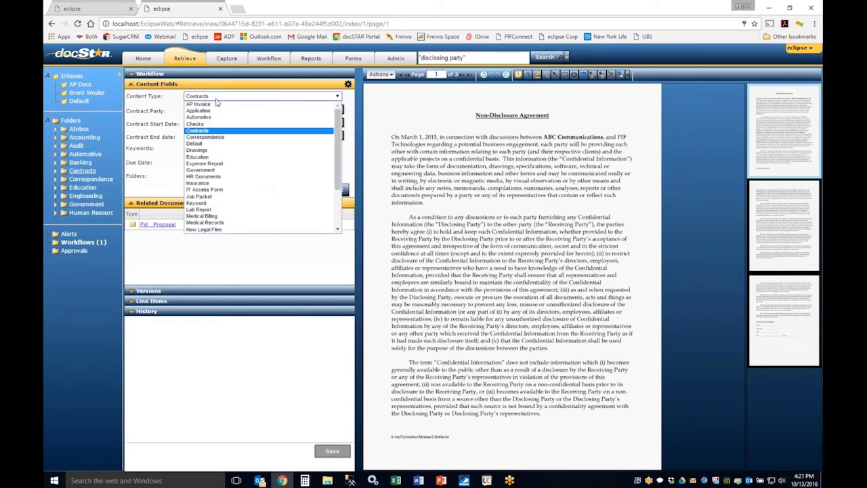
{"action": "left_click", "coordinate": [217, 126]}
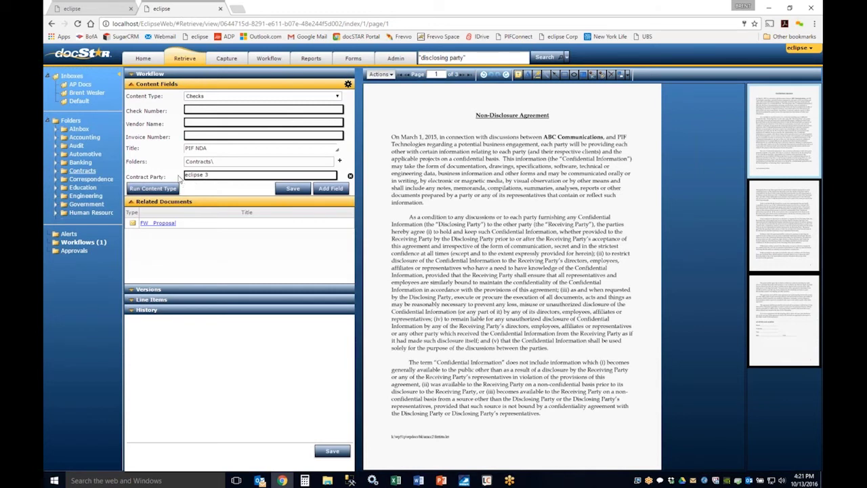
{"action": "left_click", "coordinate": [219, 96]}
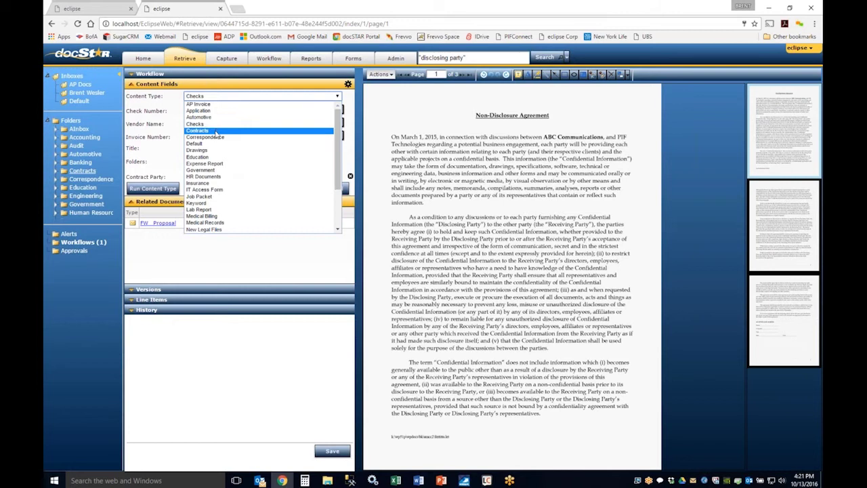
{"action": "left_click", "coordinate": [217, 131]}
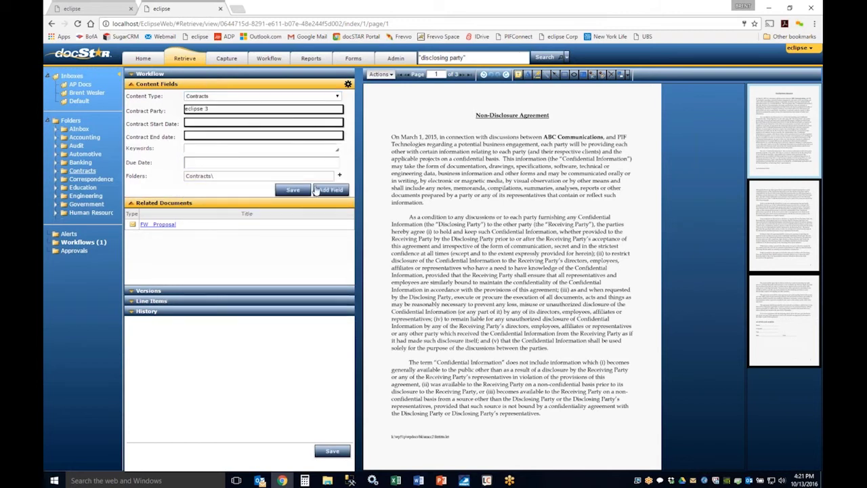
- Add a second Contract Party field with the value abc and save the document's content fields
{"action": "left_click", "coordinate": [340, 175]}
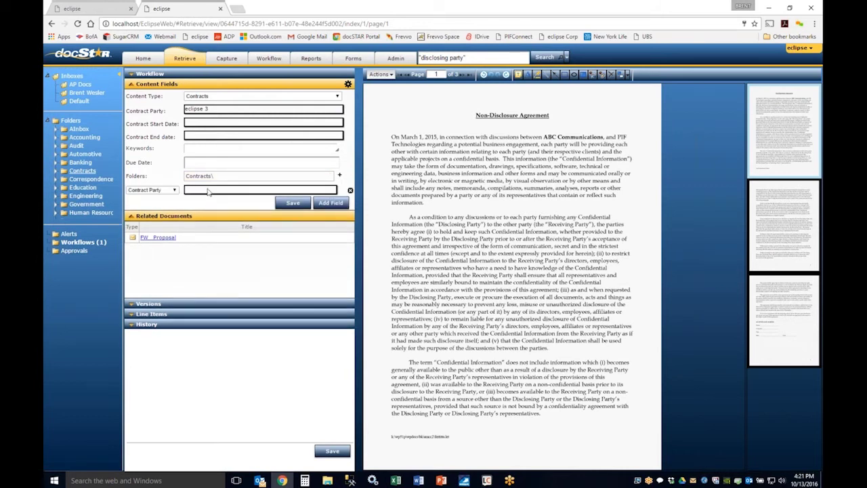
{"action": "type", "text": "a"}
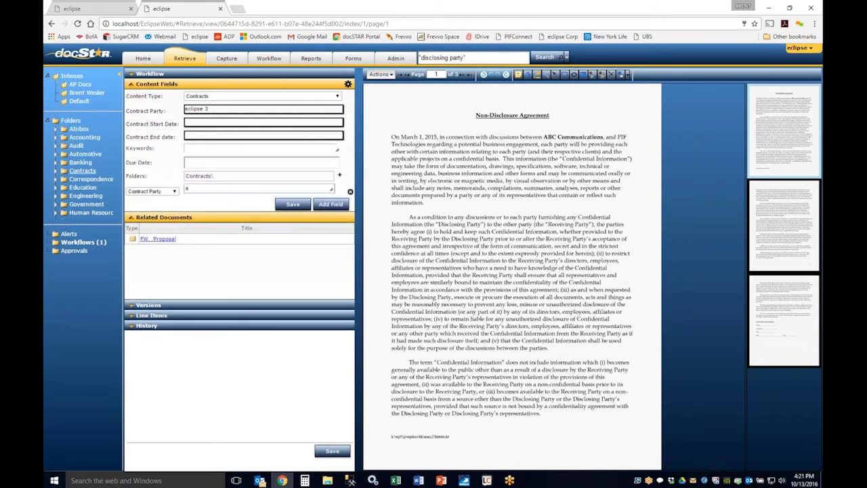
{"action": "type", "text": "bc"}
{"action": "left_click", "coordinate": [285, 208]}
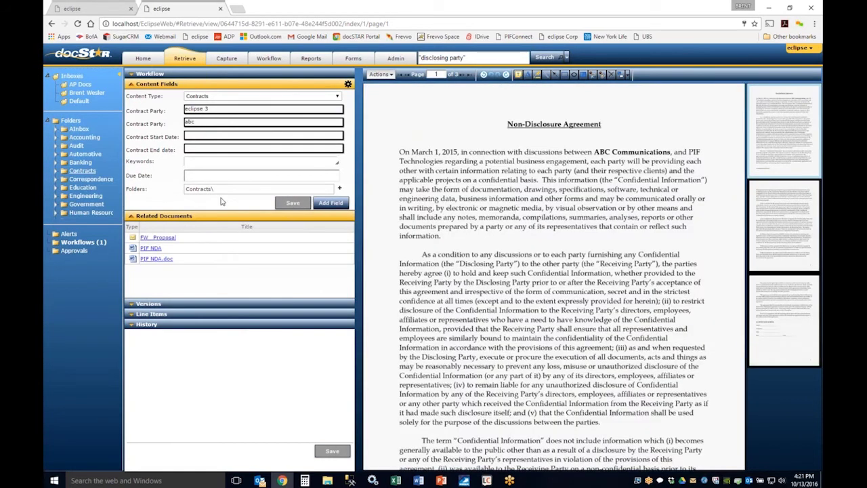
- Add the Audit folder to the document's folders alongside Contracts
{"action": "left_click", "coordinate": [341, 191]}
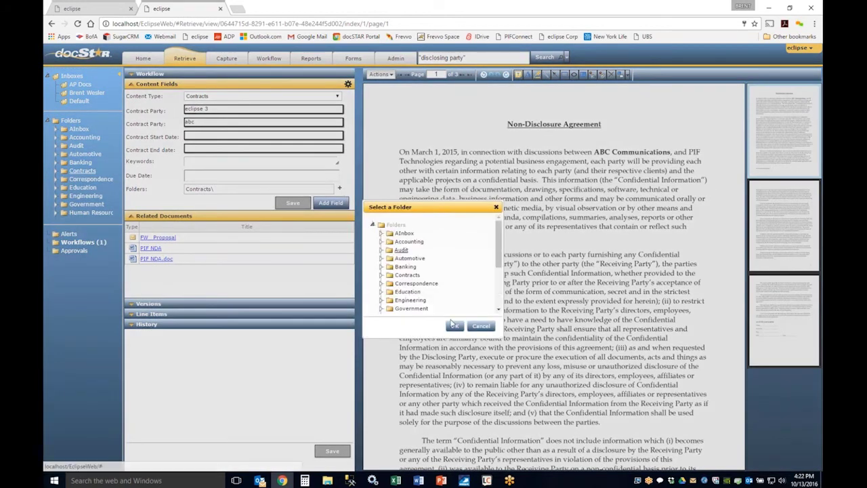
{"action": "left_click", "coordinate": [455, 326]}
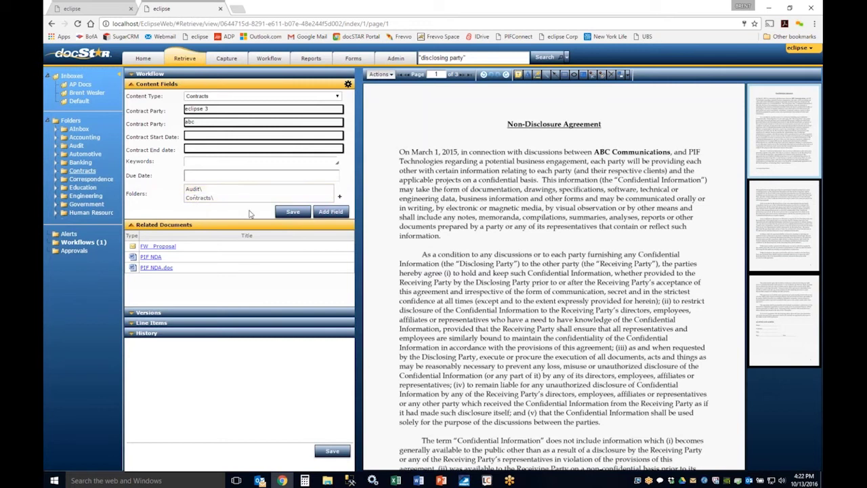
- Save the document's content fields with the Audit and Contracts folders assigned
{"action": "left_click", "coordinate": [295, 213]}
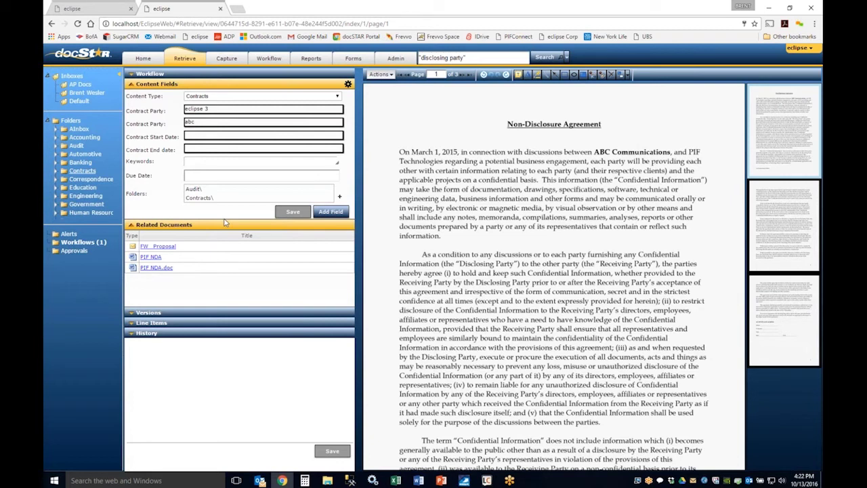
- Check the Reorder Pages options for page 1, cancel the dialog, and show the page commands available for page 2
{"action": "left_click", "coordinate": [778, 166]}
{"action": "right_click", "coordinate": [777, 167]}
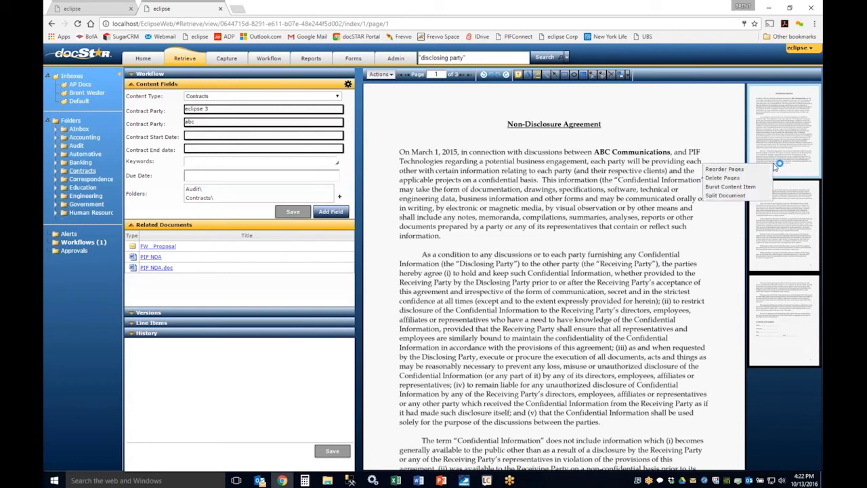
{"action": "left_click", "coordinate": [737, 170]}
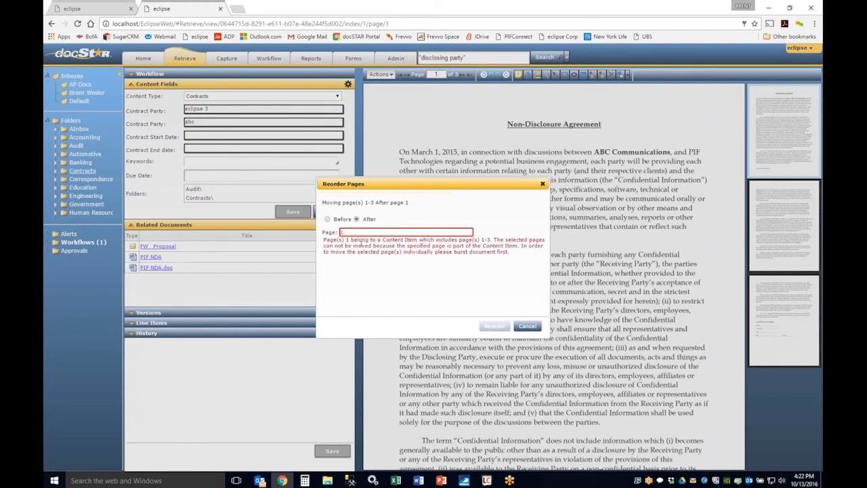
{"action": "left_click", "coordinate": [529, 328]}
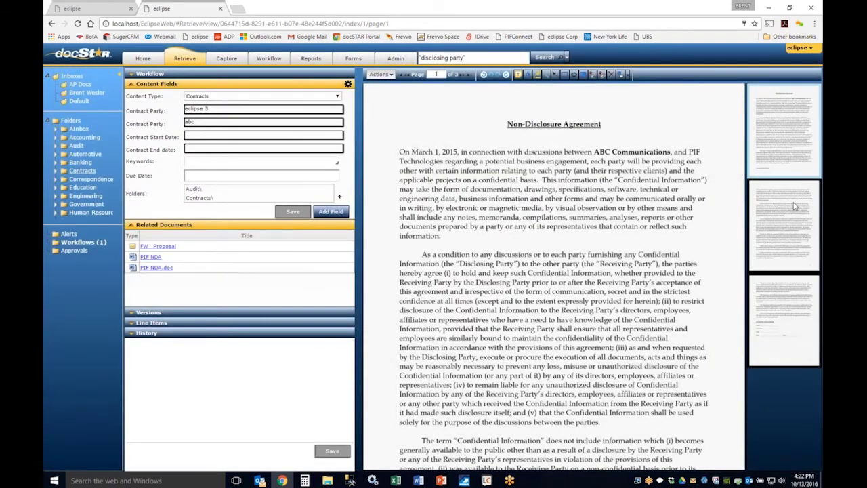
{"action": "right_click", "coordinate": [795, 207]}
{"action": "mouse_move", "coordinate": [759, 217]}
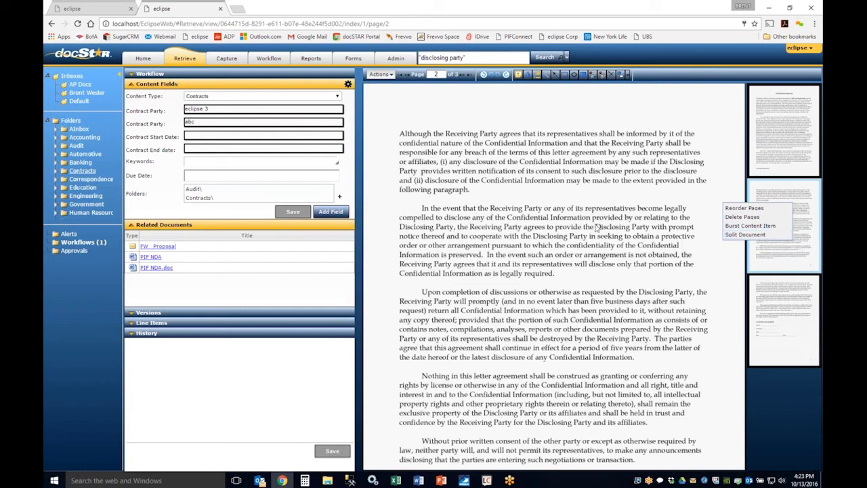
- Collapse the related documents, rerun the "disclosing party" search, and open the PIF NDA contract filed in Contracts and Audit
{"action": "left_click", "coordinate": [133, 227]}
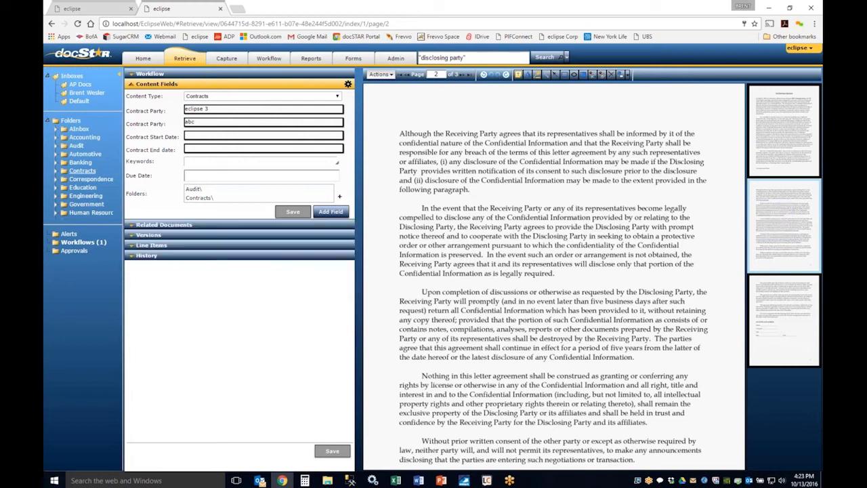
{"action": "left_click", "coordinate": [544, 58]}
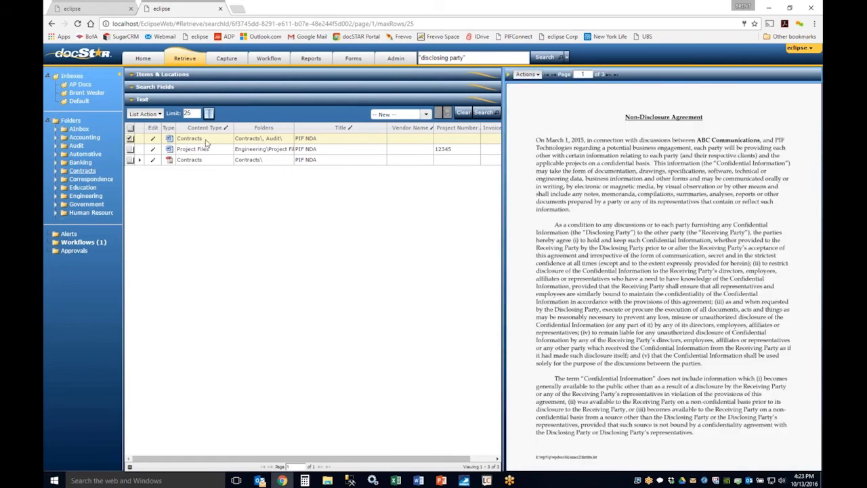
{"action": "double_click", "coordinate": [204, 138]}
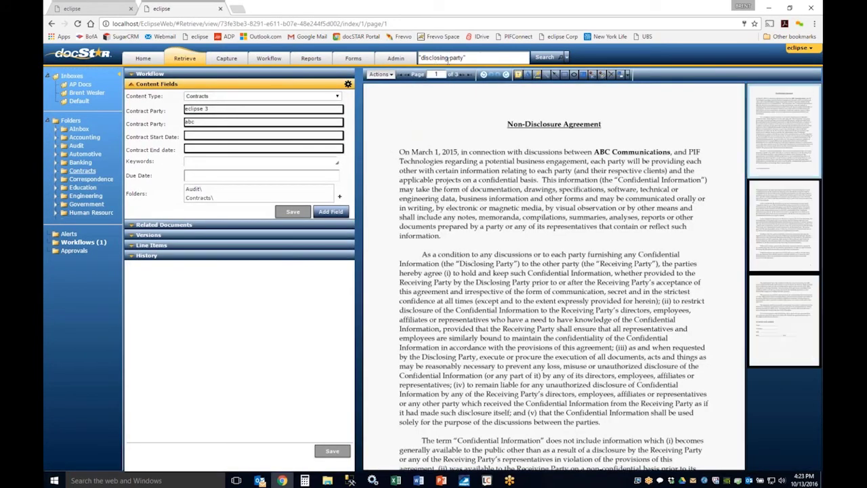
- Show the search hits in the document text, then close the hit navigation and the document text
{"action": "left_click", "coordinate": [389, 76]}
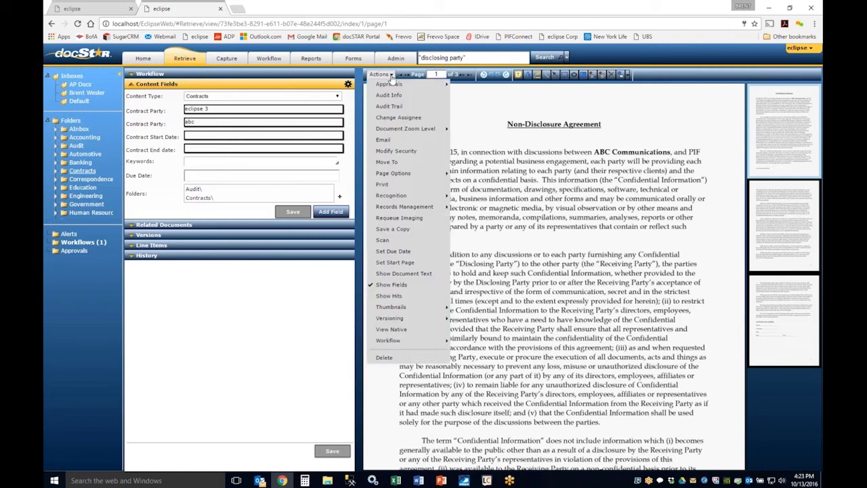
{"action": "left_click", "coordinate": [401, 297]}
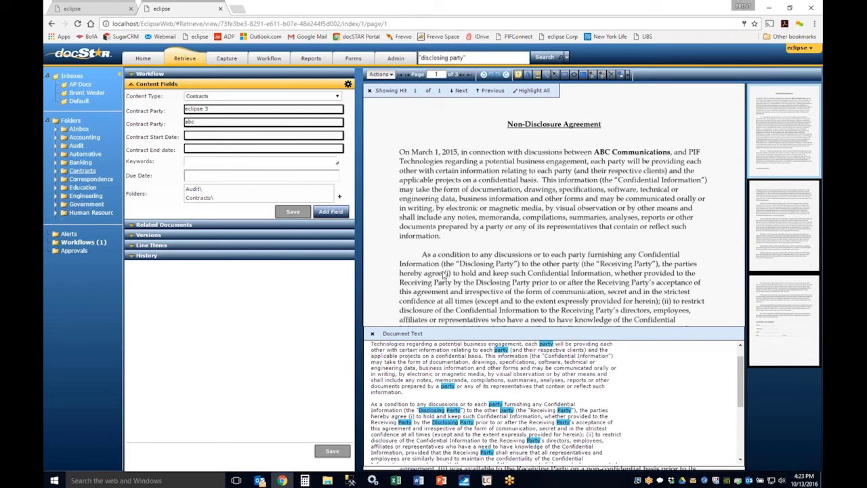
{"action": "left_click", "coordinate": [369, 90]}
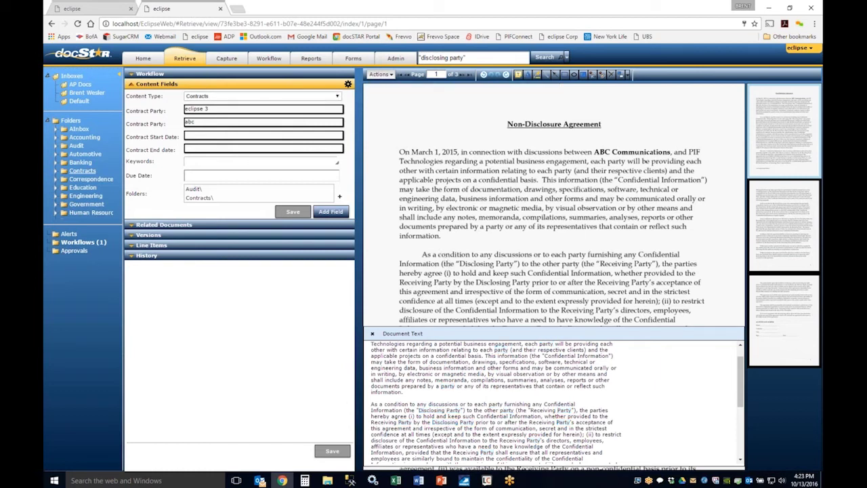
{"action": "left_click", "coordinate": [374, 334]}
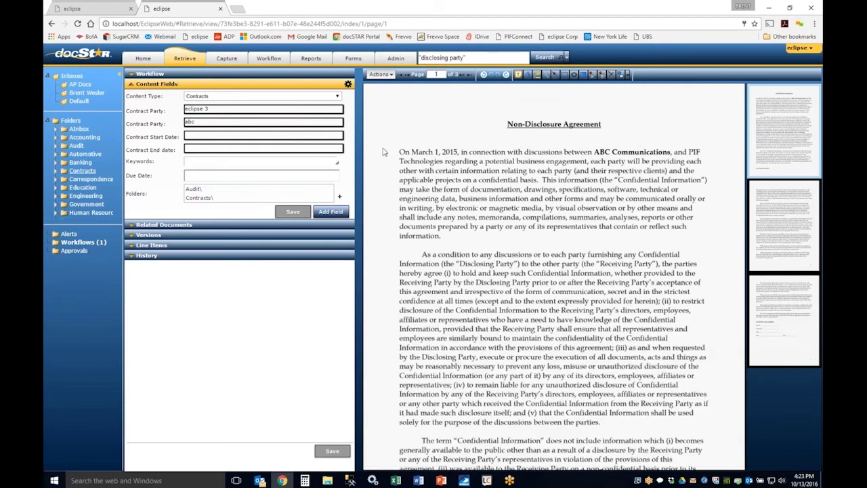
- Fill in an approval request for the contract, choosing the second user account as approver and enabling notification
{"action": "left_click", "coordinate": [391, 76]}
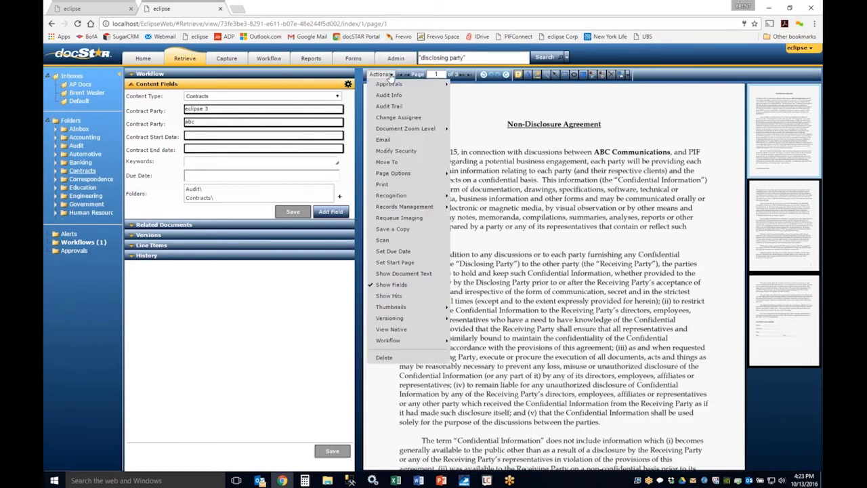
{"action": "mouse_move", "coordinate": [389, 86]}
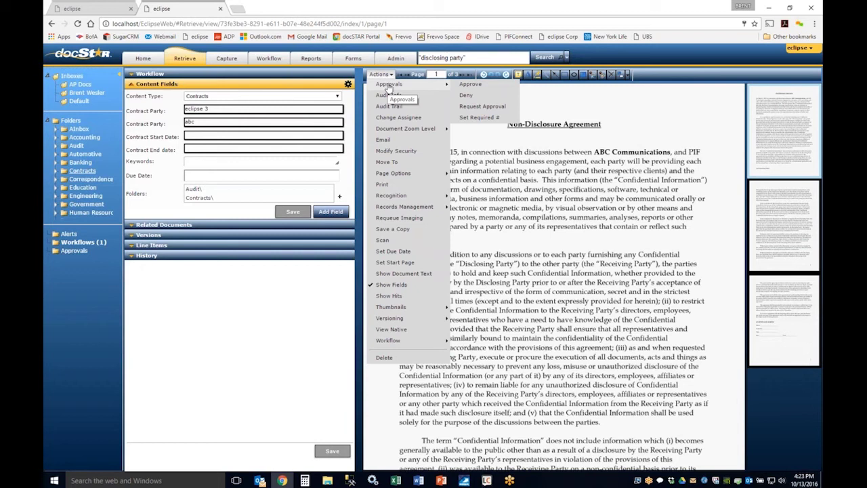
{"action": "left_click", "coordinate": [467, 112]}
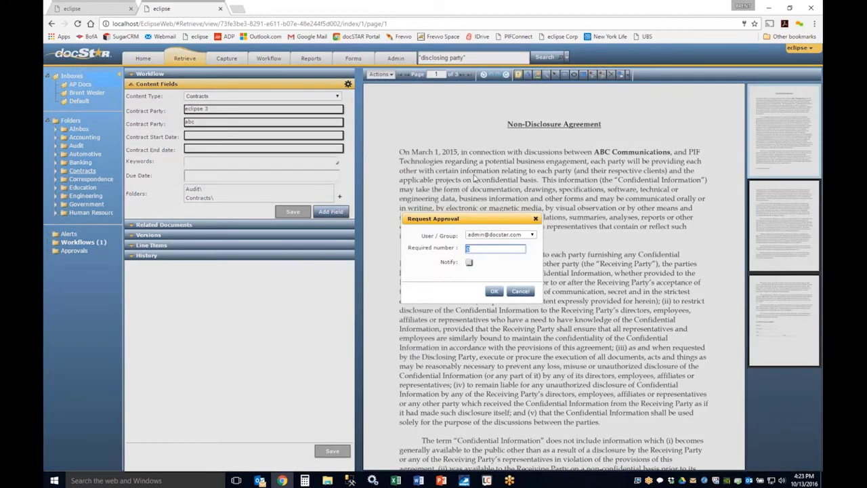
{"action": "left_click", "coordinate": [512, 234]}
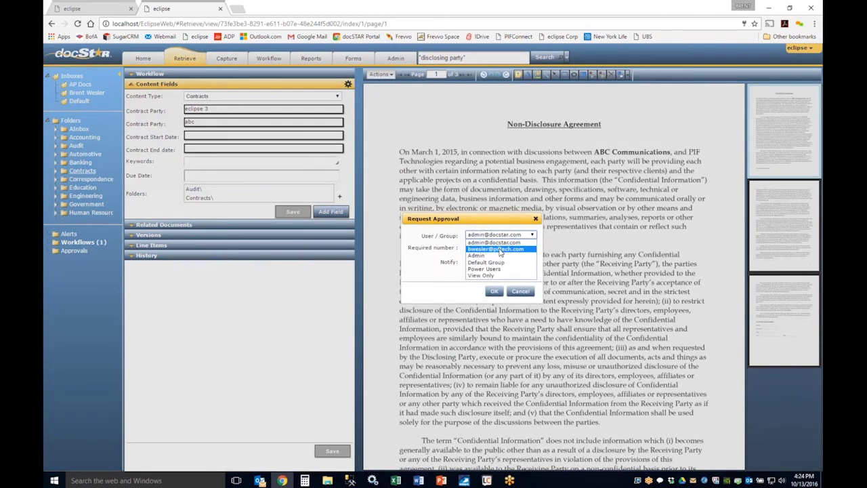
{"action": "left_click", "coordinate": [467, 248]}
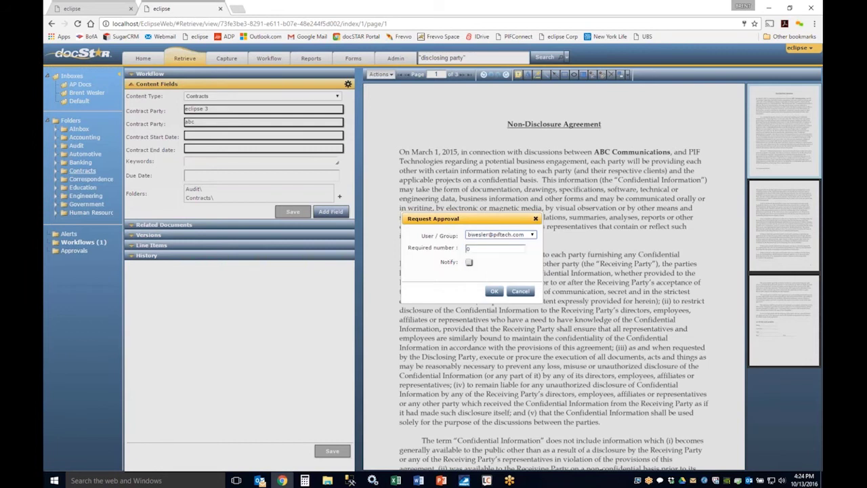
{"action": "left_click", "coordinate": [469, 262]}
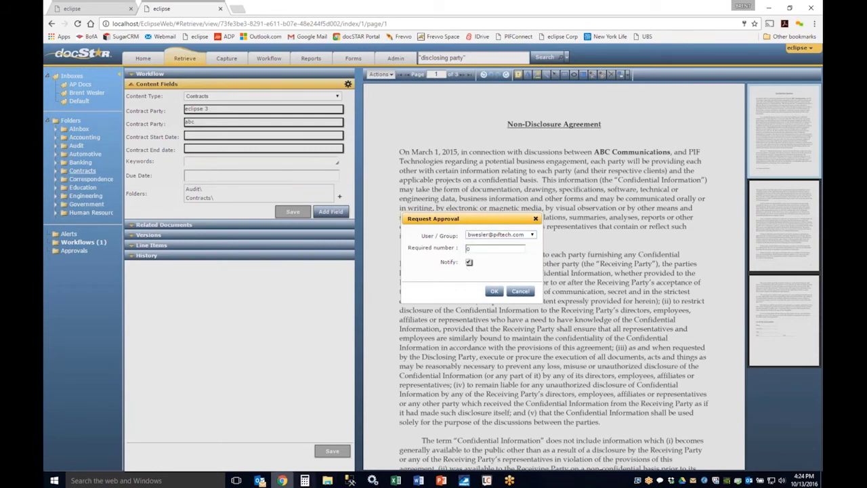
- Switch to Outlook and examine the overdue workflow notification e-mail and its link to the AP invoice document
{"action": "left_click", "coordinate": [260, 481]}
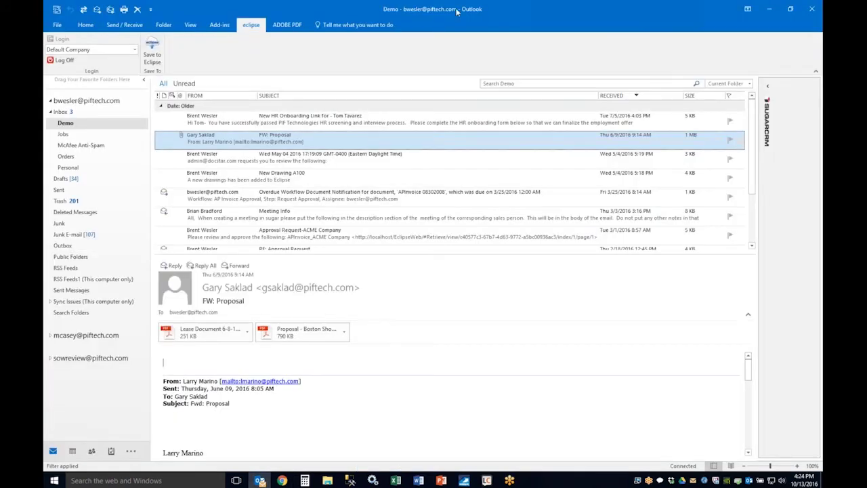
{"action": "key", "text": "super+Down"}
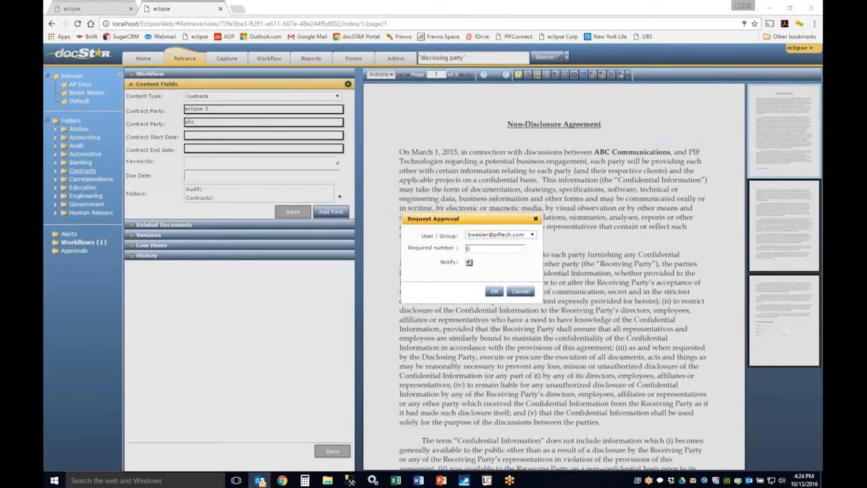
{"action": "left_click", "coordinate": [260, 481]}
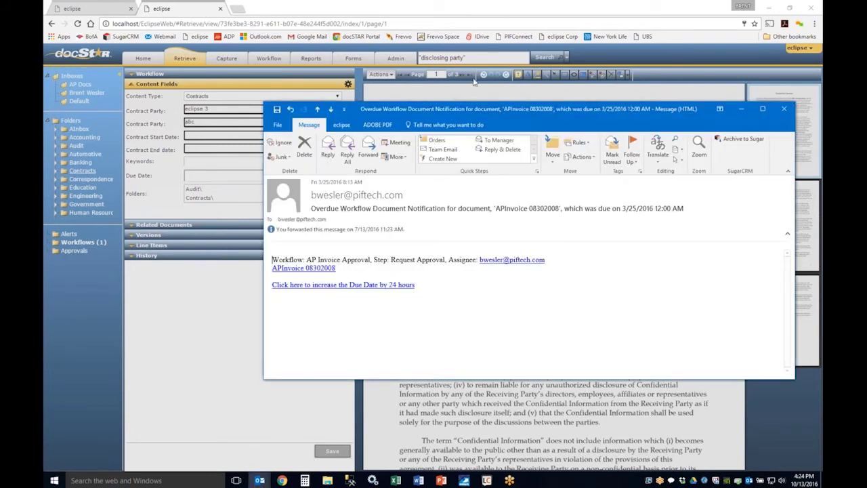
{"action": "left_click_drag", "start_coordinate": [457, 117], "coordinate": [394, 89]}
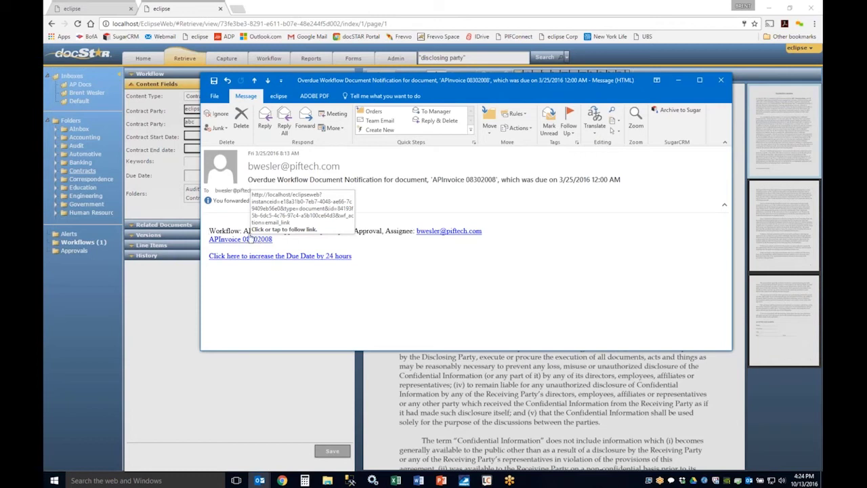
{"action": "left_click", "coordinate": [257, 239]}
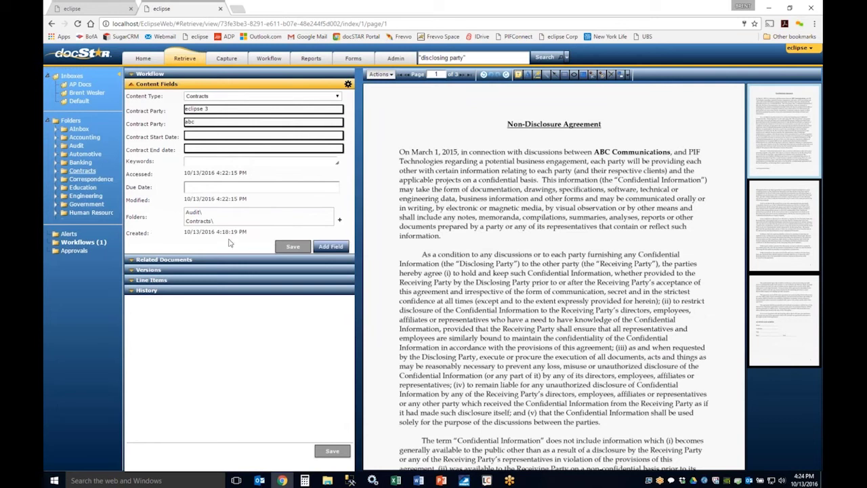
- Hide the audit info dates from the document's content fields
{"action": "left_click", "coordinate": [386, 75]}
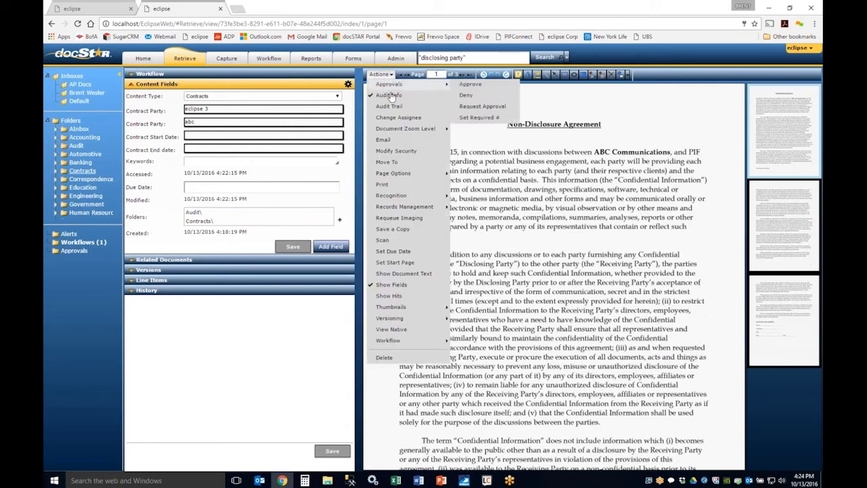
{"action": "left_click", "coordinate": [389, 95]}
- Open the document's audit trail, sort by Description, widen that column, review the entries, and close the trail
{"action": "left_click", "coordinate": [381, 75]}
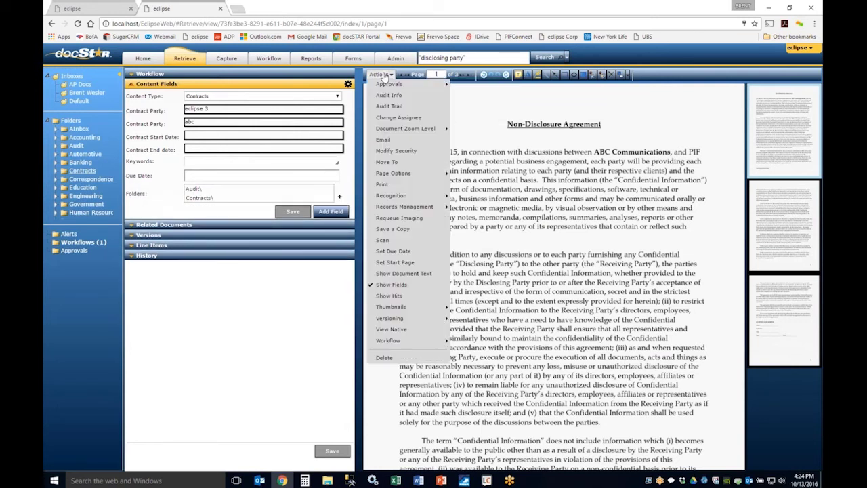
{"action": "left_click", "coordinate": [389, 105]}
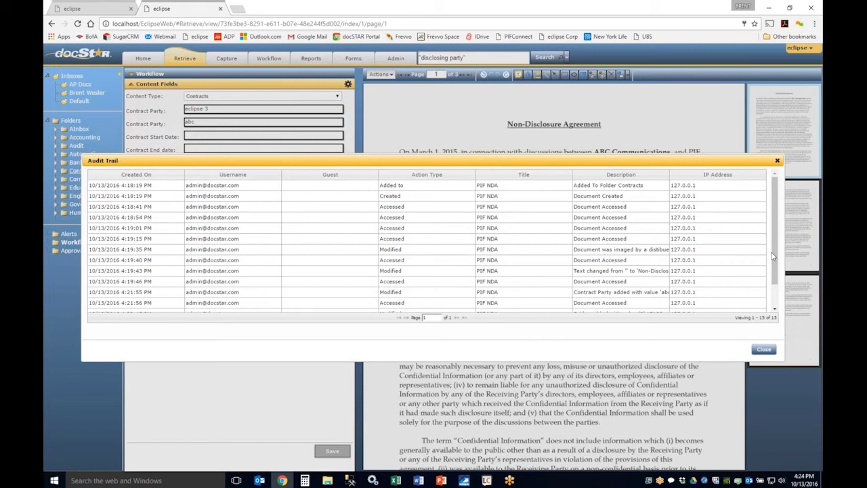
{"action": "left_click_drag", "start_coordinate": [773, 258], "coordinate": [772, 285]}
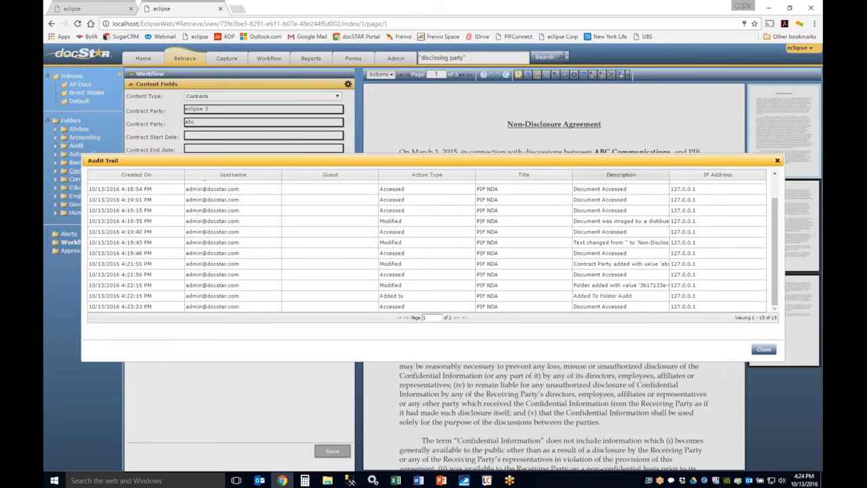
{"action": "left_click", "coordinate": [667, 174]}
{"action": "left_click_drag", "start_coordinate": [671, 174], "coordinate": [738, 174]}
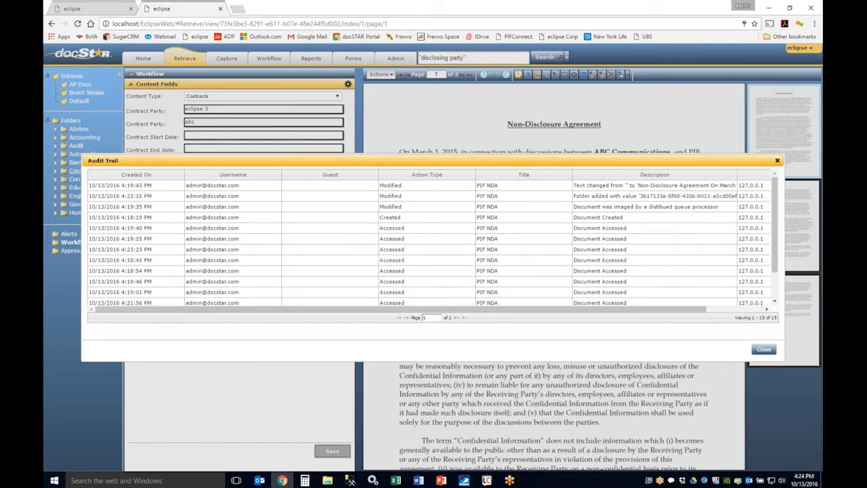
{"action": "scroll", "coordinate": [658, 239], "scroll_direction": "down", "scroll_amount": 2}
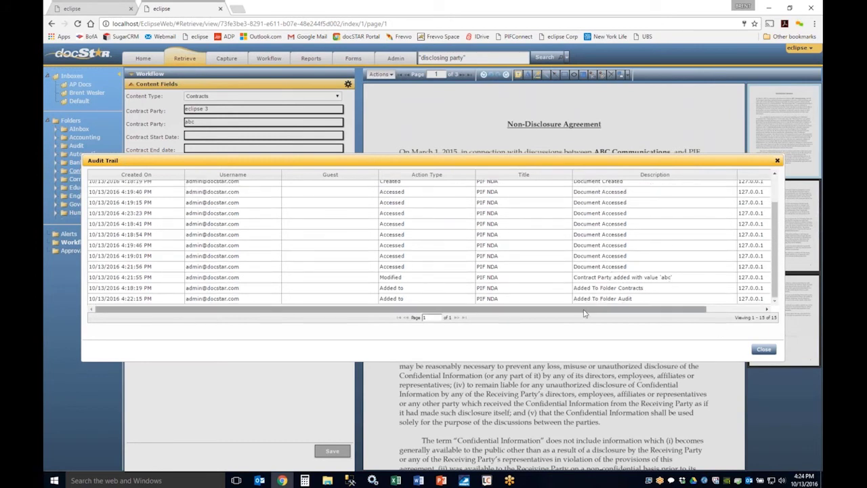
{"action": "left_click", "coordinate": [763, 349]}
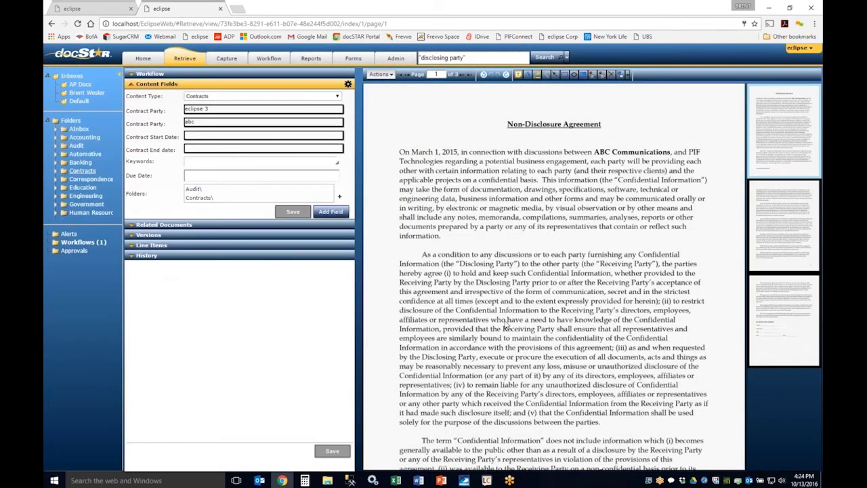
- Check the available document actions and the zoom levels offered directly on the page
{"action": "left_click", "coordinate": [386, 75]}
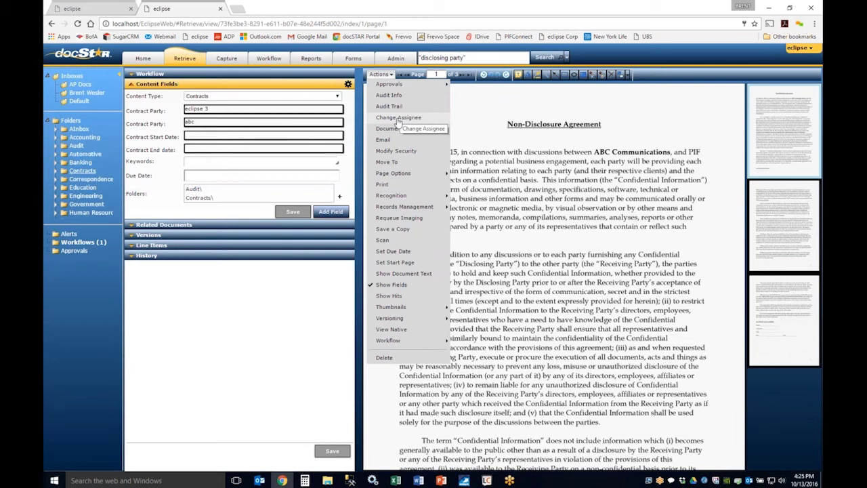
{"action": "mouse_move", "coordinate": [398, 130]}
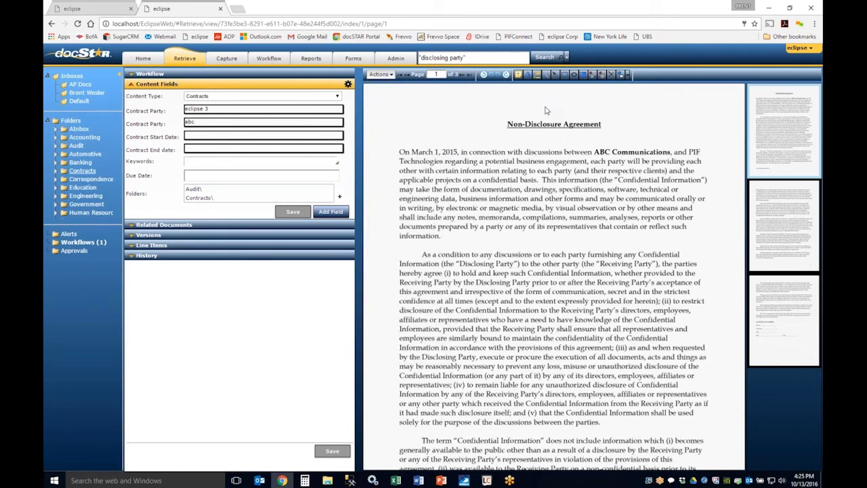
{"action": "right_click", "coordinate": [516, 110]}
{"action": "mouse_move", "coordinate": [520, 121]}
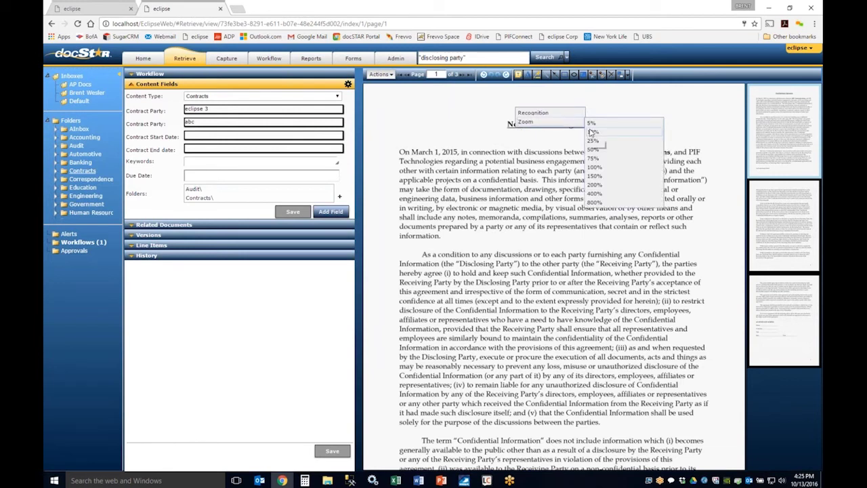
- Start an e-mail of the document and check the recipient suggestions
{"action": "left_click", "coordinate": [380, 75]}
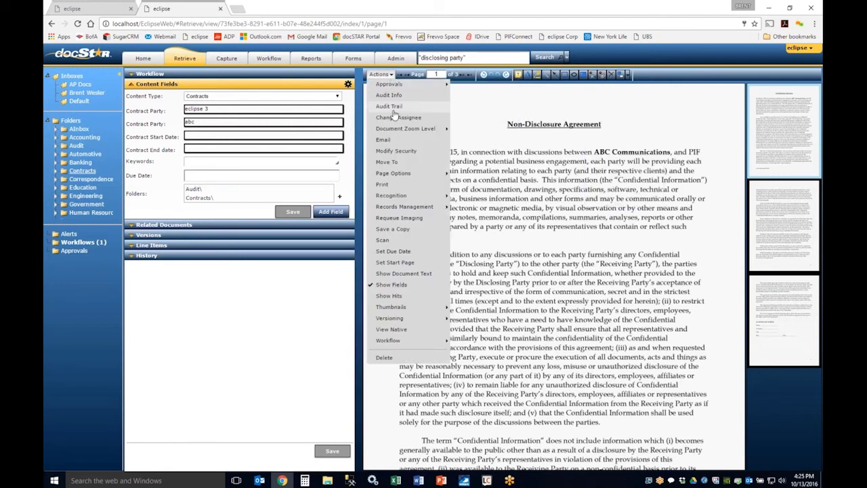
{"action": "left_click", "coordinate": [396, 139]}
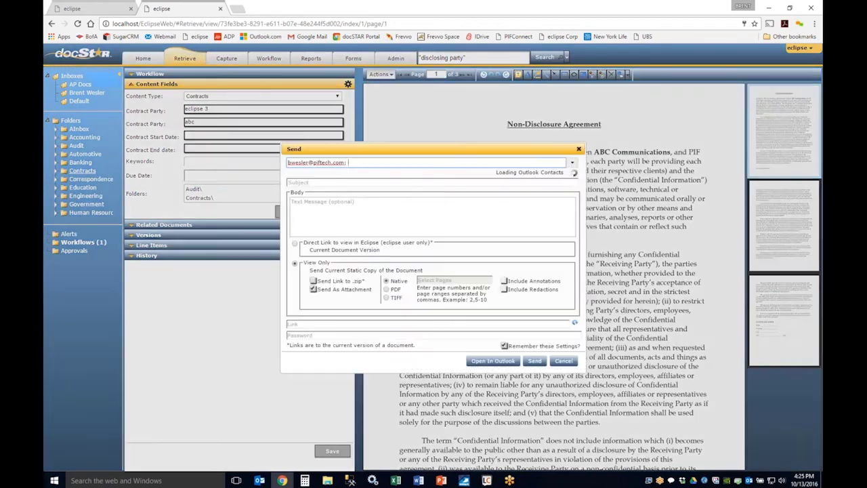
{"action": "left_click_drag", "start_coordinate": [454, 150], "coordinate": [548, 100]}
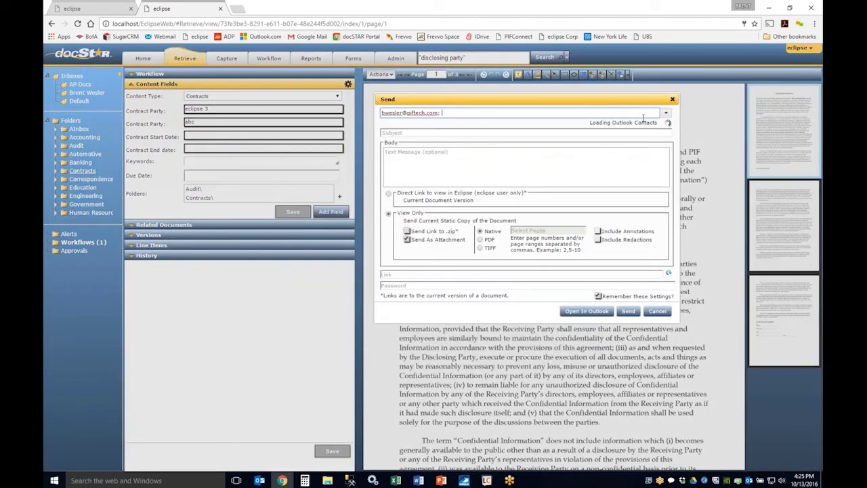
{"action": "left_click", "coordinate": [667, 114]}
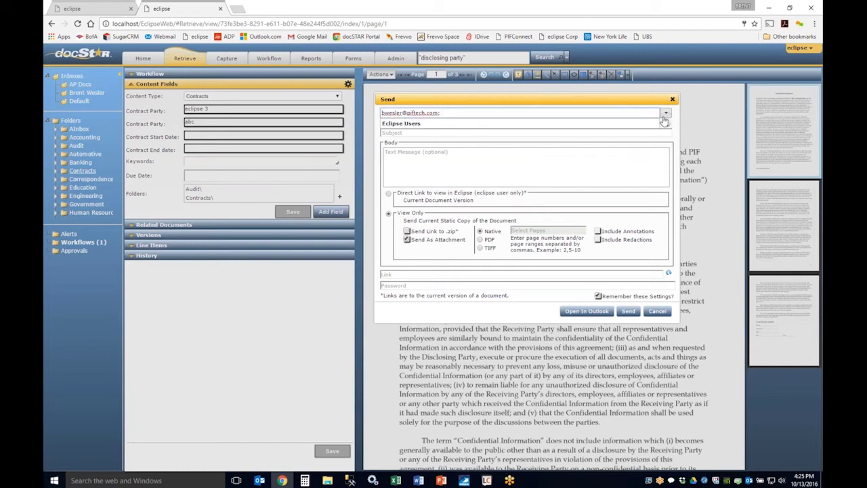
{"action": "key", "text": "Tab"}
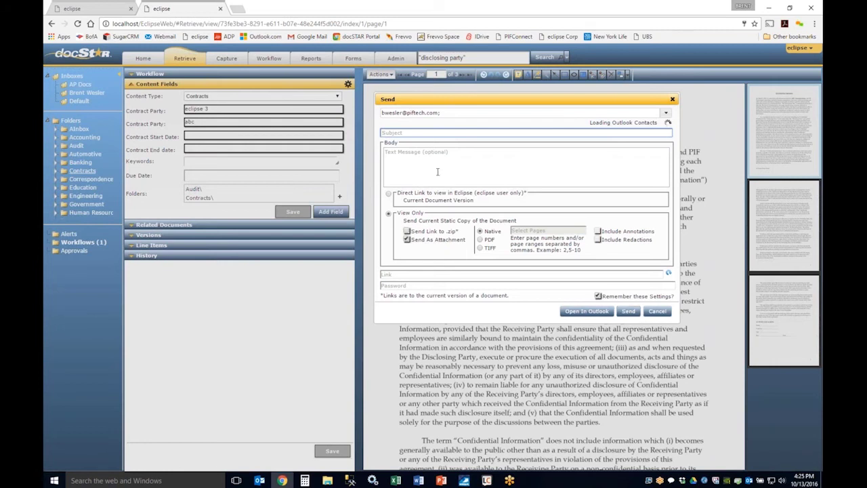
- Try the direct eclipse link, then a view-only PDF sent as attachment and .zip link, testing the annotation and redaction options
{"action": "left_click", "coordinate": [389, 195]}
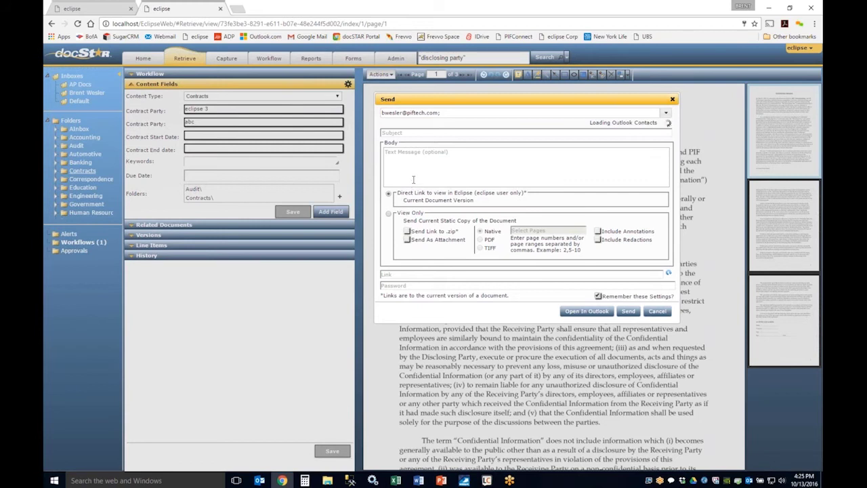
{"action": "left_click", "coordinate": [389, 214]}
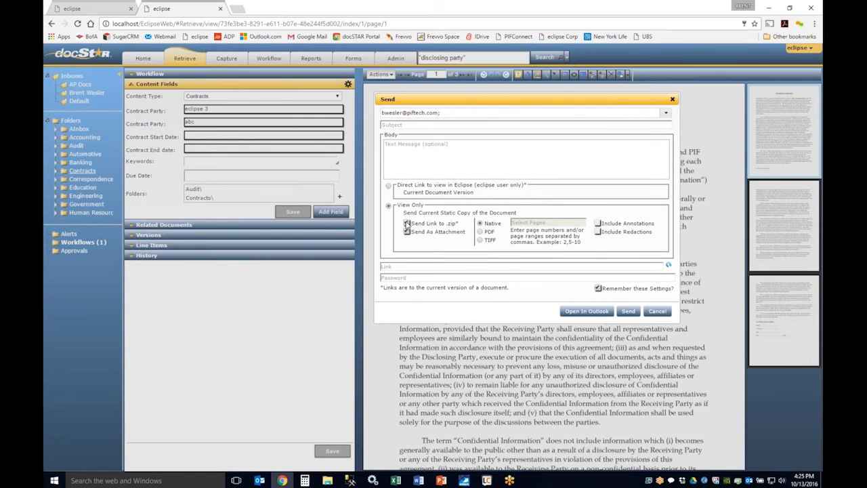
{"action": "left_click", "coordinate": [407, 223]}
{"action": "left_click", "coordinate": [481, 232]}
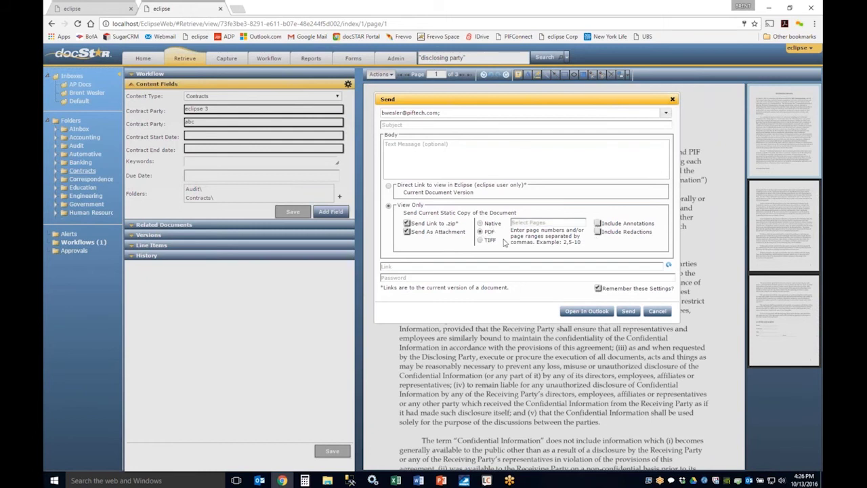
{"action": "left_click", "coordinate": [598, 224]}
{"action": "left_click", "coordinate": [599, 232]}
{"action": "left_click", "coordinate": [598, 224]}
{"action": "left_click", "coordinate": [598, 231]}
- Generate a link for the e-mailed document, check the link's password field, and cancel the e-mail
{"action": "left_click", "coordinate": [669, 268]}
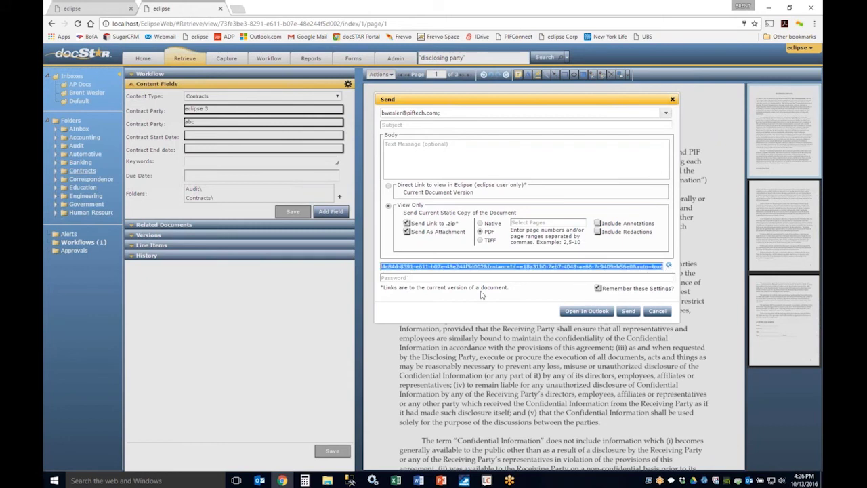
{"action": "left_click", "coordinate": [396, 271]}
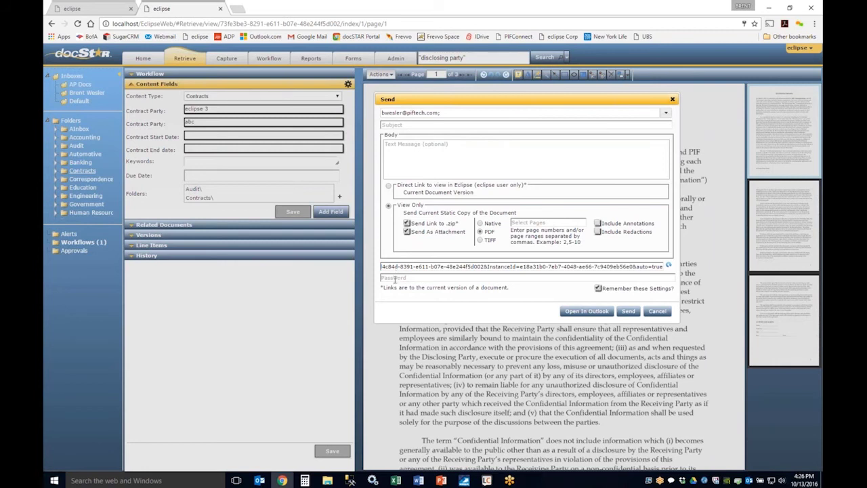
{"action": "left_click", "coordinate": [395, 278]}
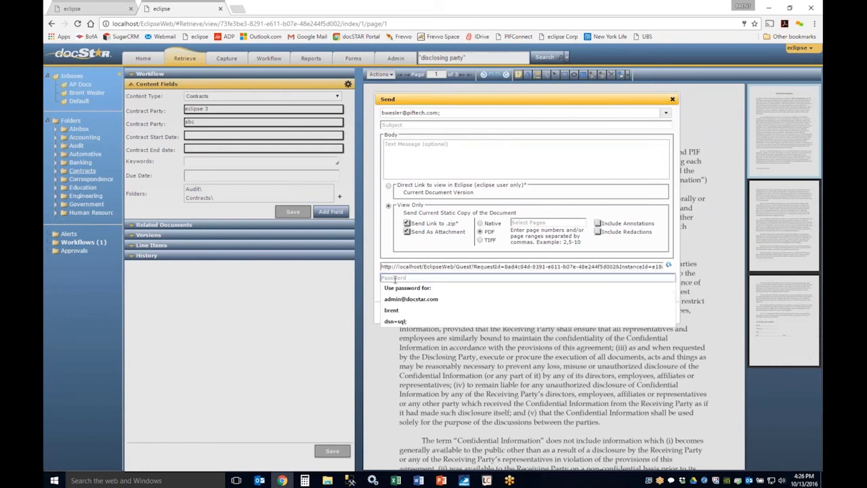
{"action": "left_click", "coordinate": [535, 260]}
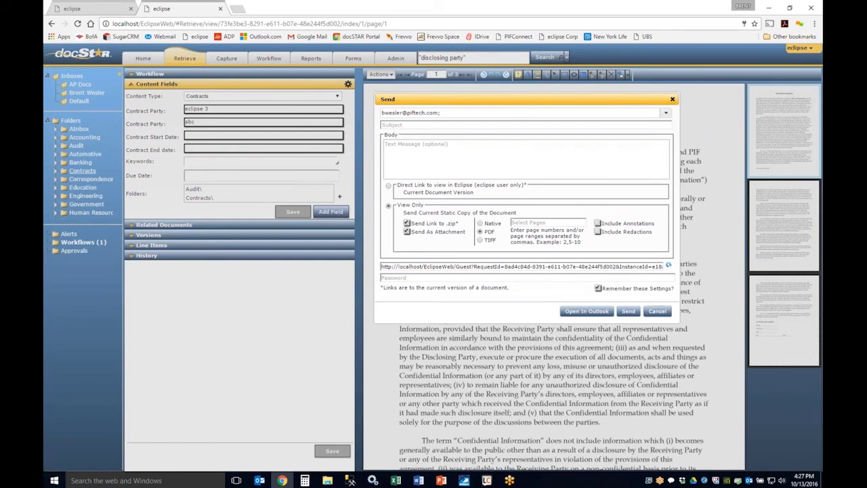
{"action": "left_click", "coordinate": [657, 311]}
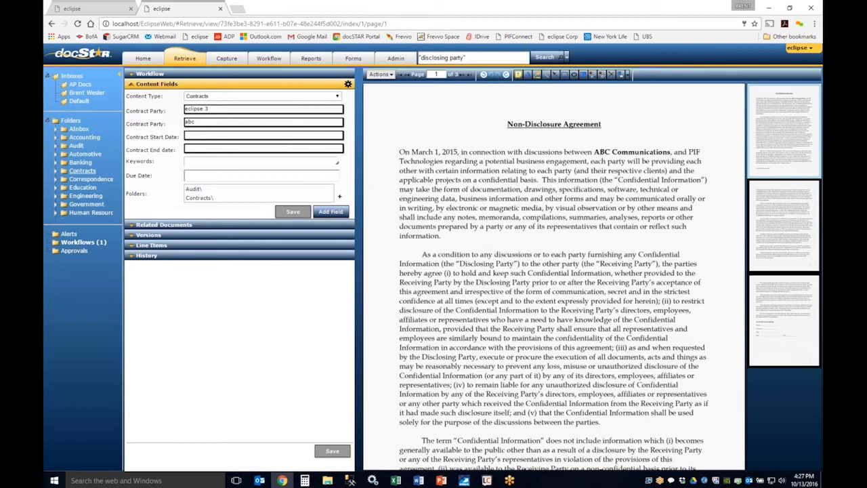
- Try adding another ad-hoc user with Full permission in the document's security settings, and close them without saving
{"action": "left_click", "coordinate": [380, 74]}
{"action": "mouse_move", "coordinate": [390, 87]}
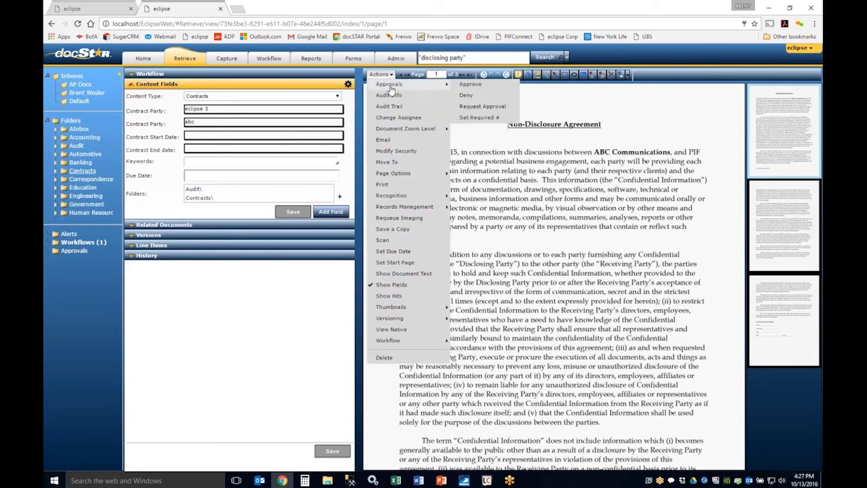
{"action": "left_click", "coordinate": [402, 158]}
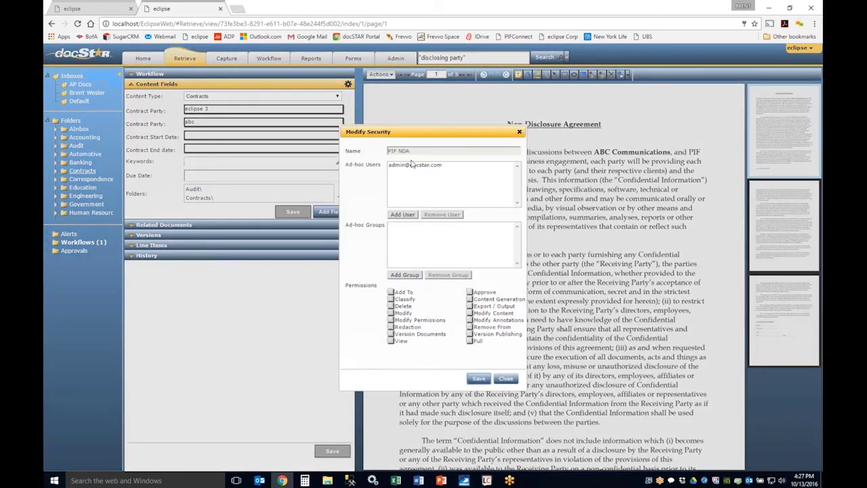
{"action": "left_click", "coordinate": [402, 215]}
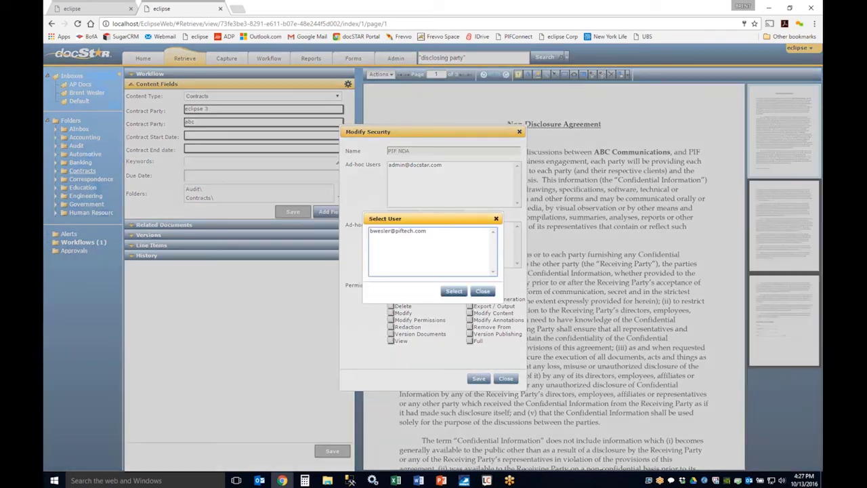
{"action": "left_click", "coordinate": [407, 231]}
{"action": "left_click", "coordinate": [454, 291]}
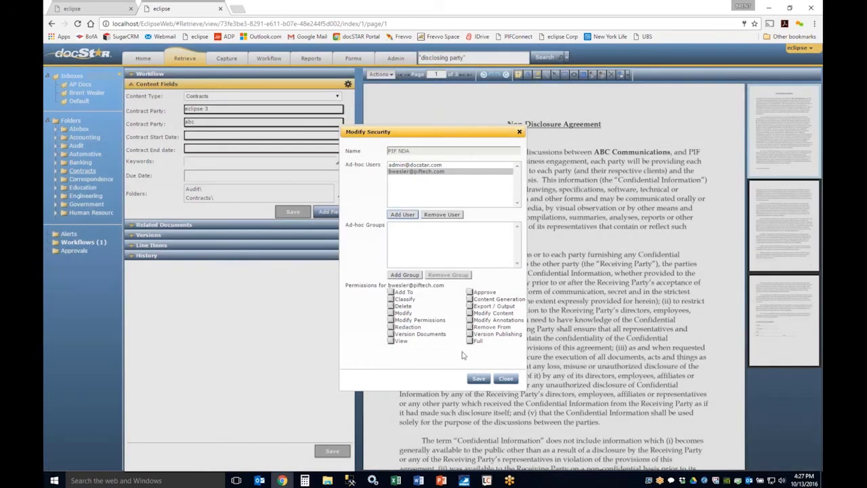
{"action": "left_click", "coordinate": [469, 342]}
{"action": "left_click", "coordinate": [509, 379]}
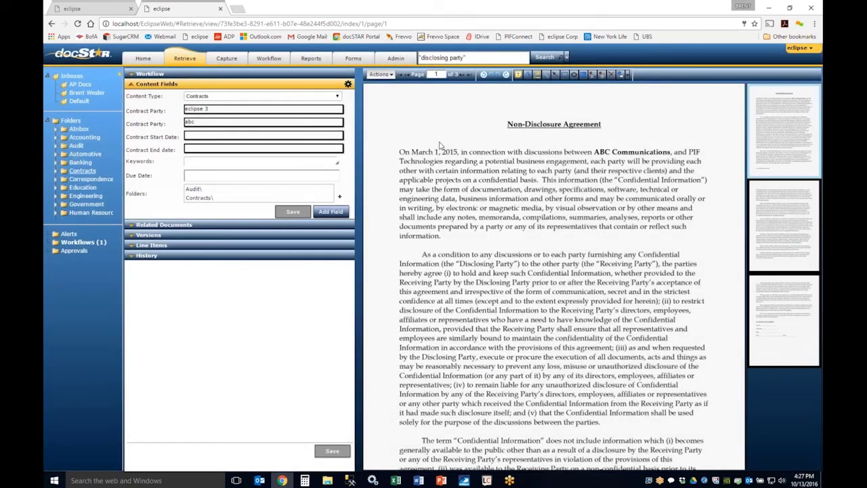
- Check the document's Move To action and the page options for reordering and deleting pages
{"action": "left_click", "coordinate": [382, 75]}
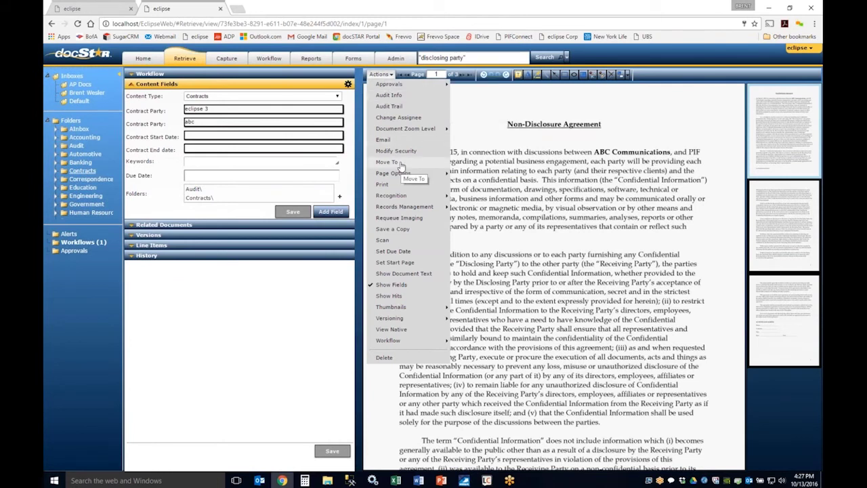
{"action": "mouse_move", "coordinate": [399, 177]}
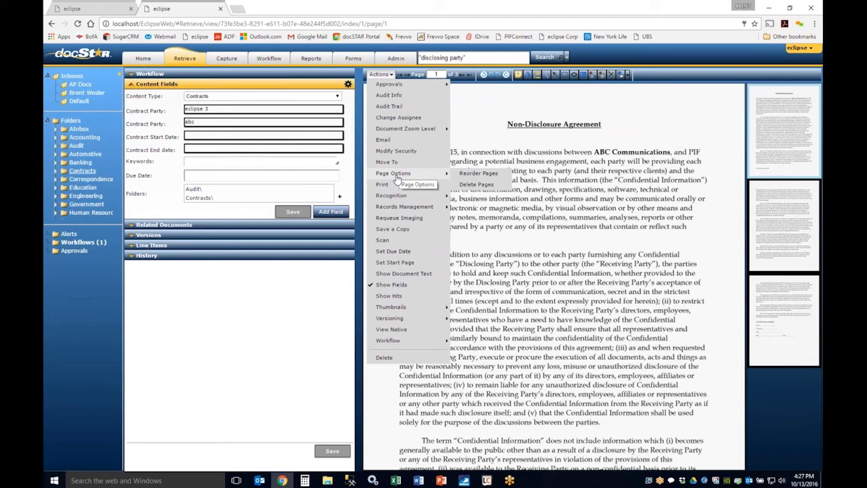
{"action": "left_click", "coordinate": [464, 182]}
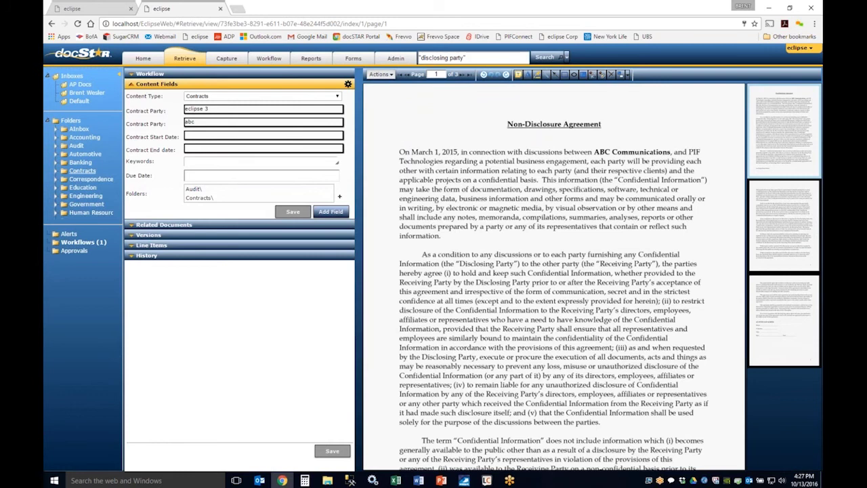
- Turn the page thumbnails off and show them again on the right side of the document
{"action": "left_click", "coordinate": [380, 75]}
{"action": "mouse_move", "coordinate": [401, 308]}
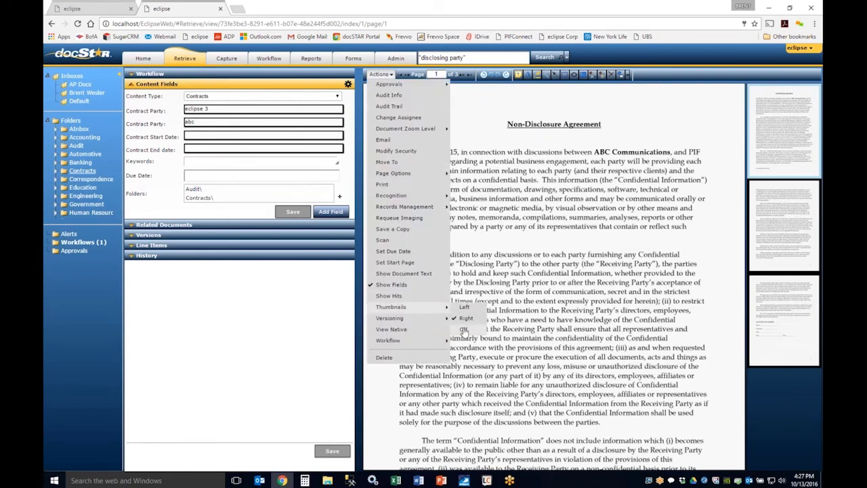
{"action": "left_click", "coordinate": [464, 330]}
{"action": "left_click", "coordinate": [384, 76]}
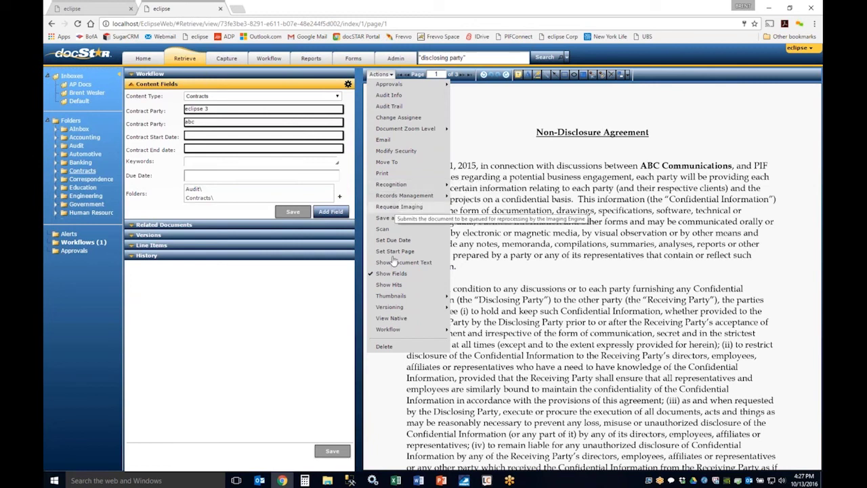
{"action": "mouse_move", "coordinate": [396, 296]}
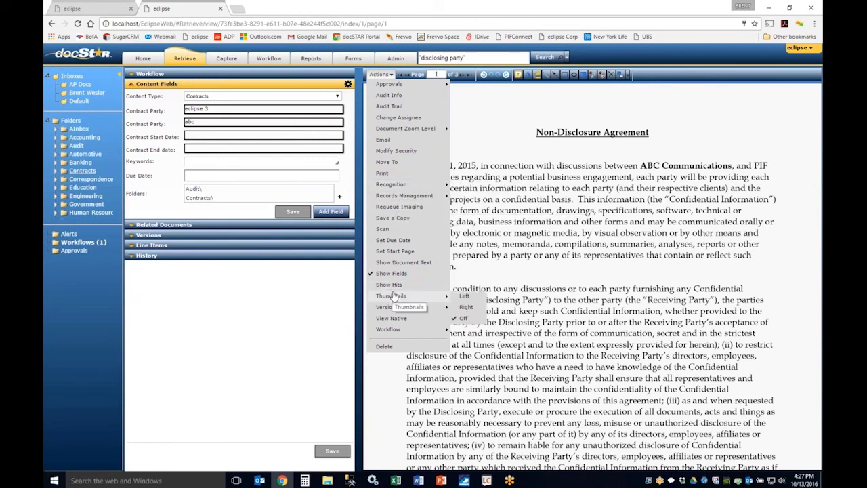
{"action": "left_click", "coordinate": [467, 307]}
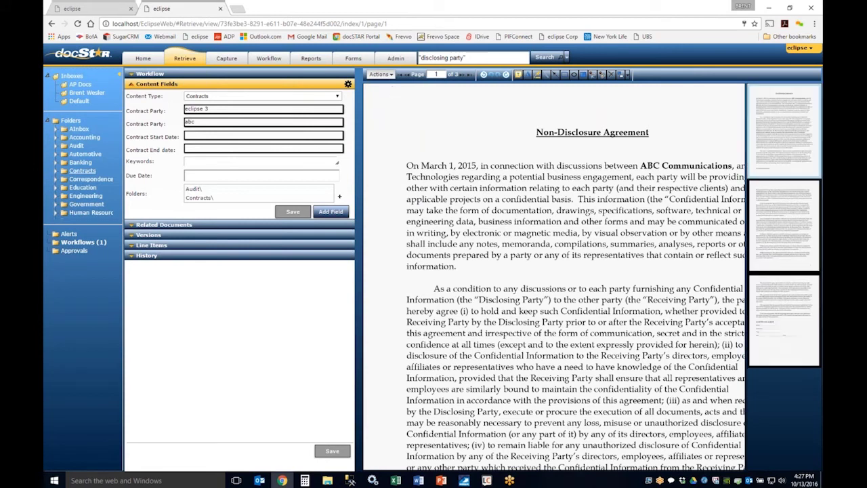
- Review the document's print options for format, page range, annotations and redactions, and cancel printing
{"action": "left_click", "coordinate": [379, 74]}
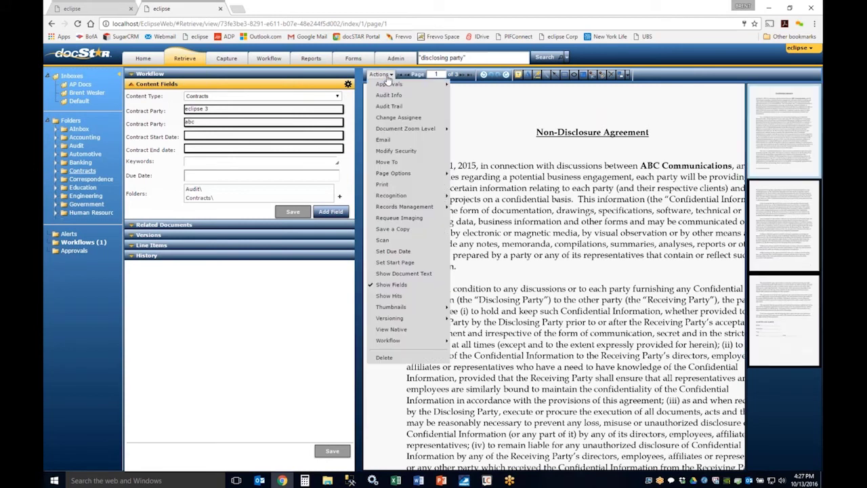
{"action": "left_click", "coordinate": [384, 184]}
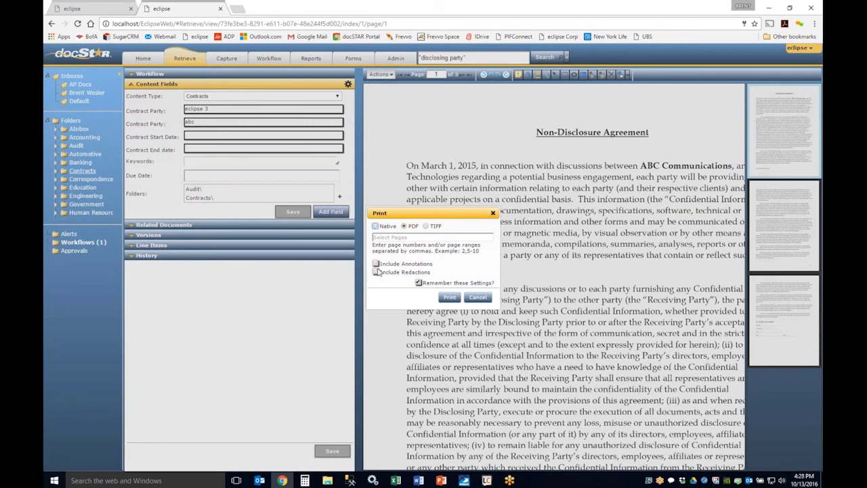
{"action": "left_click", "coordinate": [478, 297]}
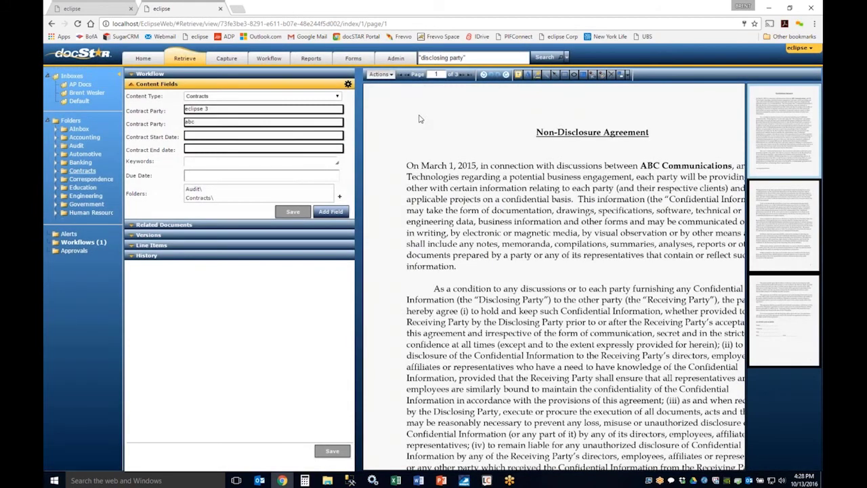
- Capture the page title "Non-Disclosure Agreement" into the first Contract Party field with the OCR shortcut, and reset the field to "eclipse 3"
{"action": "left_click", "coordinate": [381, 74]}
{"action": "mouse_move", "coordinate": [406, 196]}
{"action": "left_click", "coordinate": [380, 74]}
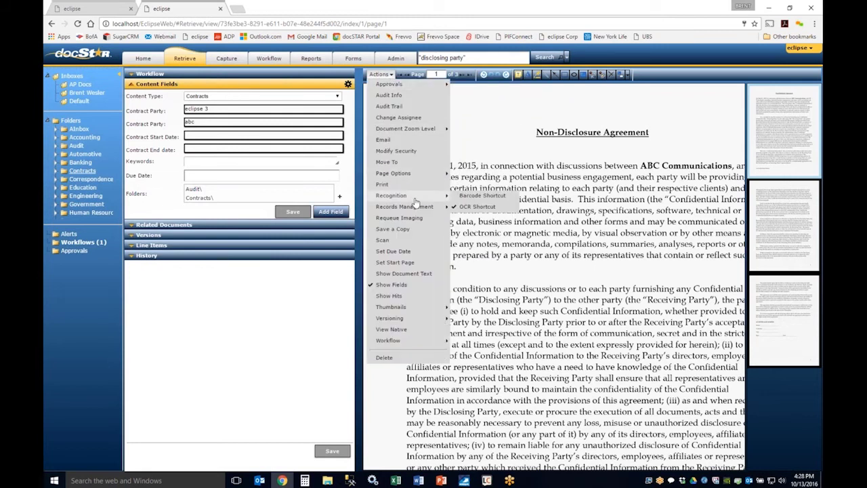
{"action": "left_click", "coordinate": [477, 206]}
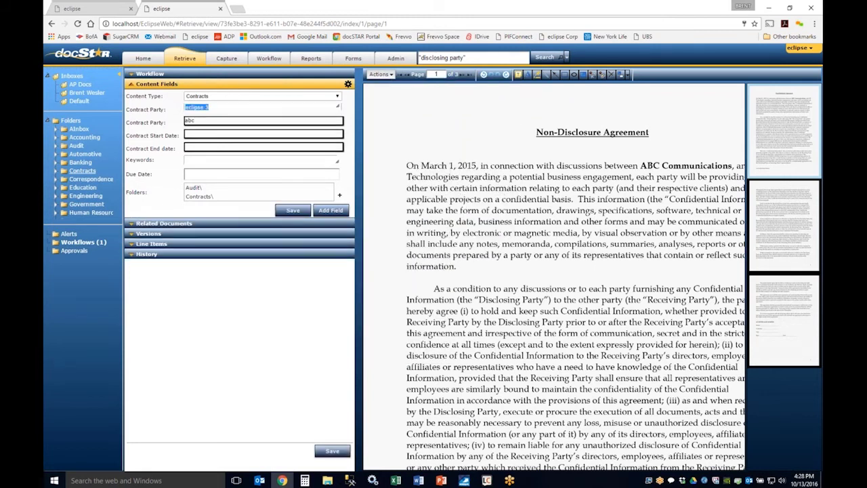
{"action": "left_click_drag", "start_coordinate": [531, 124], "coordinate": [651, 149]}
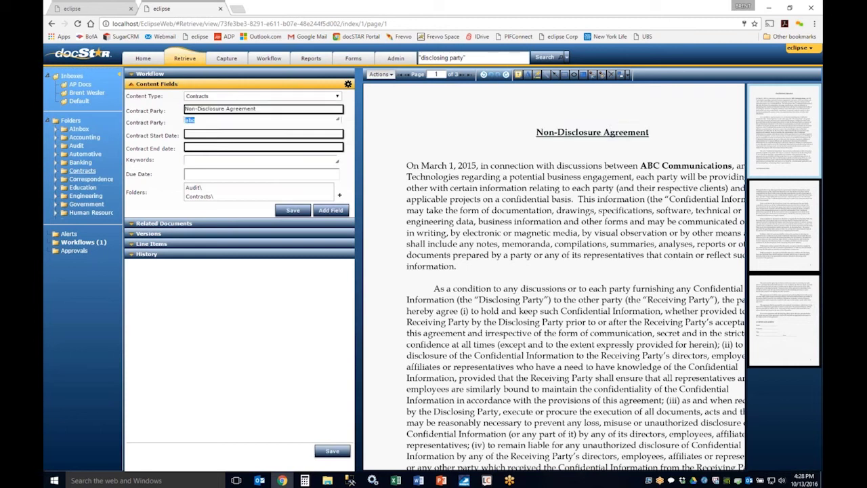
{"action": "left_click", "coordinate": [259, 111]}
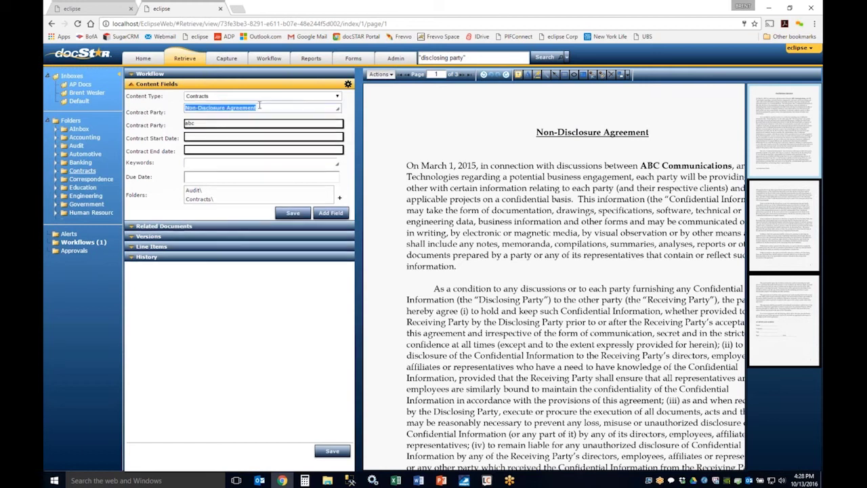
{"action": "type", "text": "eclipse 3"}
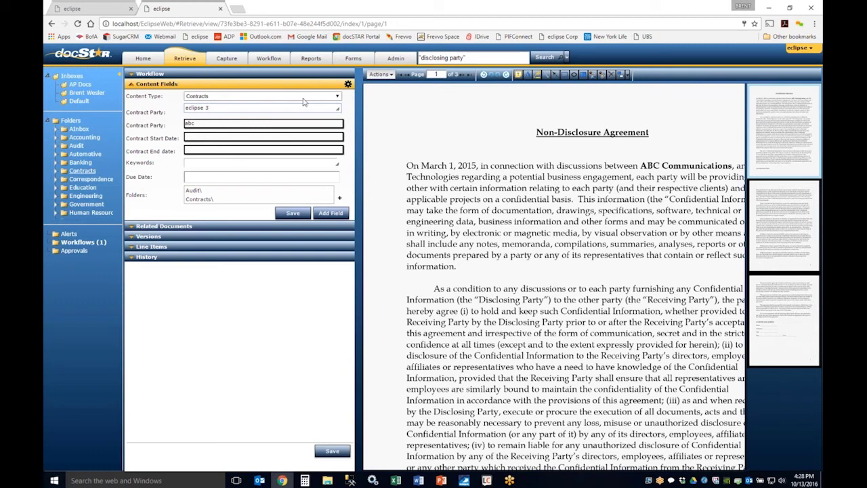
- Review the records management Freeze options, including the list of existing freezes, and cancel without freezing the document
{"action": "left_click", "coordinate": [380, 74]}
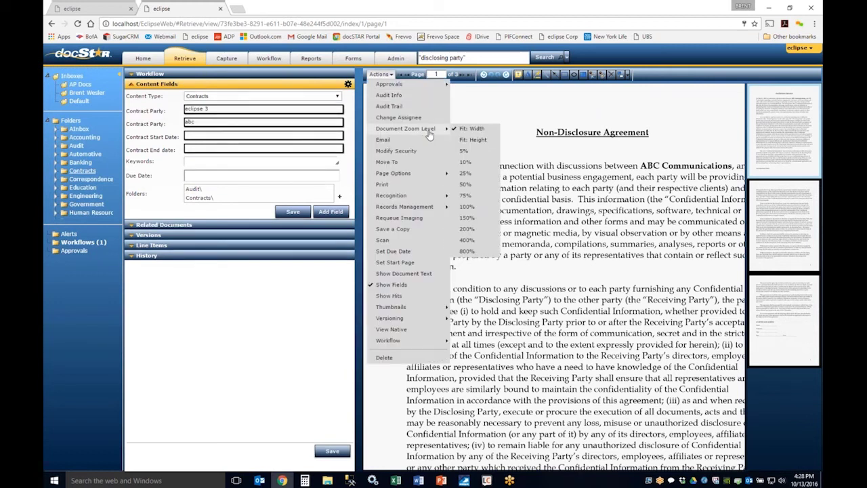
{"action": "mouse_move", "coordinate": [411, 208]}
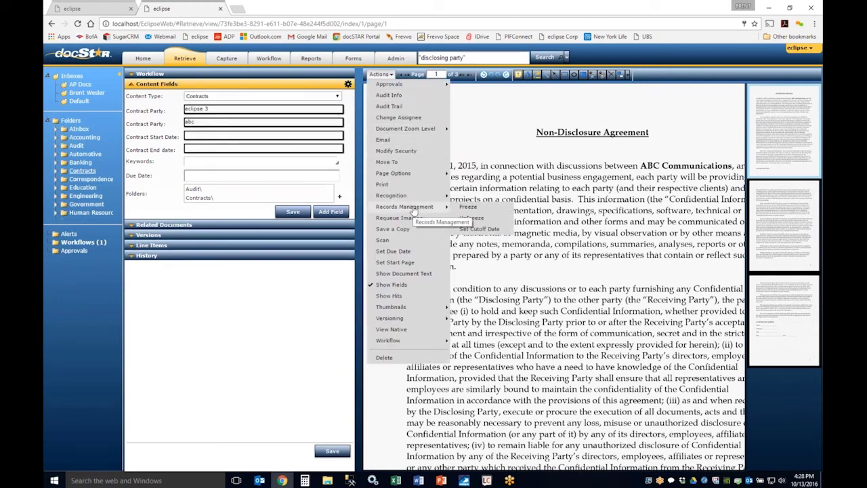
{"action": "left_click", "coordinate": [466, 207]}
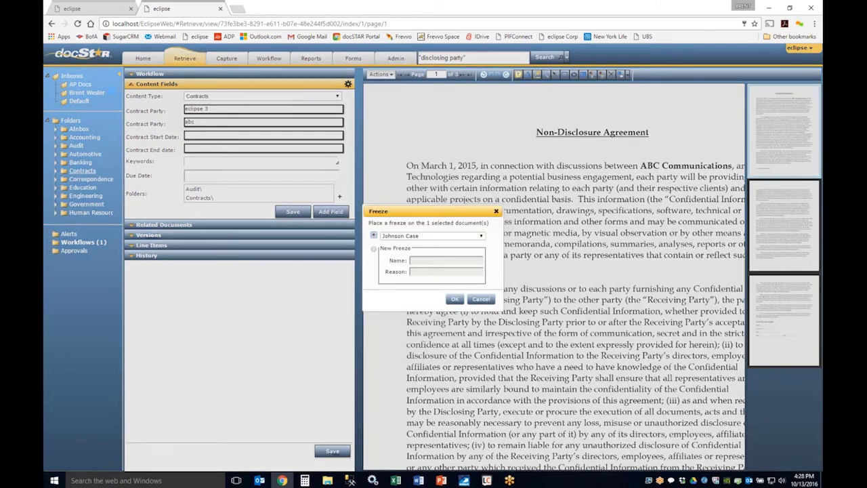
{"action": "left_click_drag", "start_coordinate": [452, 210], "coordinate": [488, 166]}
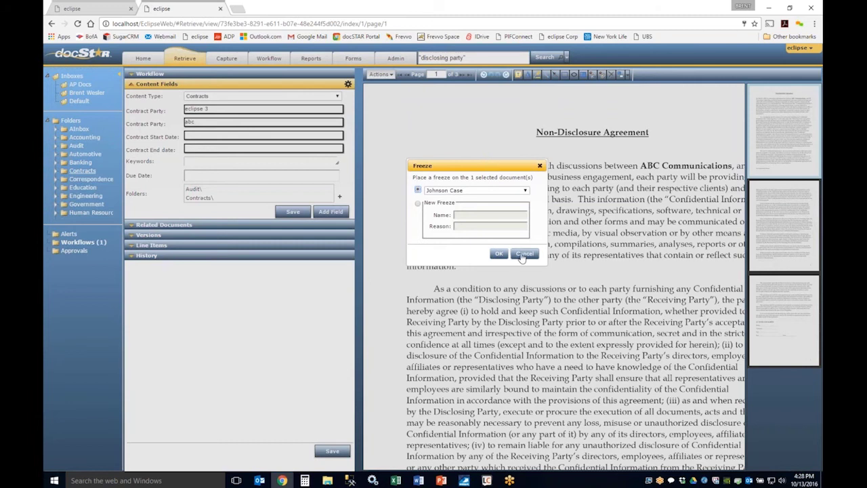
{"action": "left_click", "coordinate": [517, 190]}
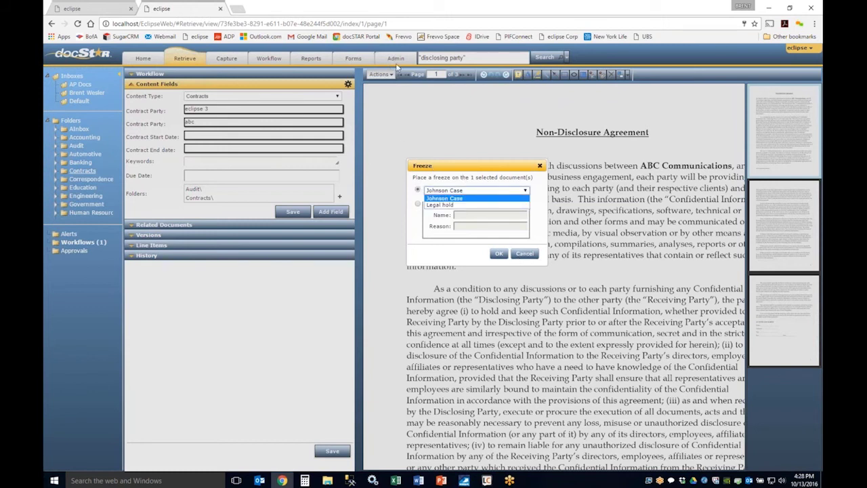
{"action": "left_click", "coordinate": [469, 188]}
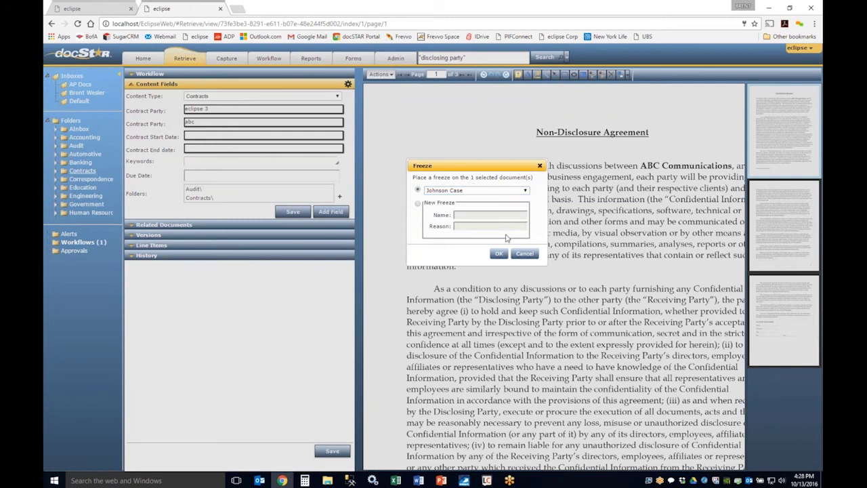
{"action": "left_click", "coordinate": [525, 254]}
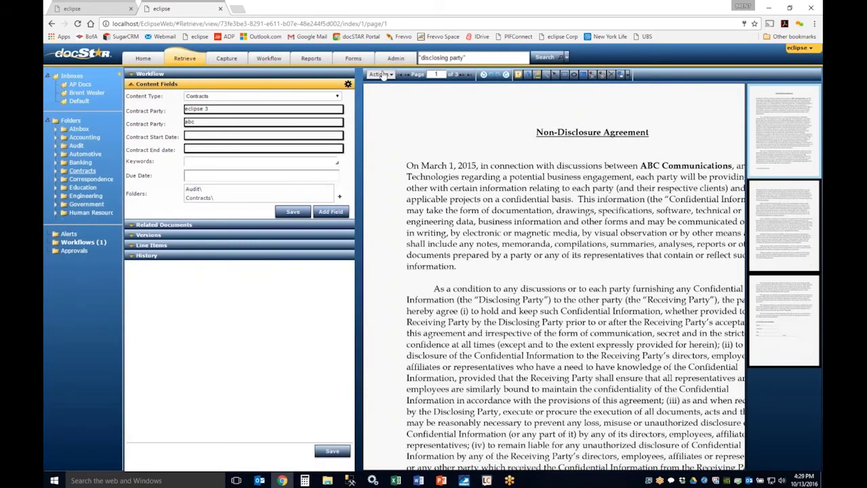
- Save a copy of the document in Native format with the Remember these Settings option on, and dismiss the download notice
{"action": "left_click", "coordinate": [381, 73]}
{"action": "mouse_move", "coordinate": [417, 206]}
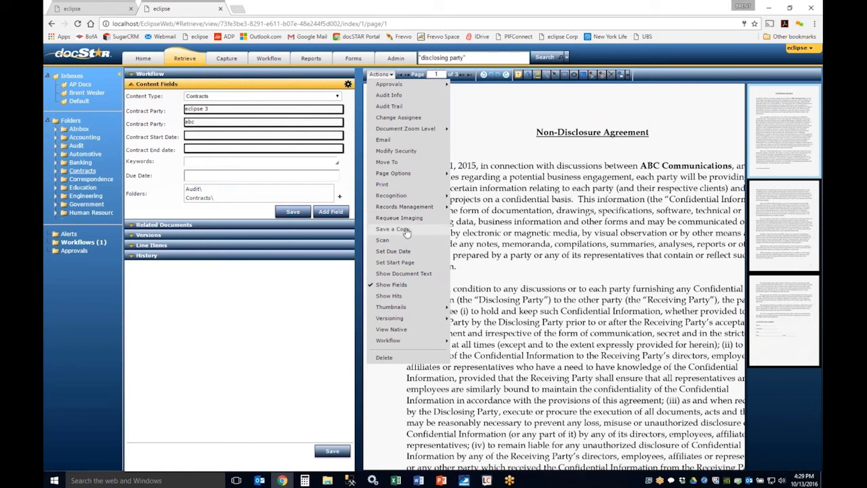
{"action": "left_click", "coordinate": [405, 230]}
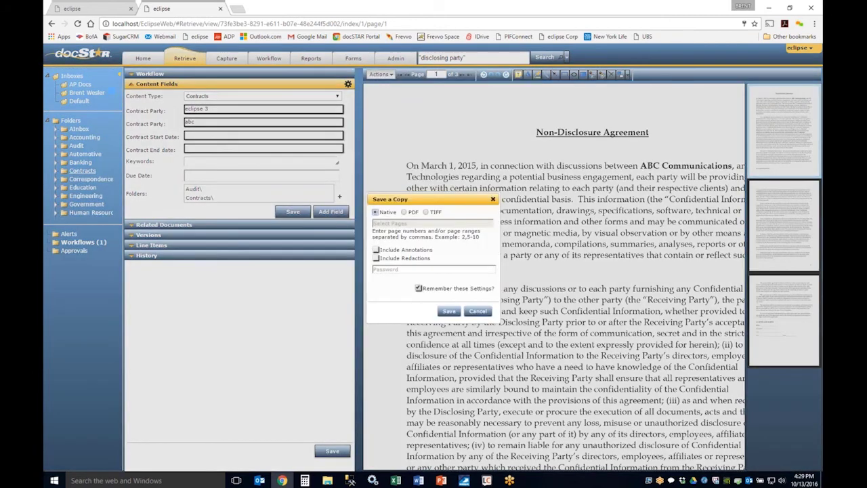
{"action": "left_click", "coordinate": [449, 311]}
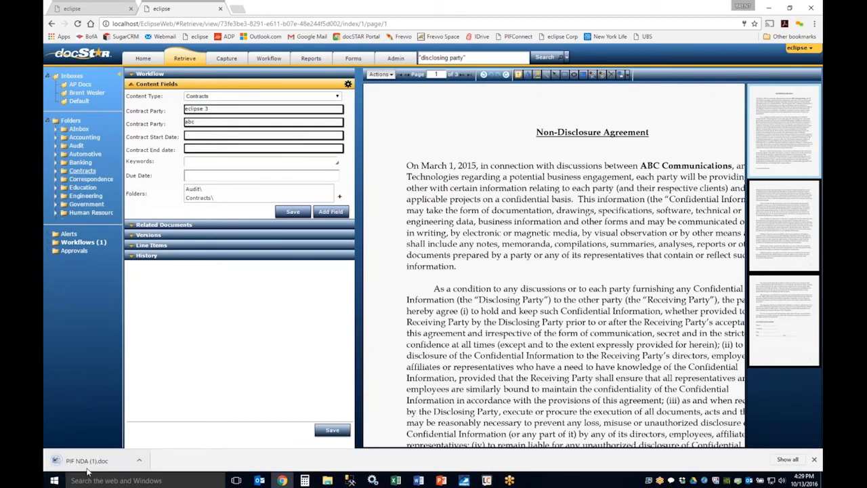
{"action": "left_click", "coordinate": [815, 460]}
- Review the document's Scan settings for device, resolution, page size and appending or inserting pages, and close them without scanning
{"action": "left_click", "coordinate": [381, 74]}
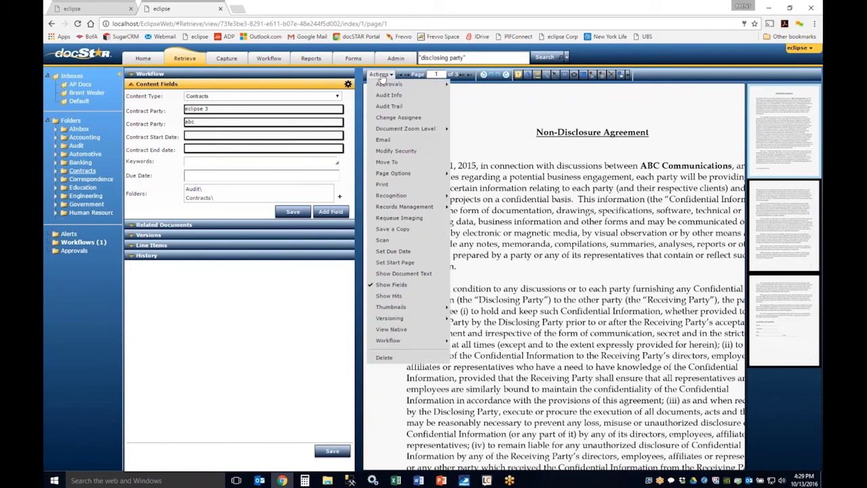
{"action": "left_click", "coordinate": [408, 241]}
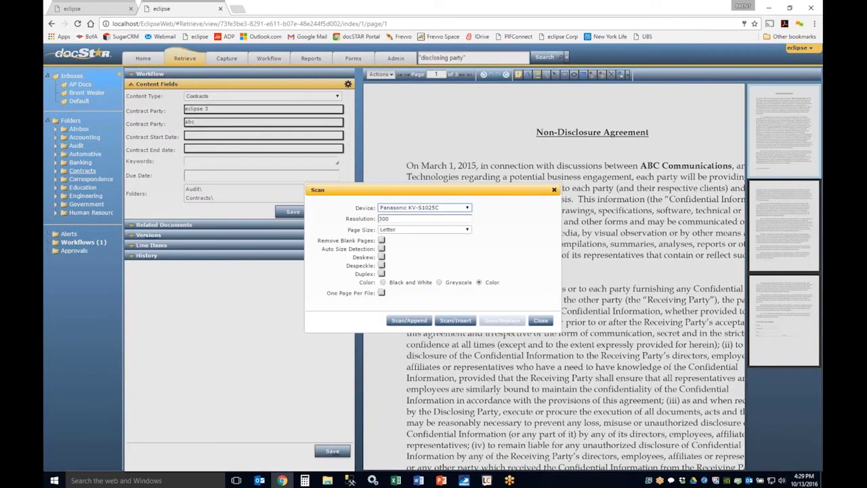
{"action": "left_click_drag", "start_coordinate": [405, 189], "coordinate": [542, 165]}
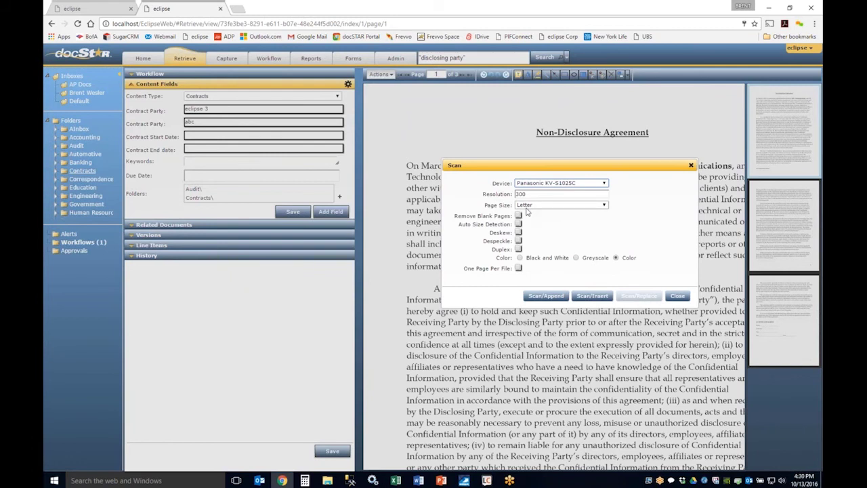
{"action": "left_click", "coordinate": [677, 297]}
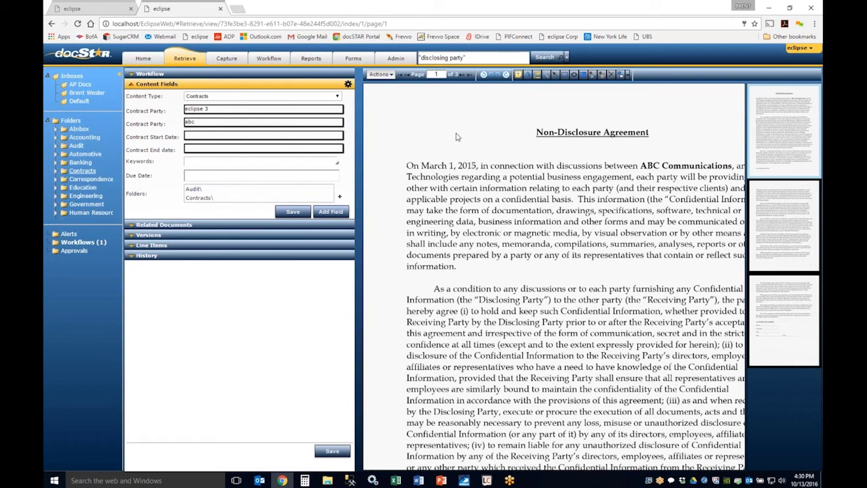
- Check the document's Set Due Date calendar and close it without choosing a date
{"action": "left_click", "coordinate": [380, 74]}
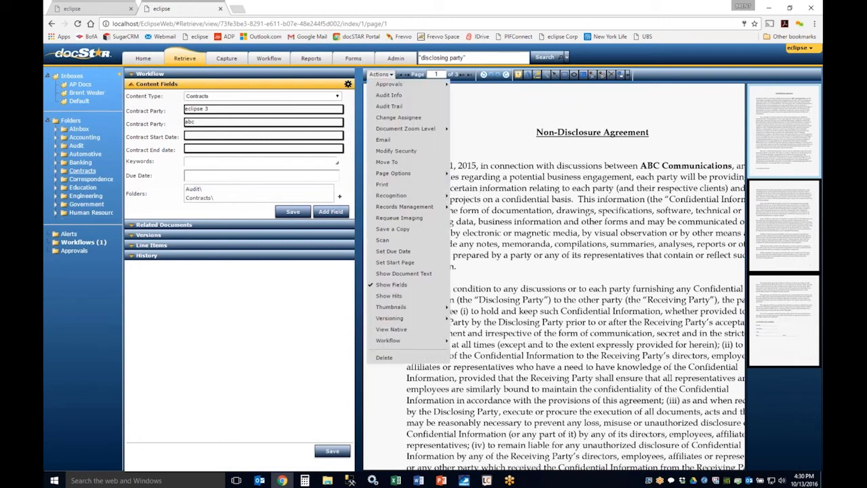
{"action": "left_click", "coordinate": [399, 252]}
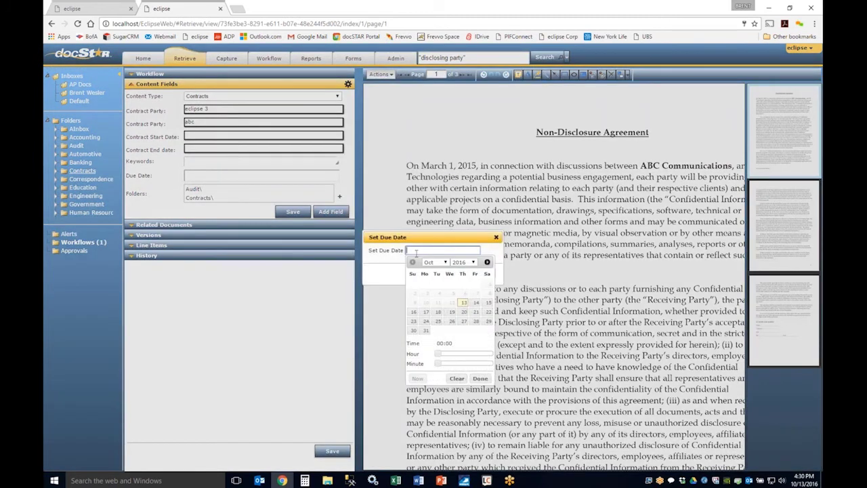
{"action": "left_click", "coordinate": [497, 238]}
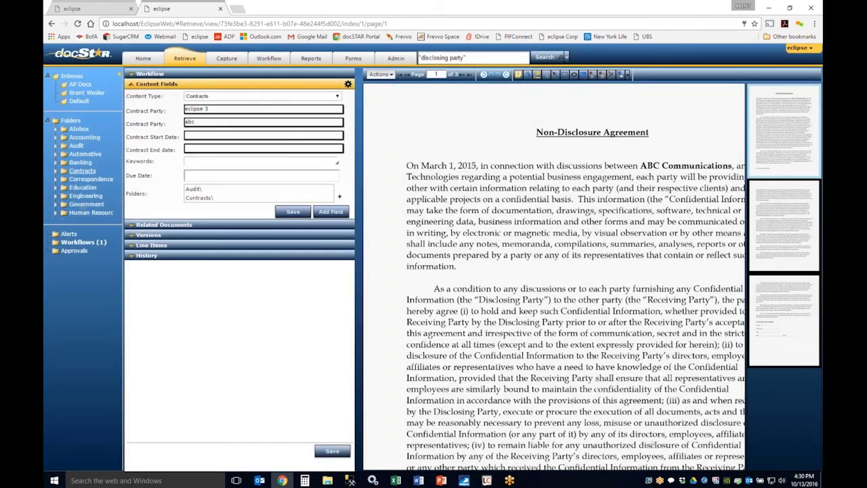
- Show the document text below the page and display the hits for the "disclosing party" search
{"action": "left_click", "coordinate": [381, 75]}
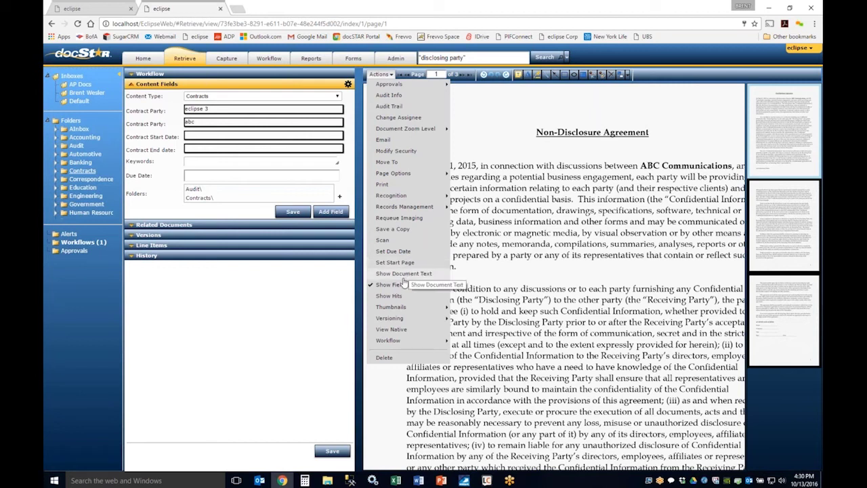
{"action": "left_click", "coordinate": [405, 275]}
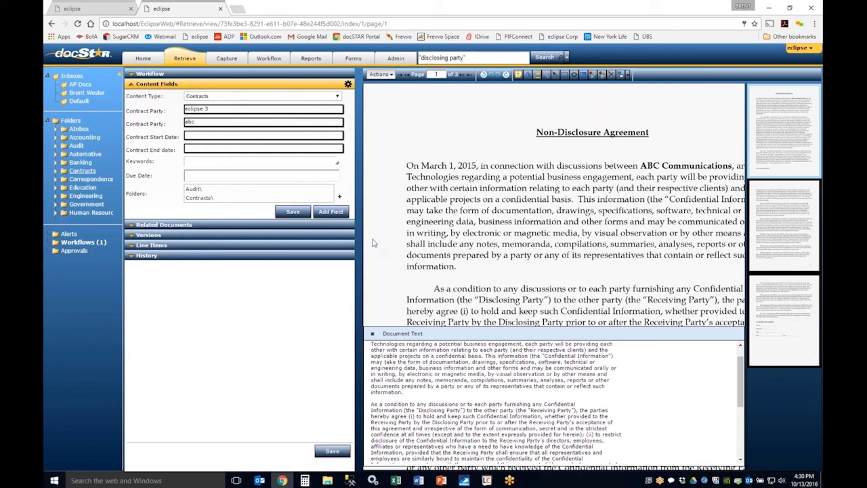
{"action": "left_click", "coordinate": [390, 75]}
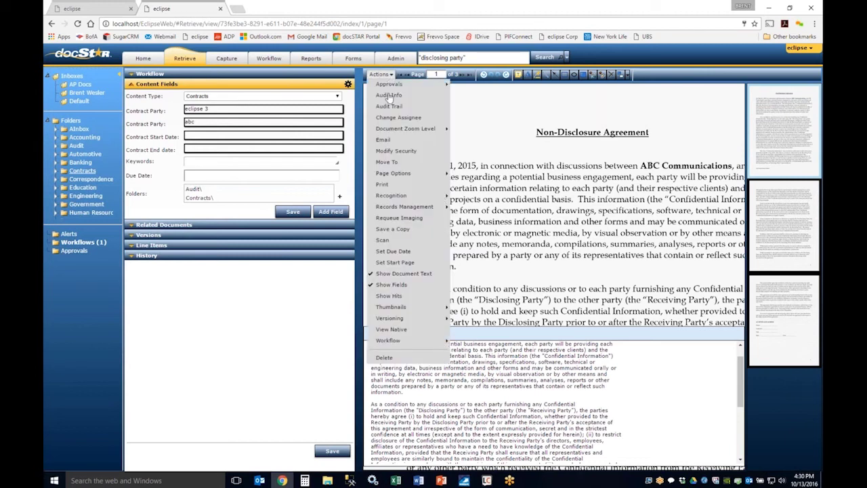
{"action": "left_click", "coordinate": [391, 296]}
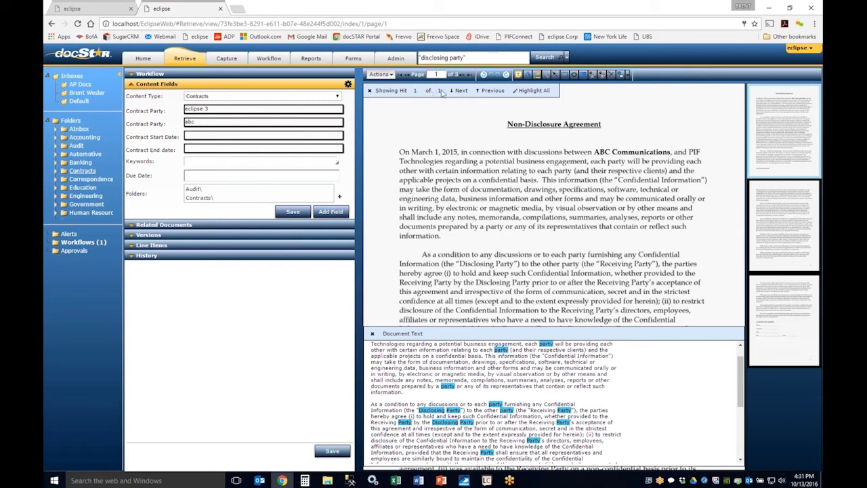
- Switch the document to its native view, download the native file and dismiss the download notice
{"action": "left_click", "coordinate": [382, 75]}
{"action": "left_click", "coordinate": [379, 74]}
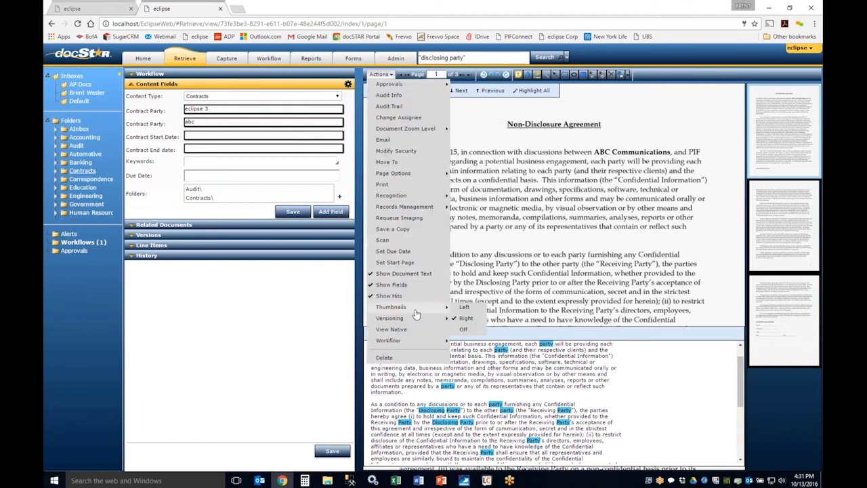
{"action": "mouse_move", "coordinate": [414, 321]}
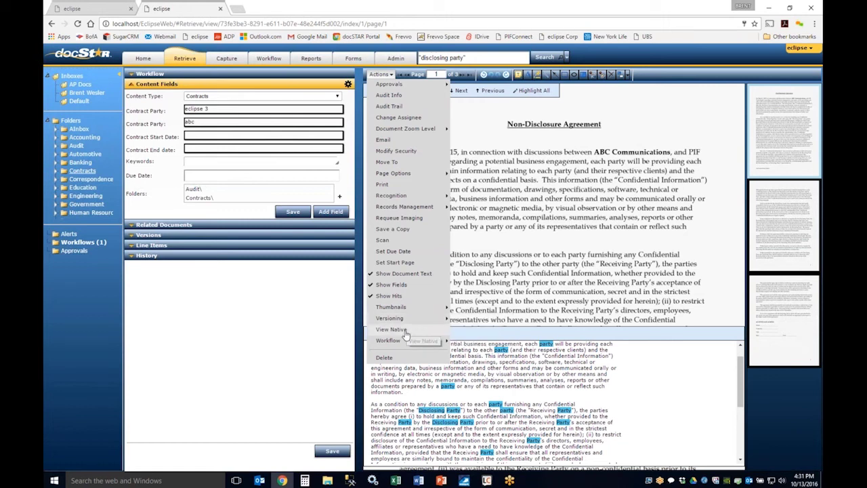
{"action": "left_click", "coordinate": [397, 329]}
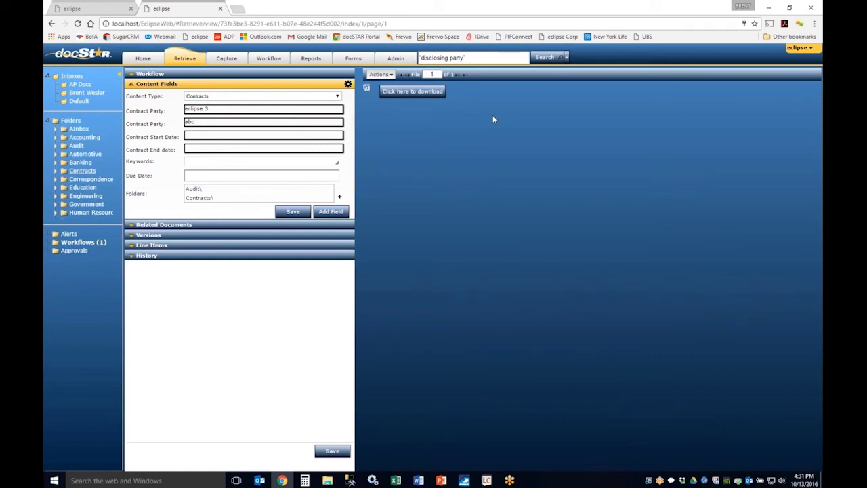
{"action": "left_click", "coordinate": [419, 92]}
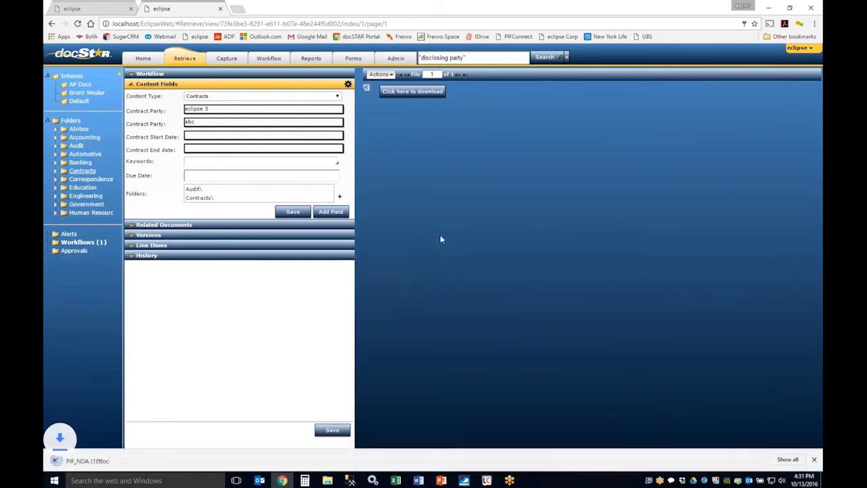
{"action": "left_click", "coordinate": [814, 460]}
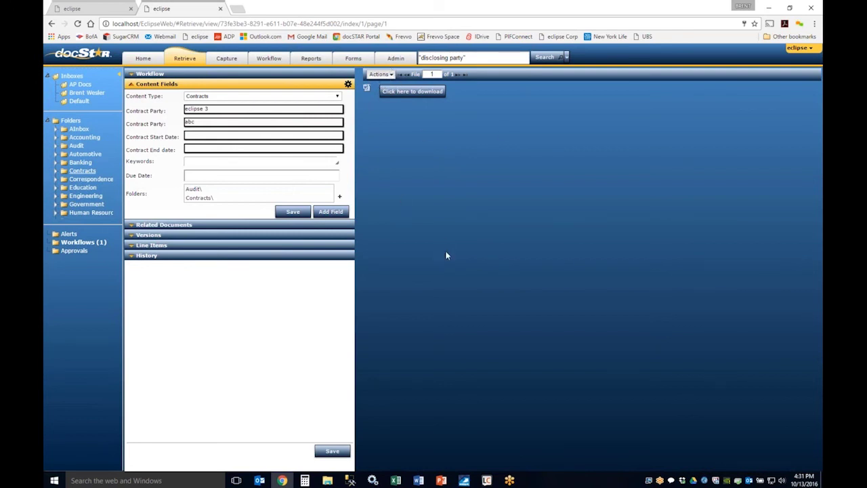
- Turn off the native view and check the document's workflow actions for assigning, removing and resetting
{"action": "left_click", "coordinate": [382, 74]}
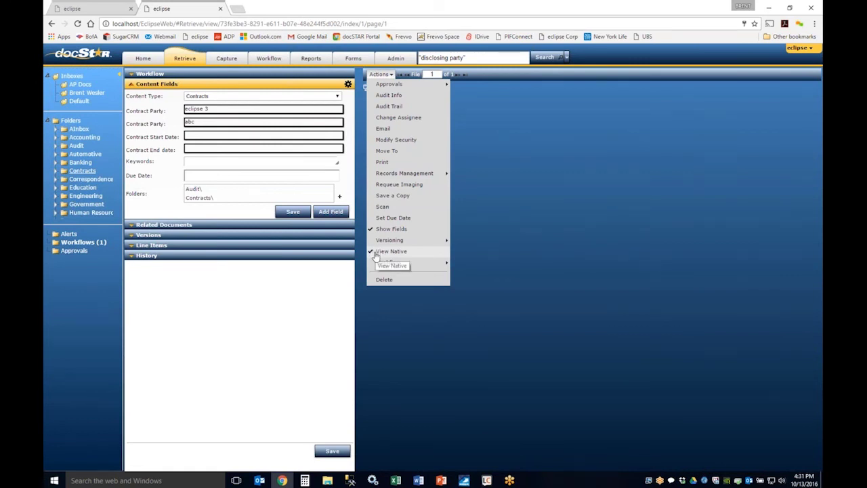
{"action": "left_click", "coordinate": [379, 251]}
{"action": "left_click", "coordinate": [379, 74]}
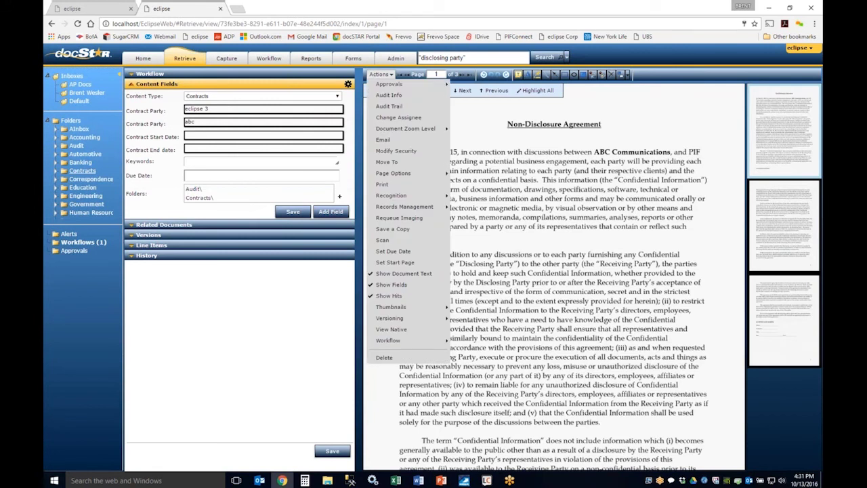
{"action": "mouse_move", "coordinate": [432, 343]}
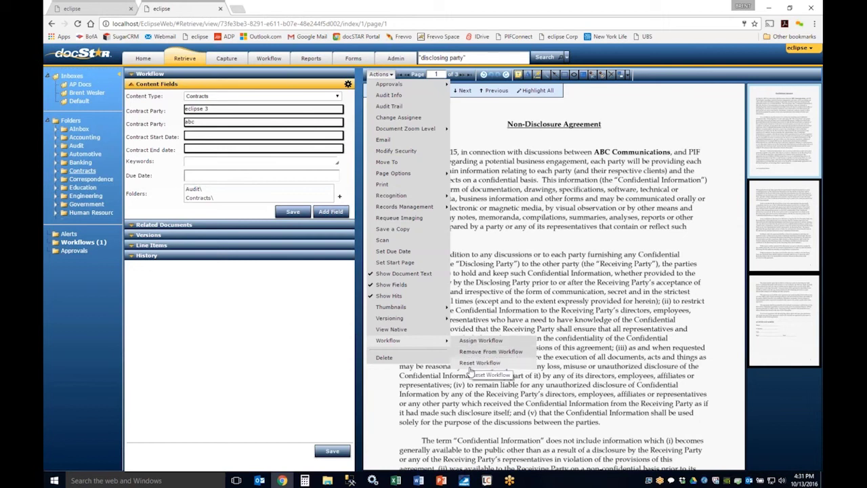
{"action": "left_click", "coordinate": [460, 352]}
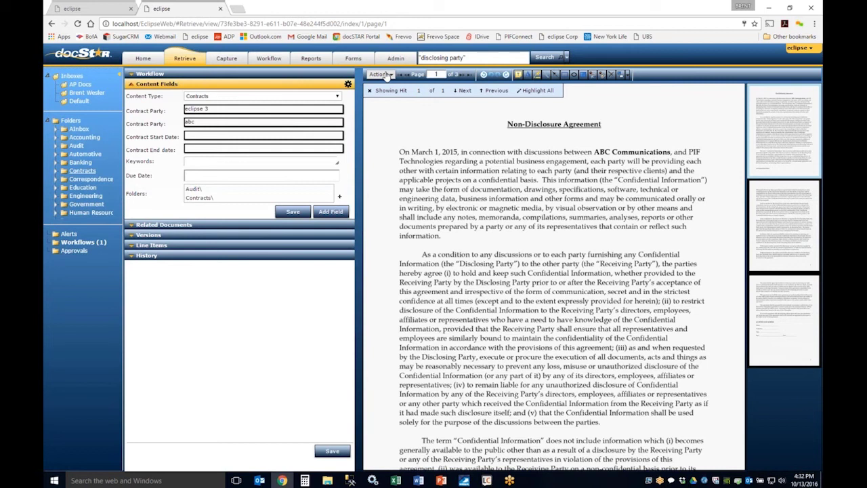
- Add a yellow sticky note reading "please review" over the first paragraph of page 1
{"action": "left_click", "coordinate": [518, 75]}
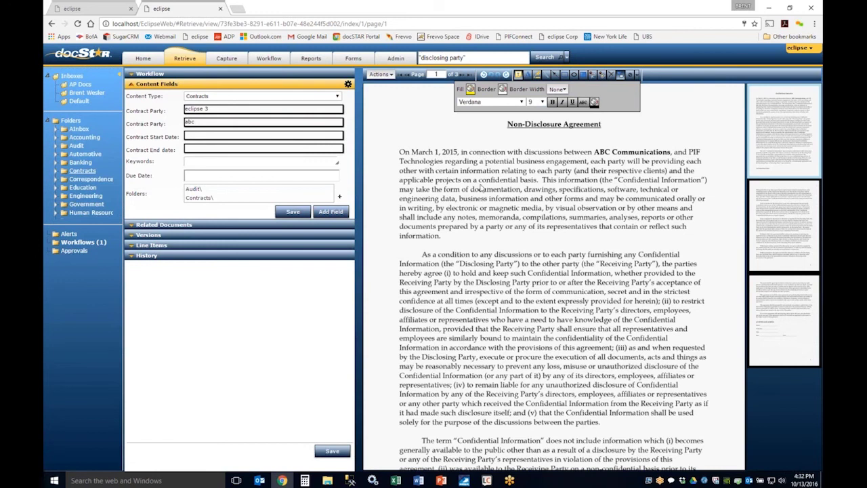
{"action": "left_click_drag", "start_coordinate": [479, 188], "coordinate": [568, 224]}
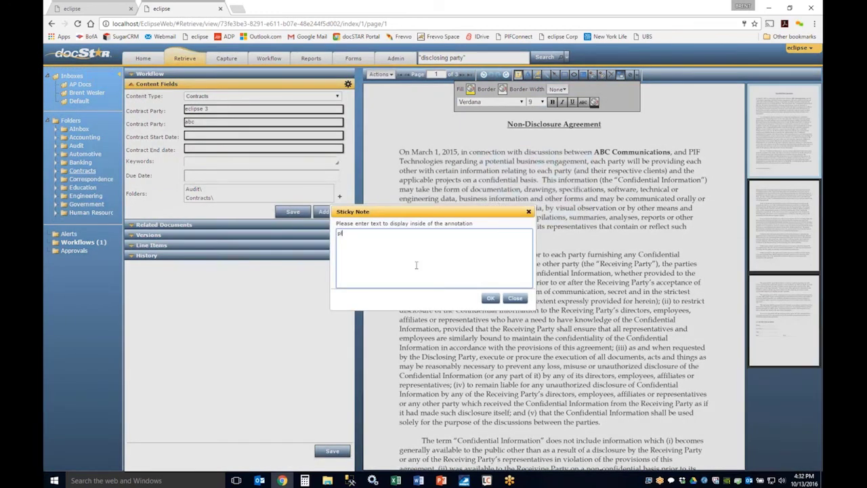
{"action": "type", "text": "please review"}
{"action": "left_click", "coordinate": [491, 298]}
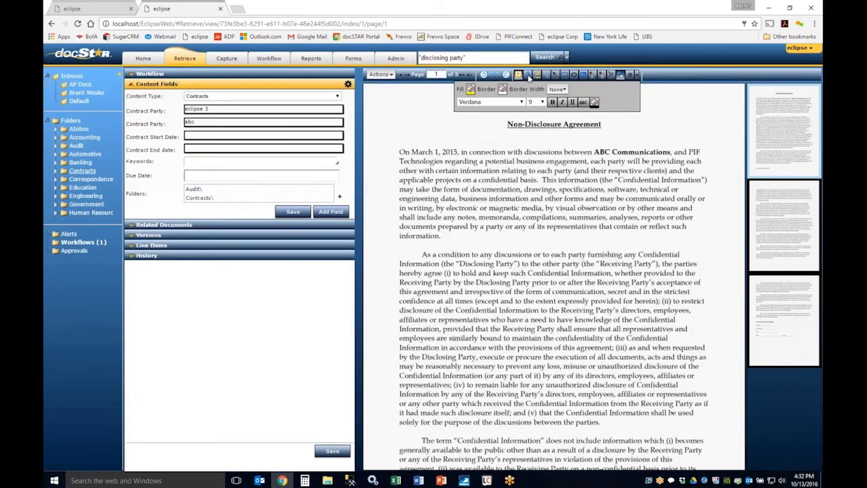
{"action": "left_click", "coordinate": [608, 133]}
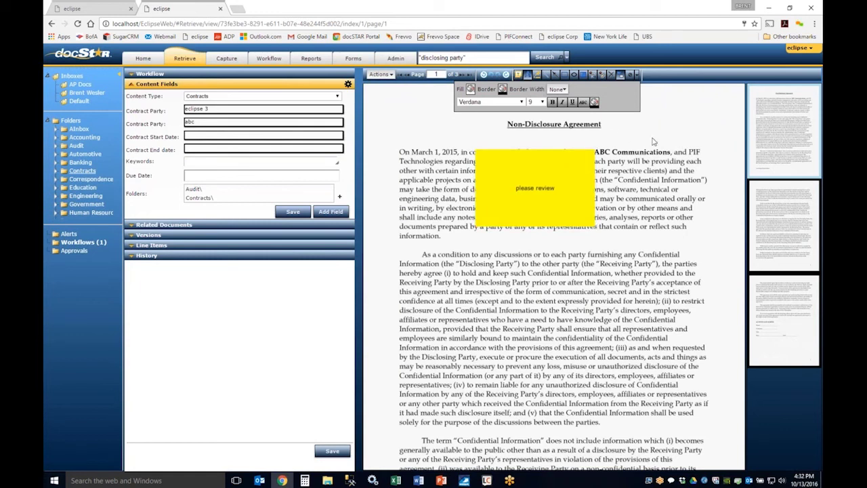
- Recolor the "please review" sticky note green, shrink its height and move it up beside the Non-Disclosure Agreement heading
{"action": "left_click", "coordinate": [535, 169]}
{"action": "left_click", "coordinate": [471, 89]}
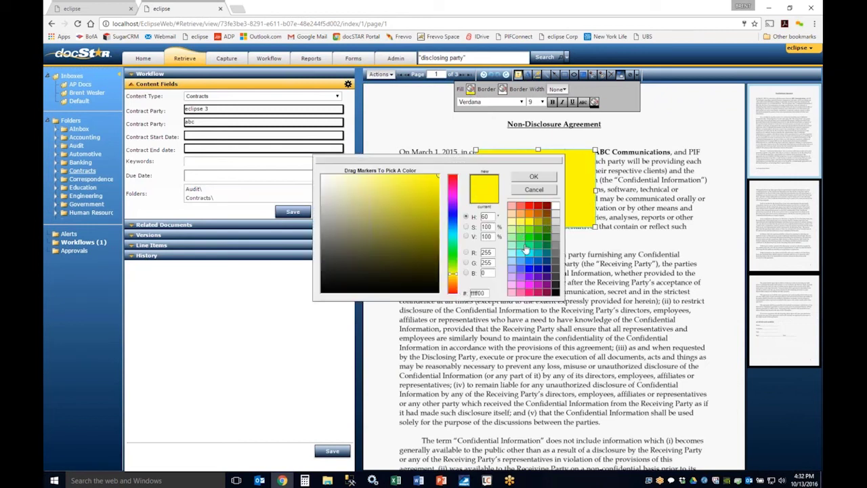
{"action": "left_click", "coordinate": [524, 247]}
{"action": "left_click", "coordinate": [533, 178]}
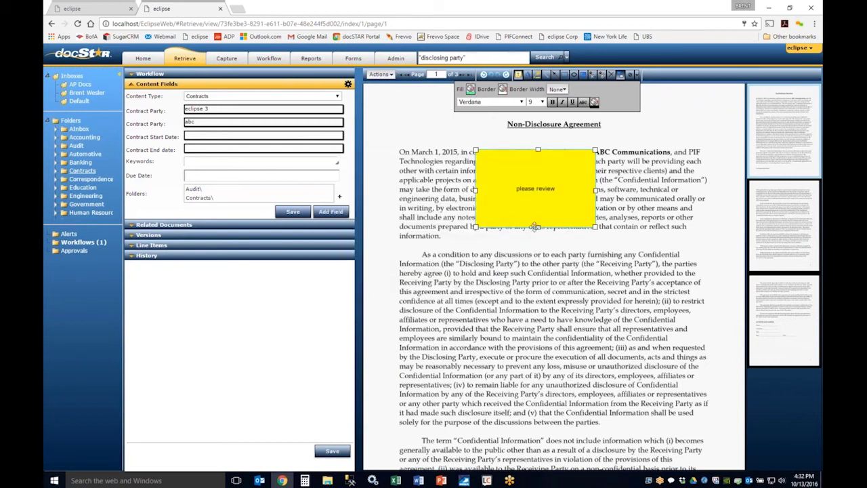
{"action": "left_click_drag", "start_coordinate": [538, 227], "coordinate": [442, 132]}
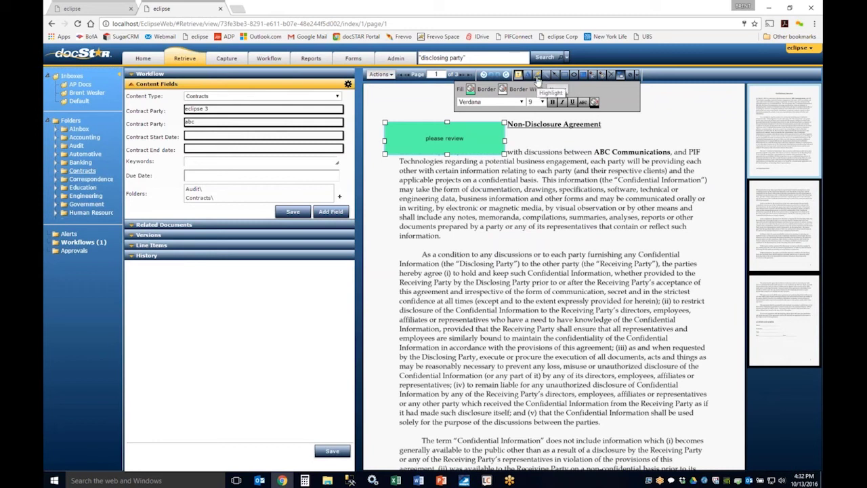
- Black out the ABC Communications text in the first paragraph with a redaction and display the Rejected and Approved text stamps
{"action": "left_click", "coordinate": [583, 75]}
{"action": "left_click_drag", "start_coordinate": [589, 148], "coordinate": [724, 186]}
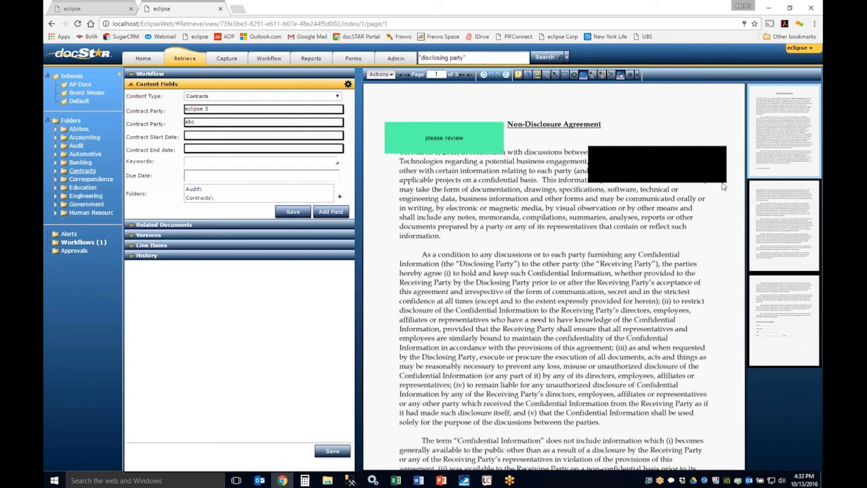
{"action": "left_click", "coordinate": [593, 76]}
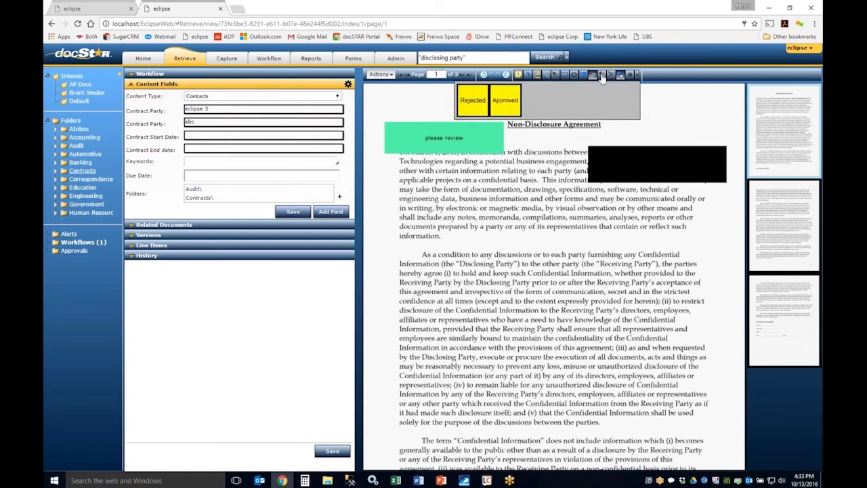
- Place the PIF Technologies logo as an image stamp, enlarge it and move it over the lower part of the first paragraph
{"action": "left_click", "coordinate": [602, 76]}
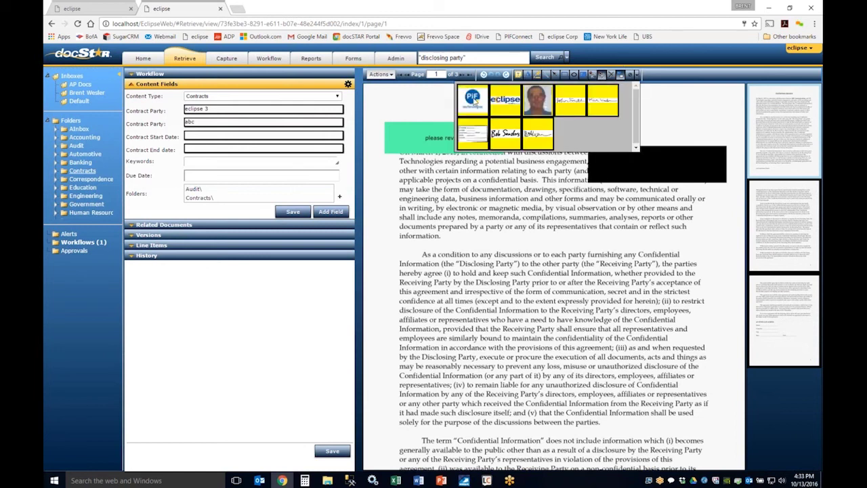
{"action": "left_click", "coordinate": [475, 101]}
{"action": "left_click", "coordinate": [453, 259]}
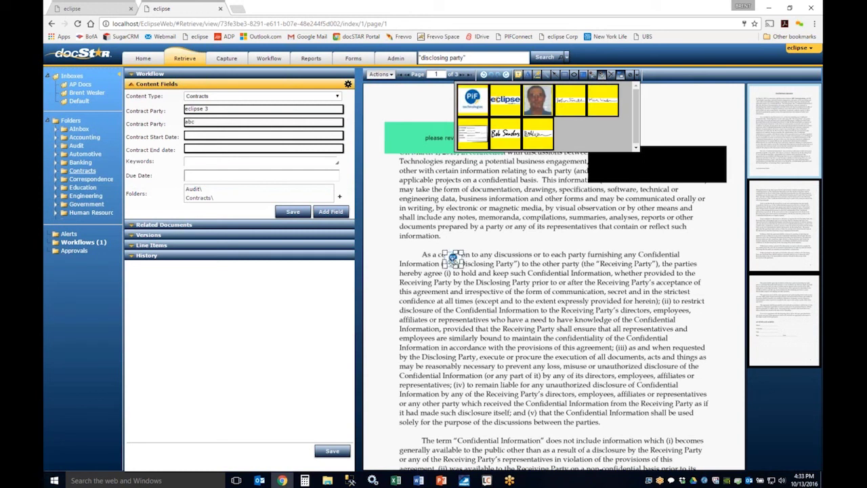
{"action": "left_click_drag", "start_coordinate": [465, 270], "coordinate": [508, 328]}
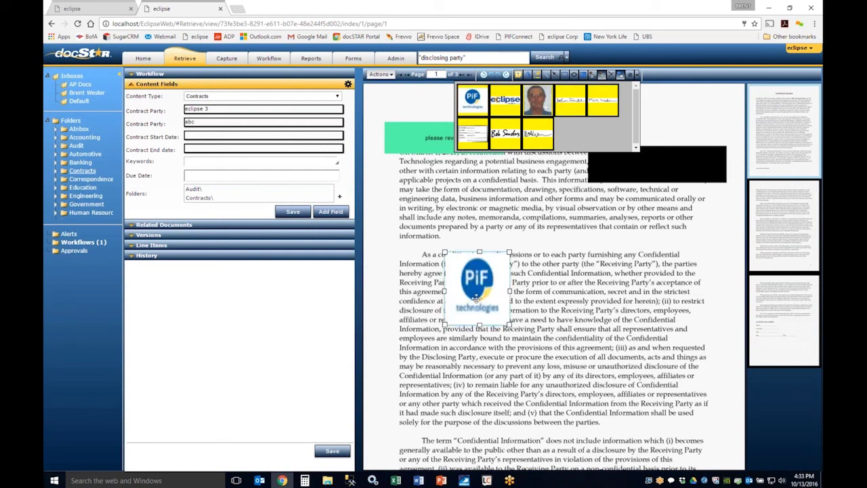
{"action": "left_click_drag", "start_coordinate": [477, 290], "coordinate": [440, 224]}
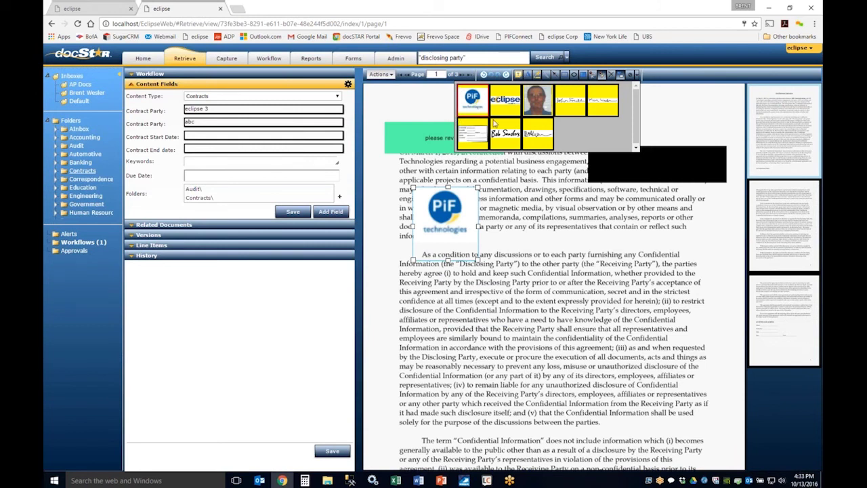
- Place a second small PIF logo stamp near the end of the first paragraph, and delete both logo stamps
{"action": "left_click", "coordinate": [495, 210]}
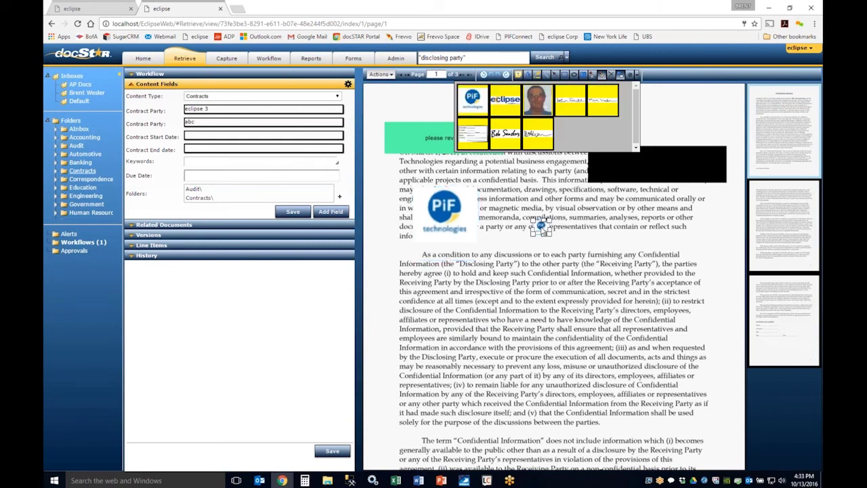
{"action": "left_click", "coordinate": [542, 228]}
{"action": "left_click_drag", "start_coordinate": [542, 228], "coordinate": [589, 237]}
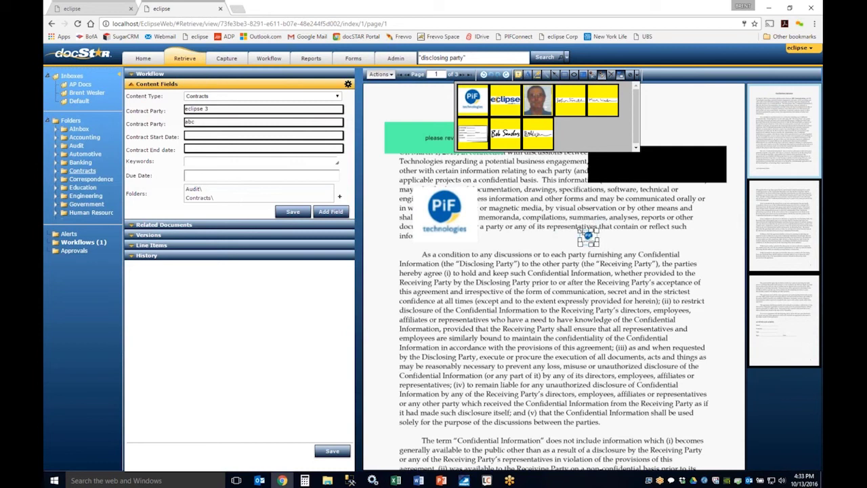
{"action": "key", "text": "Delete"}
{"action": "left_click", "coordinate": [475, 210]}
{"action": "key", "text": "Delete"}
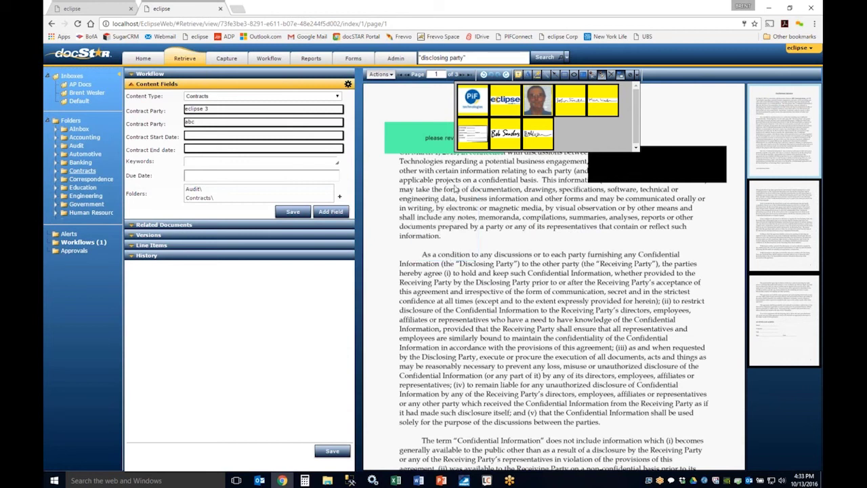
- Delete the green "please review" note and the black redaction from page 1
{"action": "left_click", "coordinate": [428, 140]}
{"action": "key", "text": "Delete"}
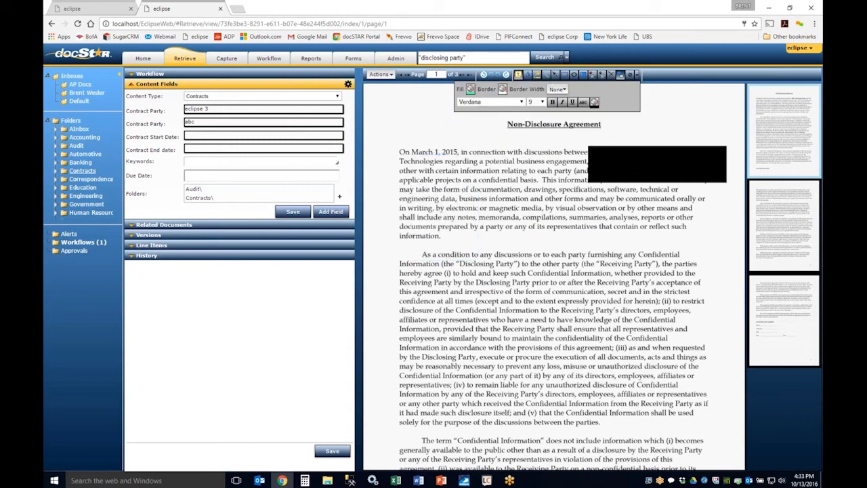
{"action": "left_click", "coordinate": [720, 170]}
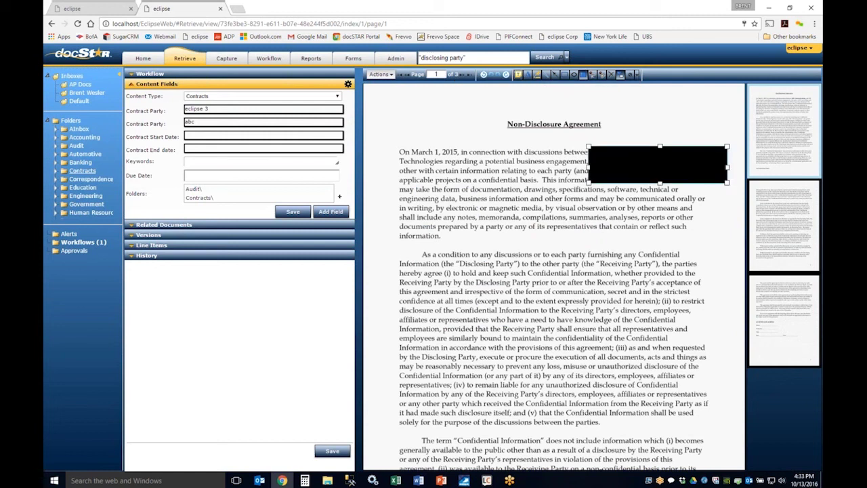
{"action": "key", "text": "Delete"}
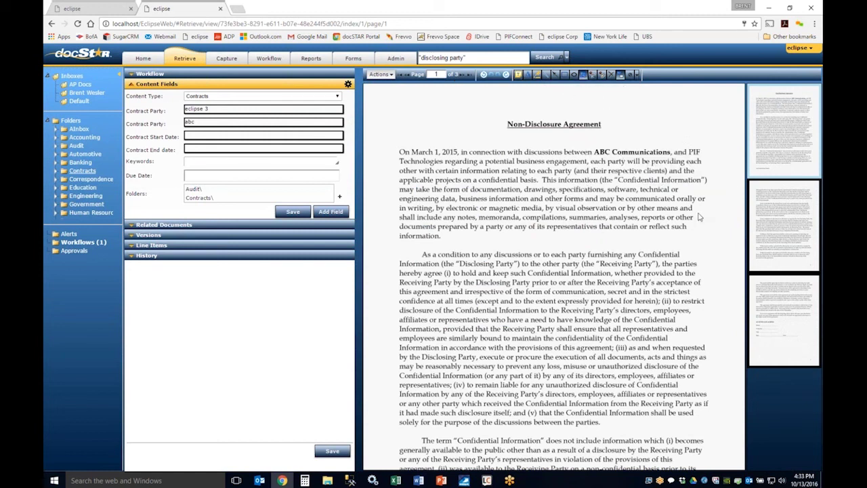
- Redact the right end of the middle lines in the first paragraph, and toggle the annotations' visibility, leaving them hidden
{"action": "left_click", "coordinate": [585, 79]}
{"action": "left_click_drag", "start_coordinate": [603, 170], "coordinate": [722, 224]}
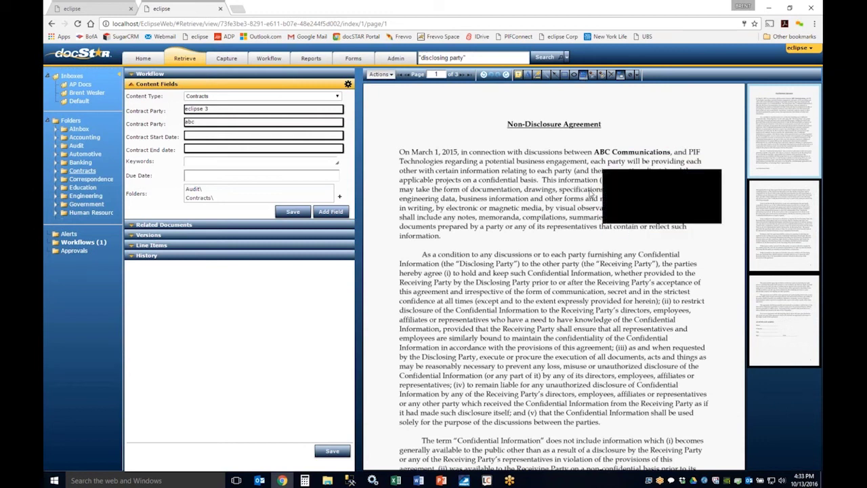
{"action": "left_click", "coordinate": [621, 75]}
{"action": "left_click", "coordinate": [621, 75]}
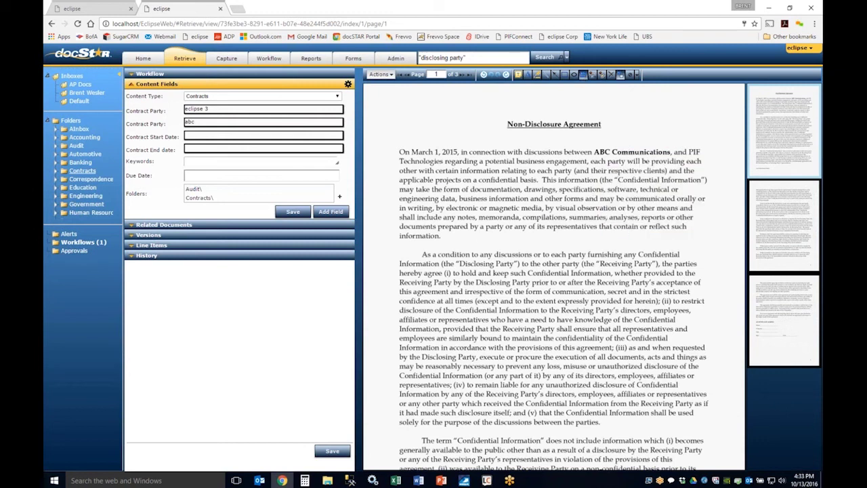
{"action": "left_click", "coordinate": [621, 74]}
{"action": "left_click", "coordinate": [621, 75]}
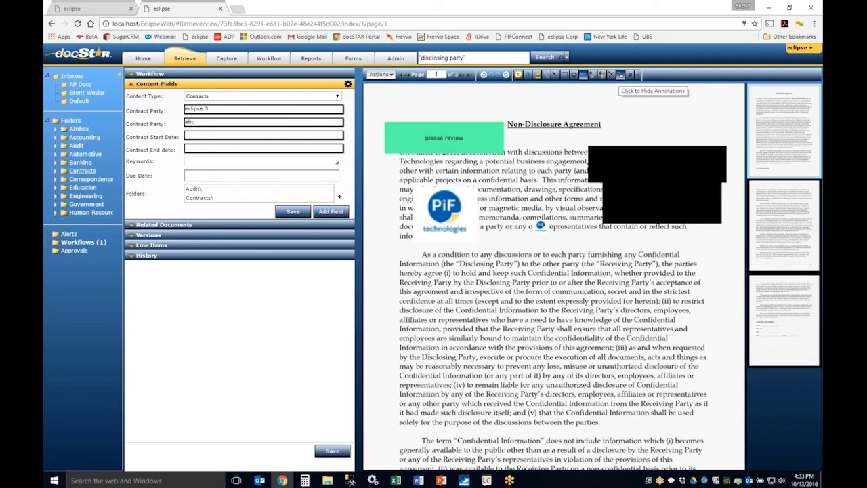
{"action": "left_click", "coordinate": [621, 75]}
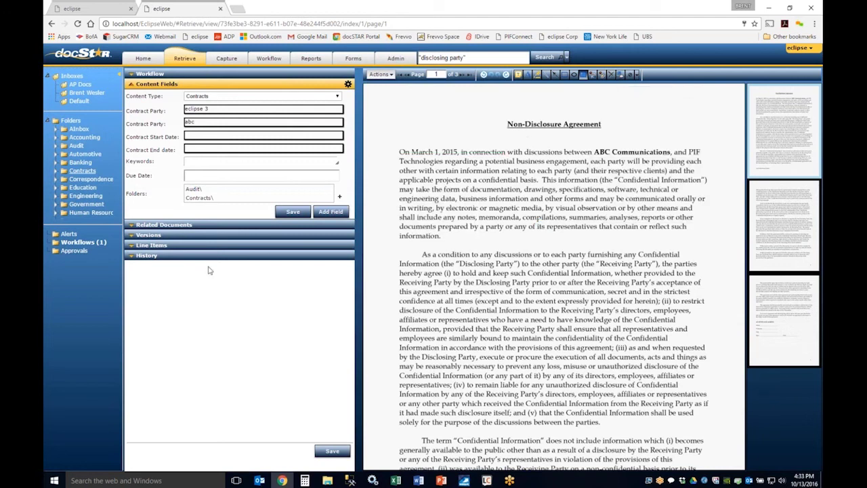
- Check out published version 1.0 of the contract with its file downloaded to the computer and no comment
{"action": "left_click", "coordinate": [135, 236]}
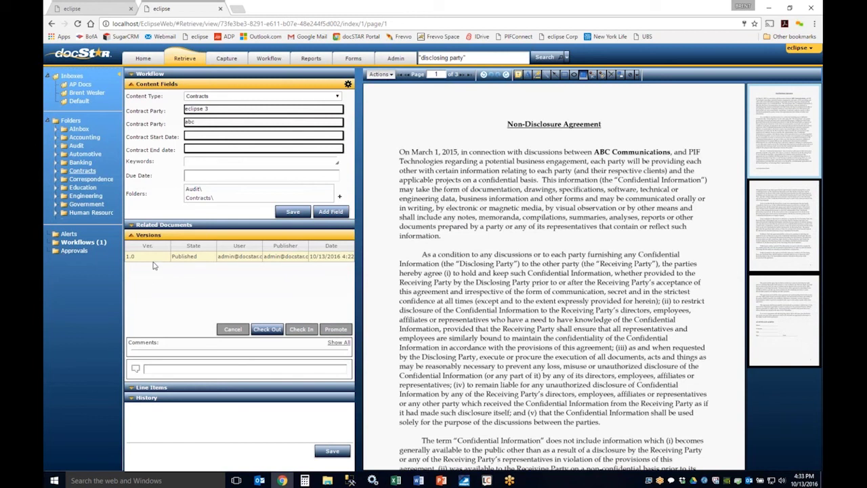
{"action": "left_click", "coordinate": [269, 330]}
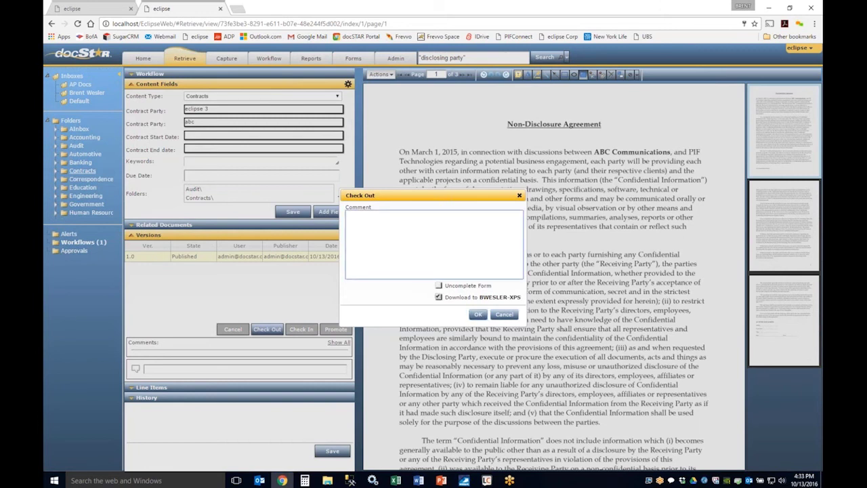
{"action": "left_click", "coordinate": [478, 315]}
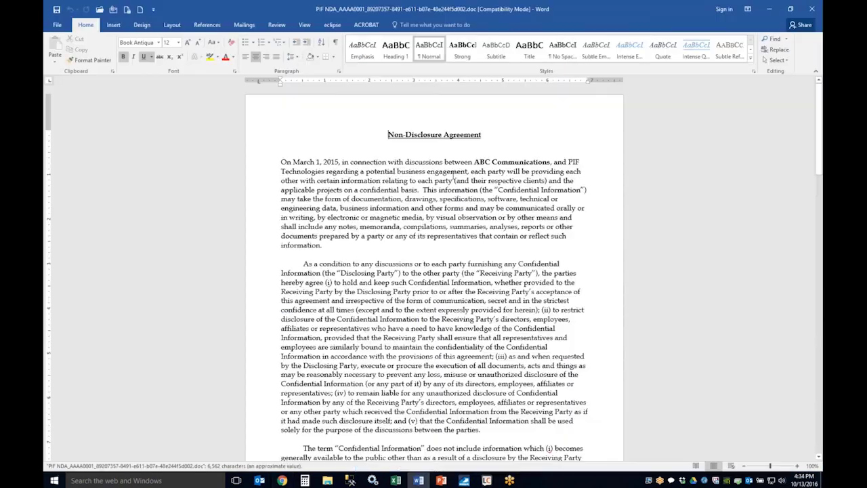
- Change the year in the agreement's opening date to 2017 in Word, keeping the comma after it
{"action": "left_click_drag", "start_coordinate": [342, 162], "coordinate": [334, 163]}
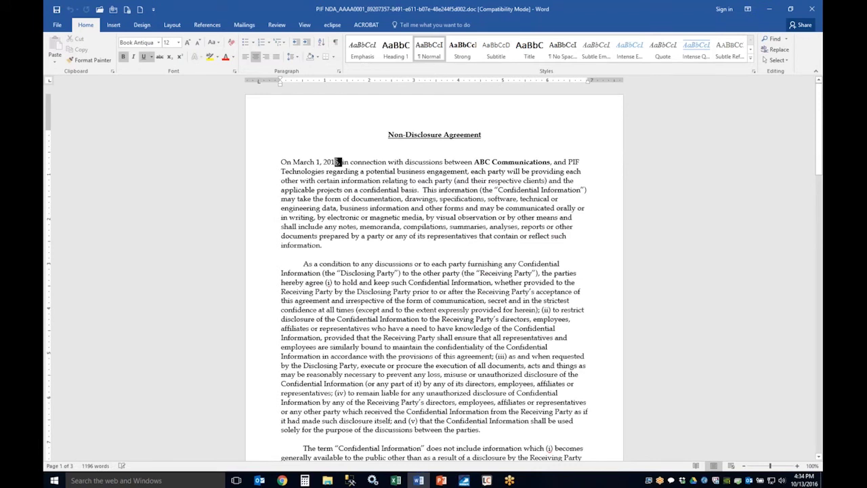
{"action": "type", "text": "7,"}
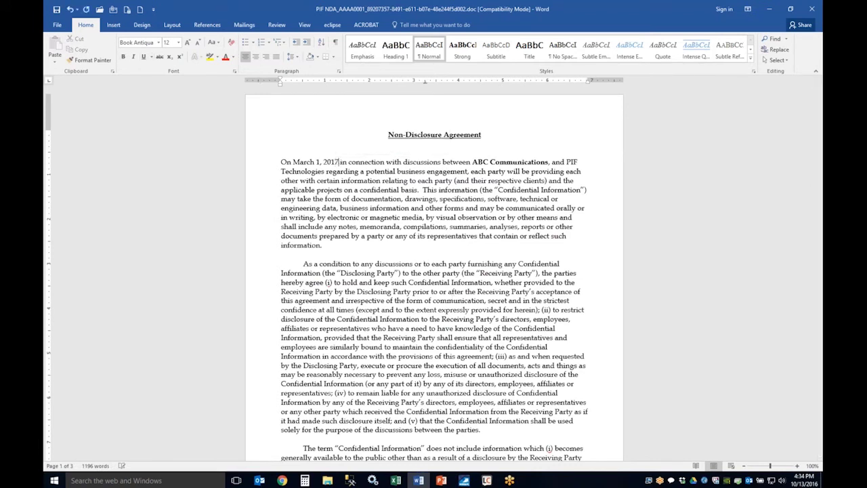
{"action": "key", "text": "BackSpace"}
{"action": "type", "text": ","}
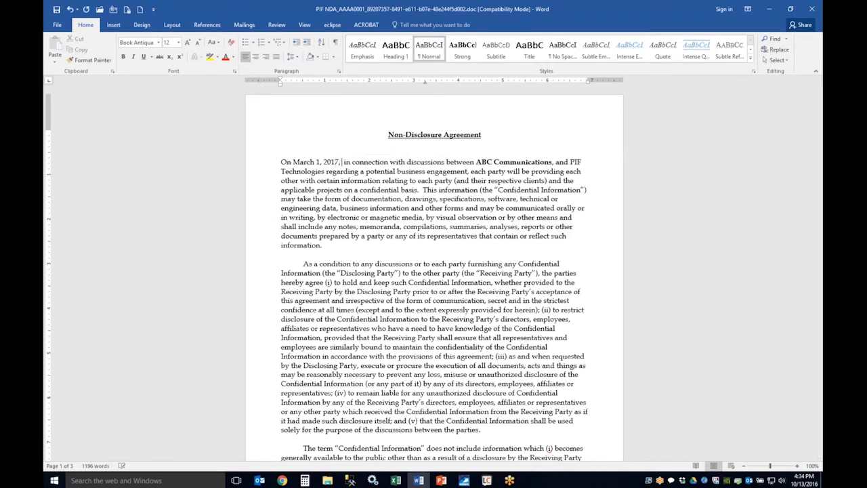
- Add "corp" after "ABC Communications" in the first paragraph
{"action": "left_click", "coordinate": [554, 162]}
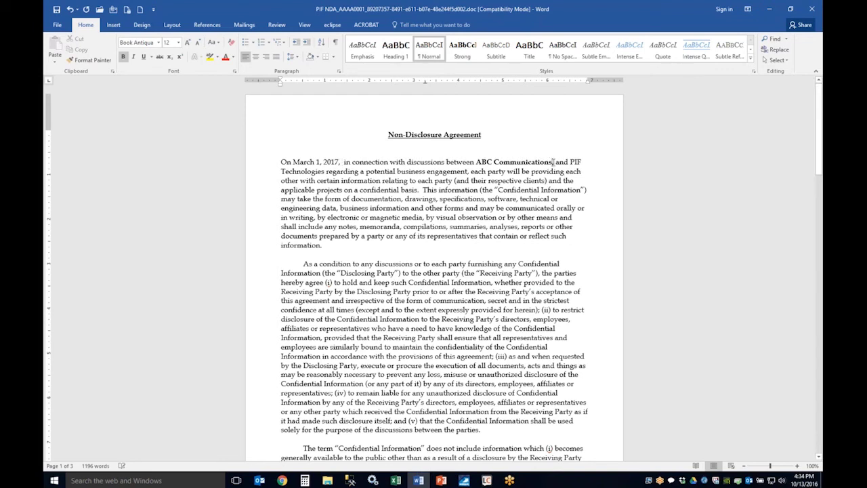
{"action": "type", "text": "xcor"}
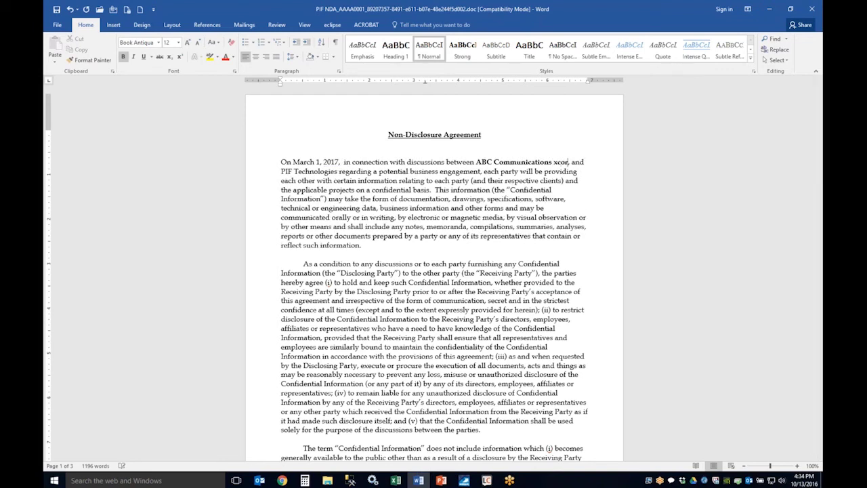
{"action": "key", "text": "BackSpace"}
{"action": "key", "text": "BackSpace"}
{"action": "key", "text": "BackSpace"}
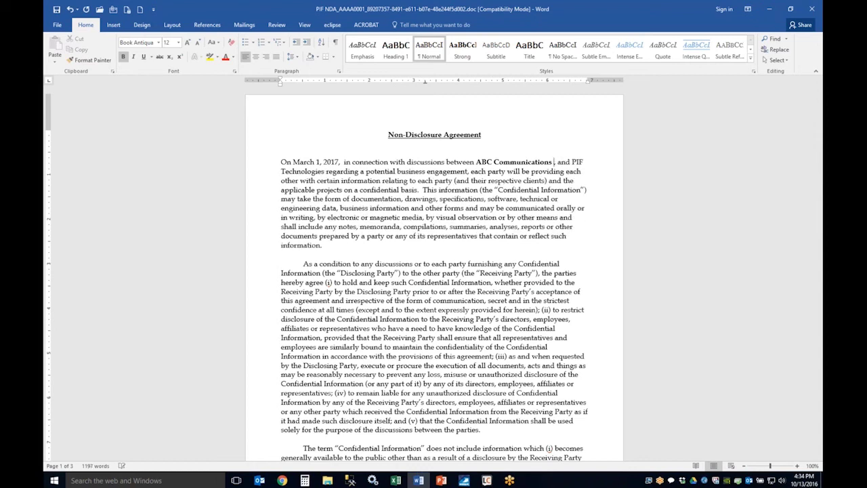
{"action": "type", "text": "co"}
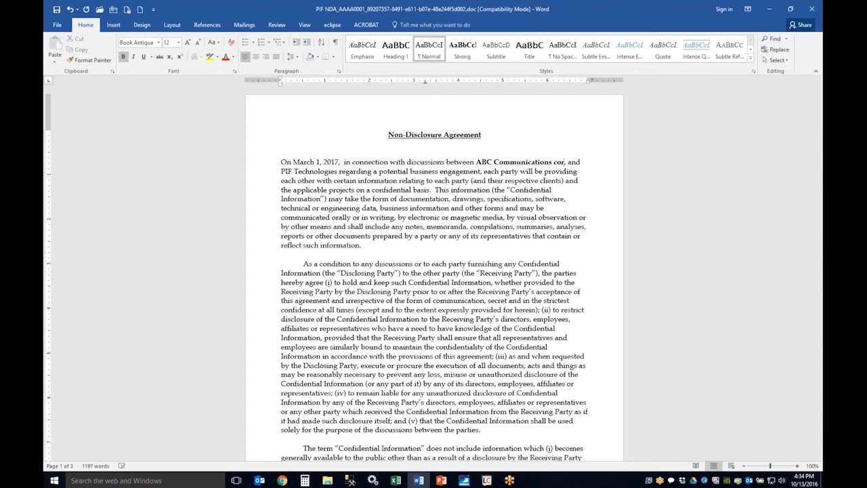
{"action": "type", "text": "rp"}
- Check the edited agreement in to eclipse from Word without a comment, and close Word
{"action": "left_click", "coordinate": [332, 27]}
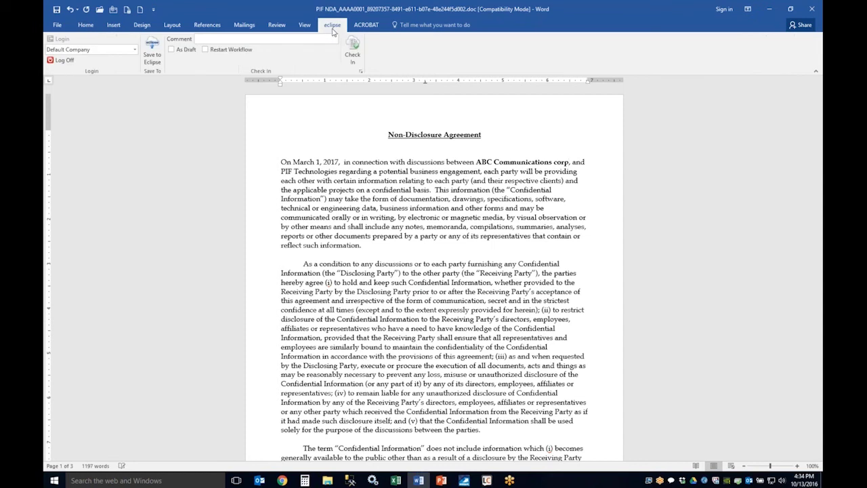
{"action": "left_click", "coordinate": [333, 39]}
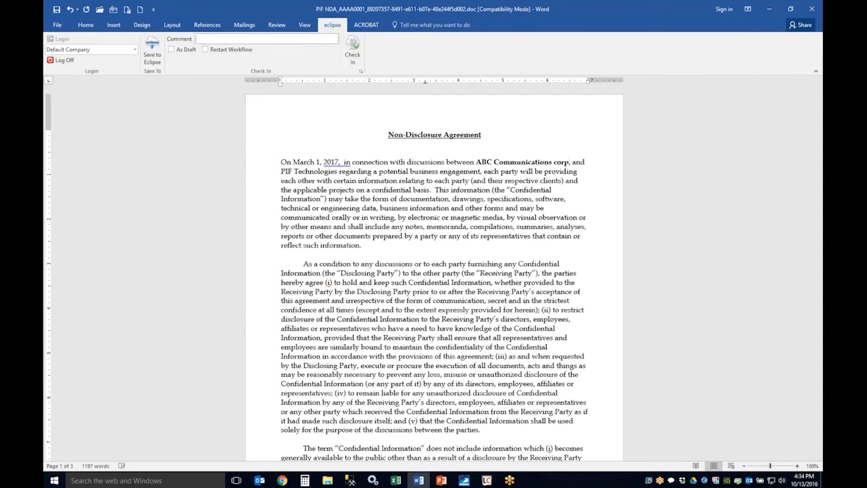
{"action": "left_click", "coordinate": [357, 51]}
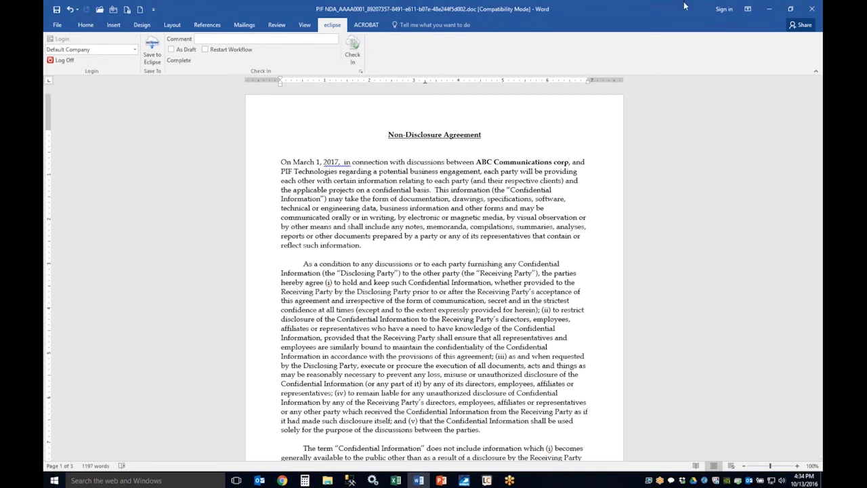
{"action": "left_click", "coordinate": [812, 10]}
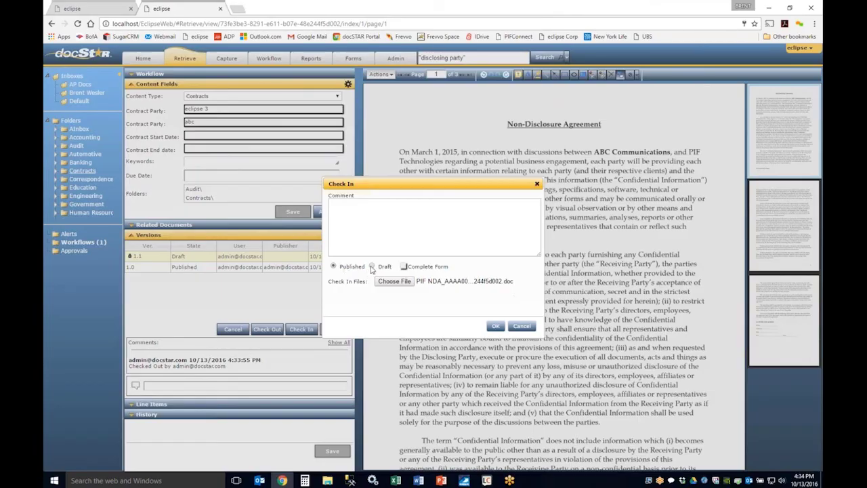
- Try the Draft option for the edited PIF NDA file, set it back to Published and confirm the check-in
{"action": "left_click", "coordinate": [372, 267]}
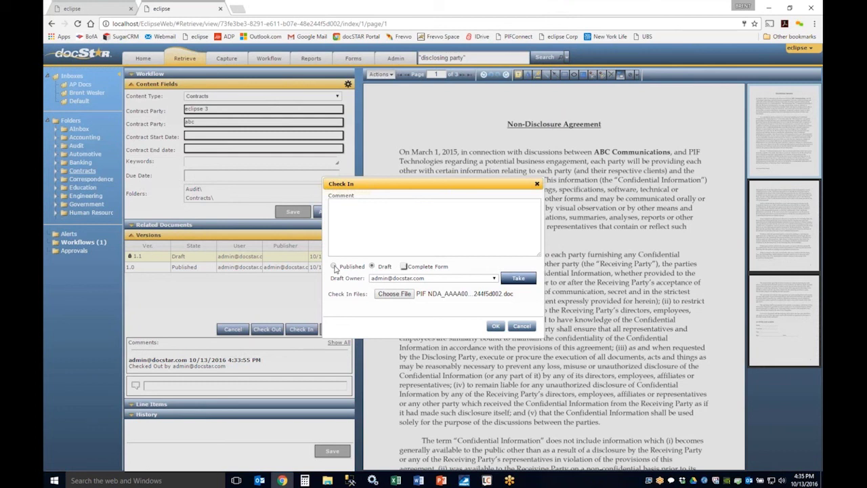
{"action": "left_click", "coordinate": [335, 267]}
{"action": "left_click", "coordinate": [491, 327]}
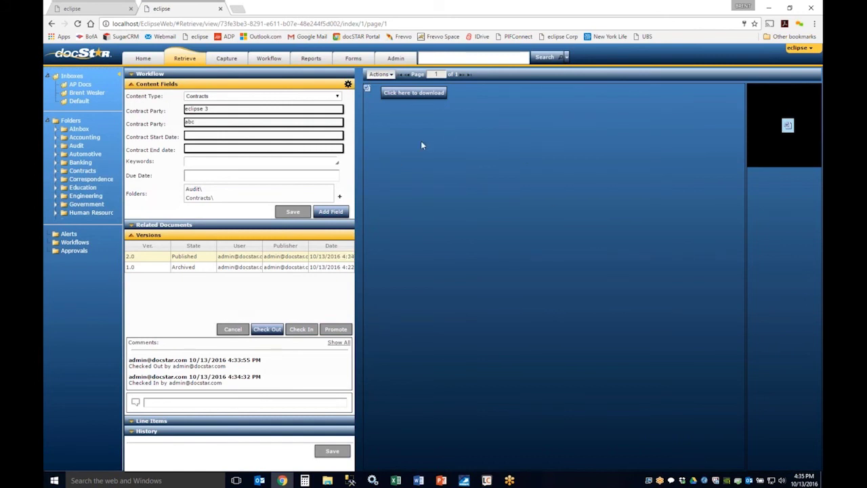
- Promote archived version 1.0 of the agreement to be the newest published version
{"action": "left_click", "coordinate": [168, 271]}
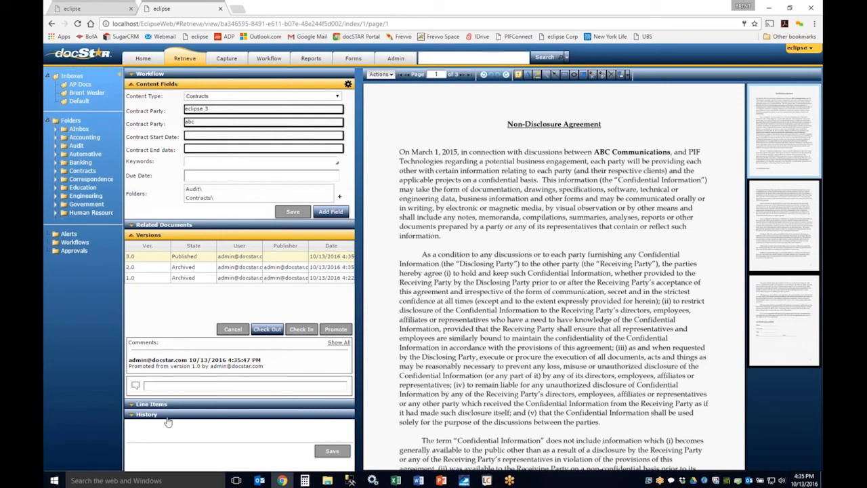
- Review the agreement's history, looking at the chat, the system entries and the full list of entries, and close the history
{"action": "left_click", "coordinate": [133, 238]}
{"action": "left_click", "coordinate": [130, 256]}
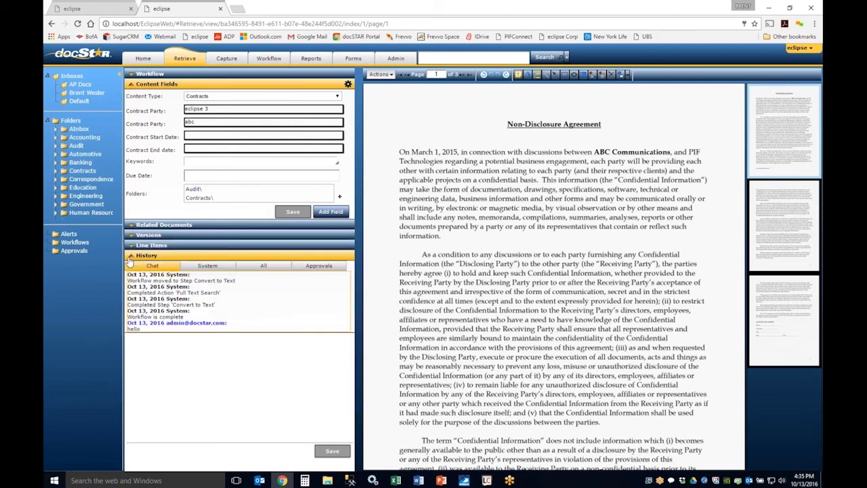
{"action": "left_click", "coordinate": [212, 268]}
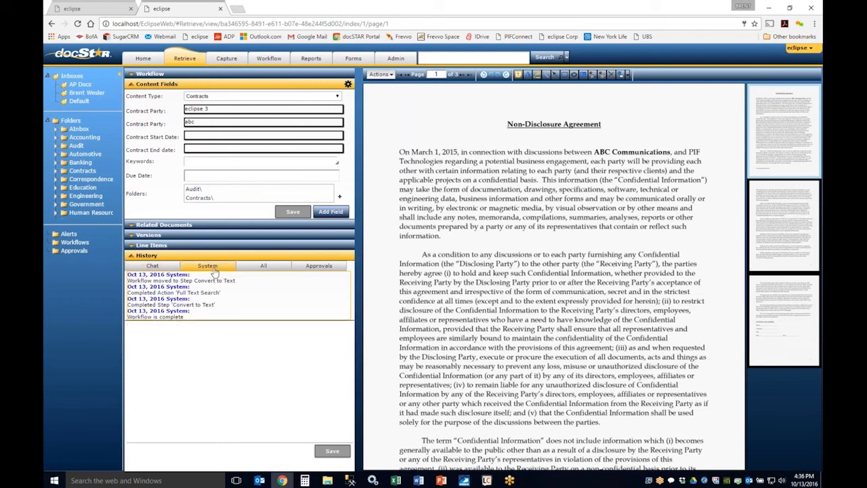
{"action": "left_click", "coordinate": [250, 271]}
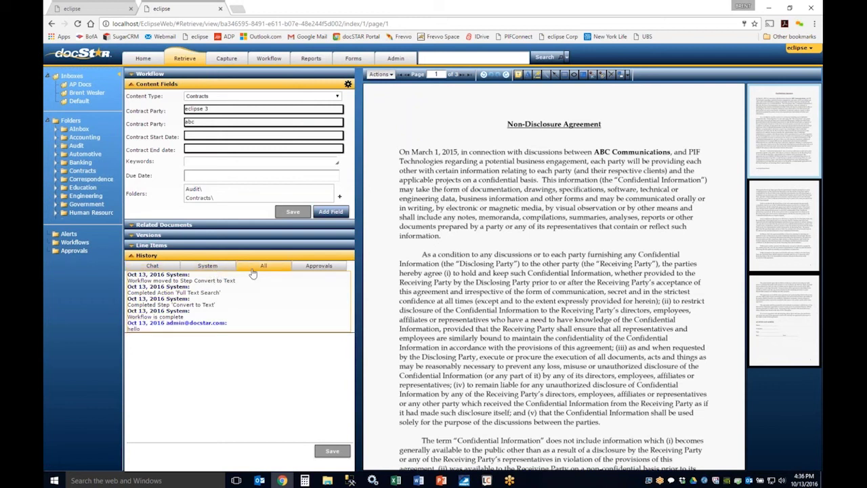
{"action": "left_click", "coordinate": [145, 256]}
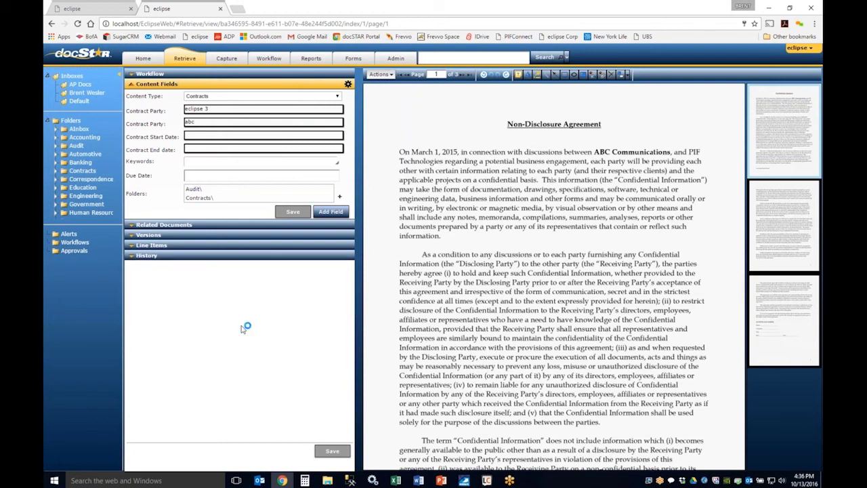
- Open the APInvoice.pdf work item from the workflow queue and show its workflow details with the PO number prompt
{"action": "left_click", "coordinate": [268, 59]}
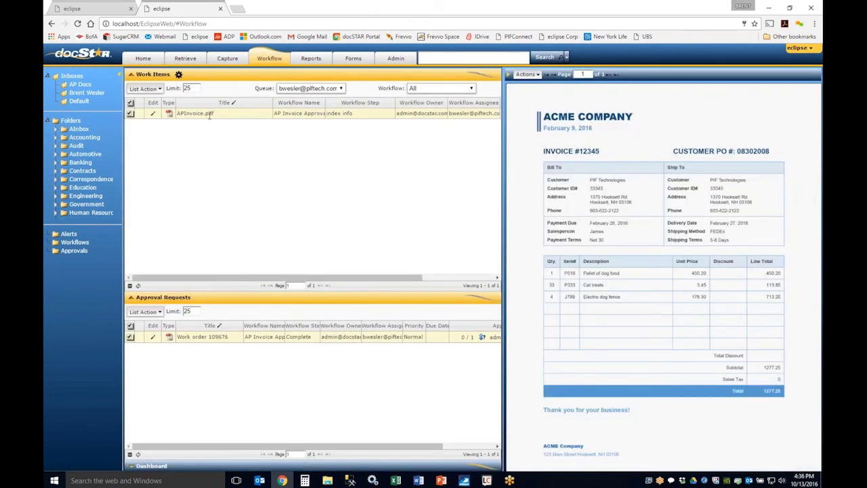
{"action": "left_click", "coordinate": [203, 114]}
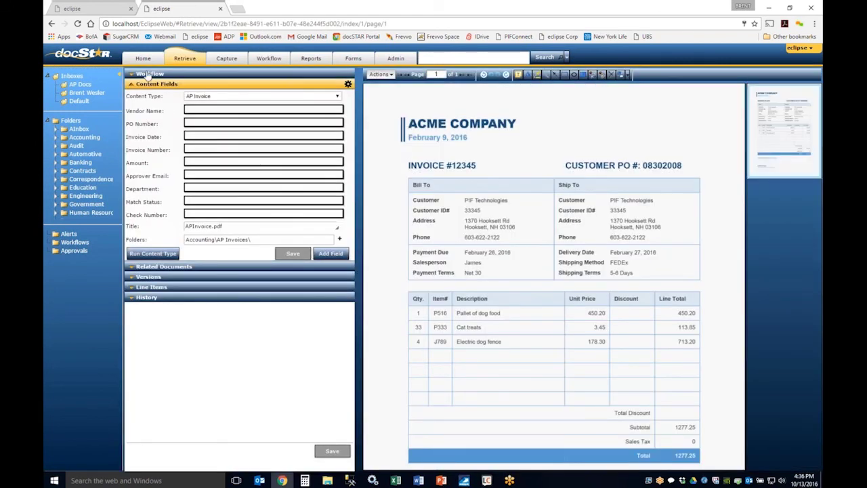
{"action": "left_click", "coordinate": [147, 74]}
{"action": "left_click", "coordinate": [210, 123]}
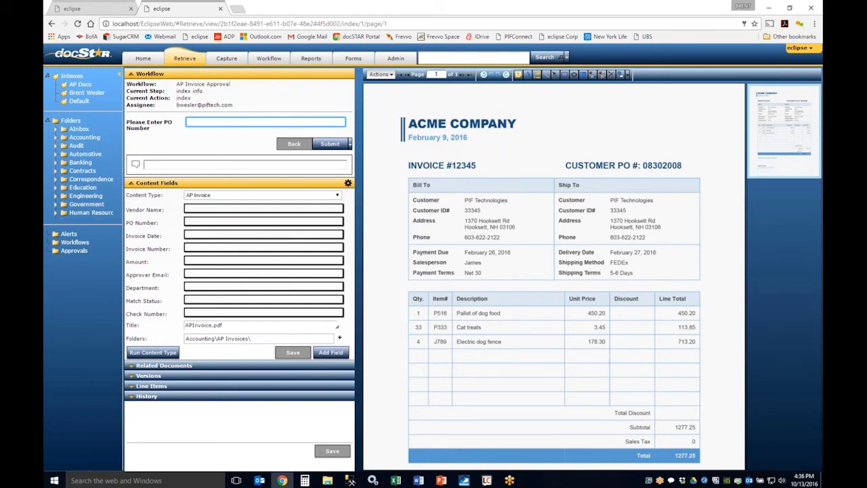
- Create an OCR region for the AP Invoice content type's Vendor Name field around the ACME COMPANY heading on the invoice
{"action": "left_click", "coordinate": [347, 183]}
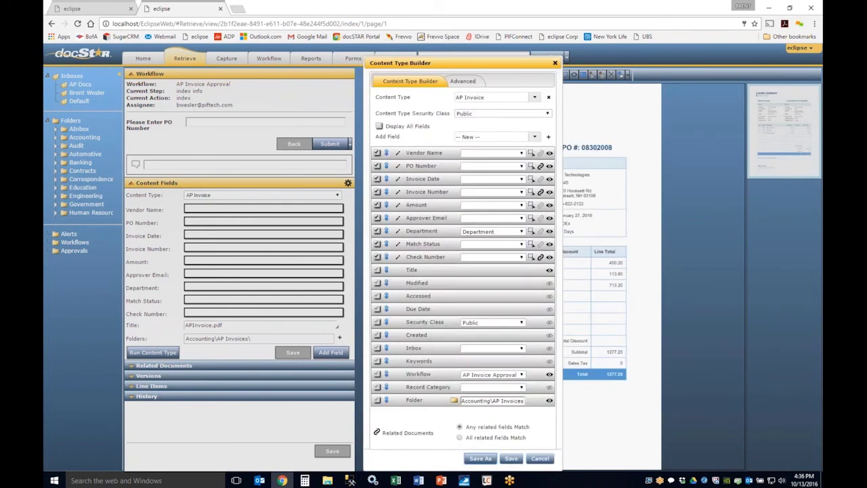
{"action": "left_click_drag", "start_coordinate": [412, 63], "coordinate": [336, 60]}
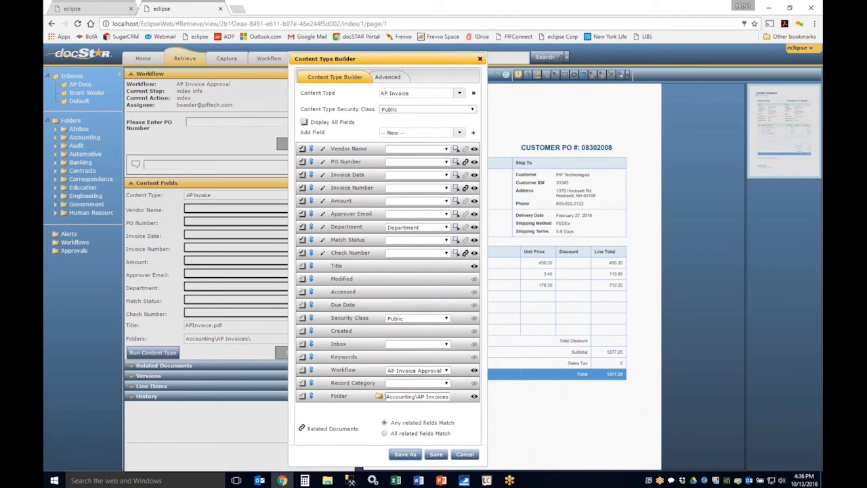
{"action": "left_click_drag", "start_coordinate": [398, 58], "coordinate": [610, 62]}
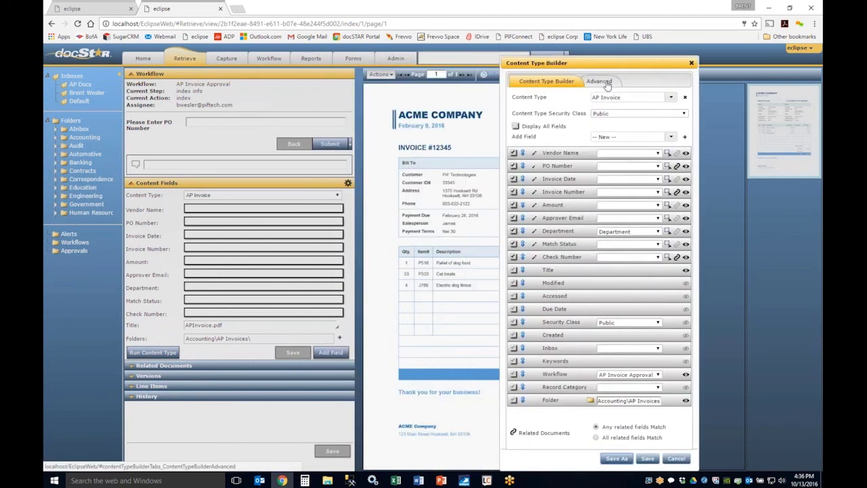
{"action": "left_click", "coordinate": [668, 155]}
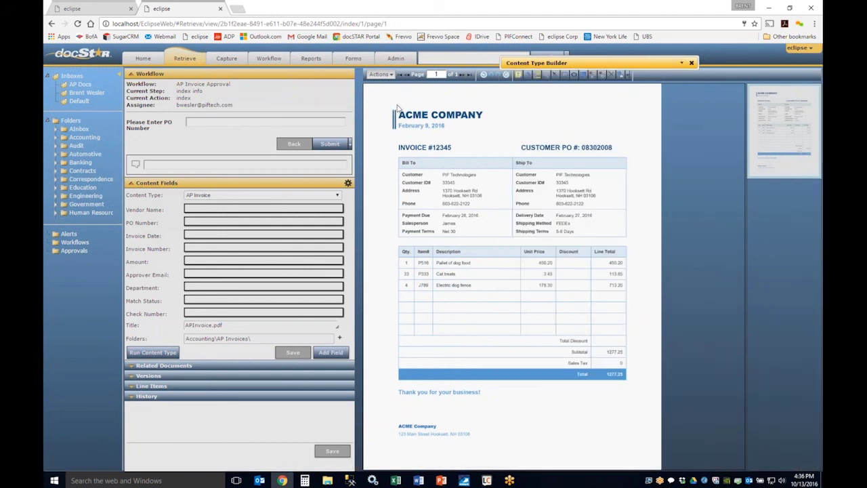
{"action": "mouse_move", "coordinate": [399, 107]}
{"action": "left_mouse_down"}
{"action": "mouse_move", "coordinate": [417, 127]}
{"action": "mouse_move", "coordinate": [489, 128]}
{"action": "left_mouse_up"}
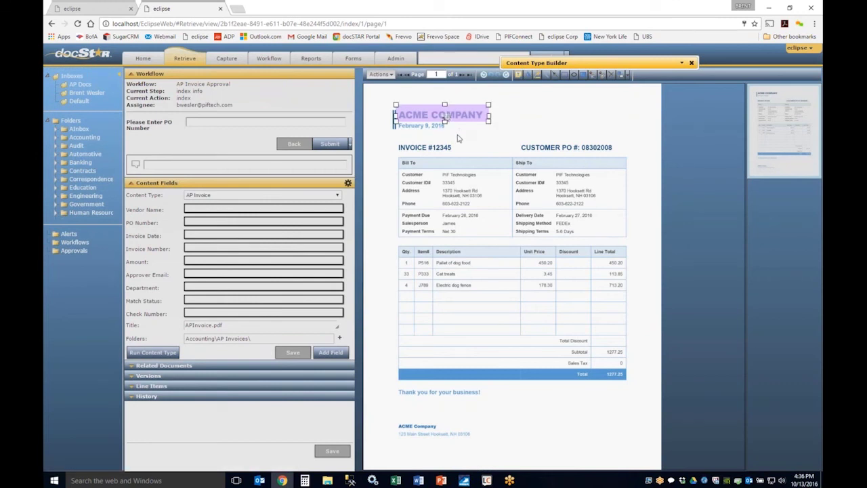
{"action": "double_click", "coordinate": [448, 116]}
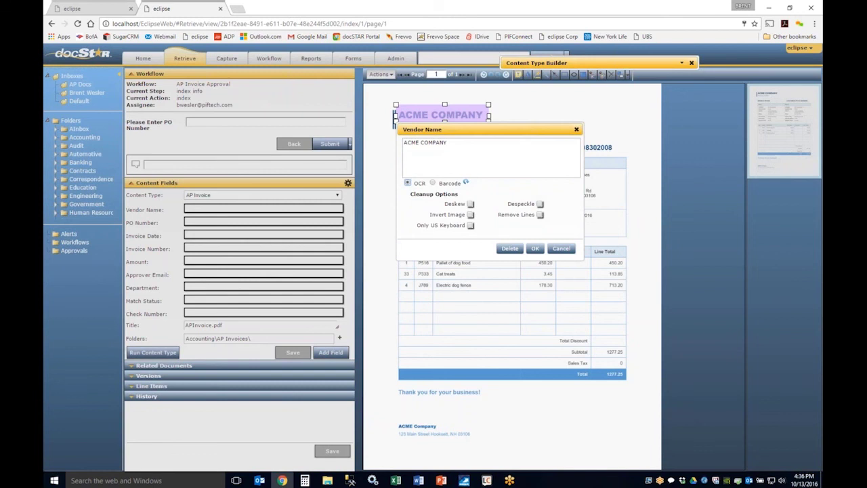
{"action": "left_click_drag", "start_coordinate": [461, 131], "coordinate": [487, 159]}
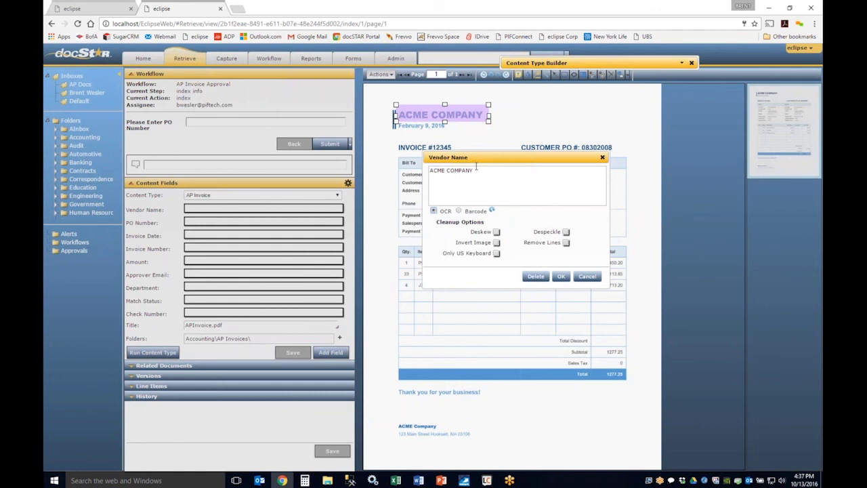
{"action": "left_click", "coordinate": [477, 169]}
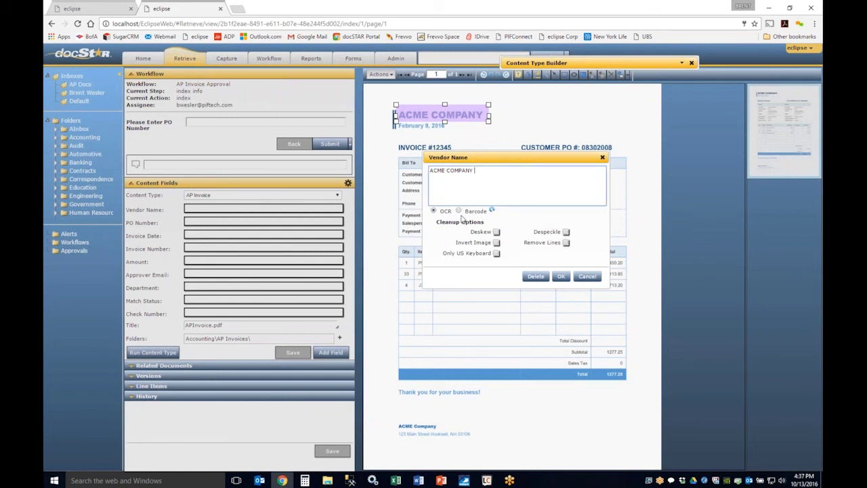
{"action": "left_click", "coordinate": [561, 276]}
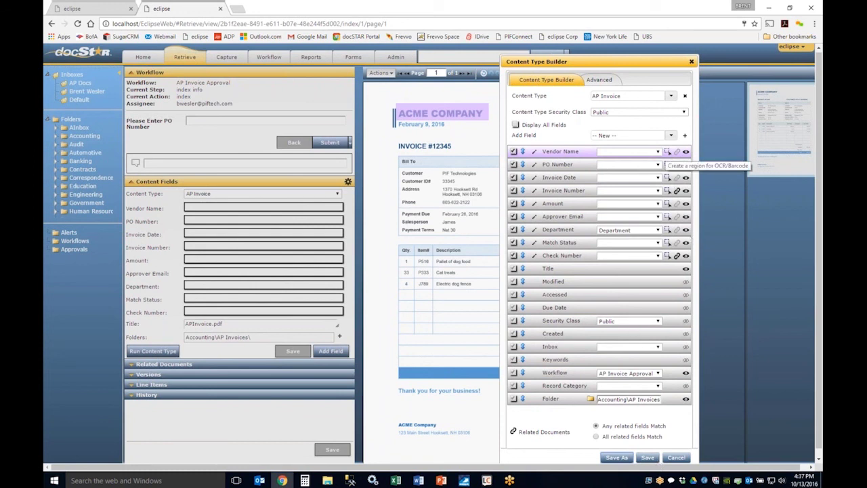
- Delete the Vendor Name OCR region and save the AP Invoice content type
{"action": "left_click", "coordinate": [668, 164]}
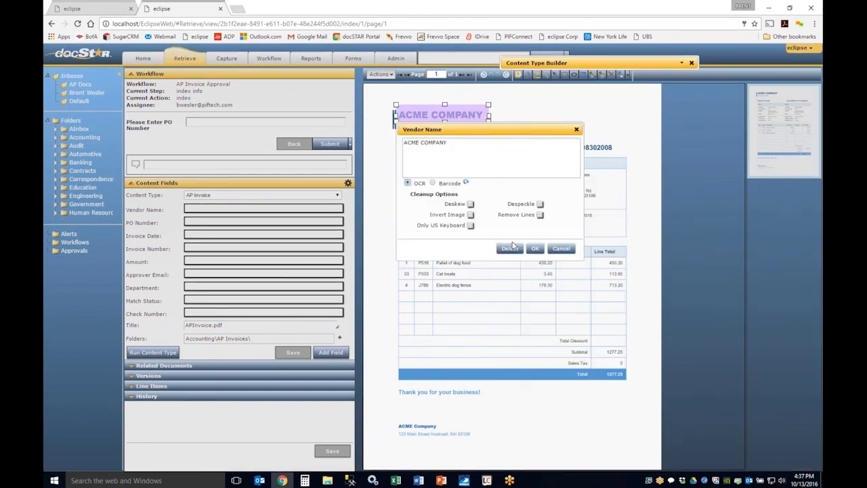
{"action": "left_click", "coordinate": [516, 250]}
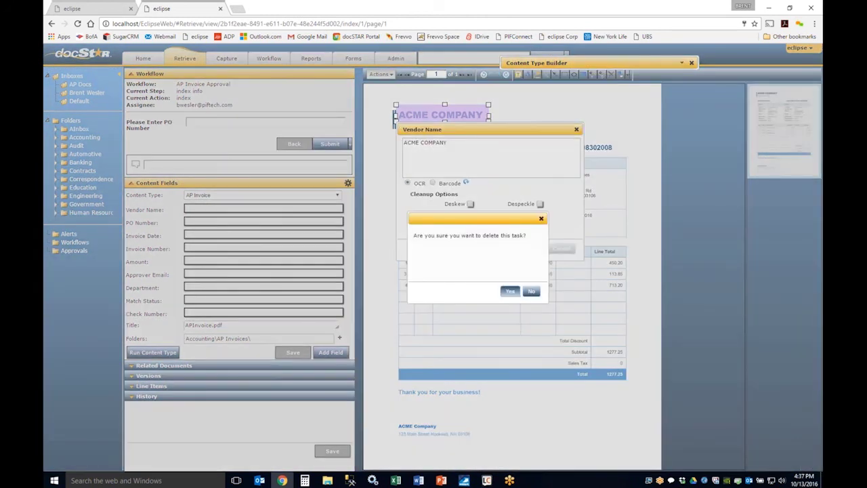
{"action": "left_click", "coordinate": [509, 291]}
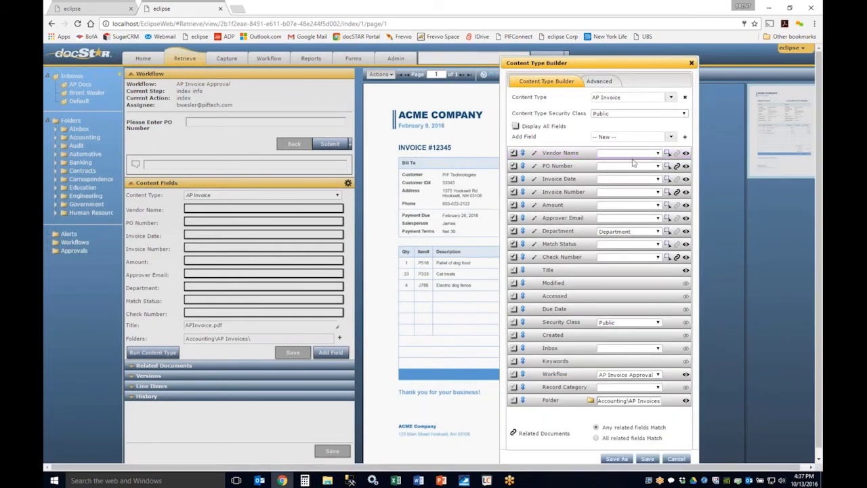
{"action": "left_click", "coordinate": [648, 459]}
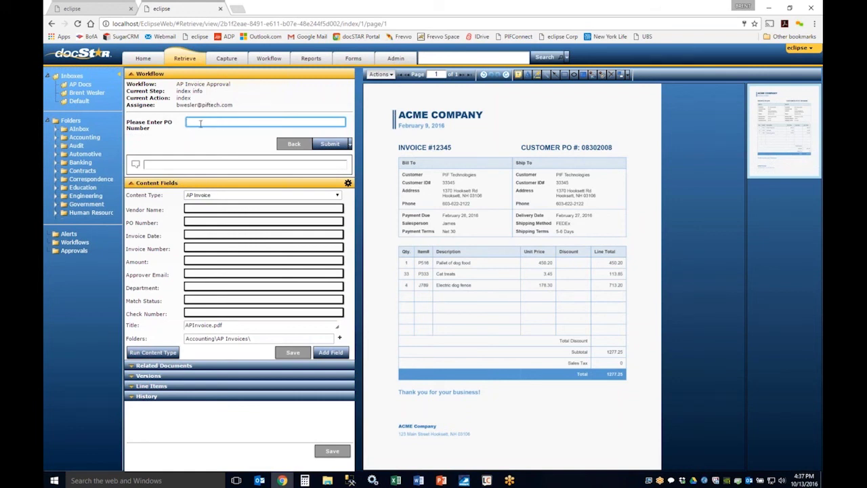
- Enter the invoice's PO number in the workflow prompt and submit it
{"action": "type", "text": "02008"}
{"action": "left_click", "coordinate": [329, 145]}
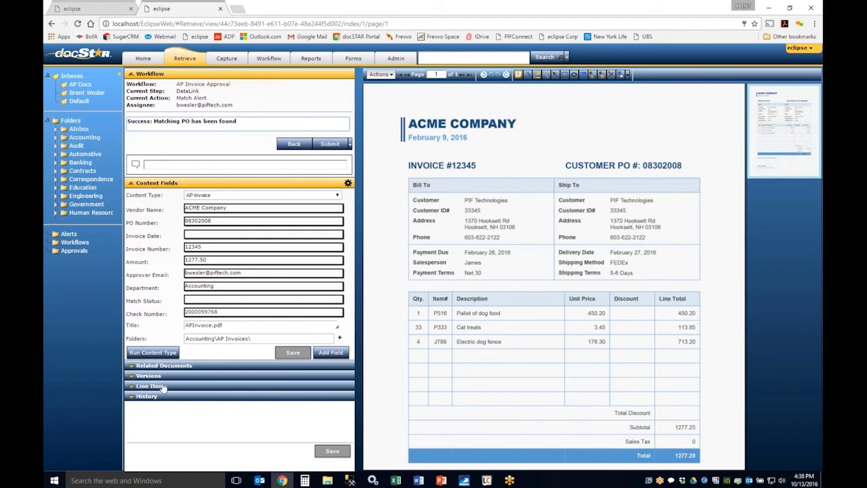
- Move the Line Items section directly below Content Fields, expand it and collapse the Workflow section
{"action": "left_click_drag", "start_coordinate": [163, 386], "coordinate": [156, 367]}
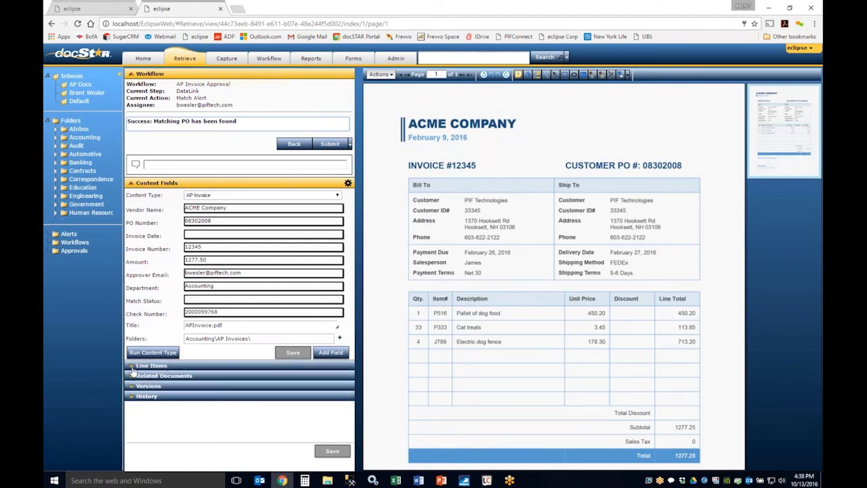
{"action": "left_click", "coordinate": [133, 368]}
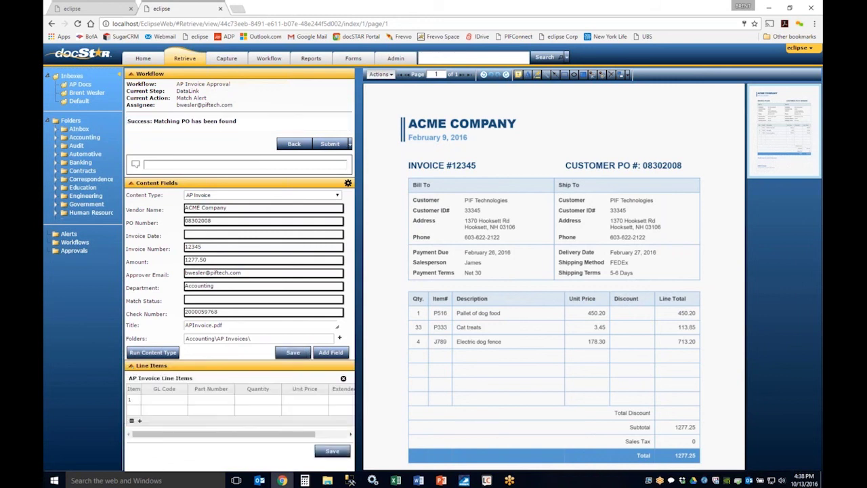
{"action": "left_click", "coordinate": [132, 74]}
- Fill the first invoice line item with GL code 100-Accounting, part number 12345 and quantity 1, and add two more rows
{"action": "left_click", "coordinate": [174, 304]}
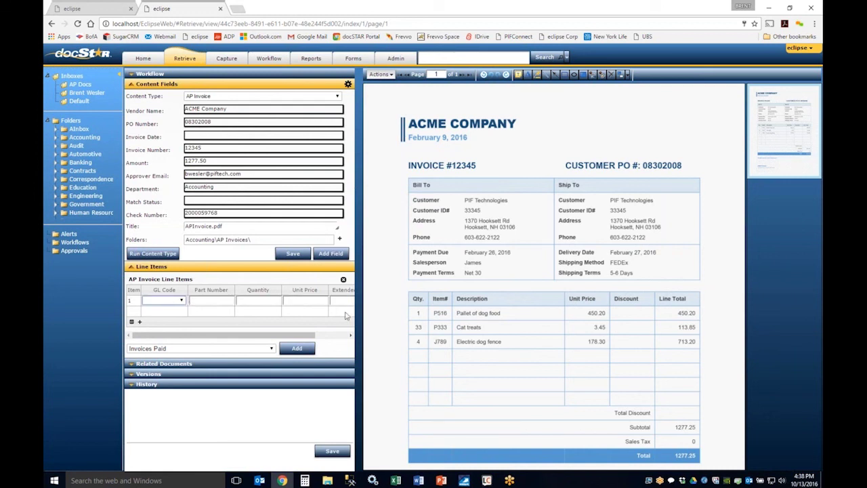
{"action": "left_click", "coordinate": [181, 301]}
{"action": "left_click", "coordinate": [200, 309]}
{"action": "left_click", "coordinate": [204, 300]}
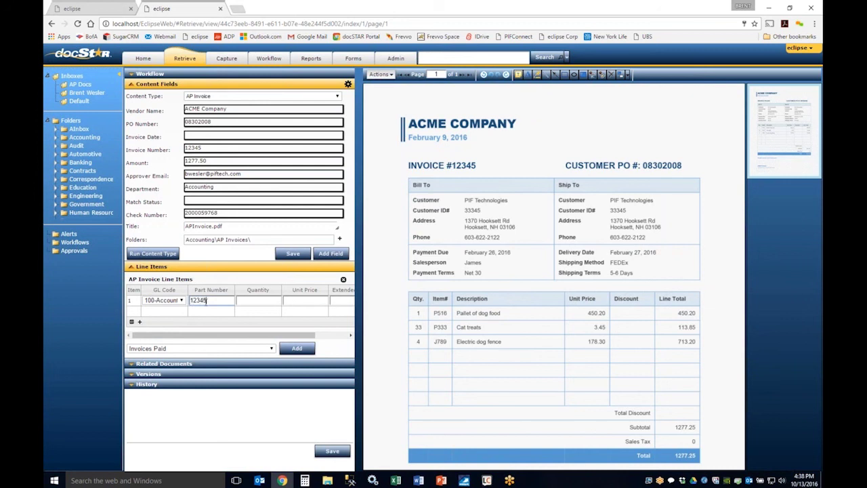
{"action": "left_click", "coordinate": [258, 300]}
{"action": "key", "text": "Tab"}
{"action": "key", "text": "Tab"}
{"action": "left_click", "coordinate": [140, 322]}
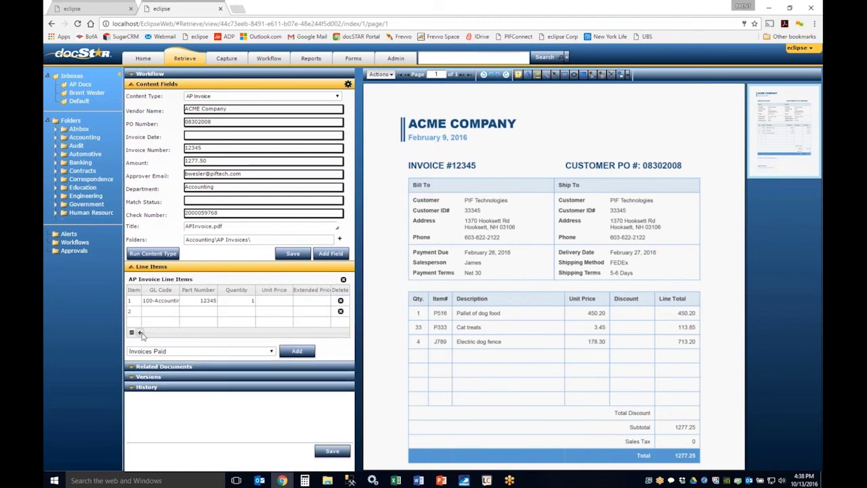
{"action": "left_click", "coordinate": [139, 333]}
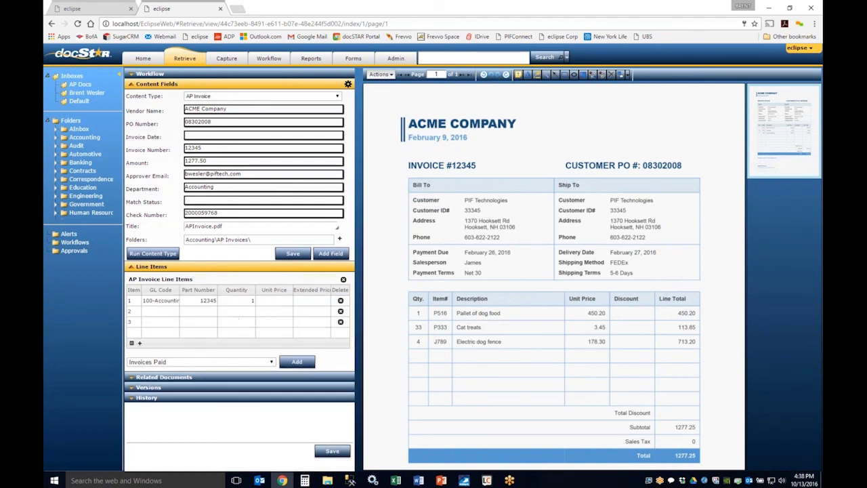
- Add an Invoices Paid table to the line items and remove it again
{"action": "left_click", "coordinate": [297, 363]}
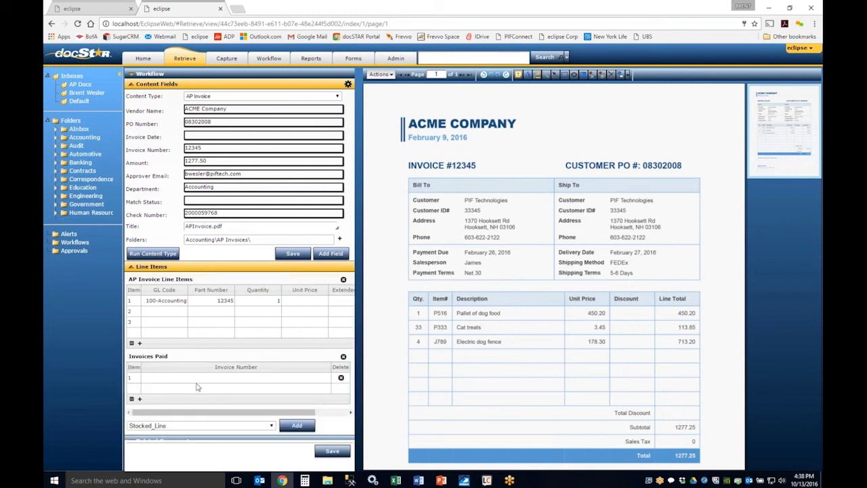
{"action": "left_click", "coordinate": [344, 356]}
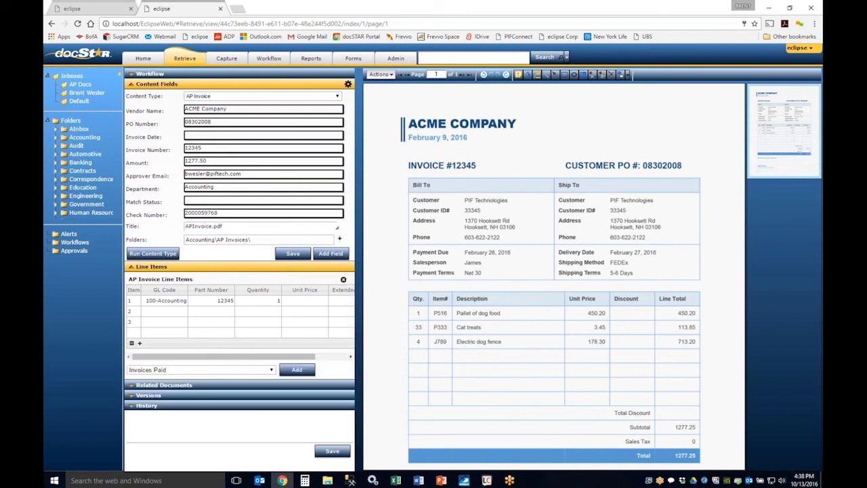
- Collapse the line items, return to the invoice's workflow section and submit the Match Alert action
{"action": "left_click", "coordinate": [182, 311]}
{"action": "left_click", "coordinate": [132, 344]}
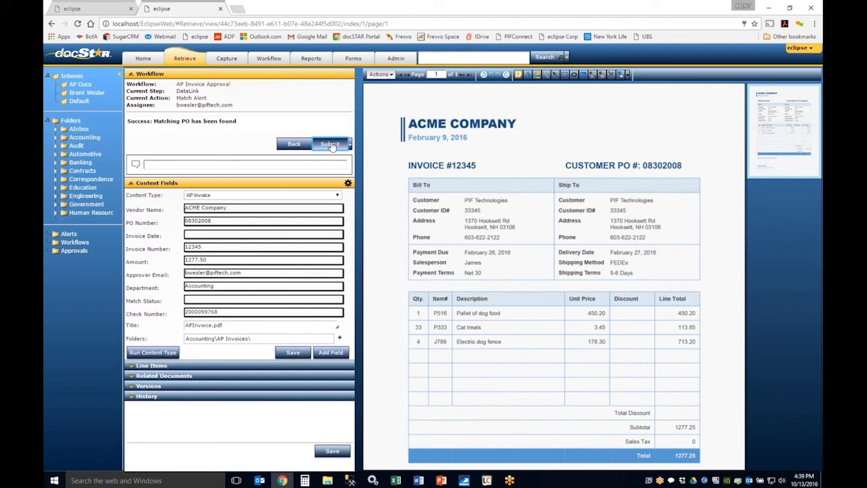
{"action": "left_click", "coordinate": [330, 145]}
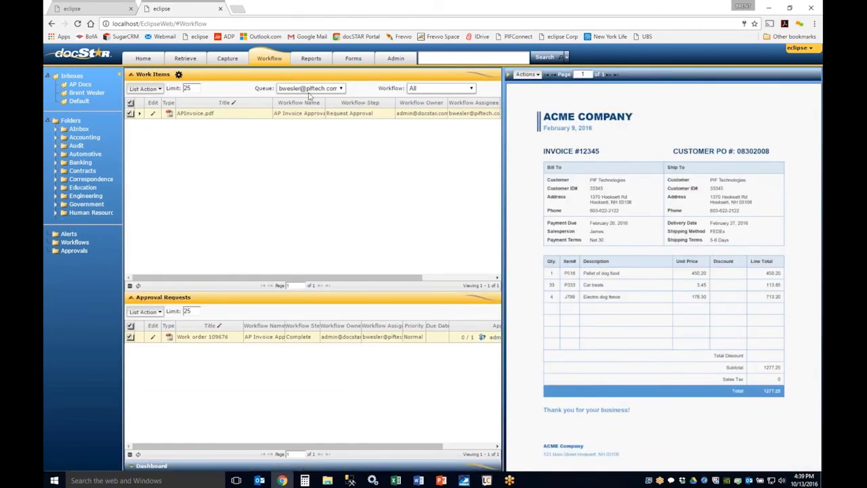
- Open APInvoice.pdf from the work items, stamp the handwritten signature across its lower line-item rows, and approve the invoice
{"action": "double_click", "coordinate": [254, 116]}
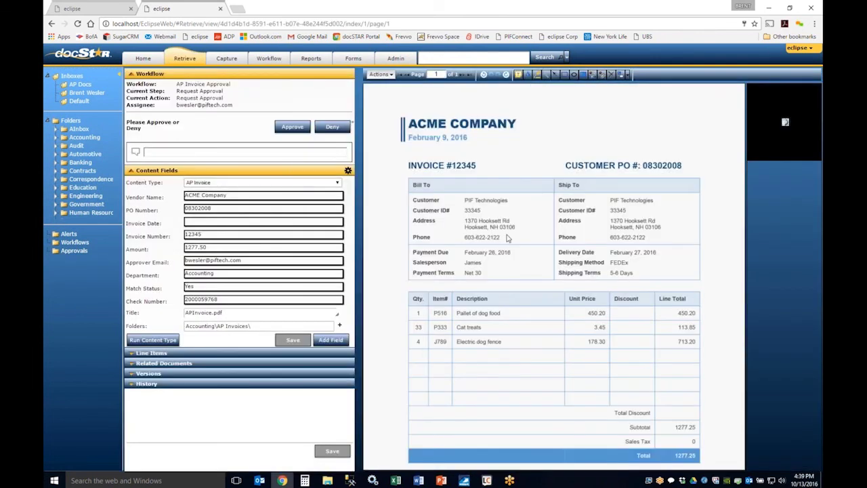
{"action": "left_click", "coordinate": [602, 76]}
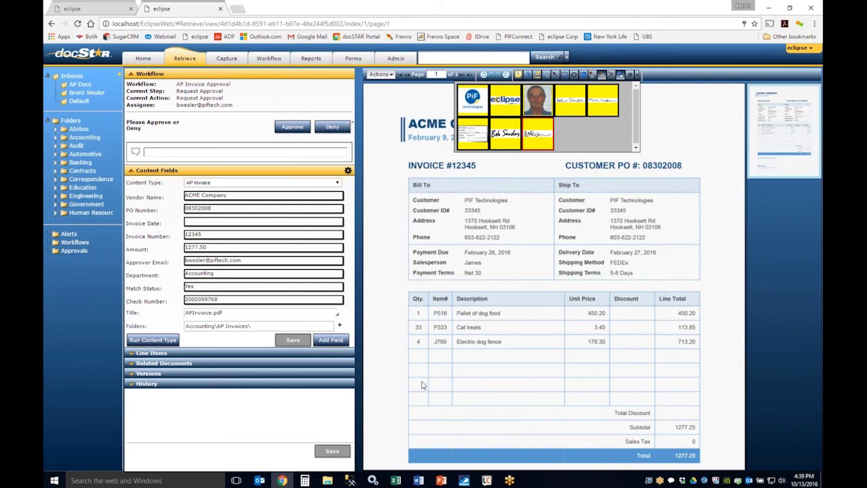
{"action": "left_click", "coordinate": [390, 373]}
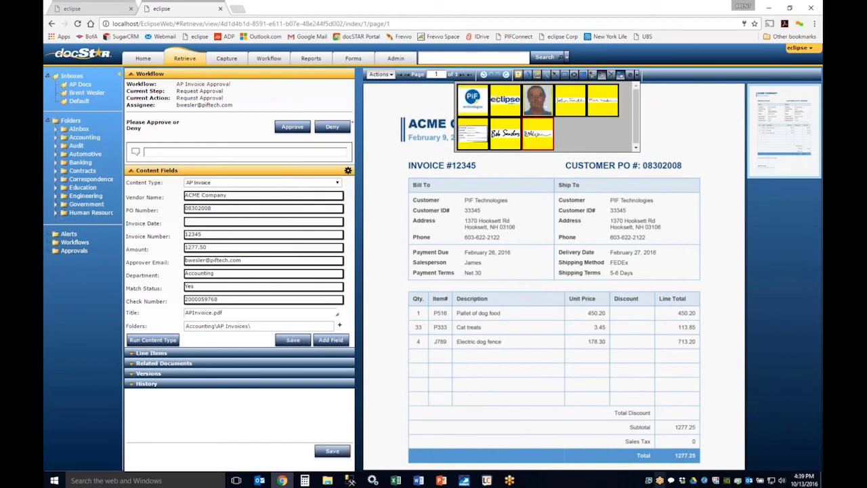
{"action": "left_click", "coordinate": [387, 373]}
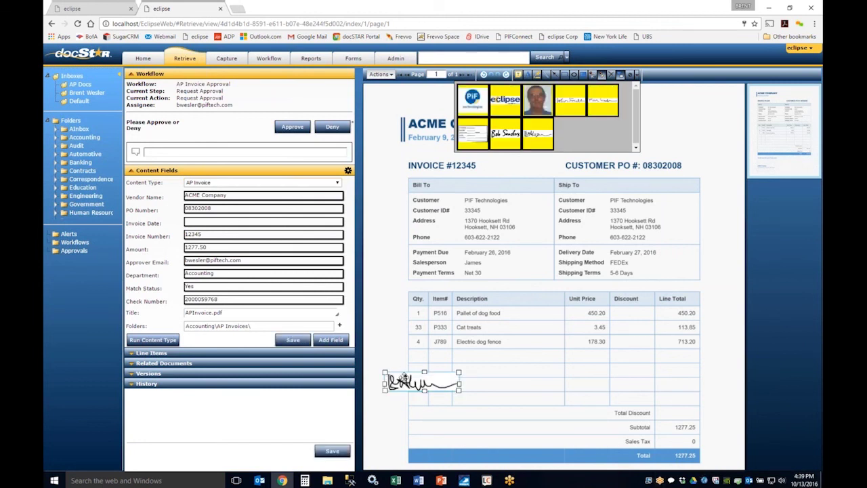
{"action": "left_click_drag", "start_coordinate": [404, 378], "coordinate": [430, 391]}
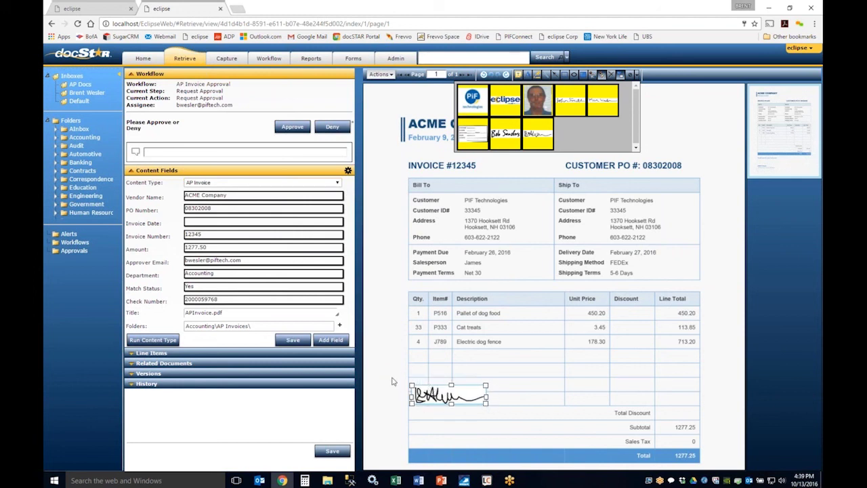
{"action": "left_click", "coordinate": [287, 128]}
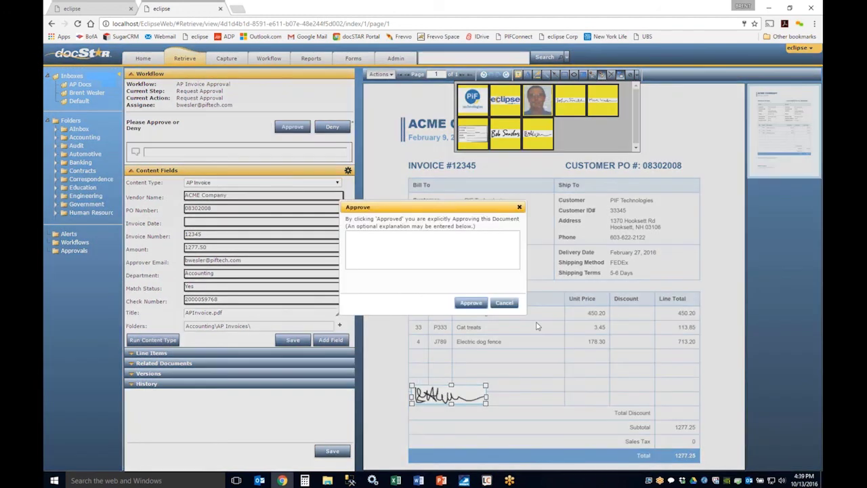
{"action": "left_click", "coordinate": [471, 303]}
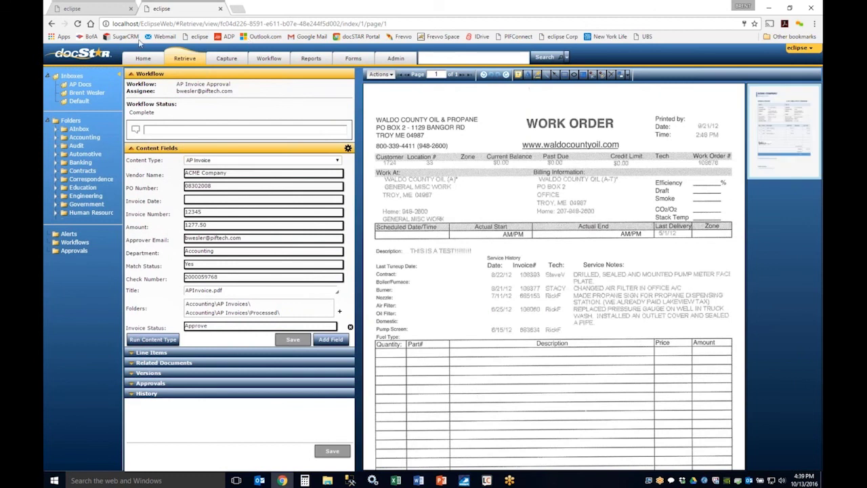
- Search all documents for "acme" and expand the line items of APInvoice.pdf in the results
{"action": "left_click", "coordinate": [234, 59]}
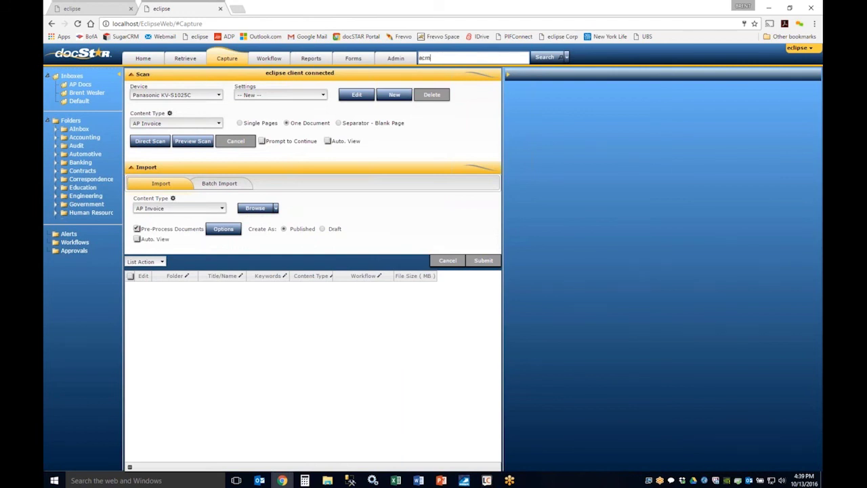
{"action": "type", "text": "acme"}
{"action": "key", "text": "Return"}
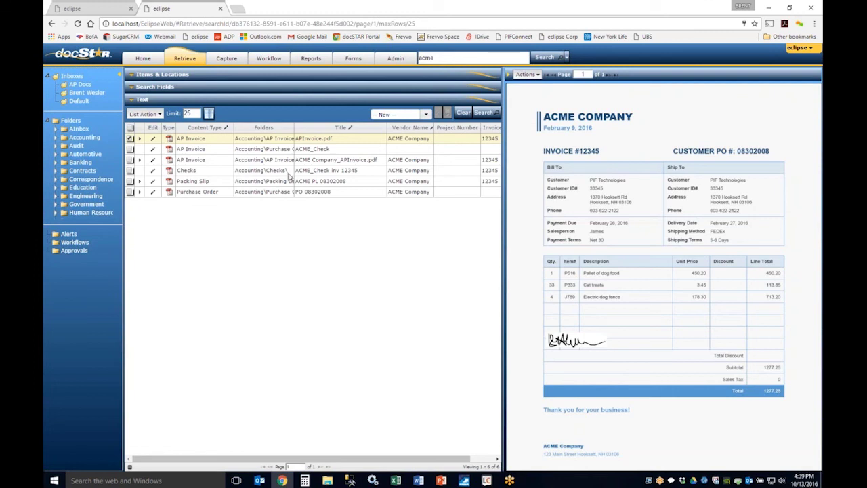
{"action": "left_click", "coordinate": [139, 140]}
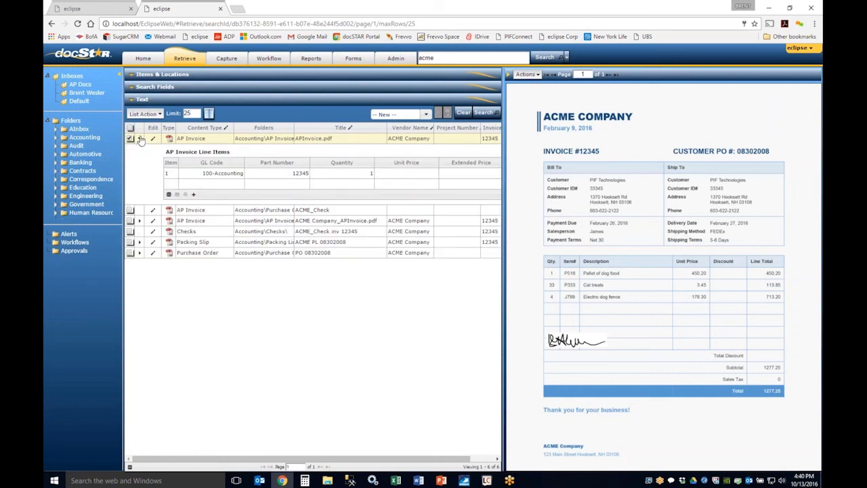
{"action": "left_click", "coordinate": [140, 139]}
{"action": "left_click", "coordinate": [140, 139]}
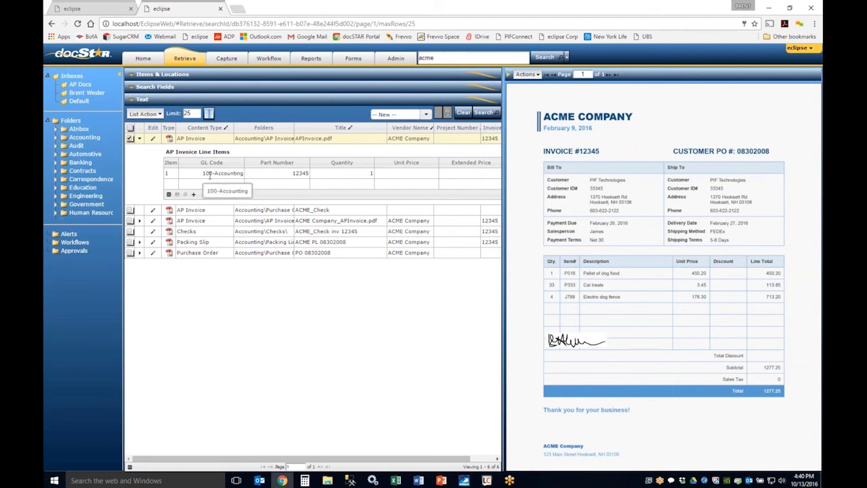
{"action": "left_click", "coordinate": [140, 139]}
{"action": "left_click", "coordinate": [139, 139]}
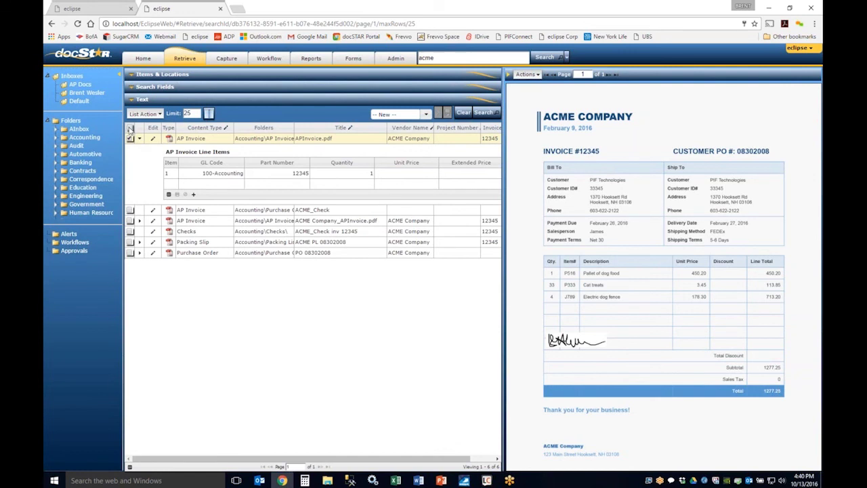
- Select all the acme search results, open them in the viewer and browse through the invoices, checks and purchase order
{"action": "left_click", "coordinate": [130, 129]}
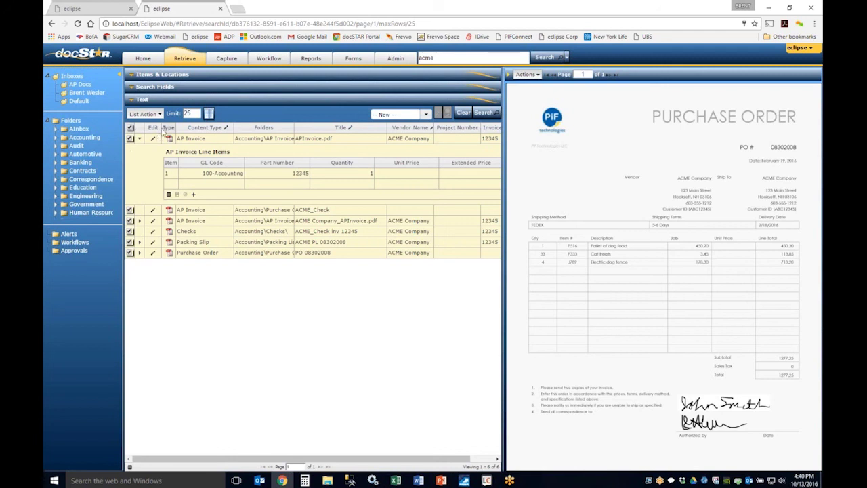
{"action": "left_click", "coordinate": [155, 115]}
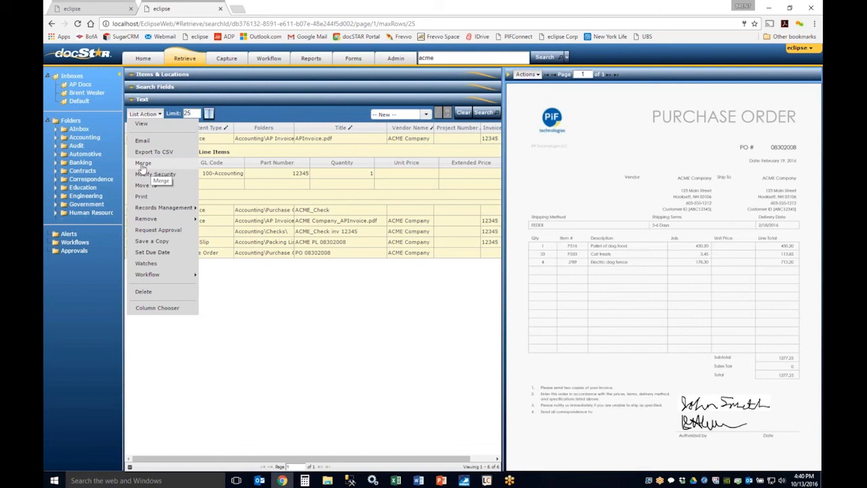
{"action": "left_click", "coordinate": [144, 124]}
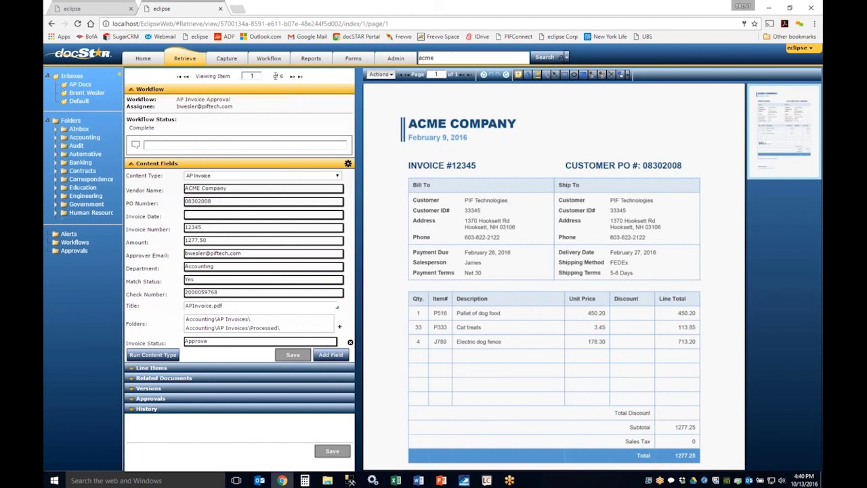
{"action": "left_click", "coordinate": [292, 76]}
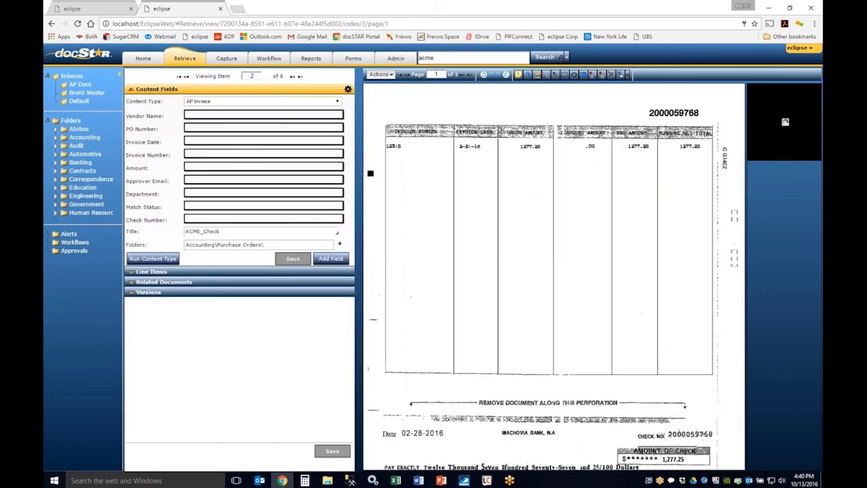
{"action": "left_click", "coordinate": [292, 76]}
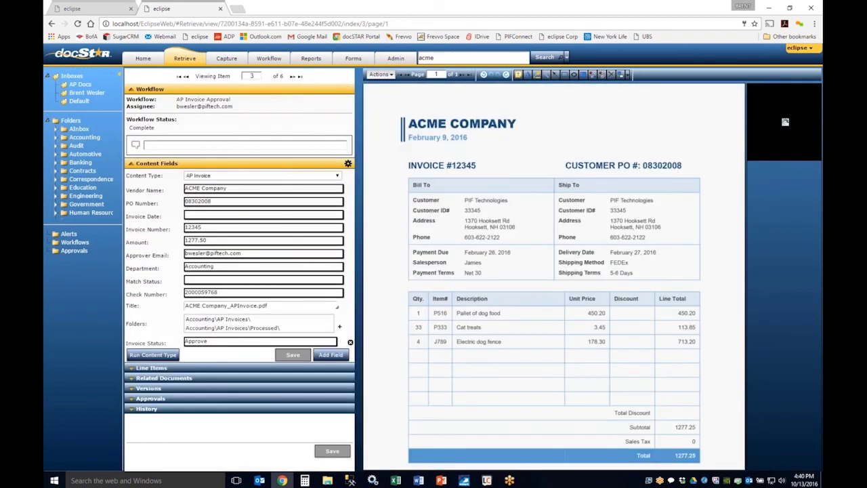
{"action": "left_click", "coordinate": [292, 76]}
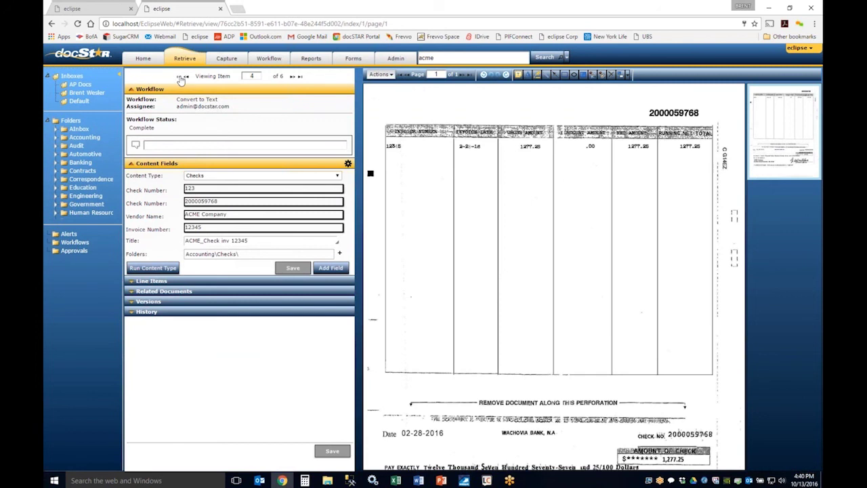
{"action": "left_click", "coordinate": [181, 78]}
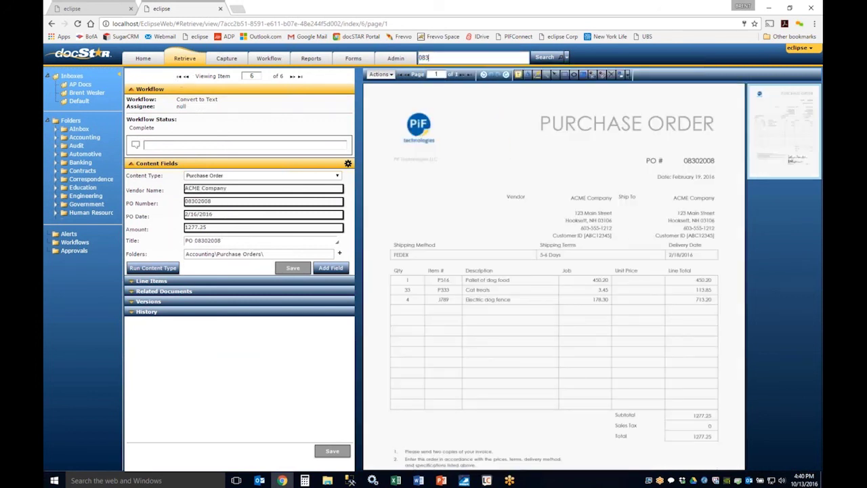
- Search for the invoice's purchase order number and expand the line items of APInvoice.pdf in the results
{"action": "type", "text": "08"}
{"action": "key", "text": "Return"}
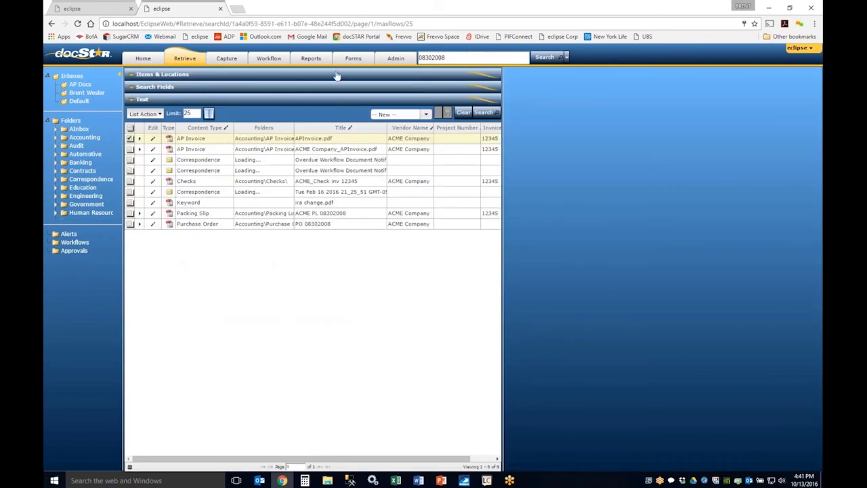
{"action": "left_click", "coordinate": [140, 138]}
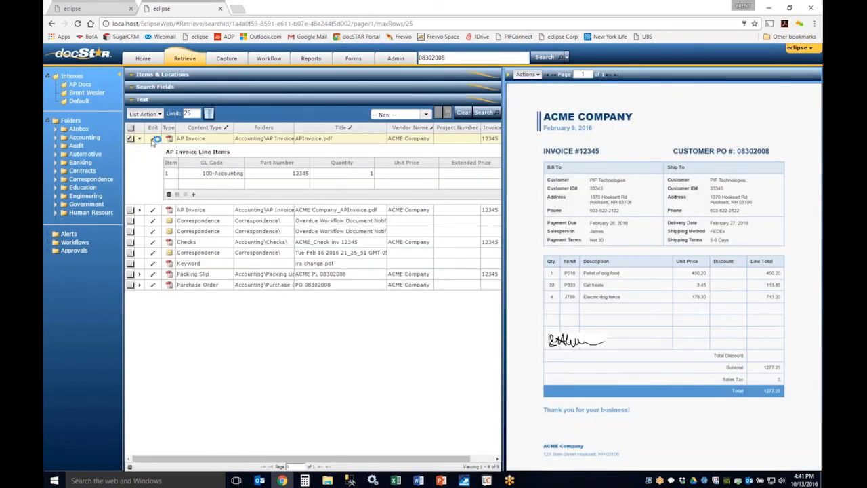
- Open the APInvoice.pdf result row for inline editing of its title and project number, and cancel the edit
{"action": "left_click", "coordinate": [152, 138]}
{"action": "left_click", "coordinate": [346, 138]}
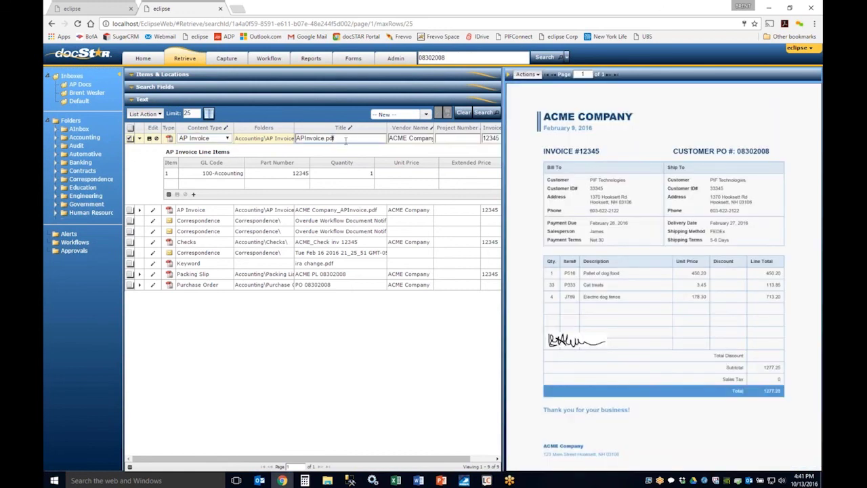
{"action": "left_click", "coordinate": [472, 139]}
{"action": "left_click", "coordinate": [157, 138]}
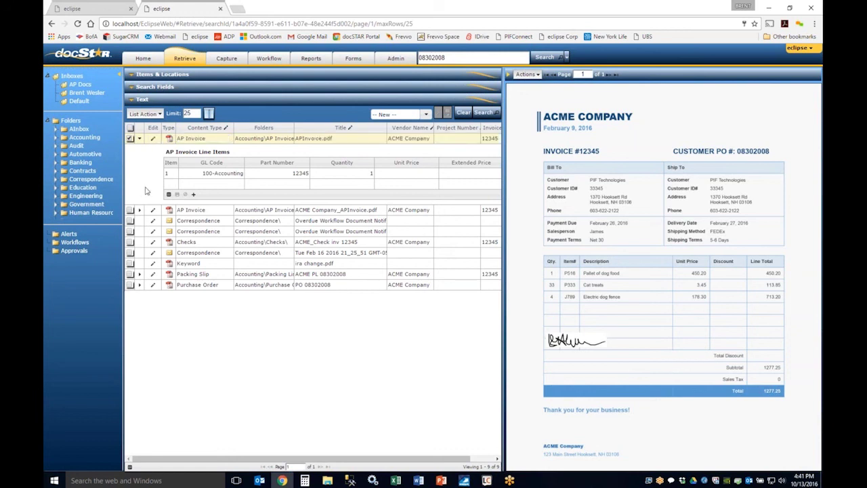
- Select all the purchase order search results and export them to CSV
{"action": "left_click", "coordinate": [130, 128]}
{"action": "left_click", "coordinate": [144, 113]}
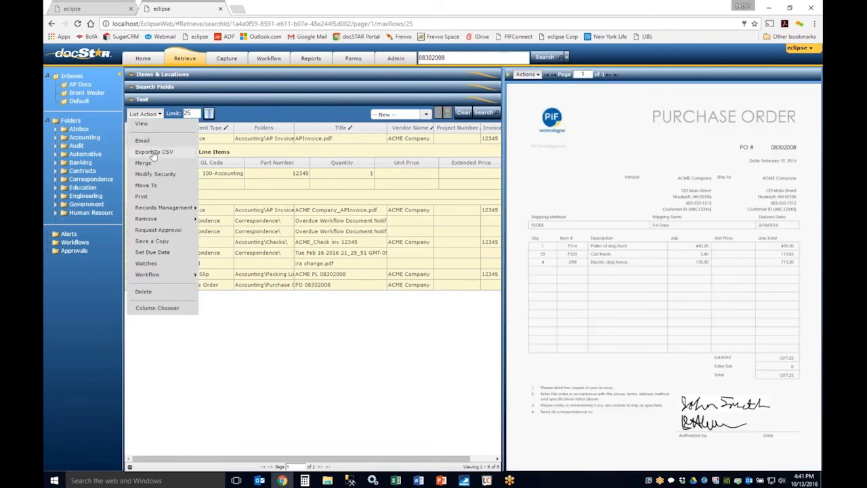
{"action": "left_click", "coordinate": [154, 152]}
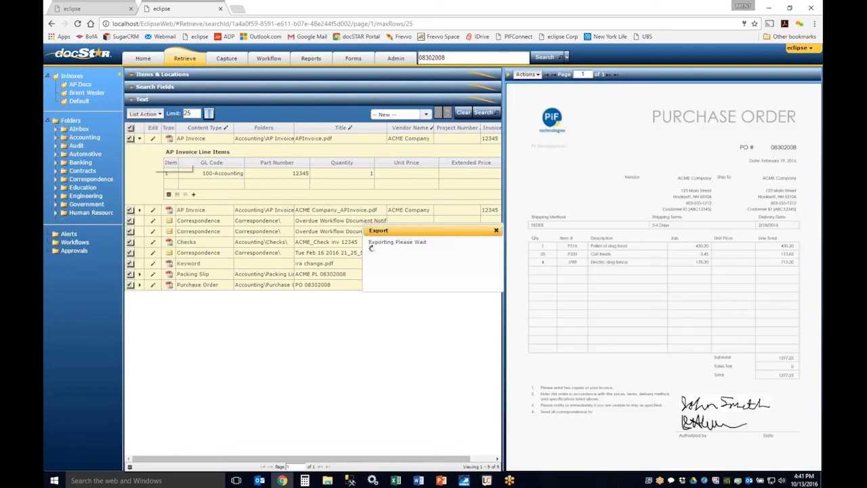
{"action": "left_click", "coordinate": [398, 248]}
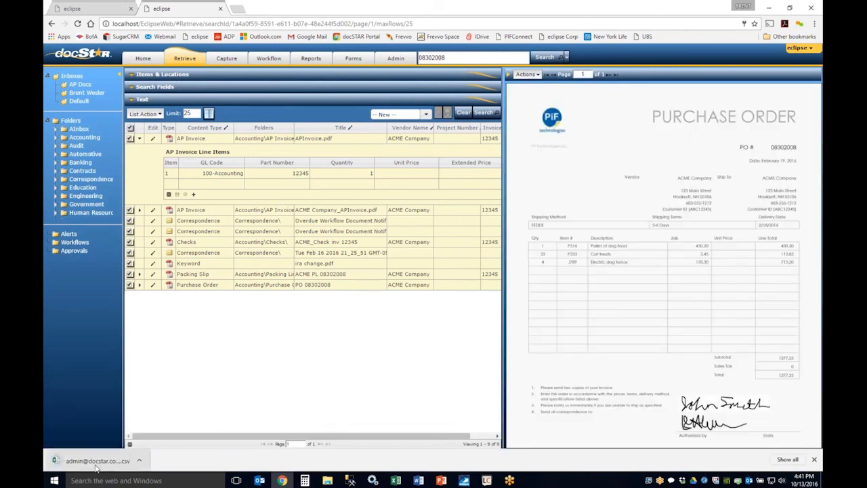
- Open the exported CSV in Excel and fit the Document Link, Content Type and Folders columns to their contents
{"action": "left_click", "coordinate": [99, 463]}
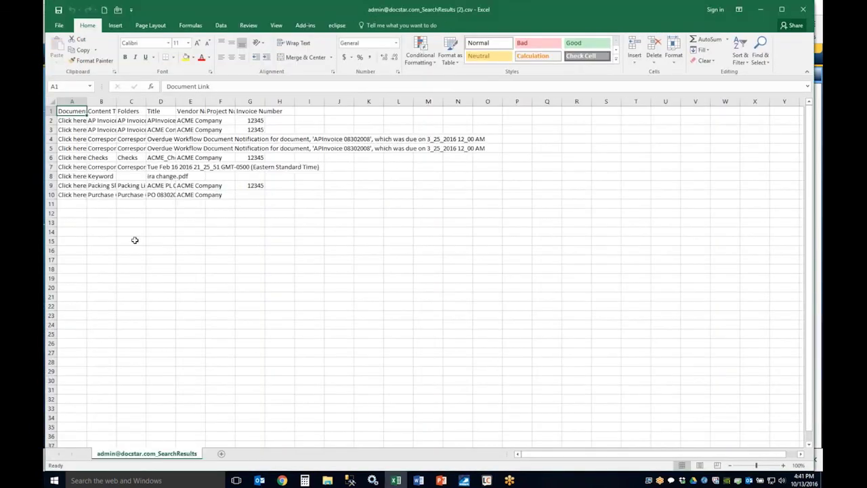
{"action": "double_click", "coordinate": [86, 101]}
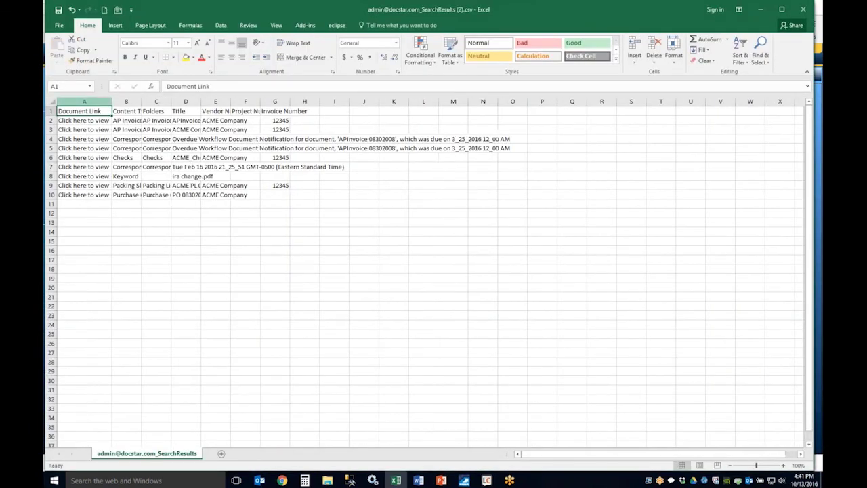
{"action": "double_click", "coordinate": [141, 101]}
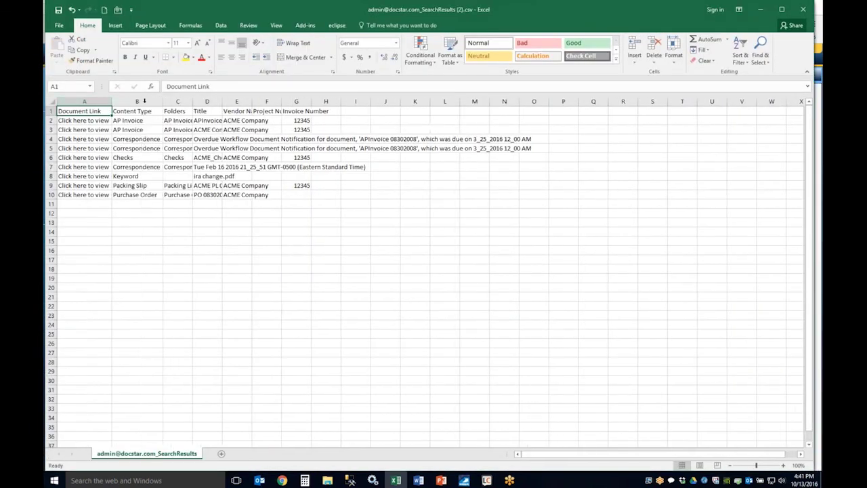
{"action": "double_click", "coordinate": [192, 102]}
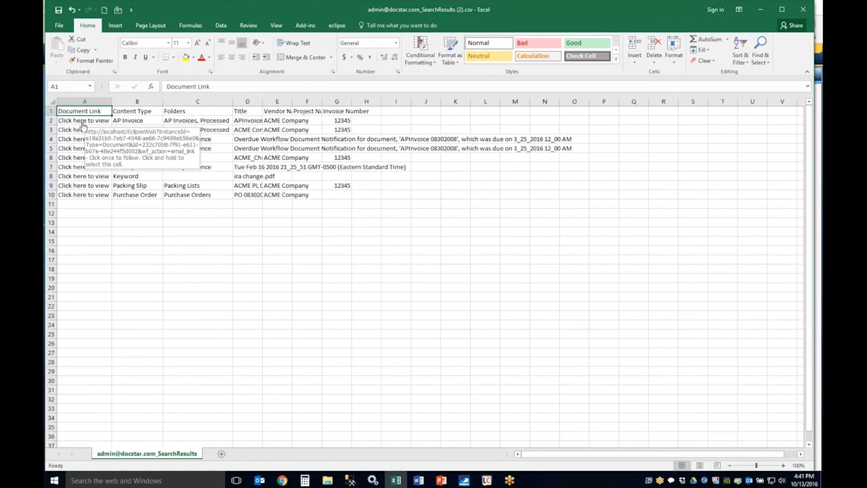
- Open the Packing Slip through its document link in the spreadsheet and compare it with the search results in eclipse
{"action": "left_click", "coordinate": [85, 193]}
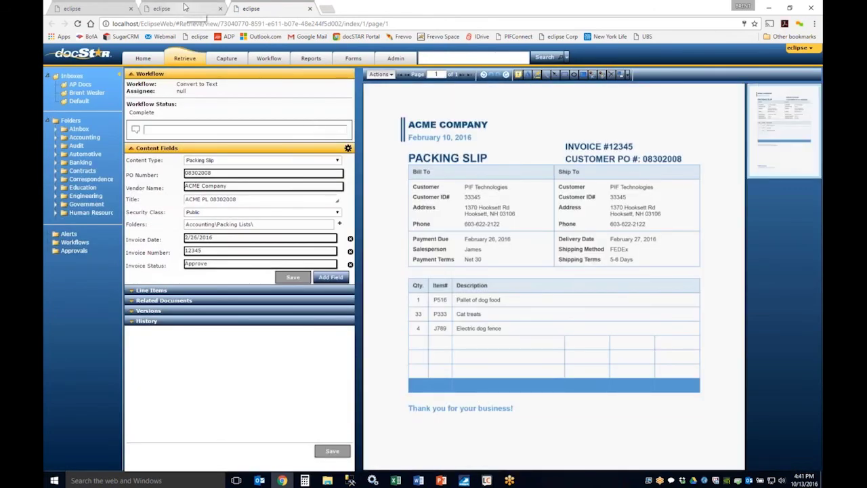
{"action": "left_click", "coordinate": [185, 7]}
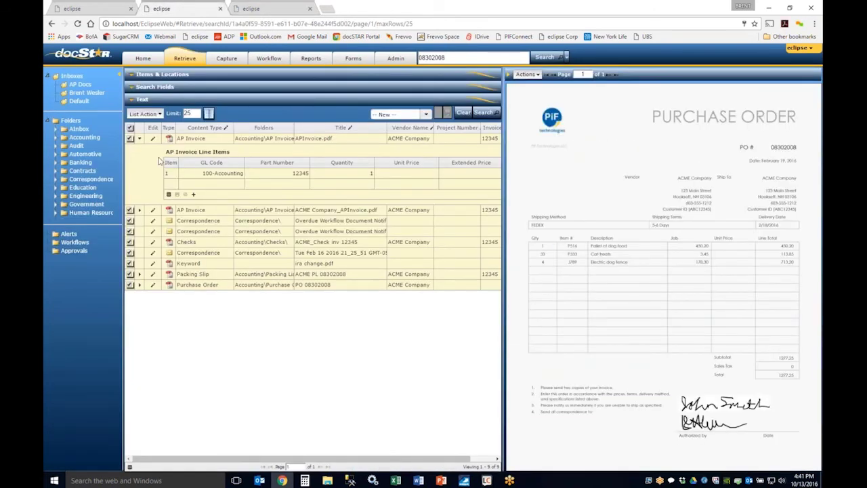
{"action": "left_click", "coordinate": [261, 8]}
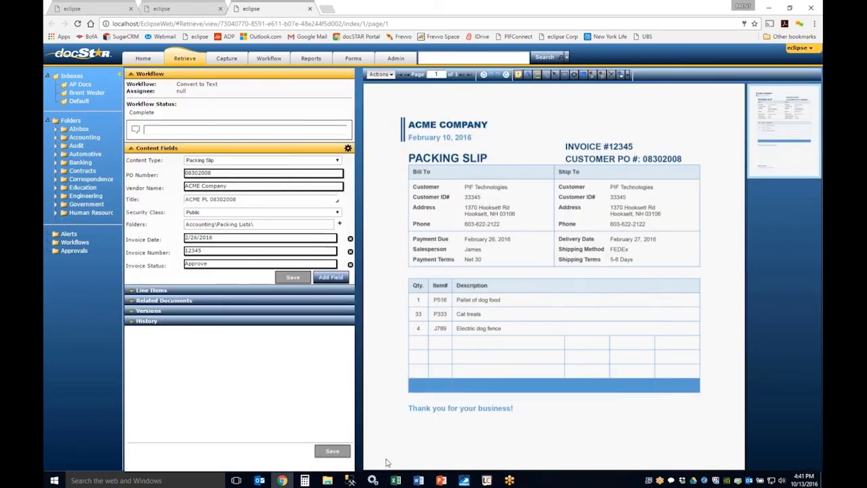
- Switch back to the Excel export and fit the Title column to its contents
{"action": "left_click", "coordinate": [396, 480]}
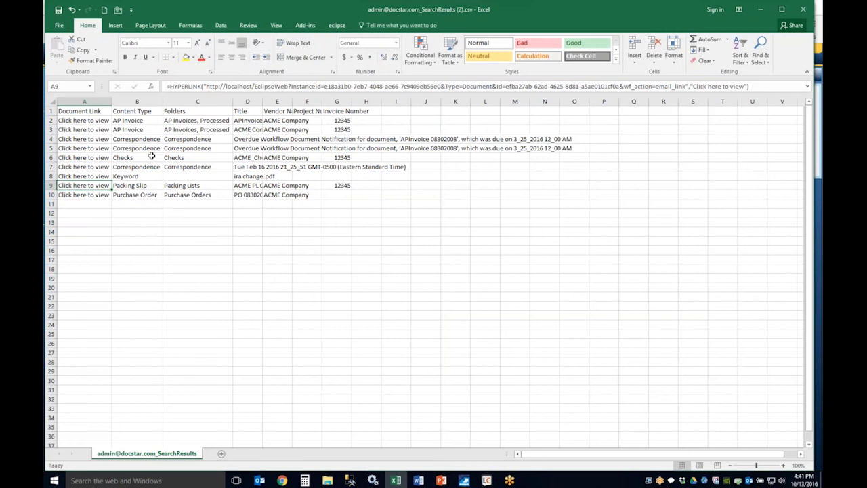
{"action": "double_click", "coordinate": [262, 102]}
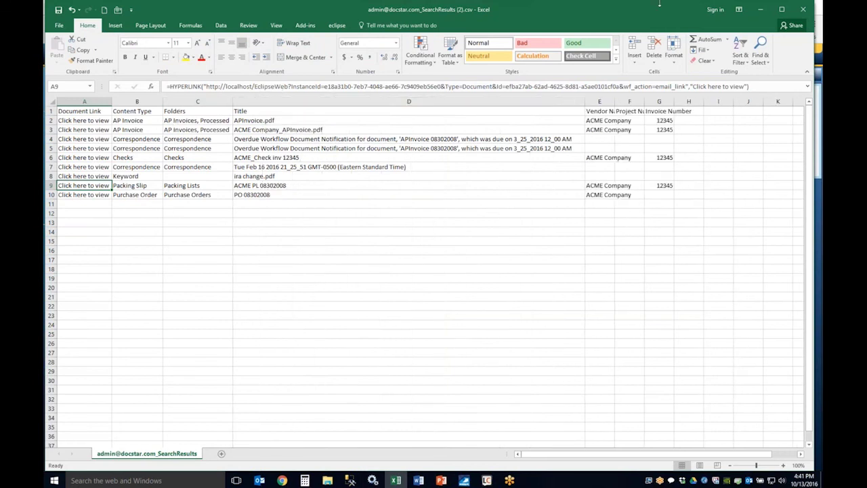
- Close the exported spreadsheet without saving its changes, and close the Packing Slip document to return to the search results
{"action": "left_click", "coordinate": [803, 9]}
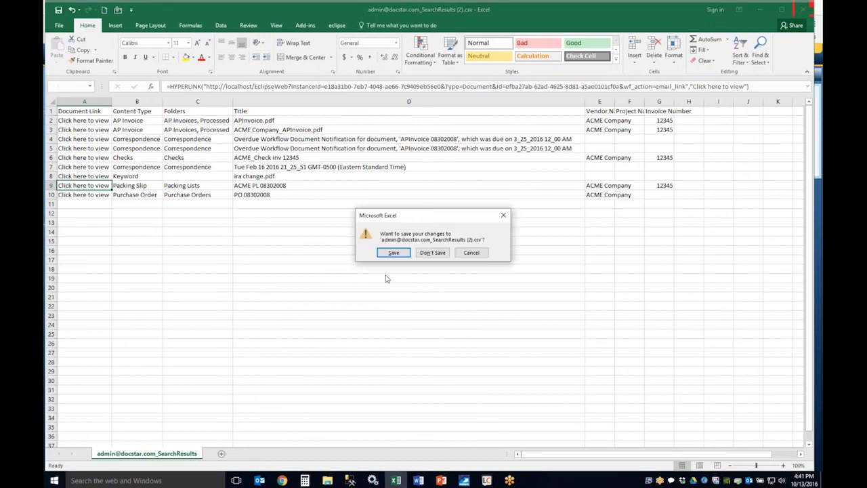
{"action": "left_click", "coordinate": [432, 252]}
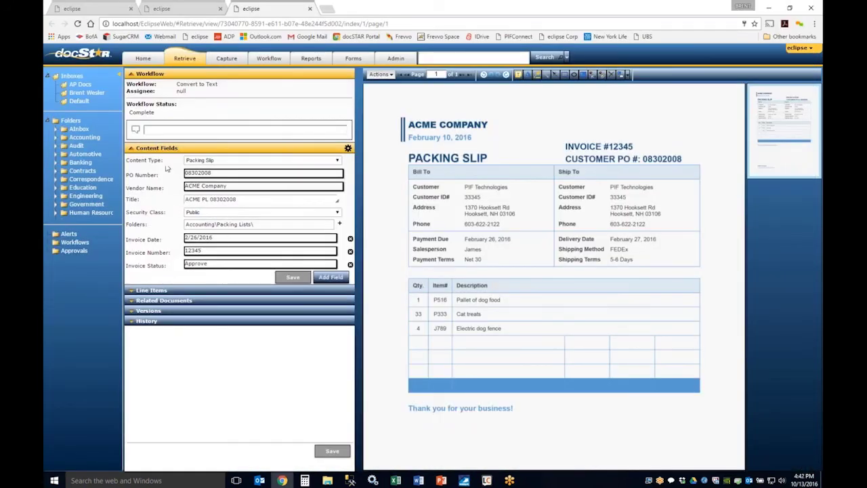
{"action": "left_click", "coordinate": [309, 9]}
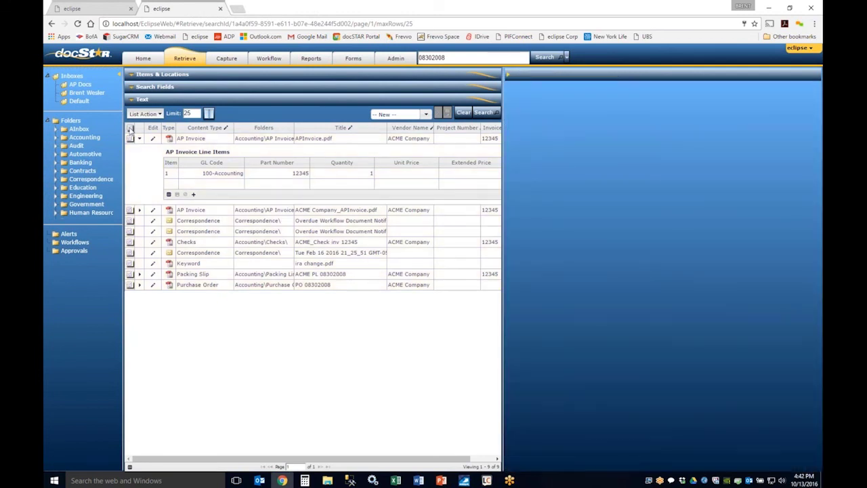
- Select all the search results and start an email for them with the Send Link to .zip option enabled
{"action": "left_click", "coordinate": [130, 129]}
{"action": "left_click", "coordinate": [144, 113]}
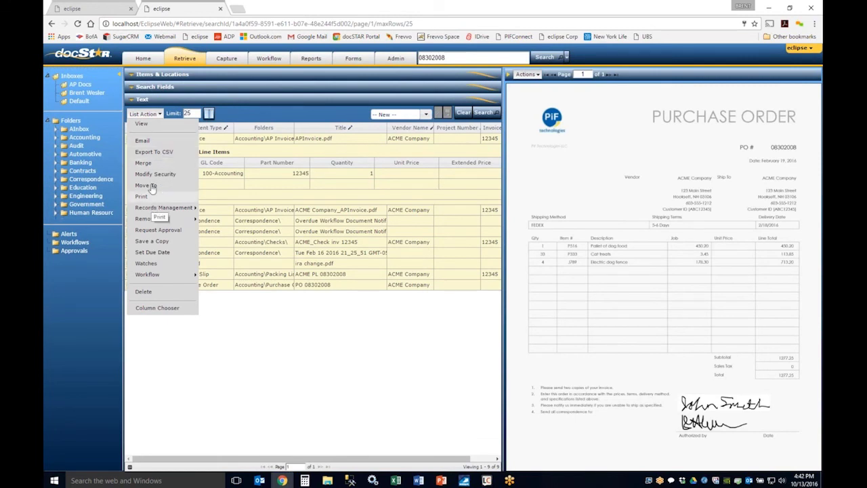
{"action": "left_click", "coordinate": [141, 141]}
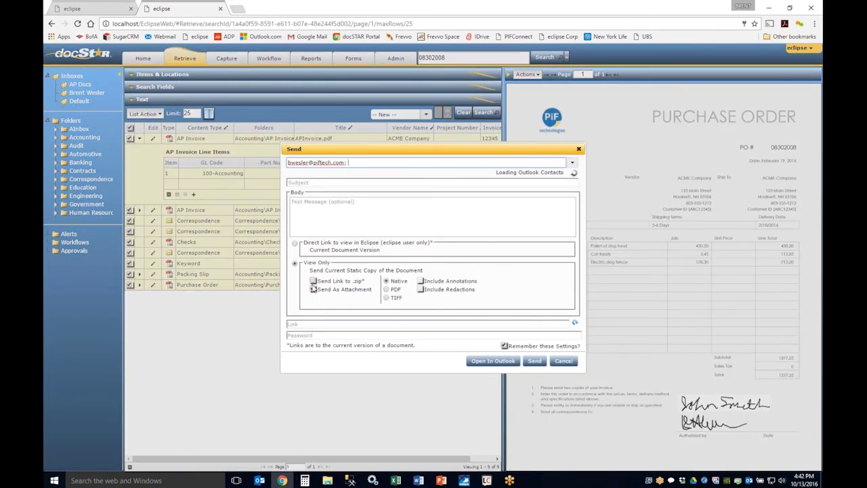
{"action": "left_click", "coordinate": [313, 282]}
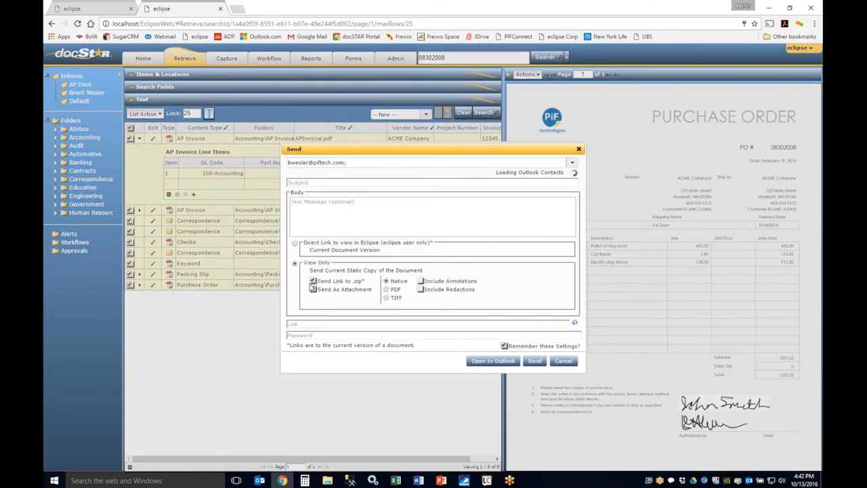